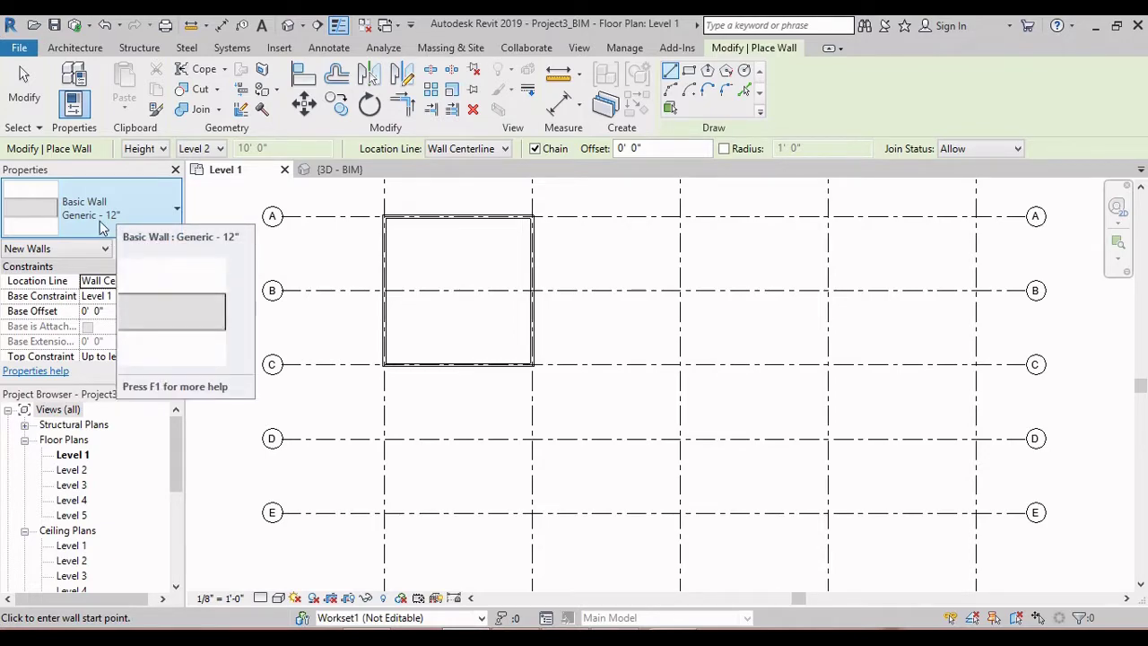
- Draw two chained Generic - 12" walls on their centerline: along grid C from grid 3 to 4, and along grid 4 to grid D
scroll(555, 424, "up", 2)
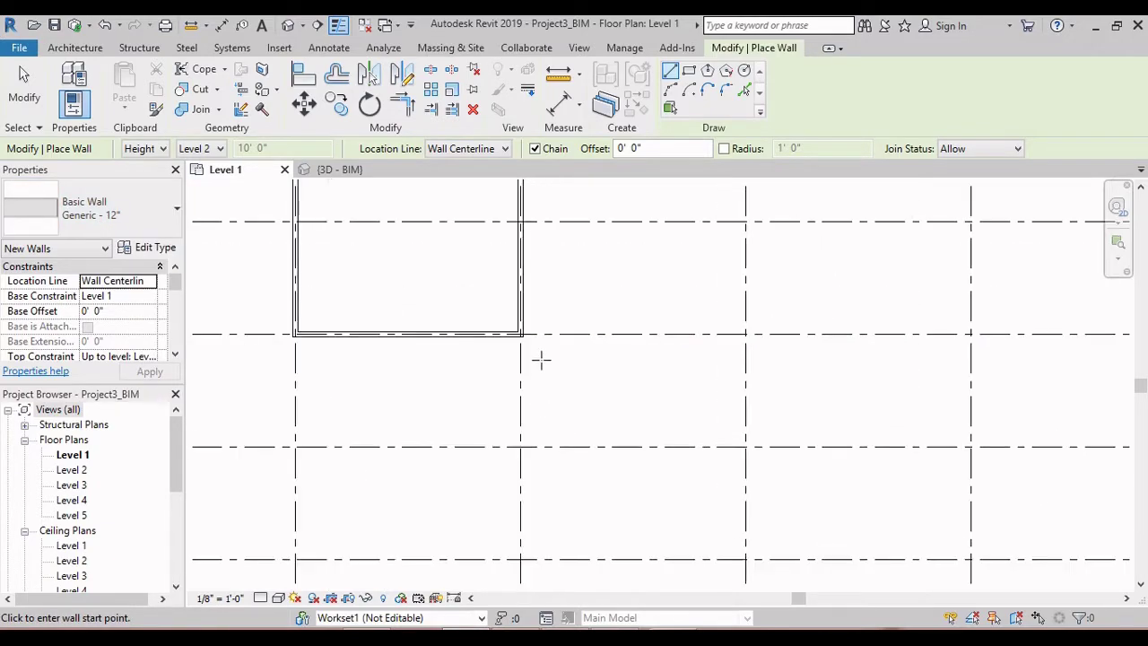
left_click(489, 150)
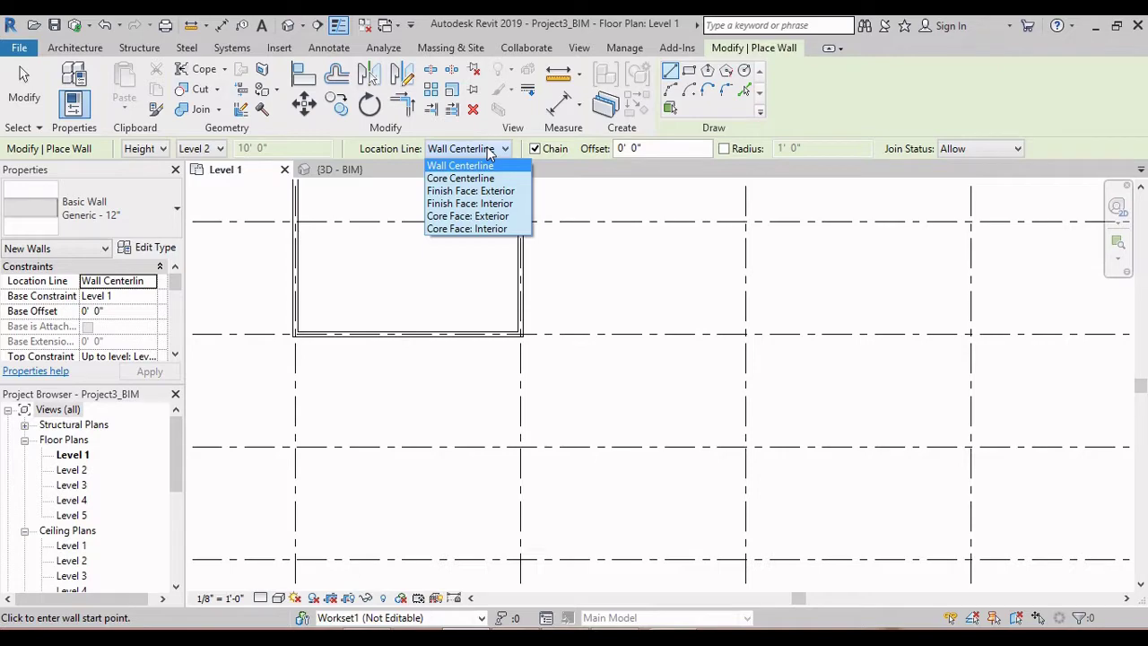
left_click(490, 151)
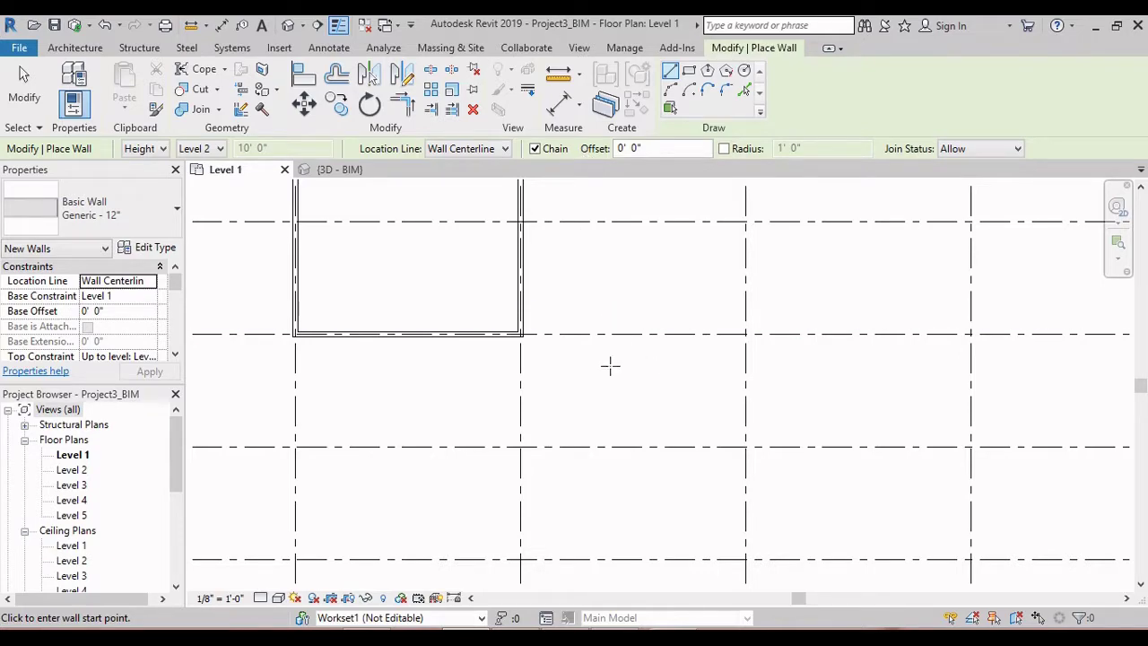
left_click(745, 334)
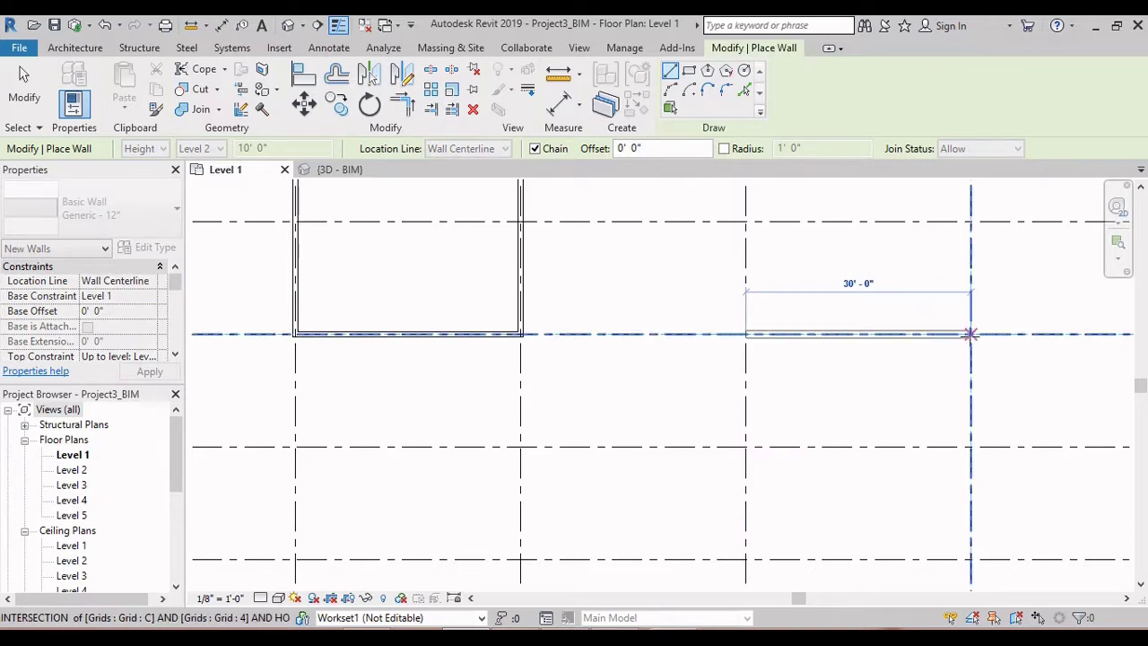
left_click(971, 334)
middle_click_drag(976, 418, 794, 320)
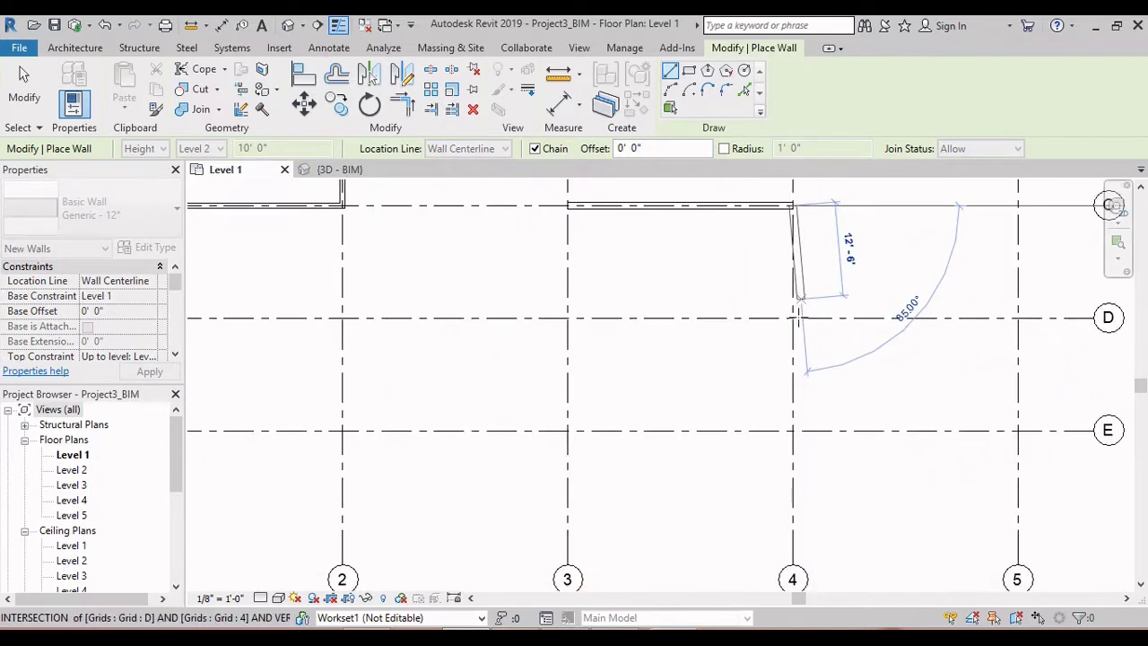
left_click(792, 318)
key("Escape")
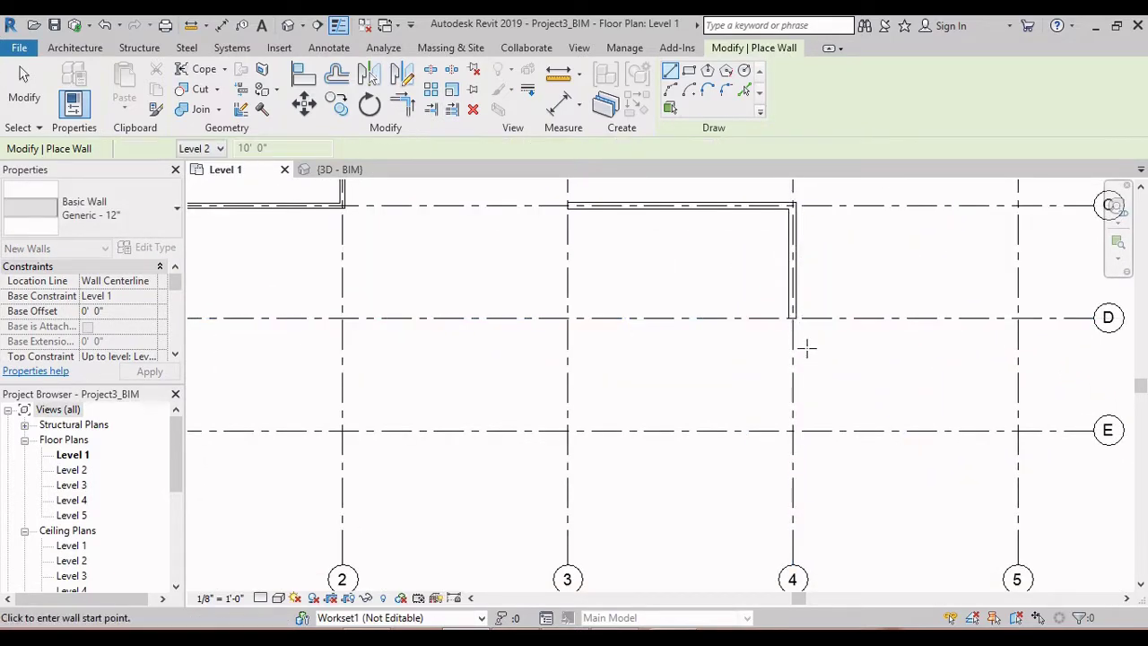
middle_click_drag(809, 337, 786, 433)
key("Escape")
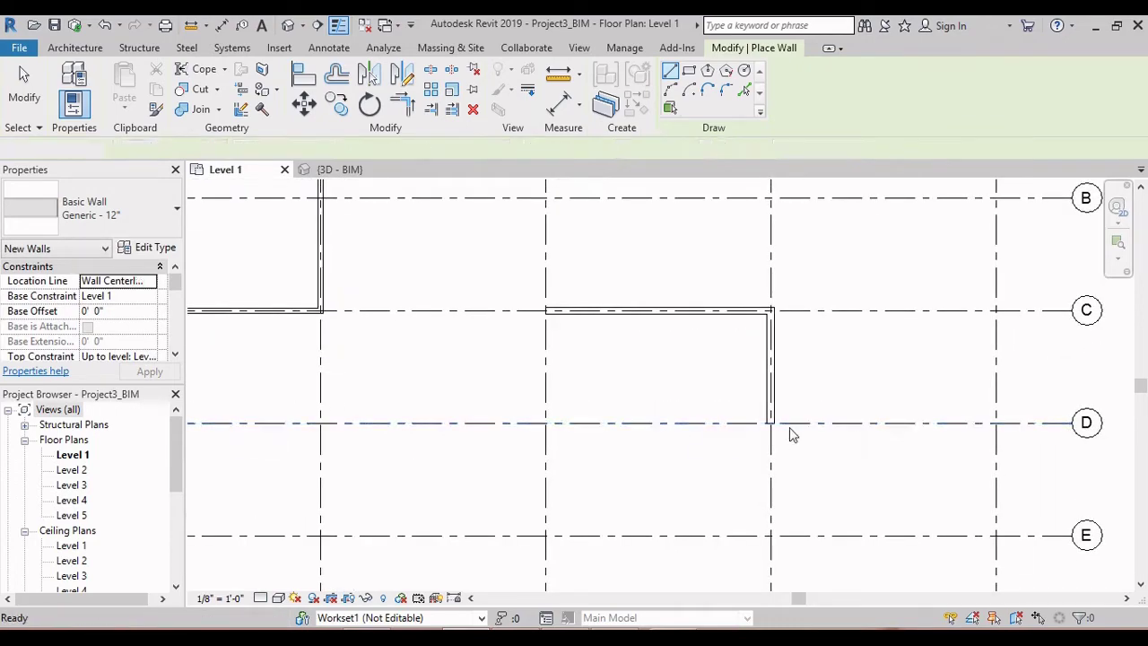
- Examine the base and top constraint settings of the wall on grid C, including the available top constraint levels
scroll(782, 405, "up", 3)
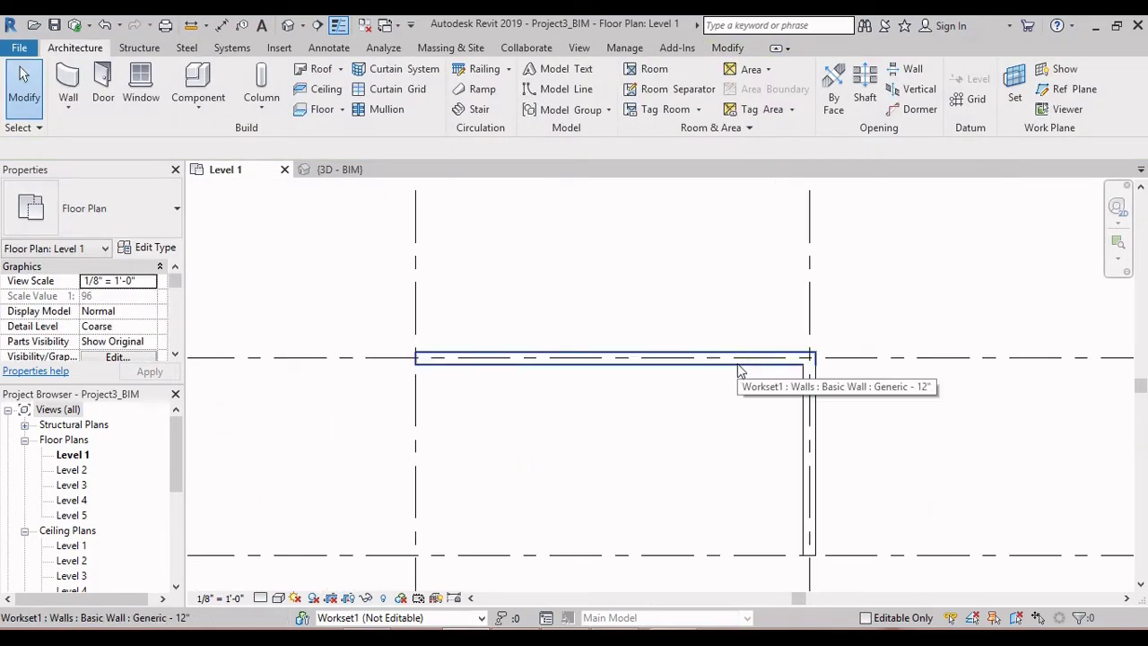
left_click(740, 360)
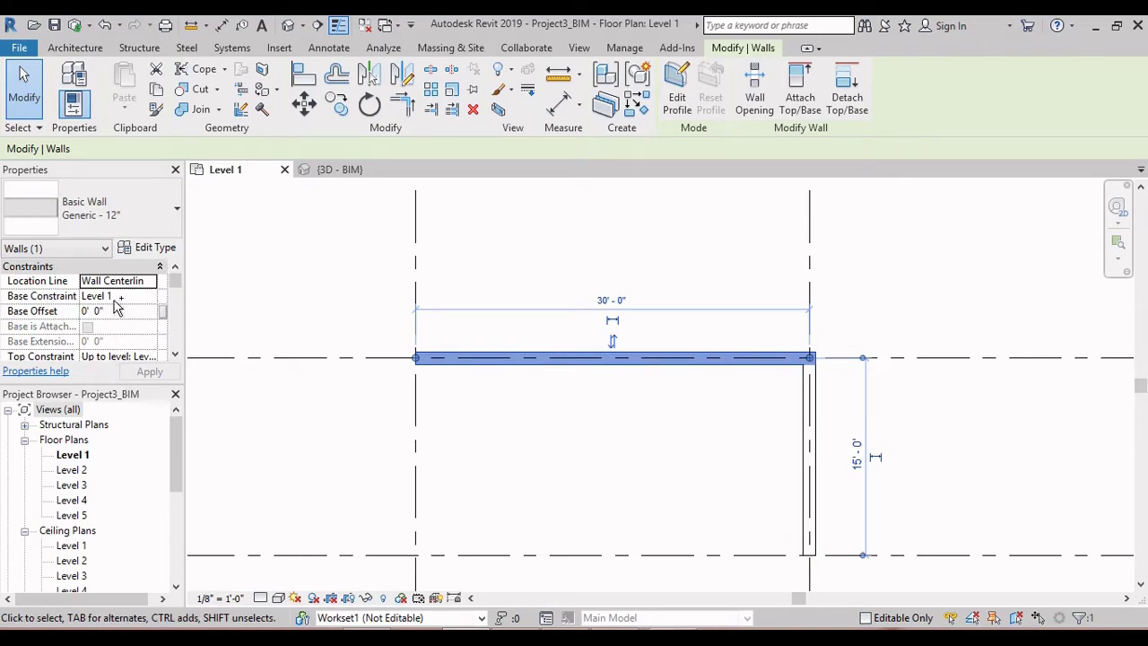
left_click(175, 356)
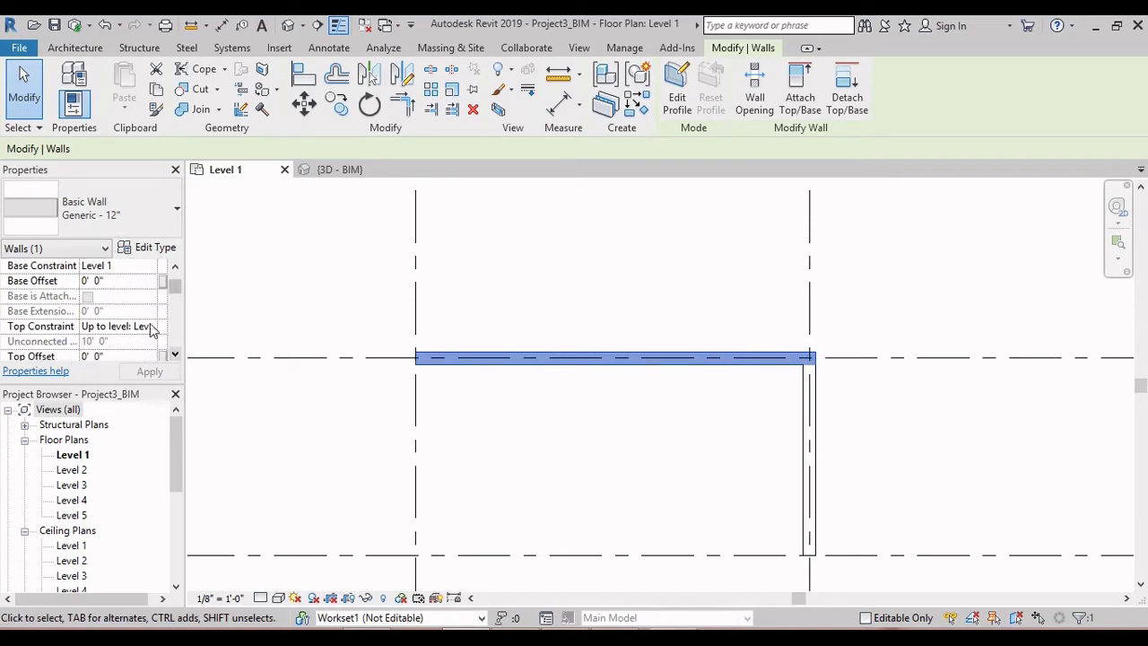
left_click(153, 332)
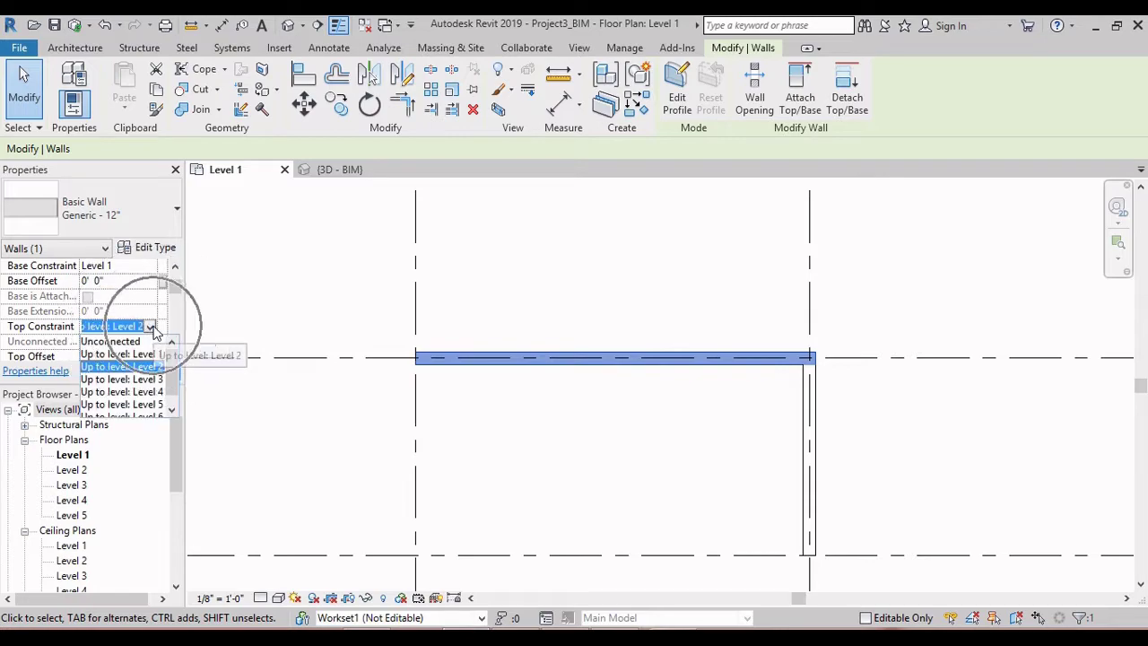
left_click(154, 354)
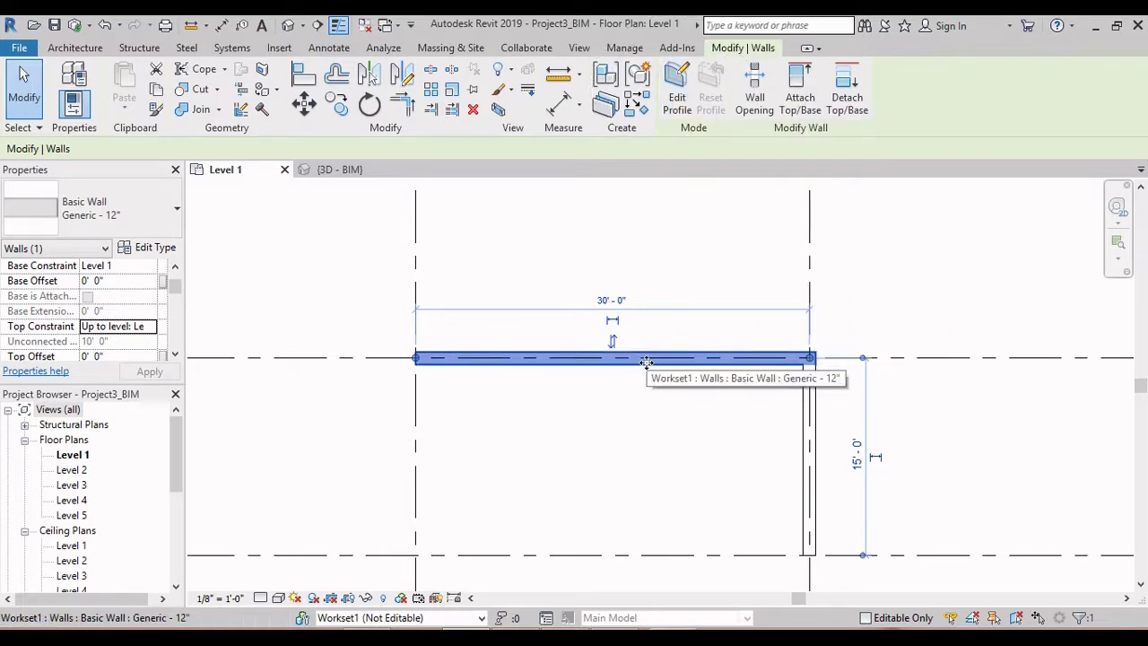
- Open the 3D view and start editing the profile of the 30-foot wall on grid C
left_click(288, 25)
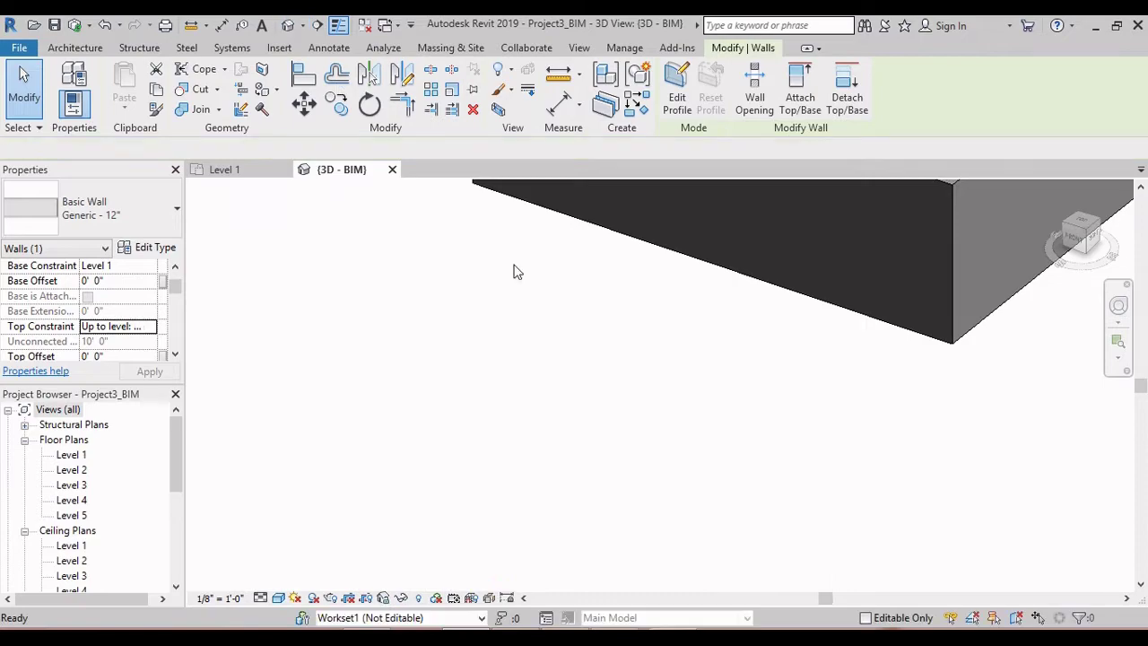
scroll(602, 405, "down", 5)
middle_click_drag(652, 350, 526, 306)
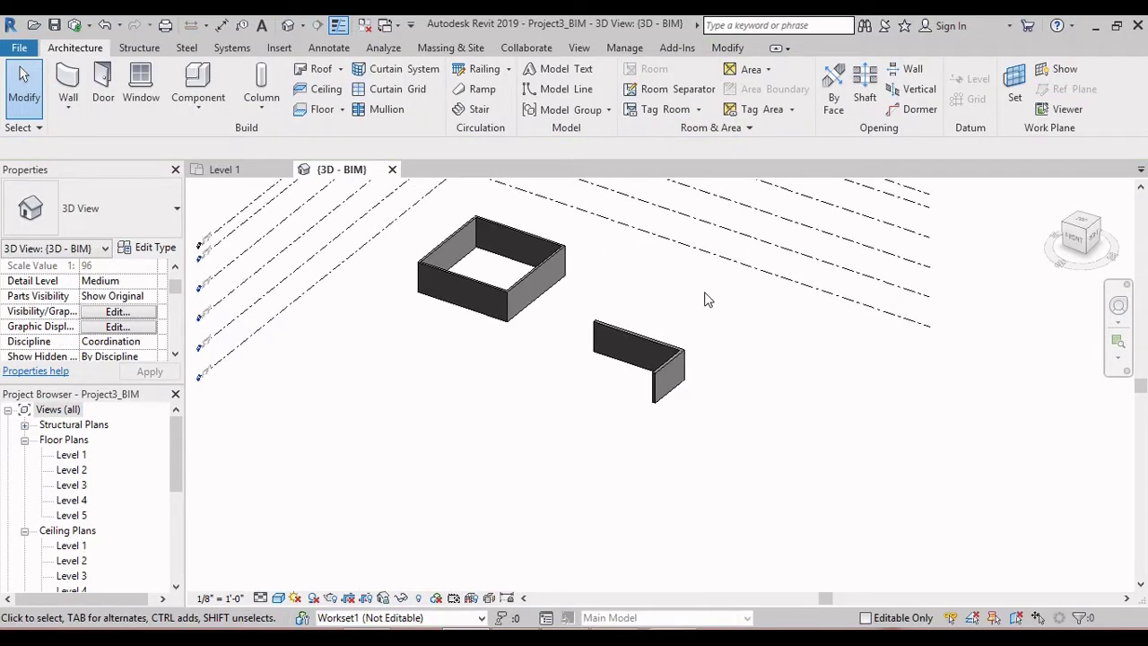
right_click(705, 297)
left_click(727, 376)
scroll(644, 361, "up", 5)
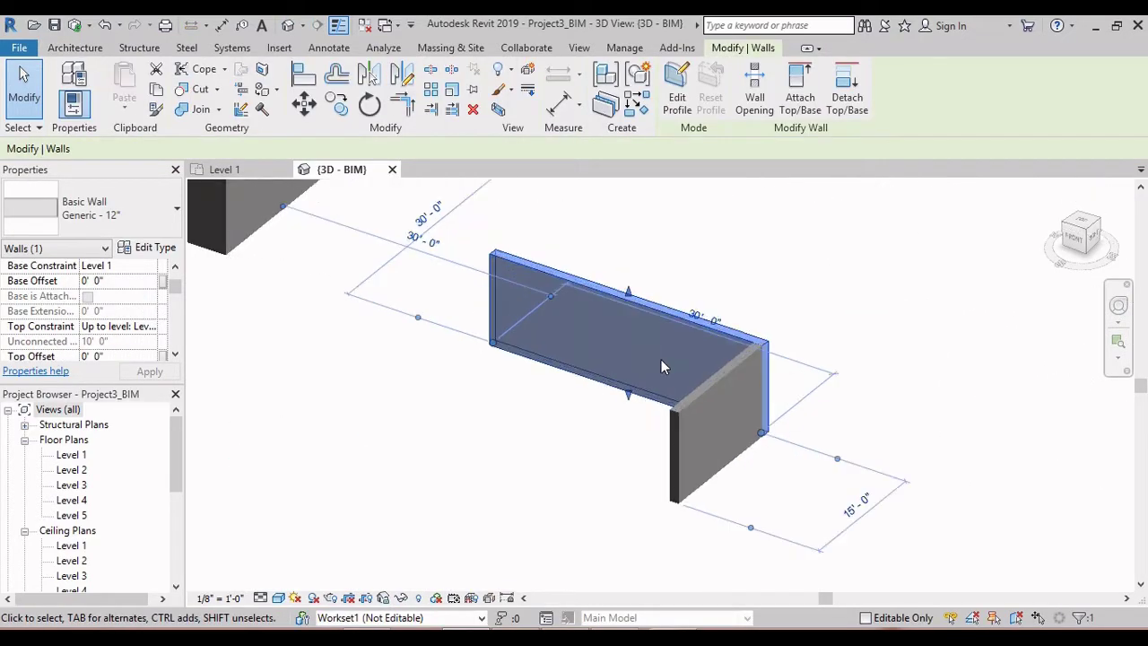
middle_click_drag(661, 361, 671, 362)
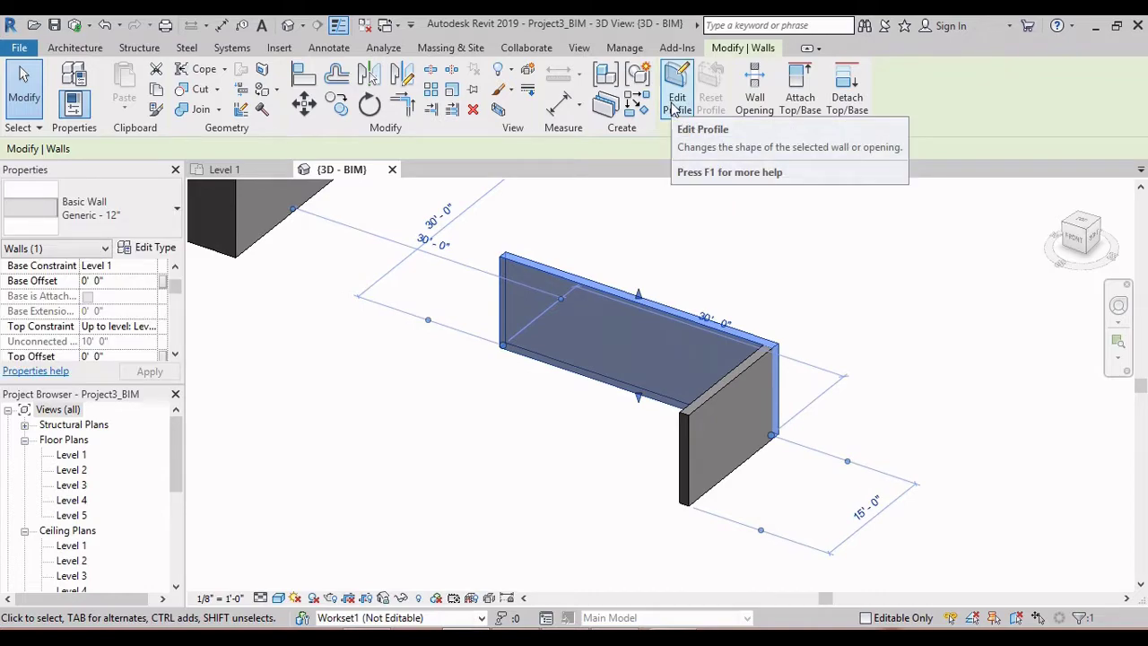
left_click(676, 105)
- Sketch a small horizontal rectangular opening inside the wall profile, slightly left of its centre
mouse_move(592, 392)
middle_mouse_down("shift")
mouse_move(674, 404)
mouse_move(705, 346)
mouse_move(673, 383)
mouse_move(691, 340)
middle_mouse_up("shift")
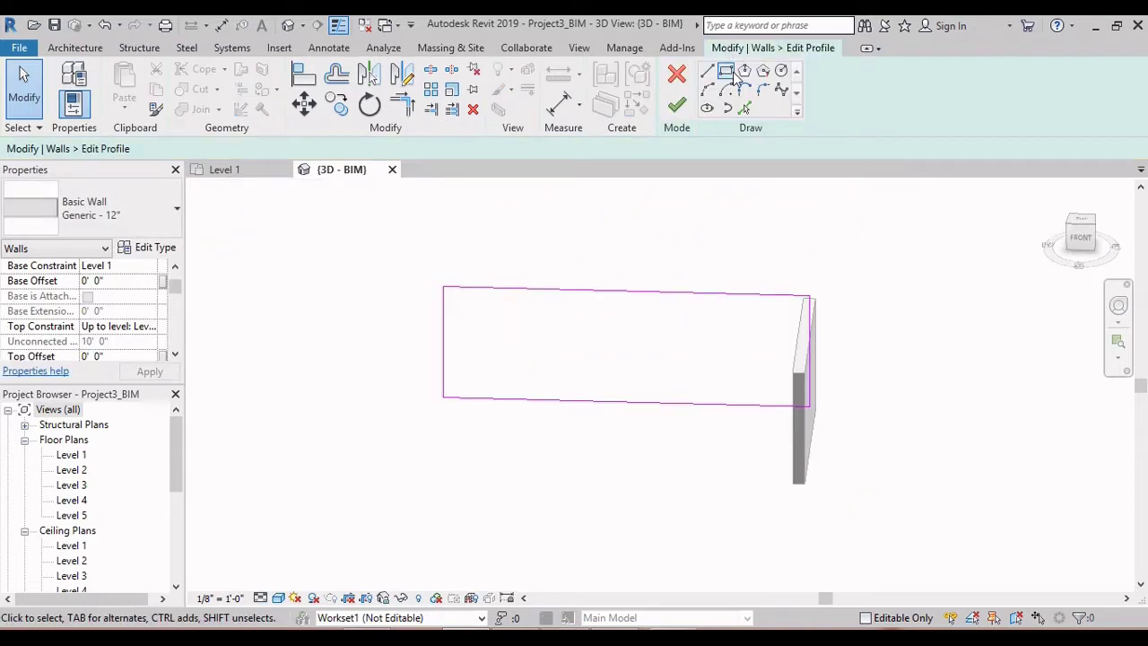
middle_click_drag(756, 184, 722, 225, "shift")
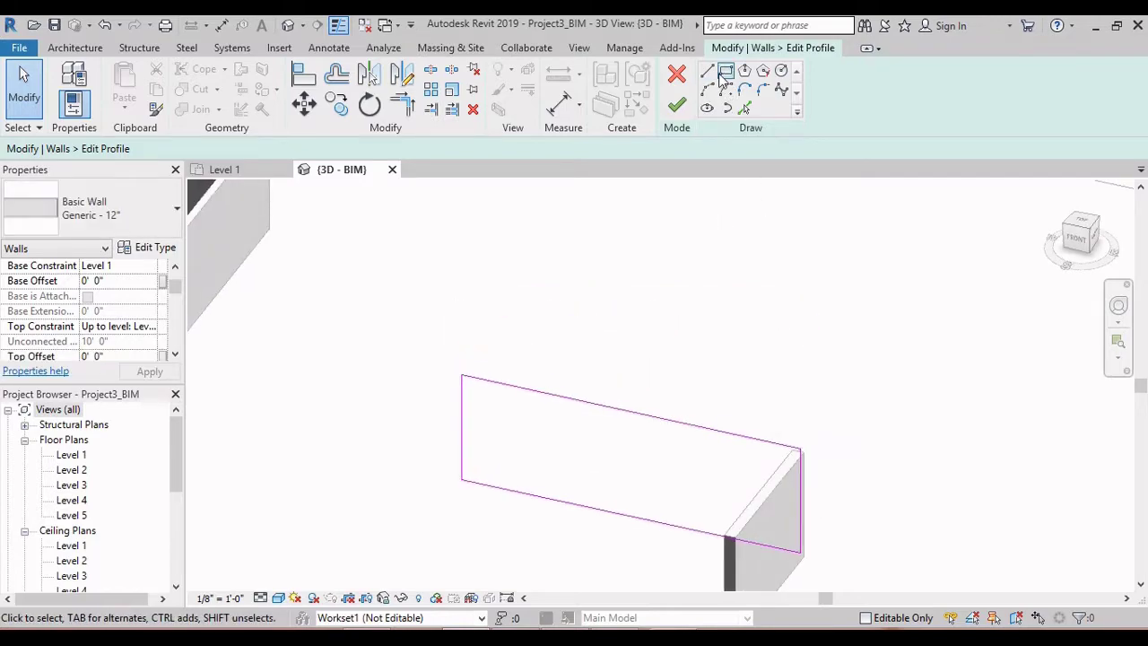
left_click(726, 70)
left_click(554, 441)
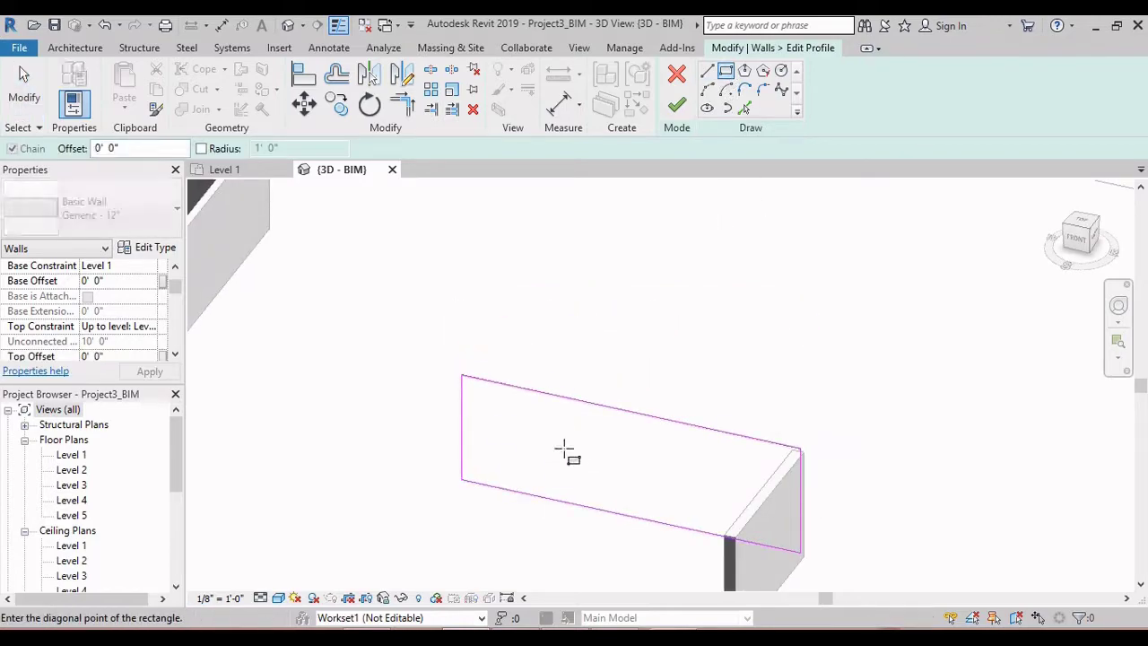
left_click(614, 463)
key("Escape")
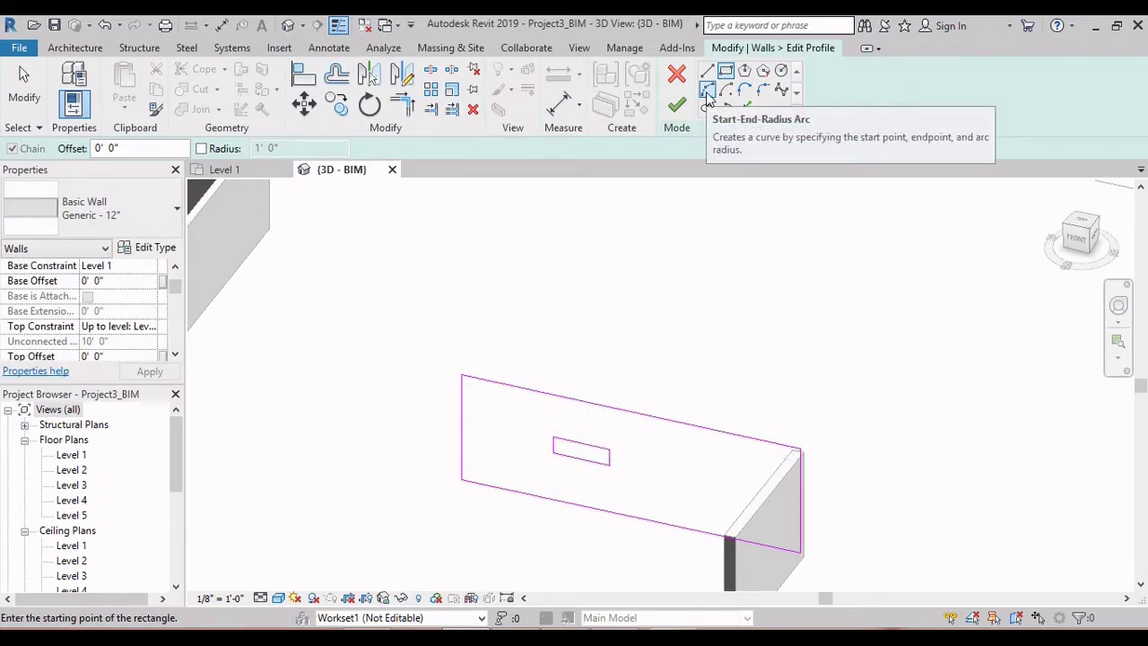
- Sketch a start-end-radius arc of about 2'-0" radius across the upper-left corner of the wall profile
left_click(708, 93)
scroll(463, 399, "up", 3)
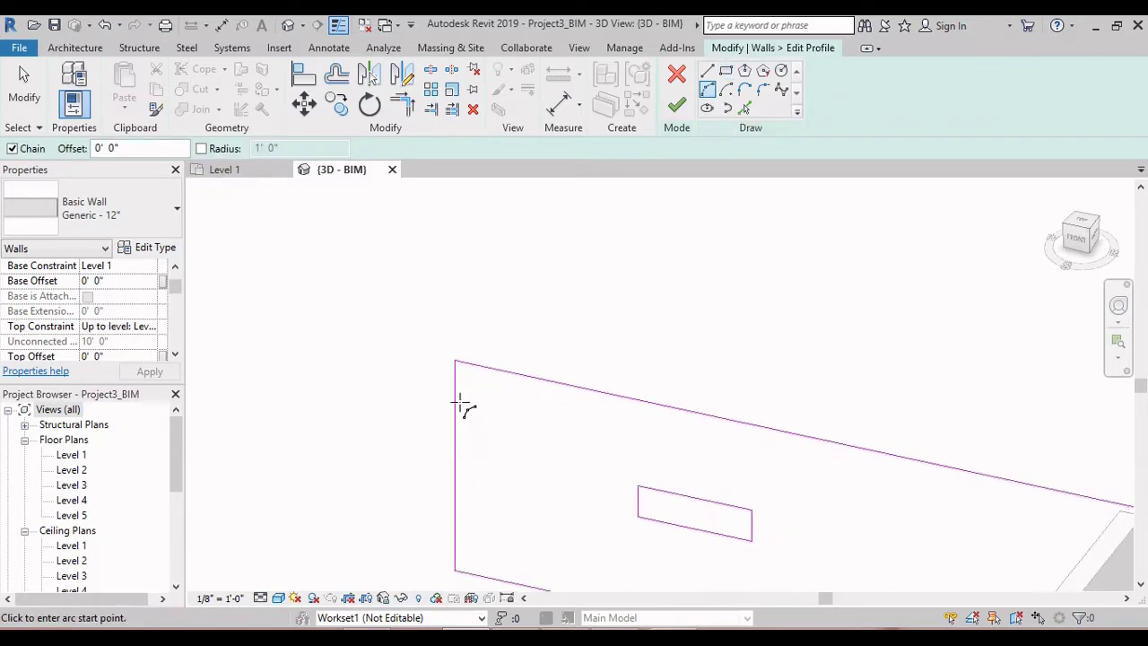
left_click(456, 400)
left_click(498, 371)
scroll(469, 385, "up", 2)
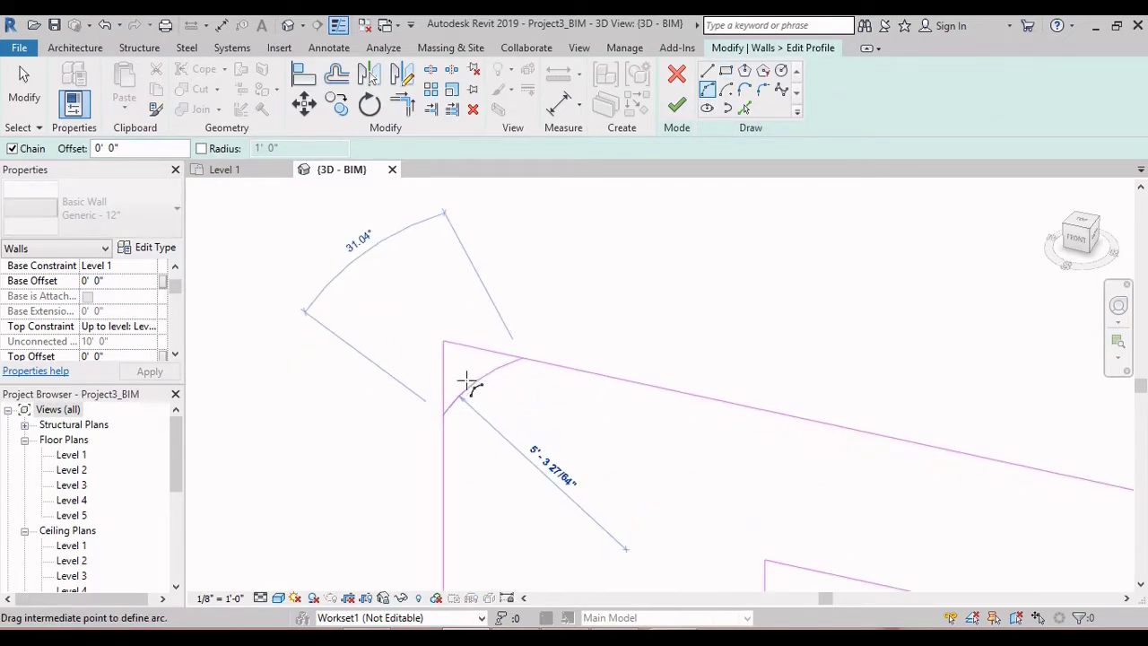
left_click(458, 363)
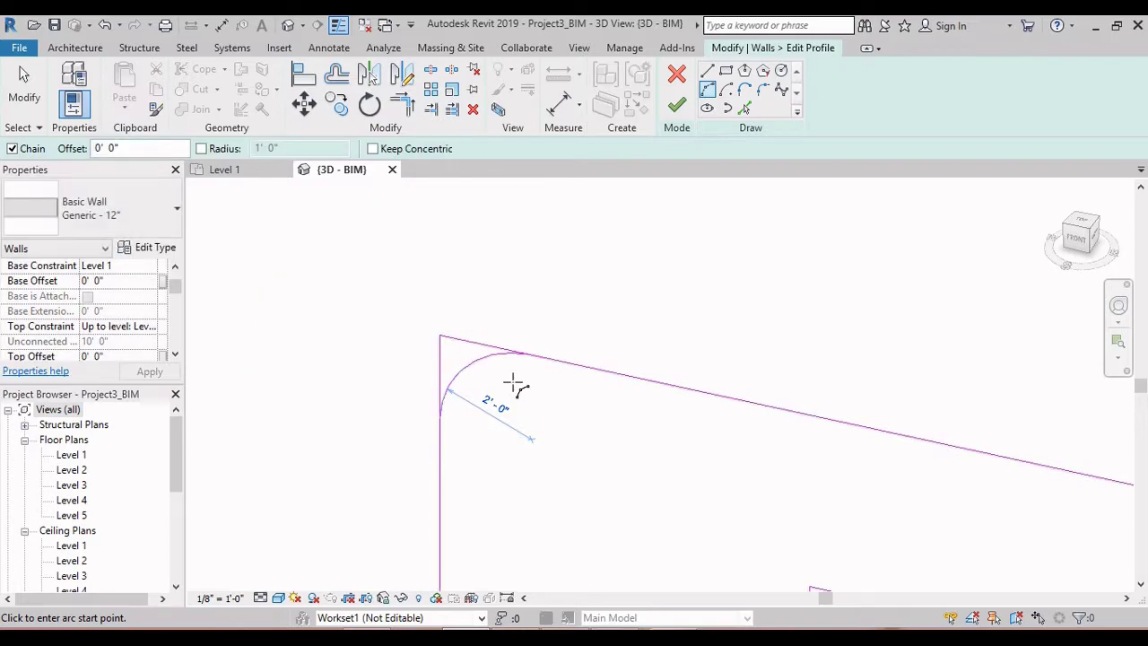
key("Escape")
key("Escape")
- Trim the profile's top and left edges to the arc to round off the upper-left corner
key("t")
key("r")
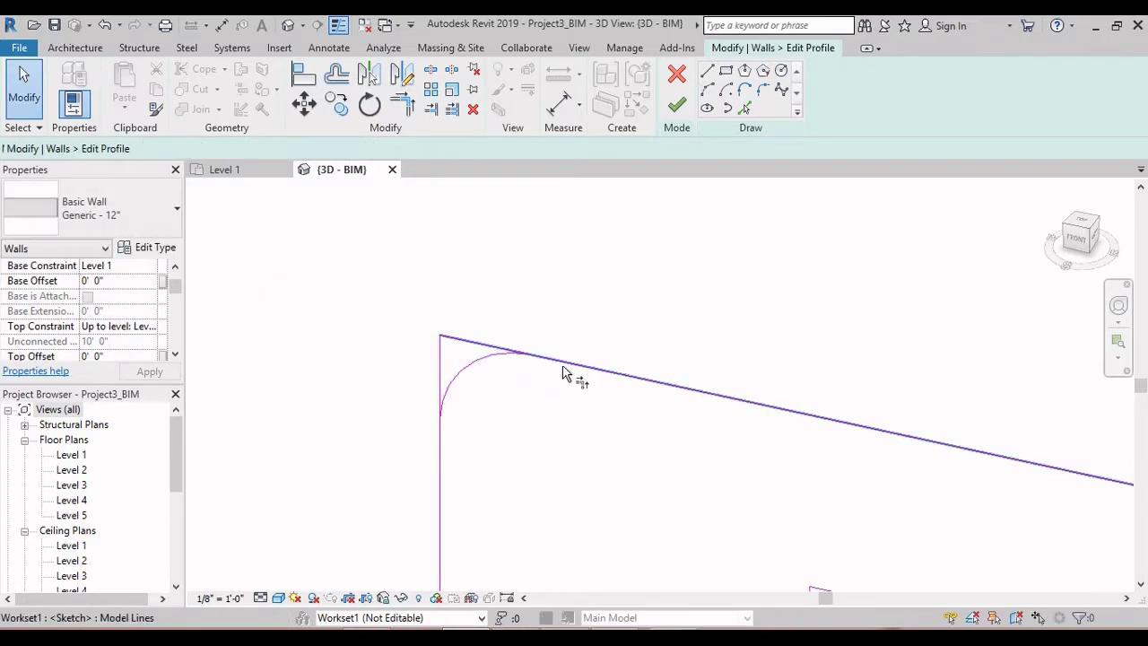
left_click(574, 371)
left_click(507, 367)
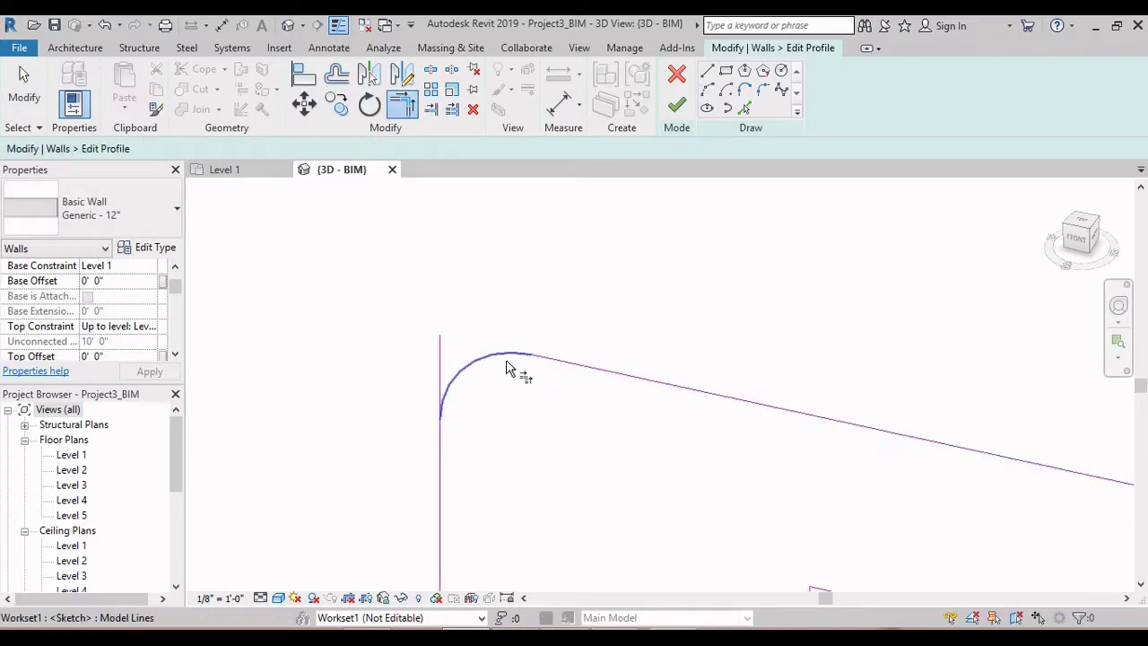
left_click(443, 445)
scroll(528, 425, "down", 2)
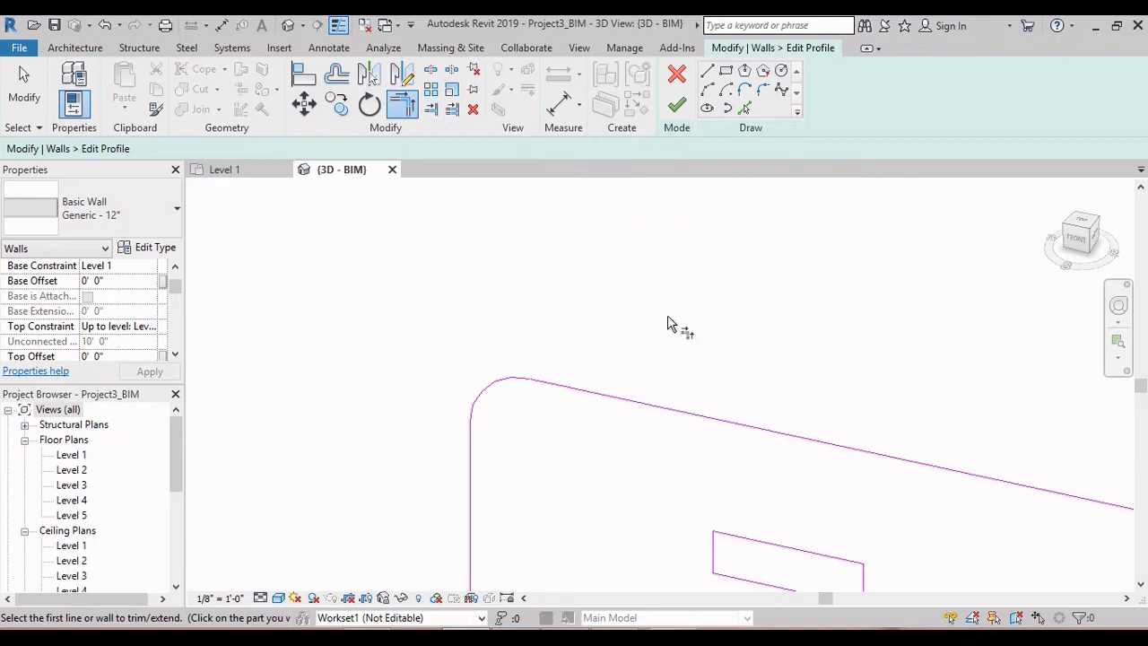
- Sketch a start-end-radius arc of about 1'-6" radius across the upper-right corner of the wall profile
scroll(668, 326, "down", 2)
middle_click_drag(668, 326, 854, 334, "shift")
left_click(726, 109)
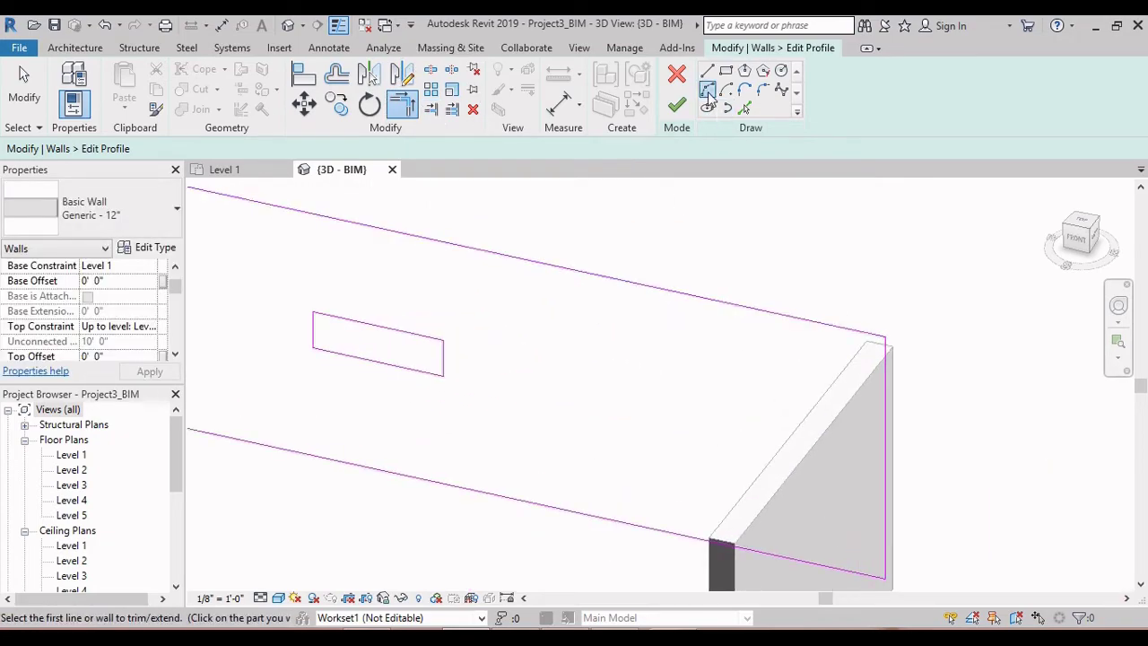
left_click(708, 89)
left_click(852, 333)
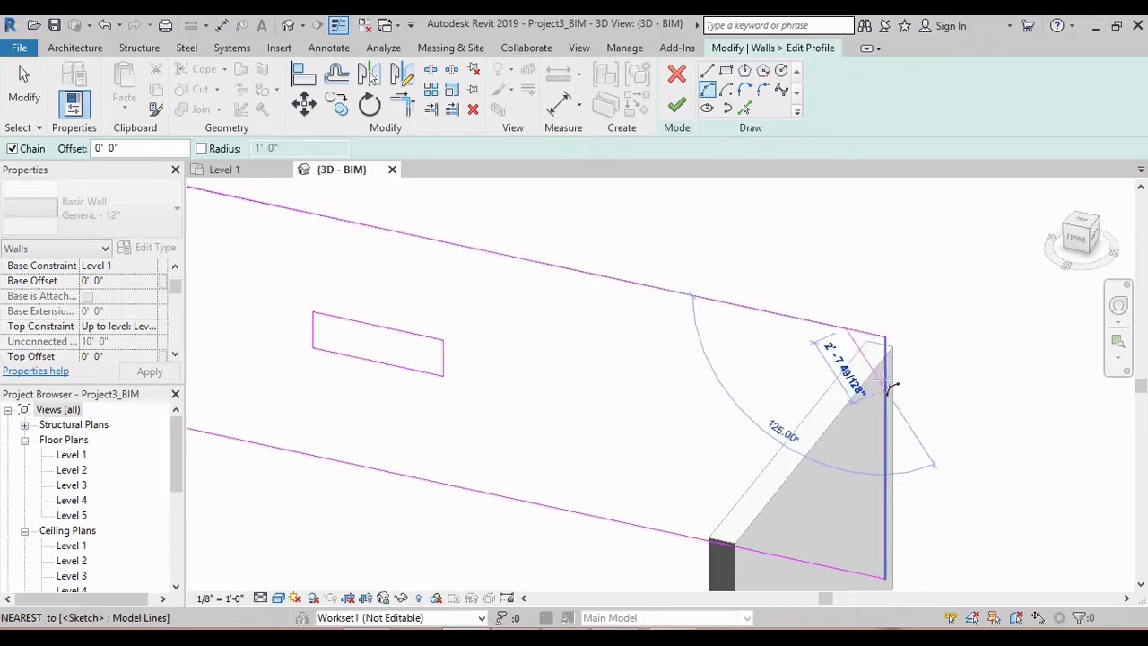
left_click(874, 344)
scroll(879, 340, "up", 4)
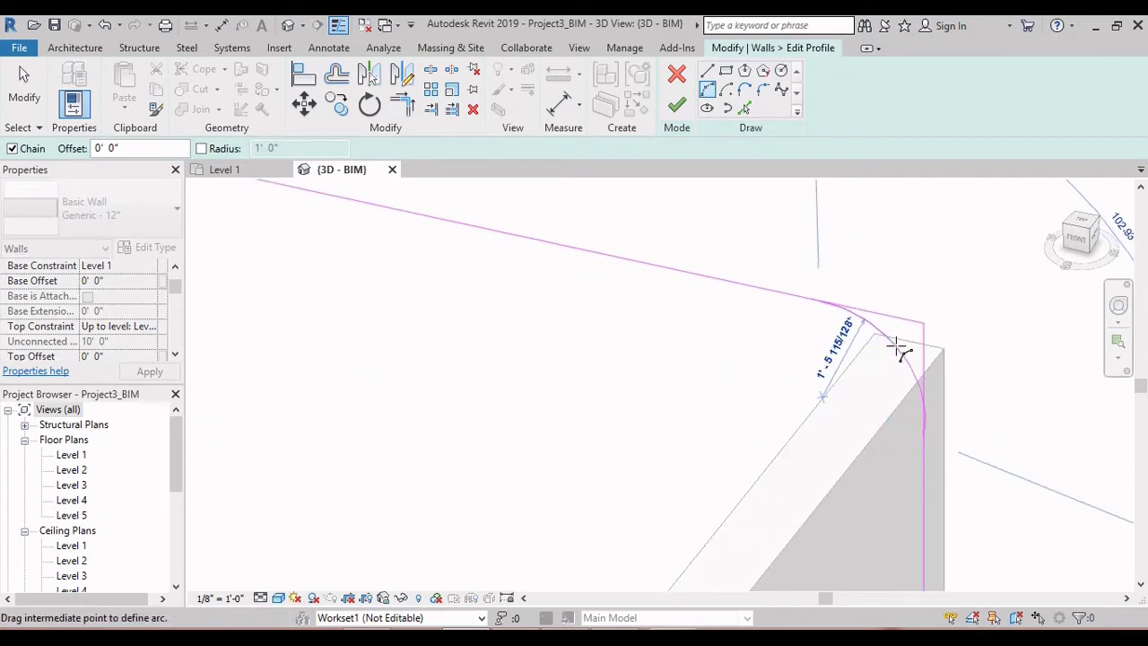
left_click(915, 404)
key("Escape")
key("Escape")
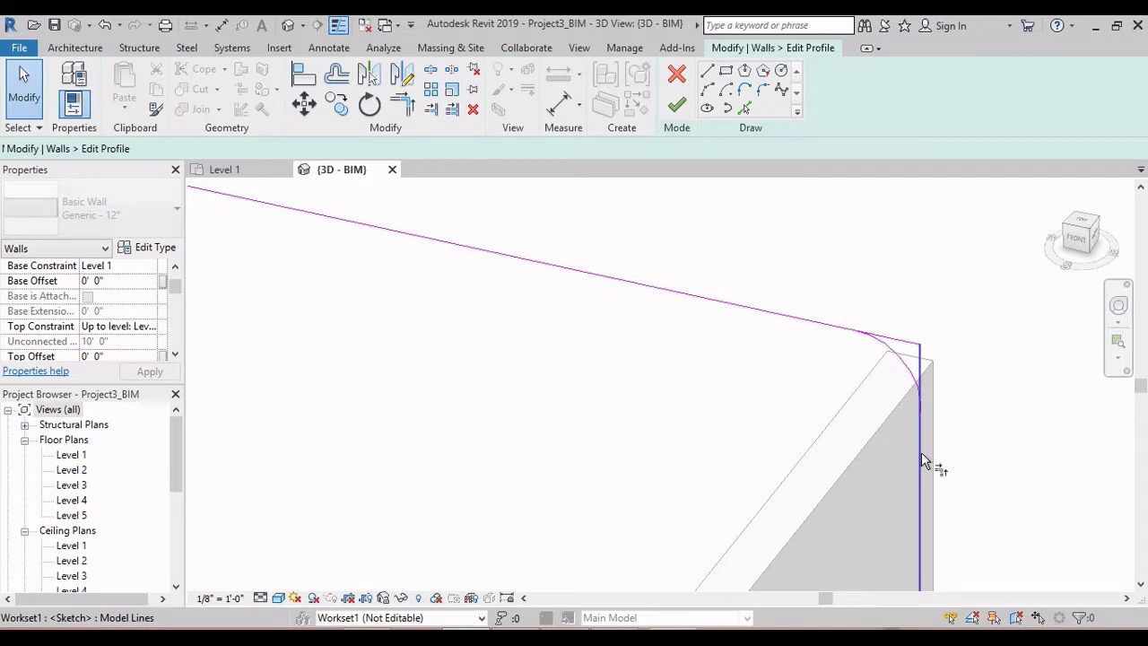
- Trim the profile's right and top edges to the arc to round off the upper-right corner
left_click(921, 452)
left_click(912, 370)
left_click(900, 358)
left_click(831, 327)
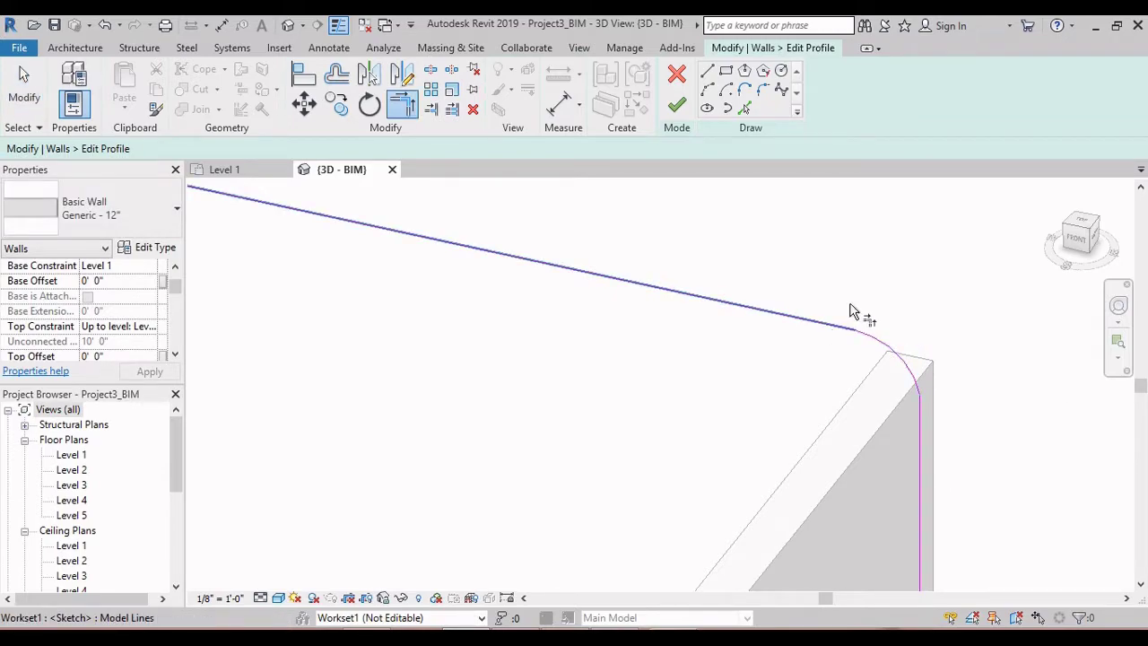
- Sketch a circular opening to the right of the rectangle in the wall profile and finish the profile edit
scroll(852, 322, "down", 5)
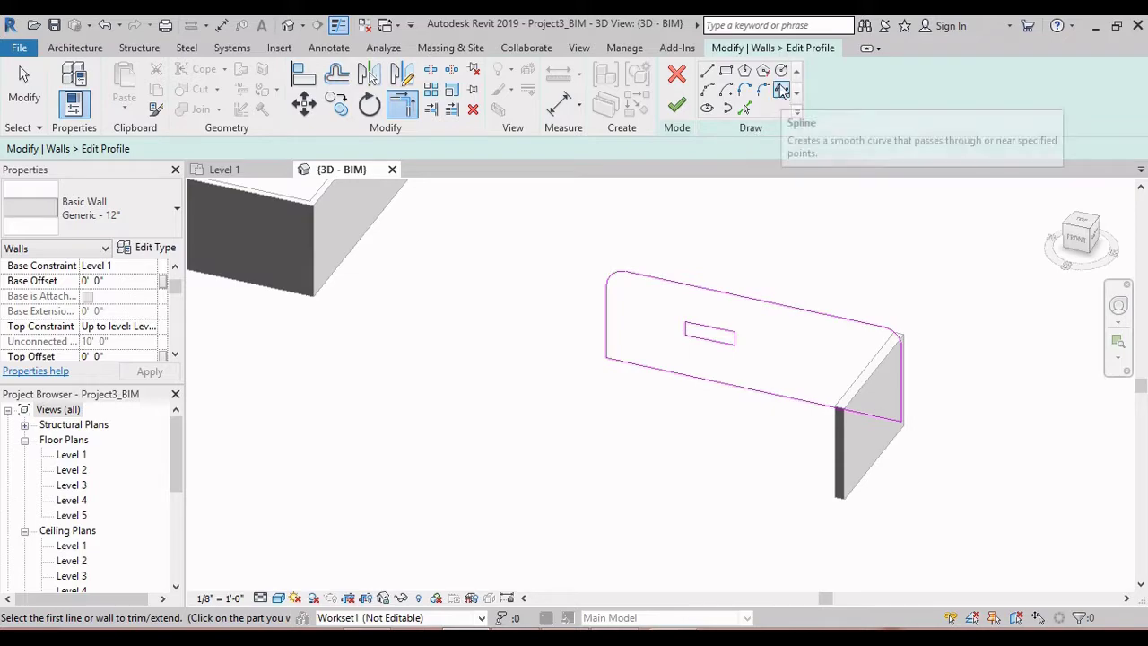
left_click(781, 70)
scroll(787, 355, "up", 2)
scroll(788, 356, "up", 1)
left_click(785, 354)
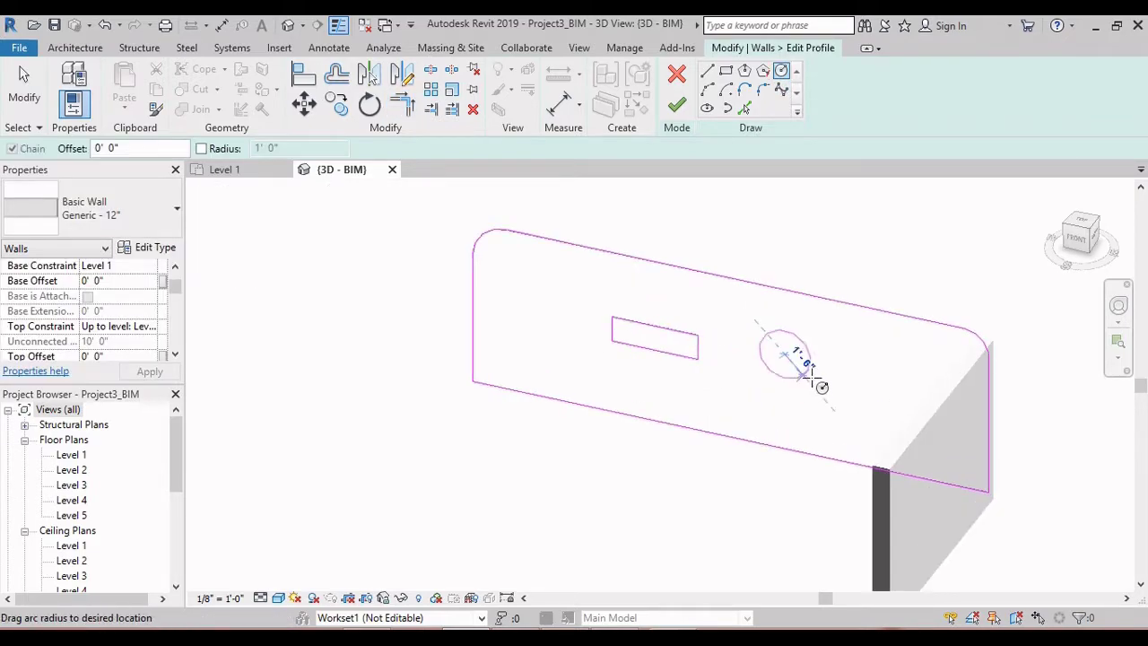
left_click(816, 382)
key("Escape")
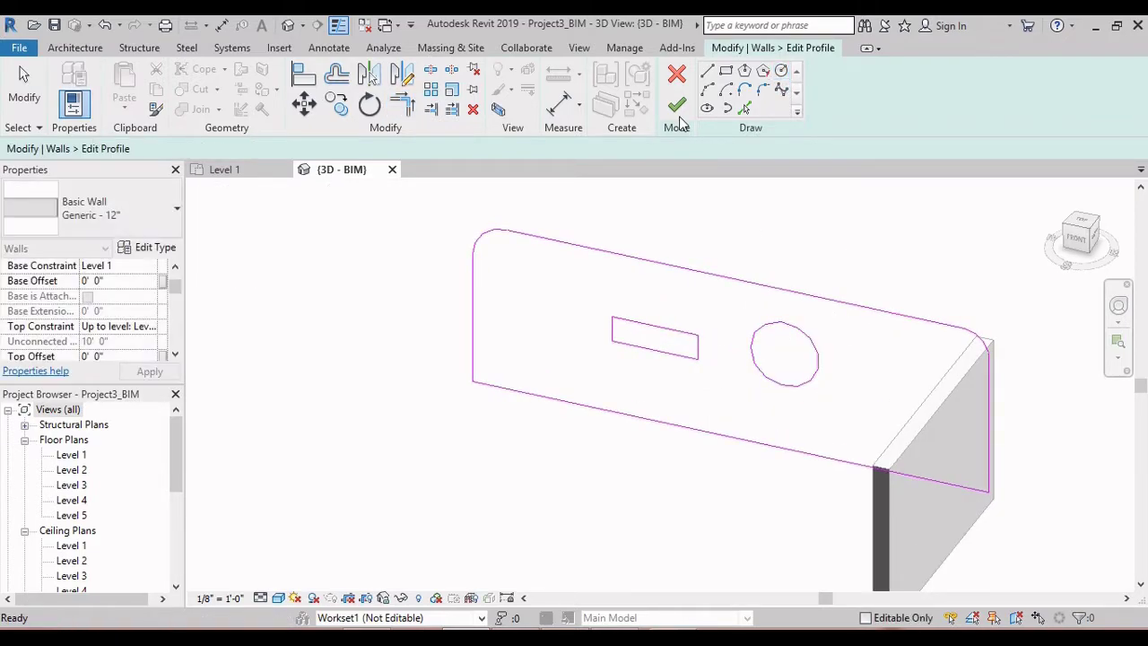
left_click(678, 108)
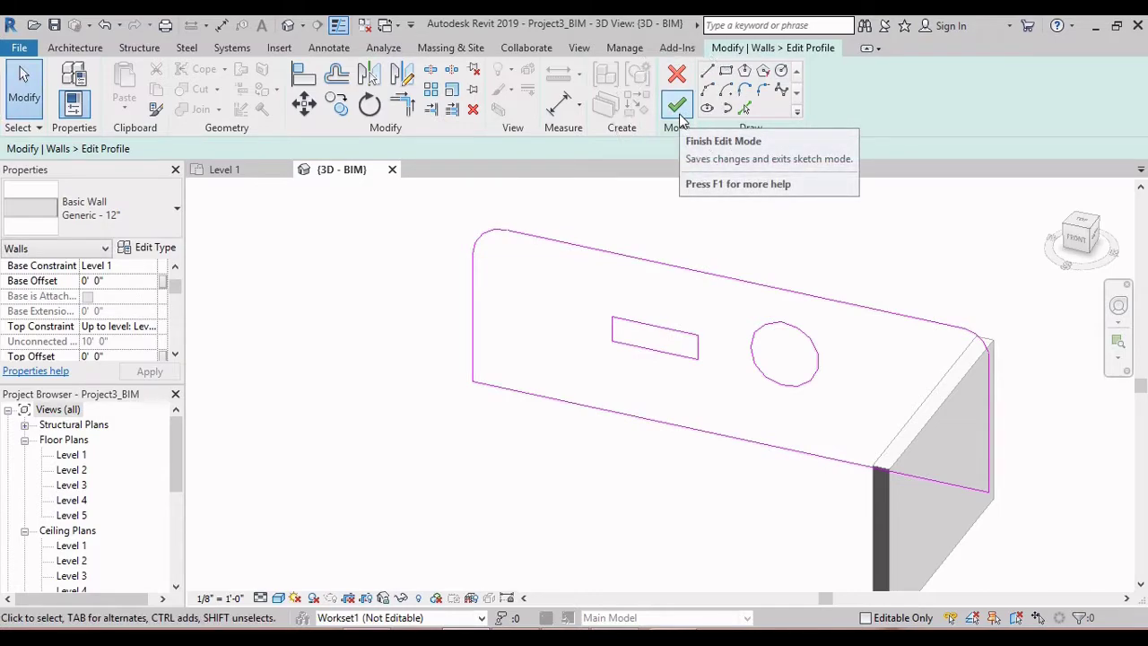
- Finish the wall's profile edit and unjoin the elements that can't stay joined
left_click(679, 115)
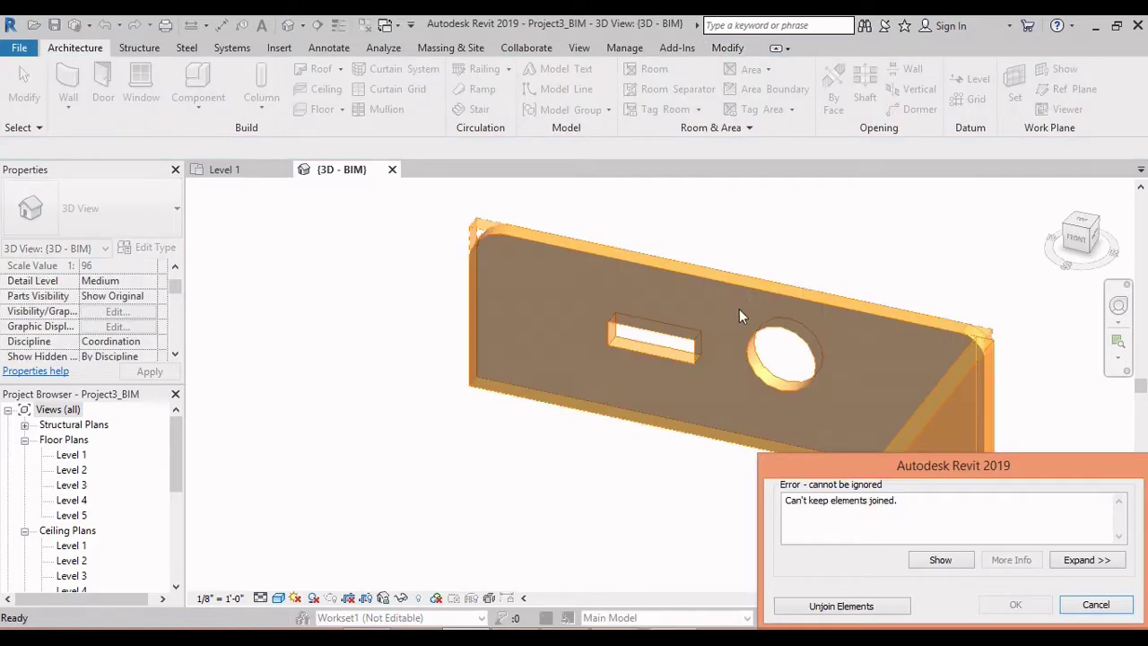
left_click(820, 606)
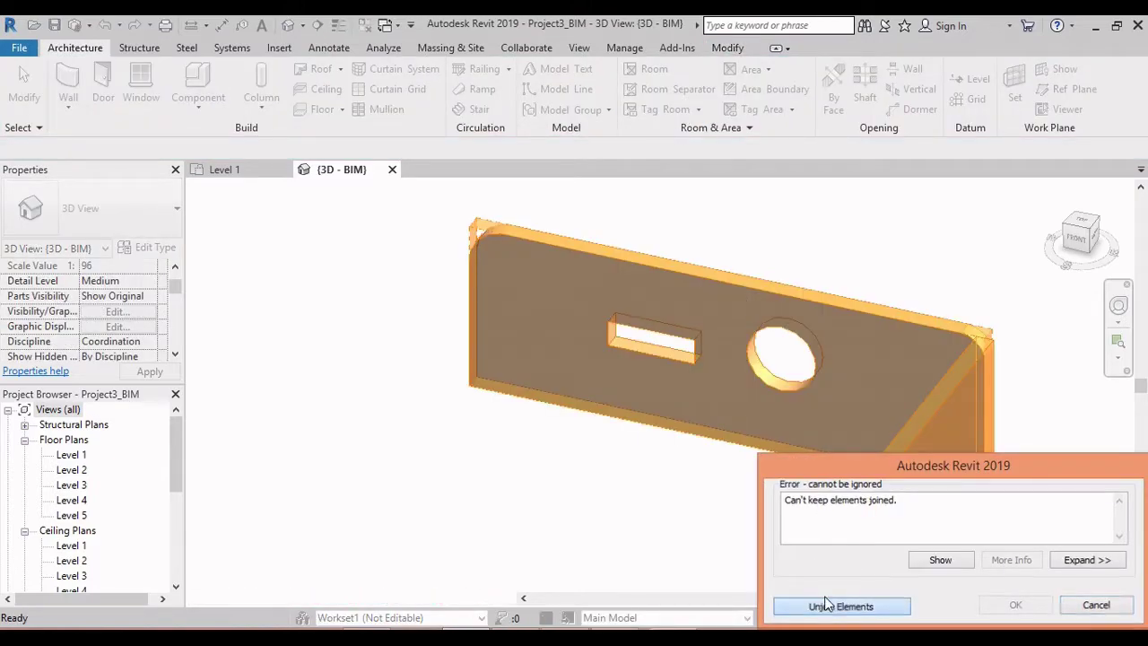
middle_click_drag(663, 395, 761, 273, "shift")
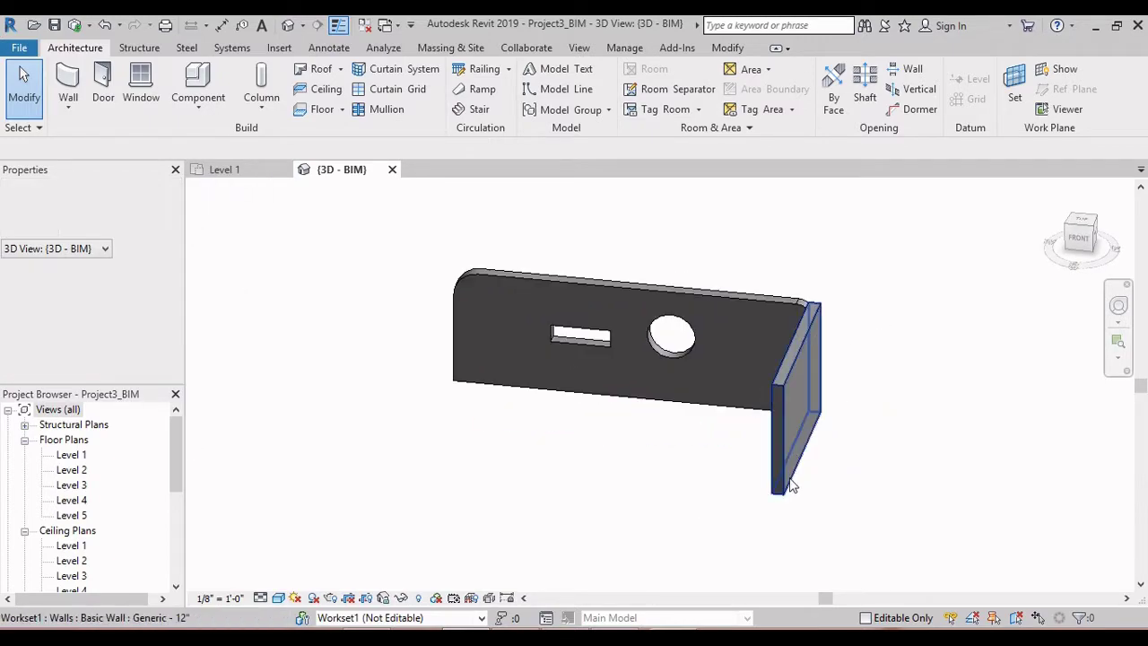
- Delete the perpendicular wall at the right end of the reshaped wall
left_click(789, 478)
key("Delete")
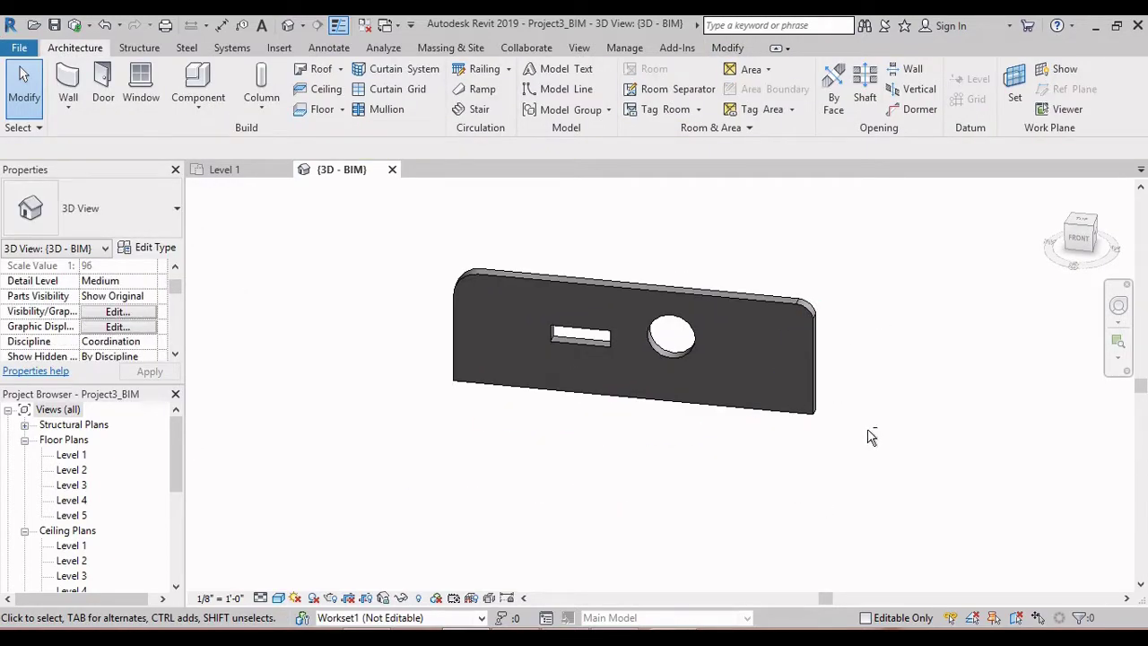
middle_click_drag(870, 437, 854, 410, "shift")
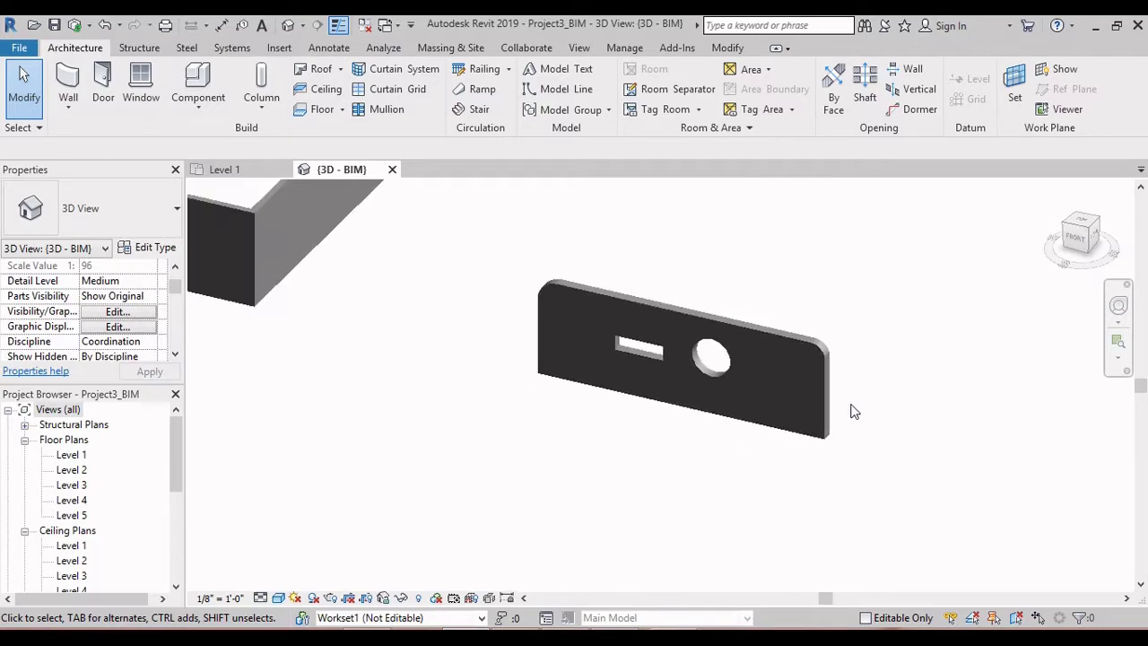
scroll(854, 411, "down", 3)
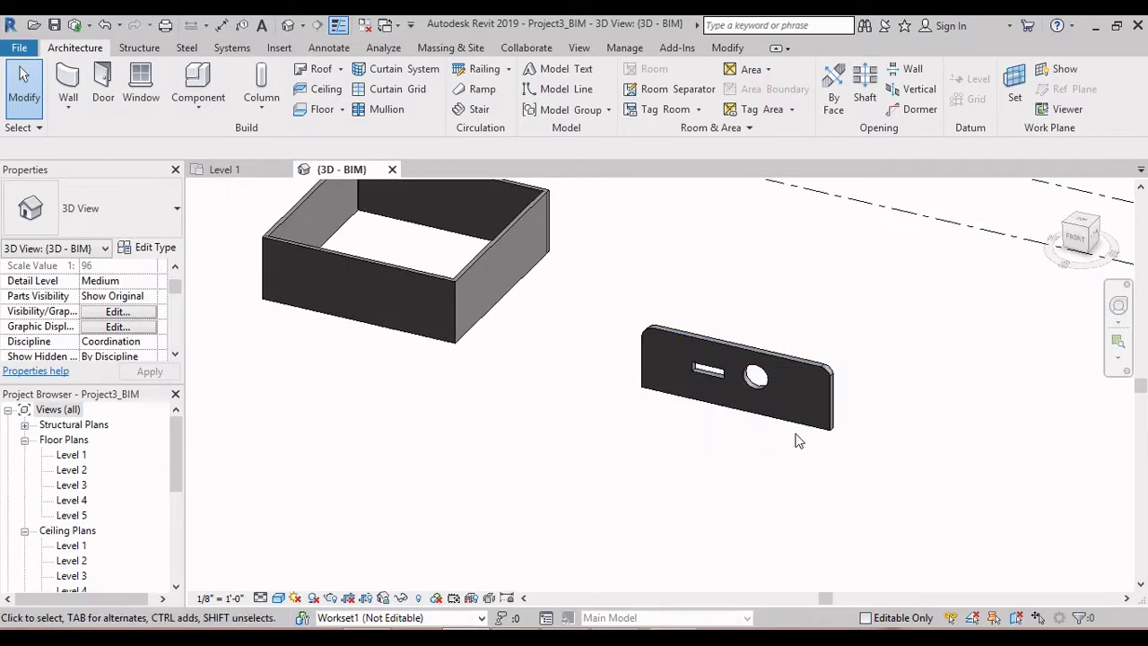
scroll(863, 421, "up", 2)
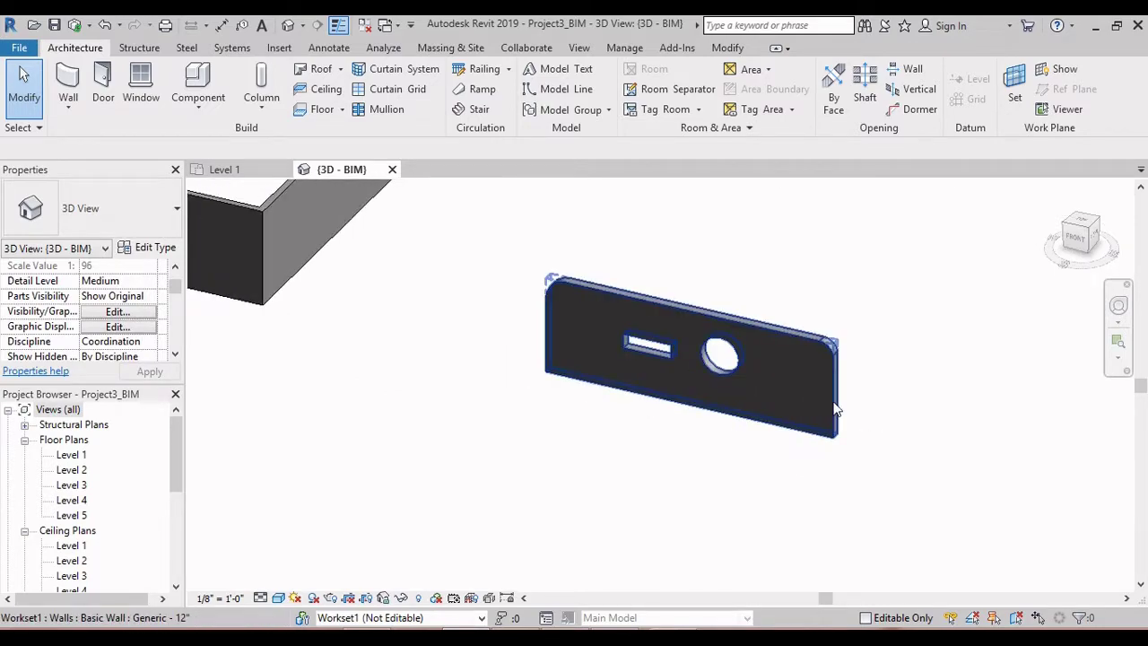
left_click(313, 261)
scroll(431, 272, "down", 3)
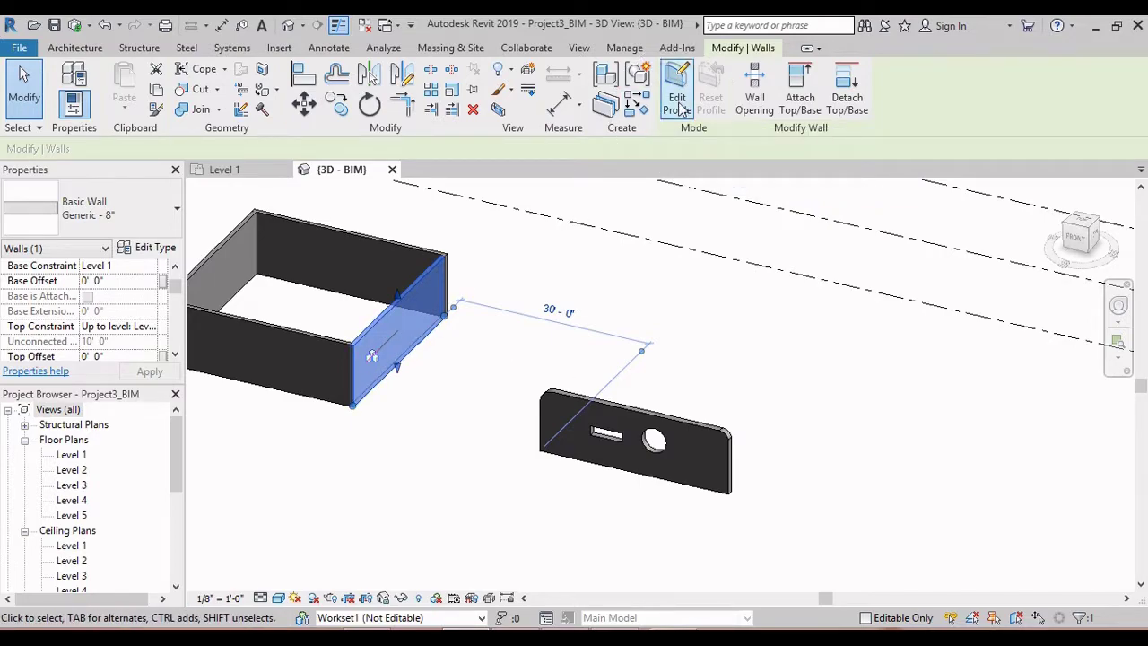
left_click(642, 300)
scroll(643, 300, "down", 2)
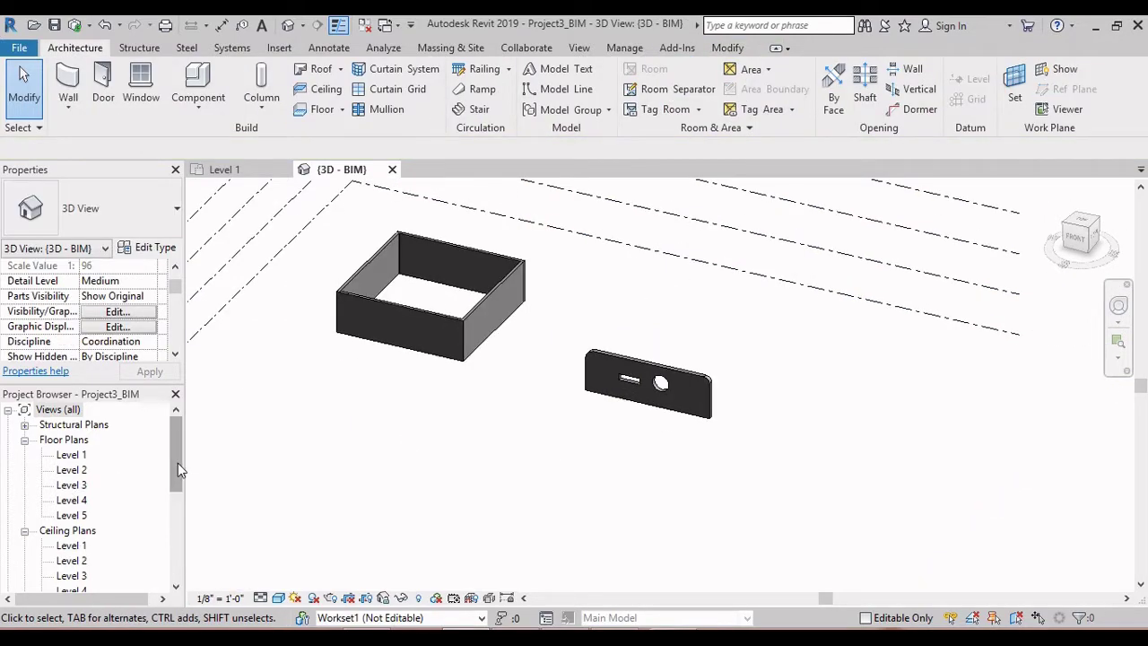
- Open the North building elevation
left_click_drag(179, 438, 176, 498)
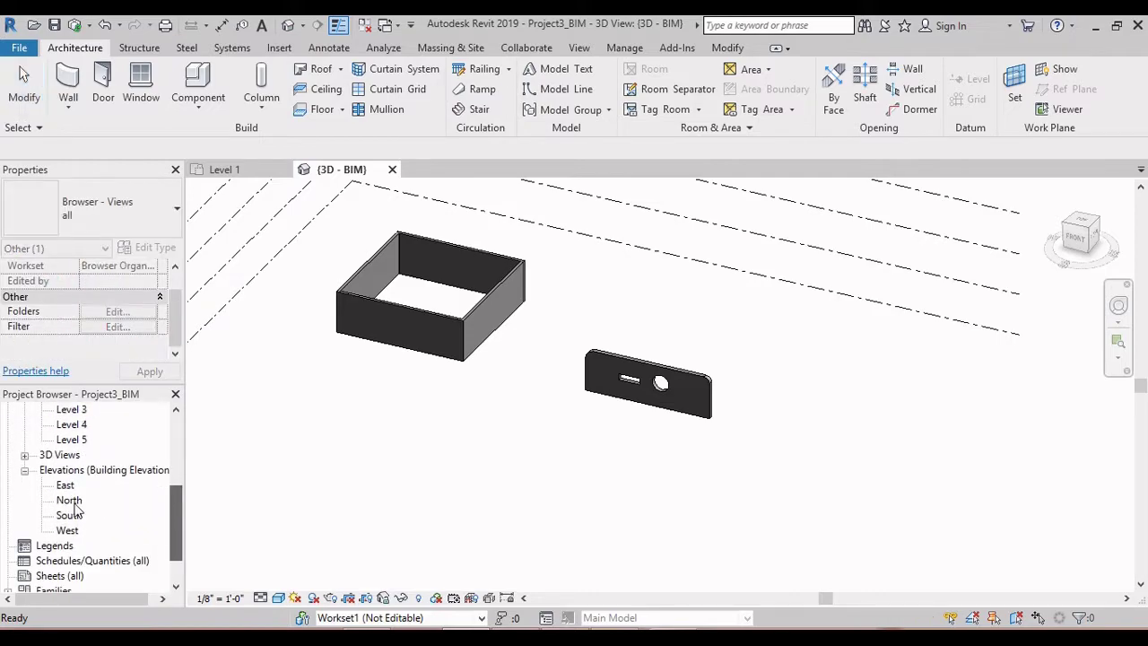
double_click(70, 500)
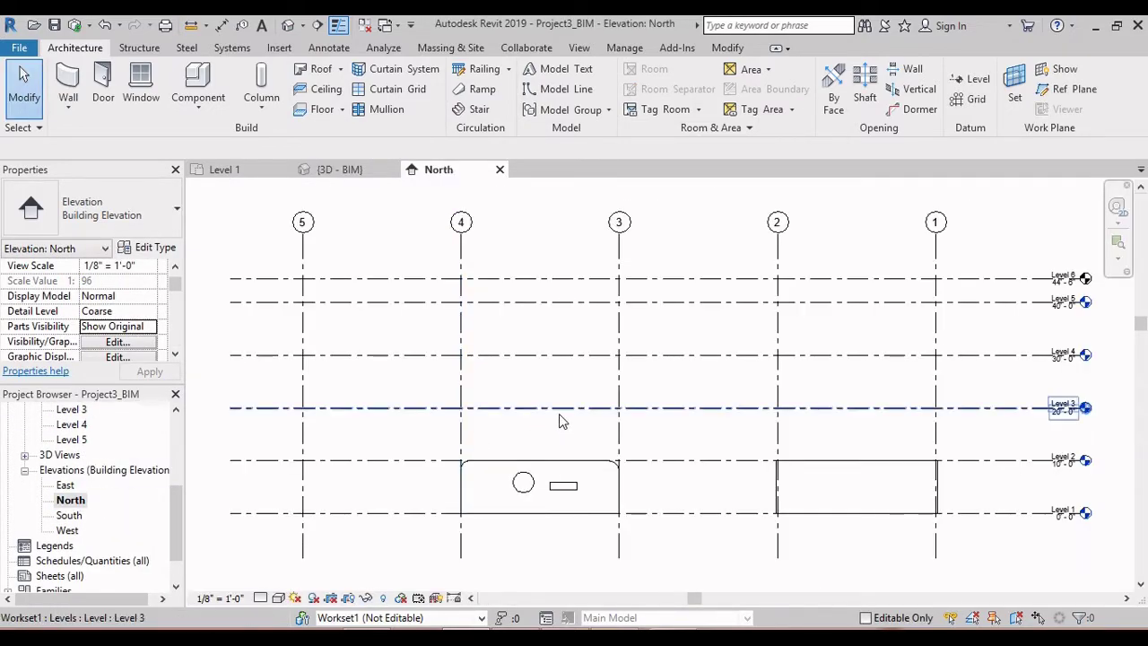
scroll(600, 453, "up", 1)
- Edit the profile of the Generic - 8" wall between grids 1 and 2, sketching a small horizontal rectangular opening near its left end
left_click(730, 483)
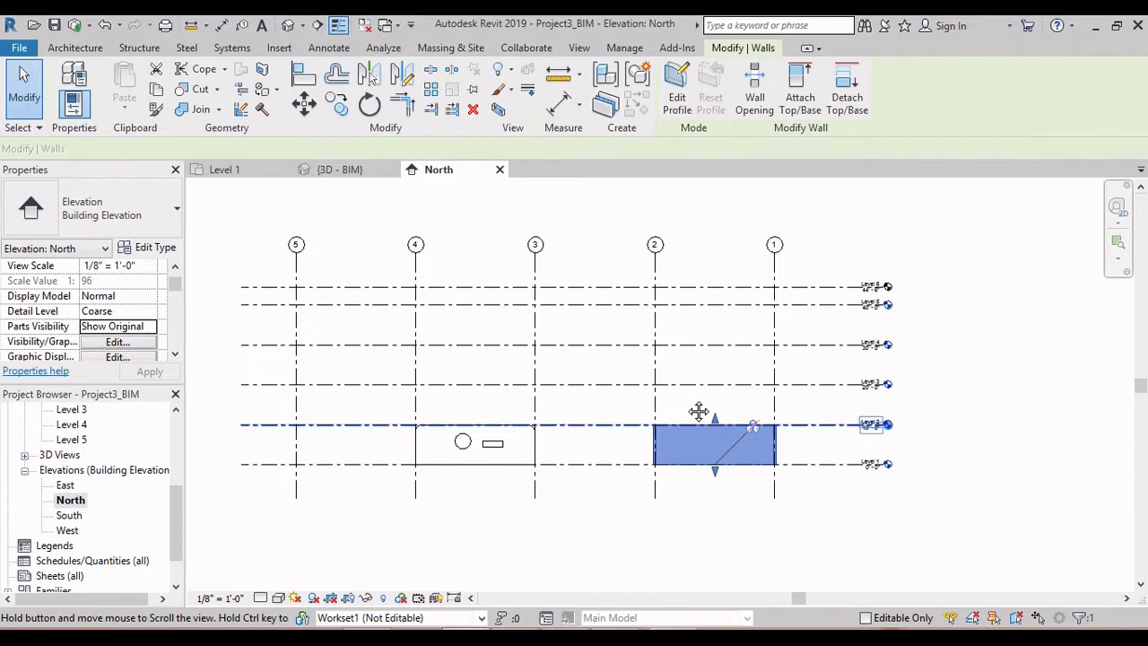
scroll(697, 409, "up", 3)
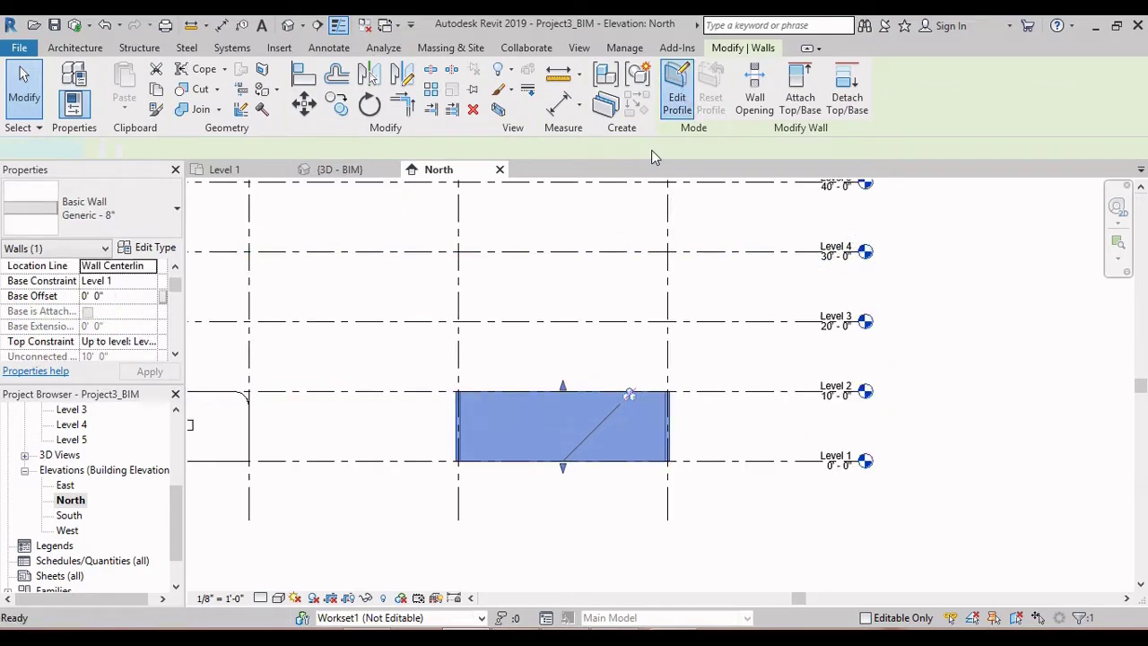
left_click(677, 90)
scroll(583, 390, "up", 2)
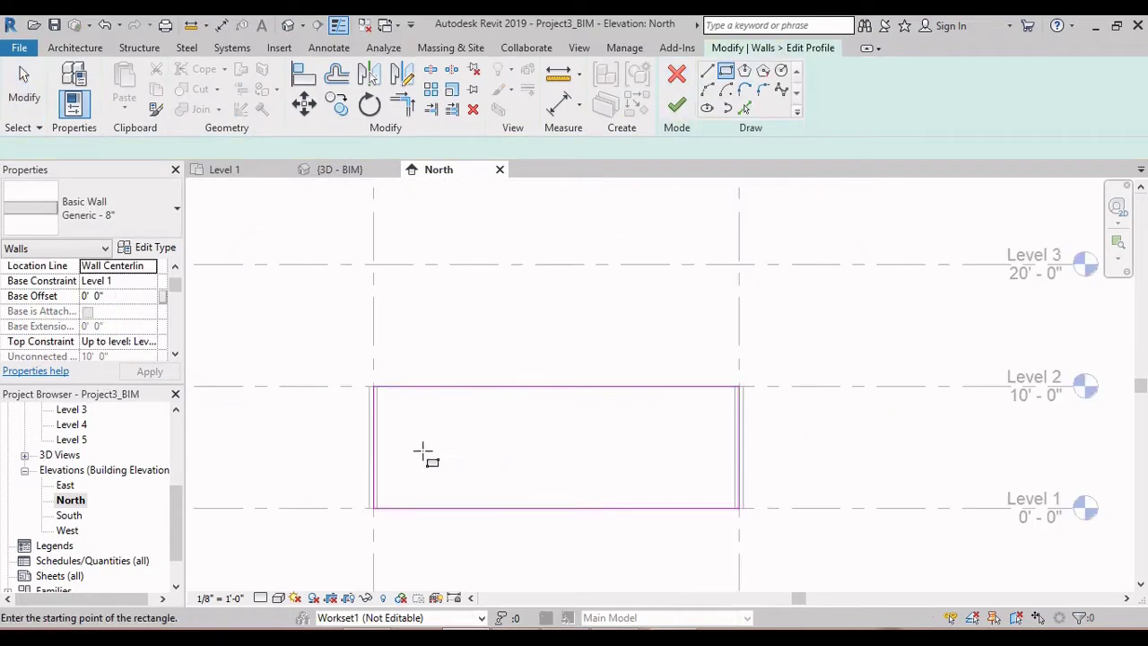
left_click(404, 425)
left_click(453, 437)
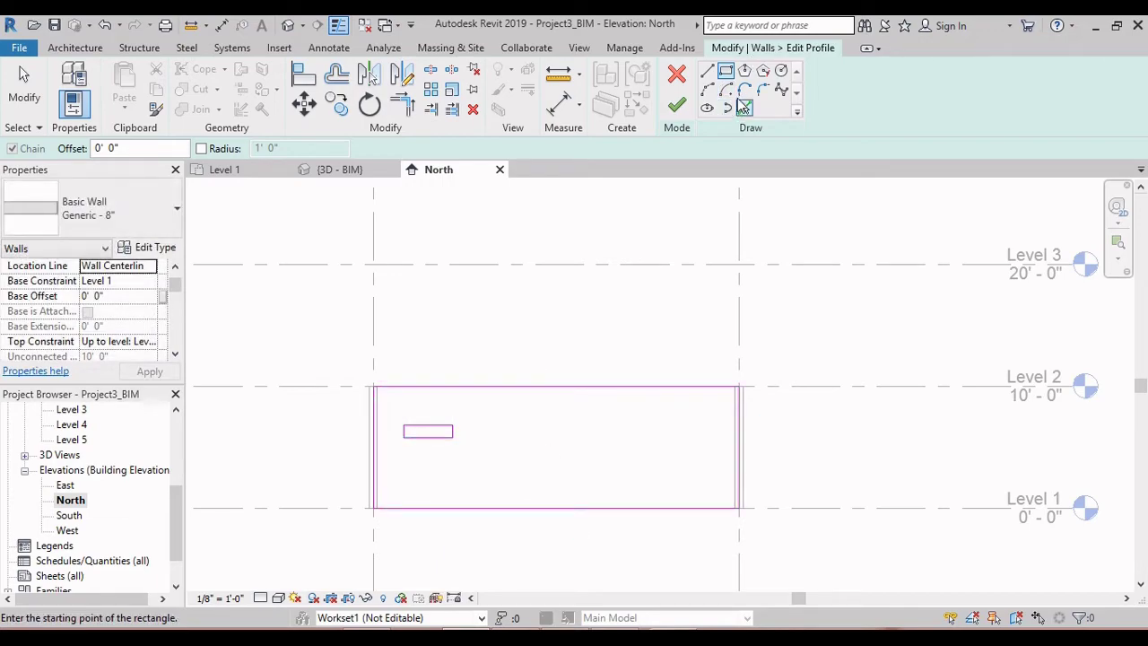
- Sketch a circular opening to the right of the rectangle in the wall profile and finish the profile edit
left_click(781, 70)
left_click(541, 424)
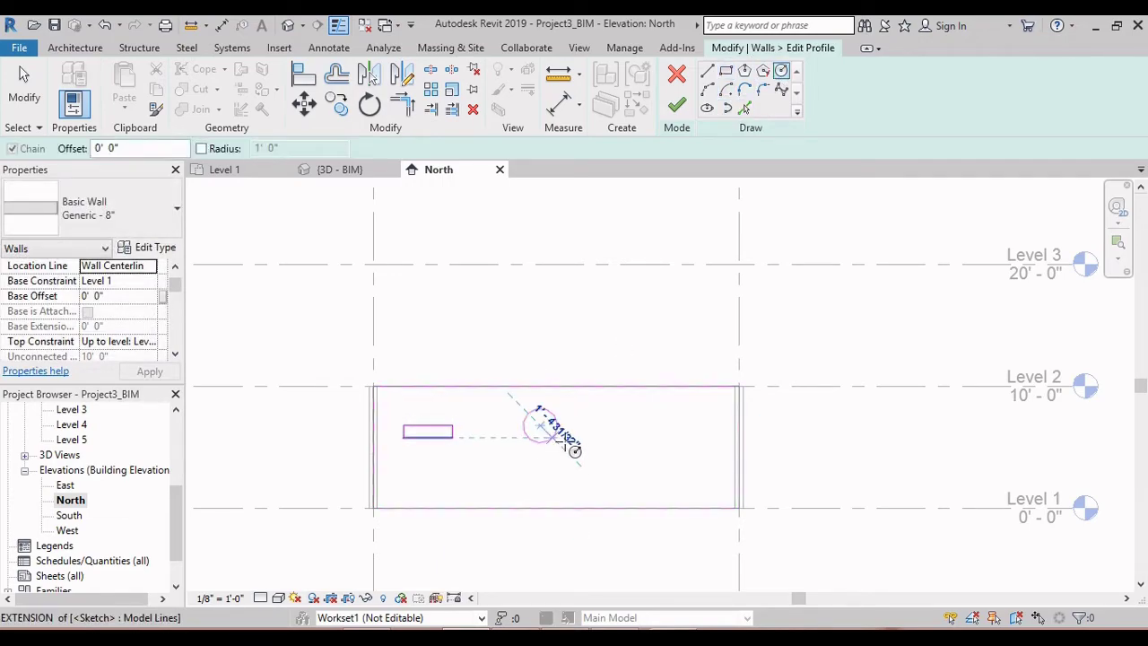
left_click(579, 431)
key("Escape")
left_click(677, 105)
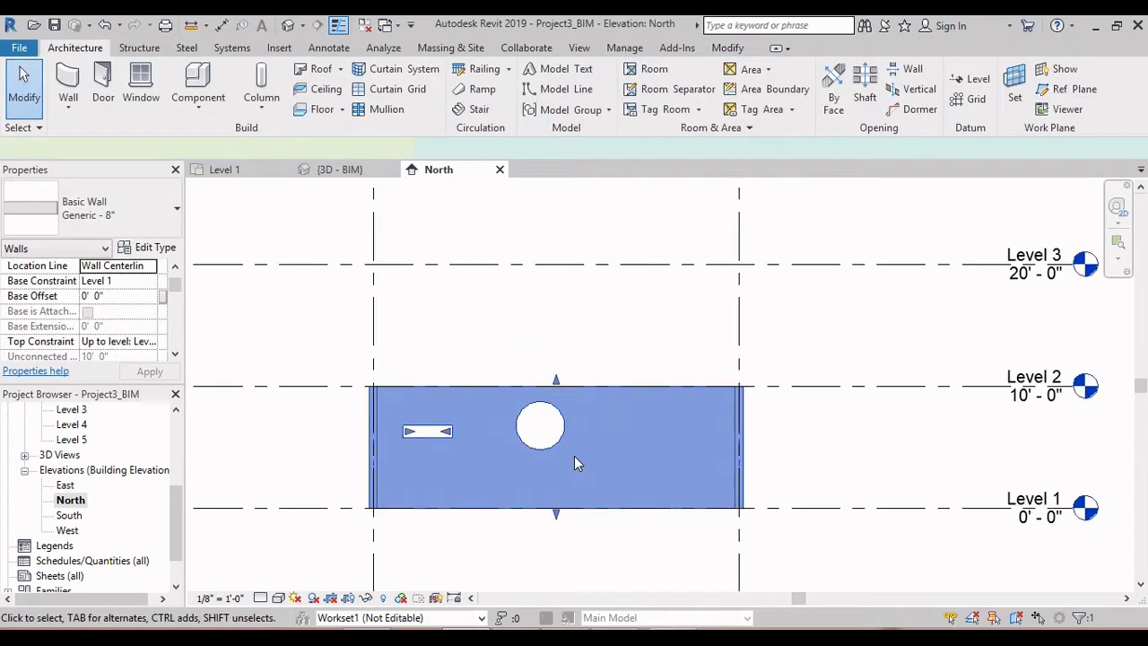
- Examine the rectangular and circular openings of the enclosure wall in the default 3D view
left_click(288, 25)
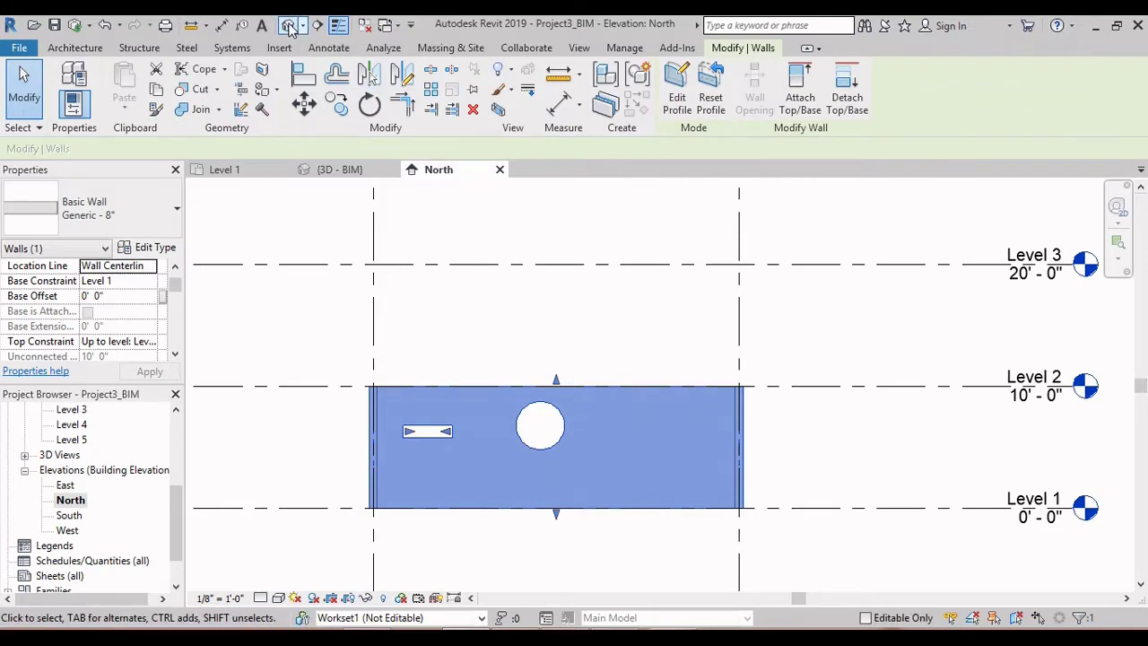
key("Escape")
middle_click_drag(496, 275, 461, 490, "shift")
scroll(373, 422, "up", 4)
middle_click_drag(371, 414, 538, 502, "shift")
scroll(700, 423, "down", 3)
middle_click_drag(698, 415, 667, 422)
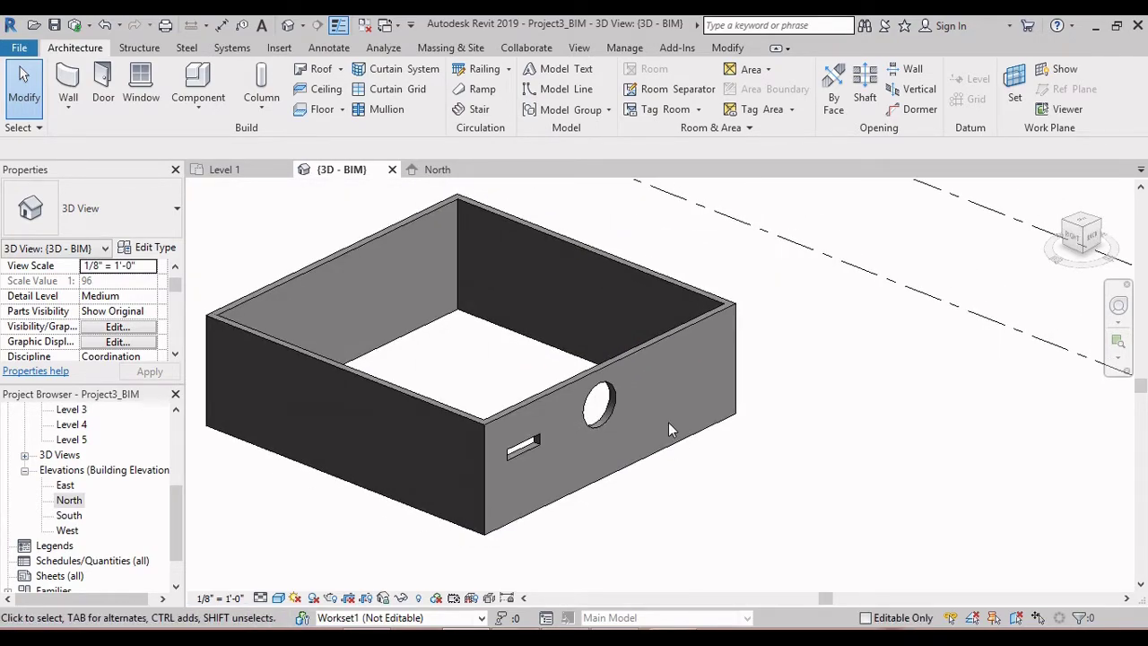
- Draw a 30' Generic - 12" wall along grid A from grid 3 to grid 4 in the Level 1 floor plan
key("ctrl+Tab")
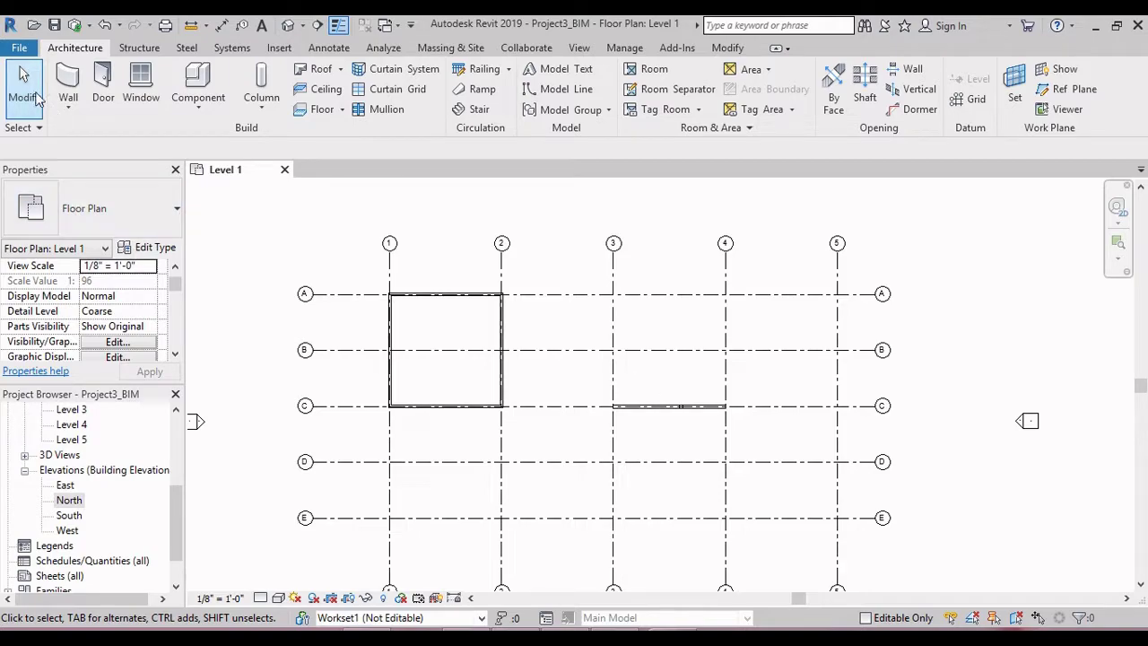
left_click(75, 83)
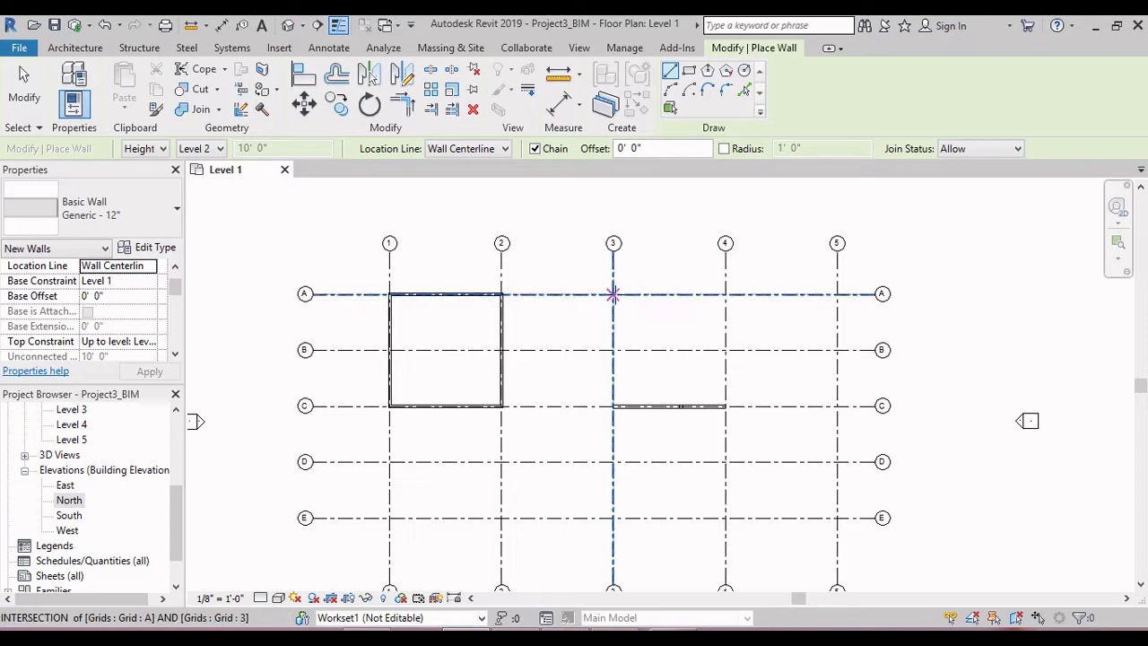
left_click(612, 293)
left_click(726, 293)
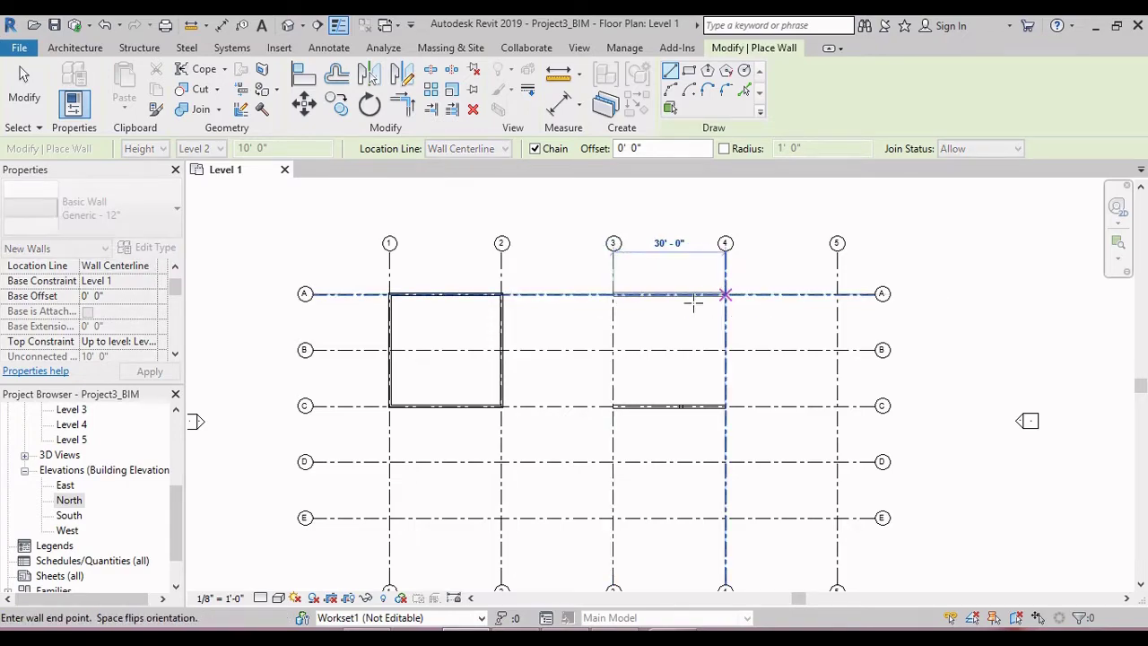
scroll(691, 300, "up", 5)
key("Escape")
key("Escape")
- Cut a rectangular wall opening about 5'-2" wide in the grid A wall between grids 3 and 4, about 11' from its left end
left_click(720, 280)
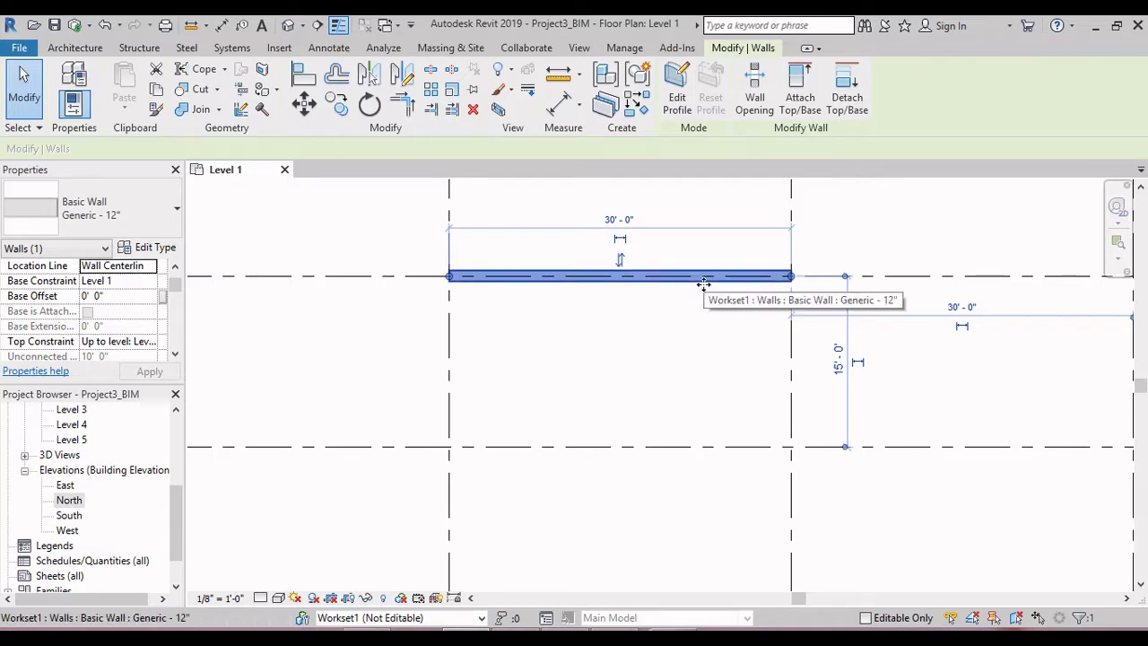
left_click(703, 281)
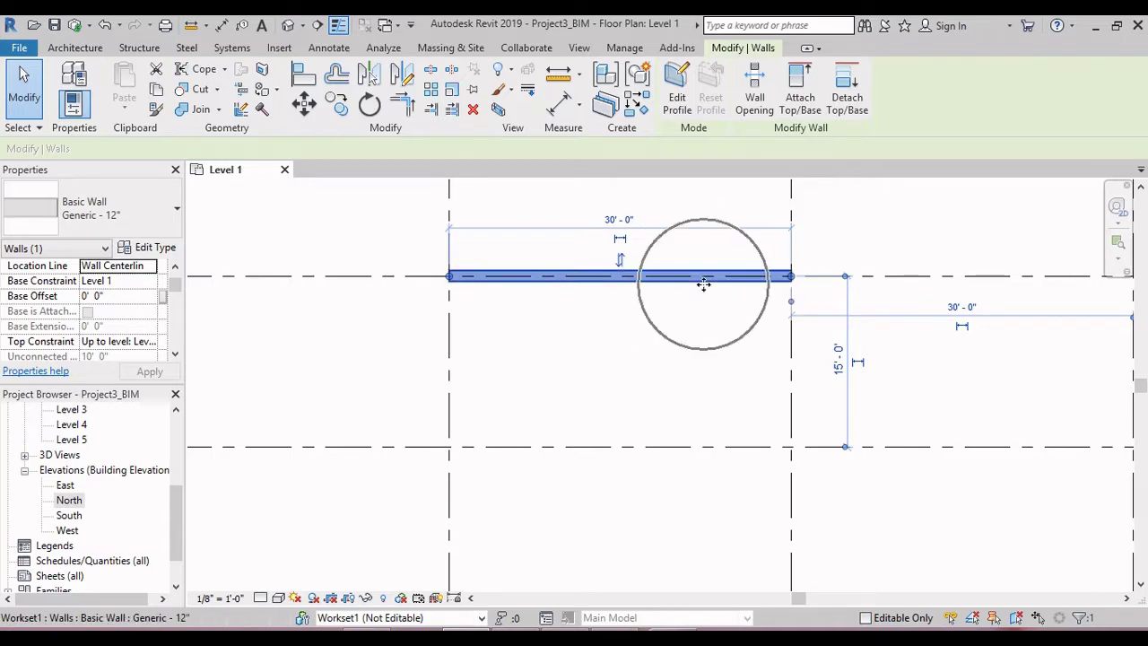
left_click(682, 97)
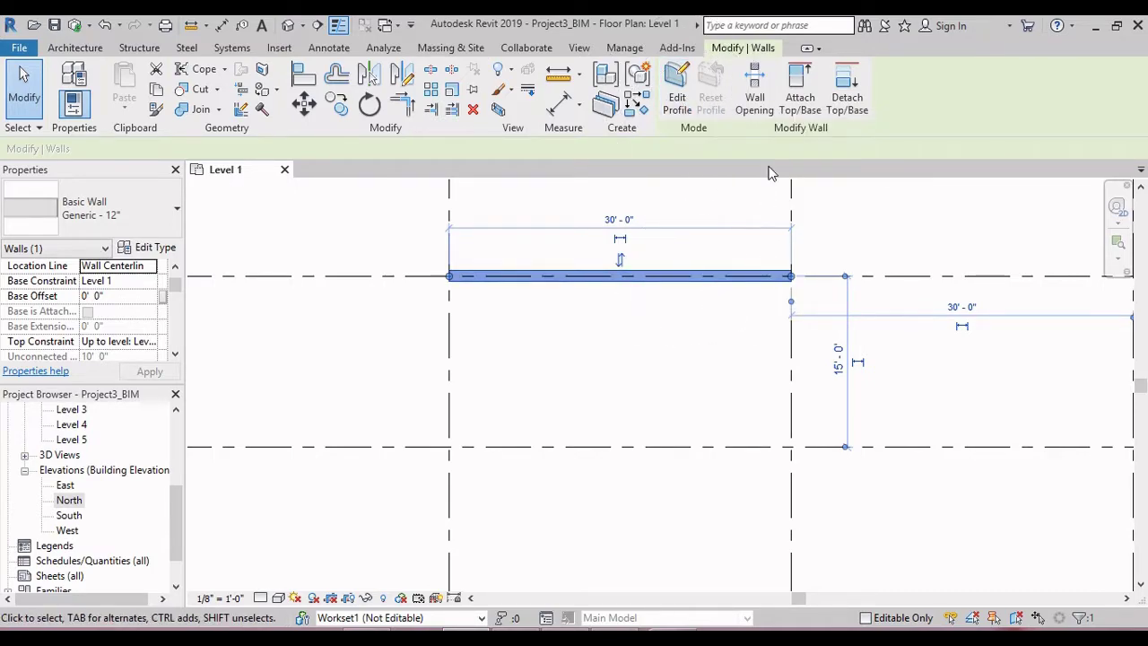
left_click(754, 97)
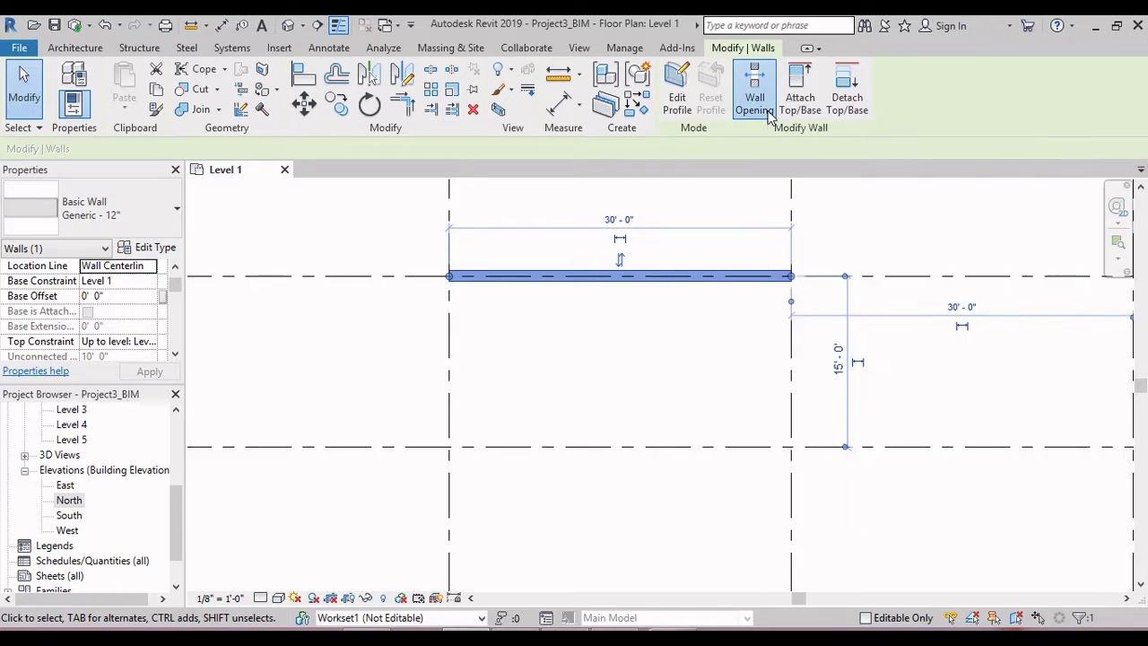
scroll(592, 278, "up", 2)
scroll(581, 278, "up", 2)
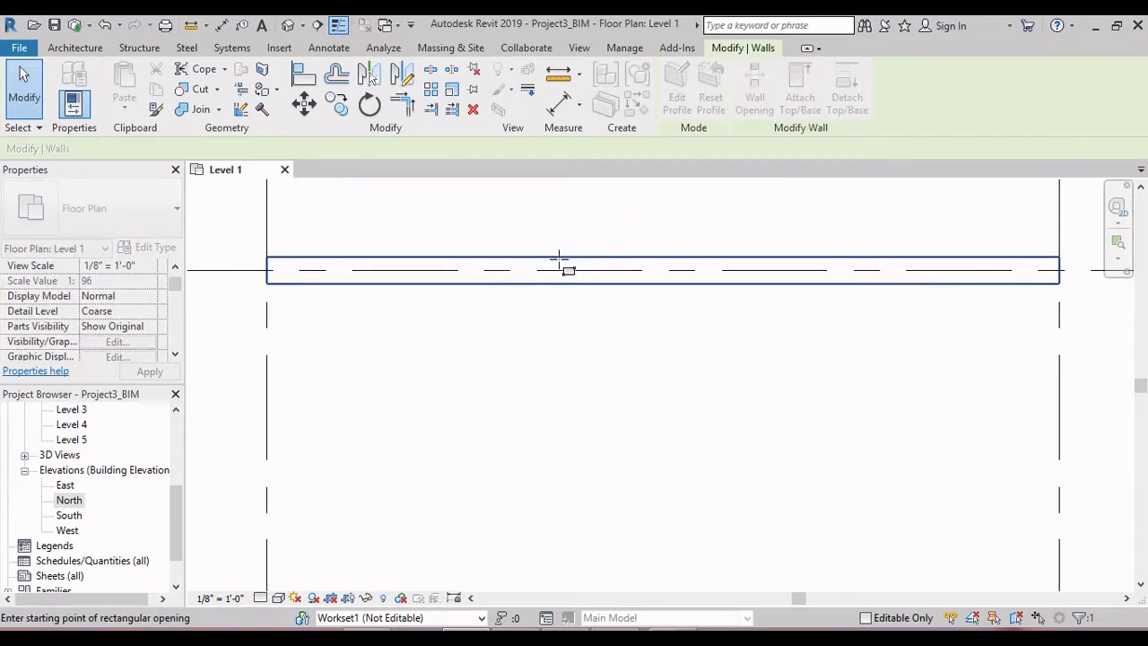
left_click(559, 260)
left_click(558, 260)
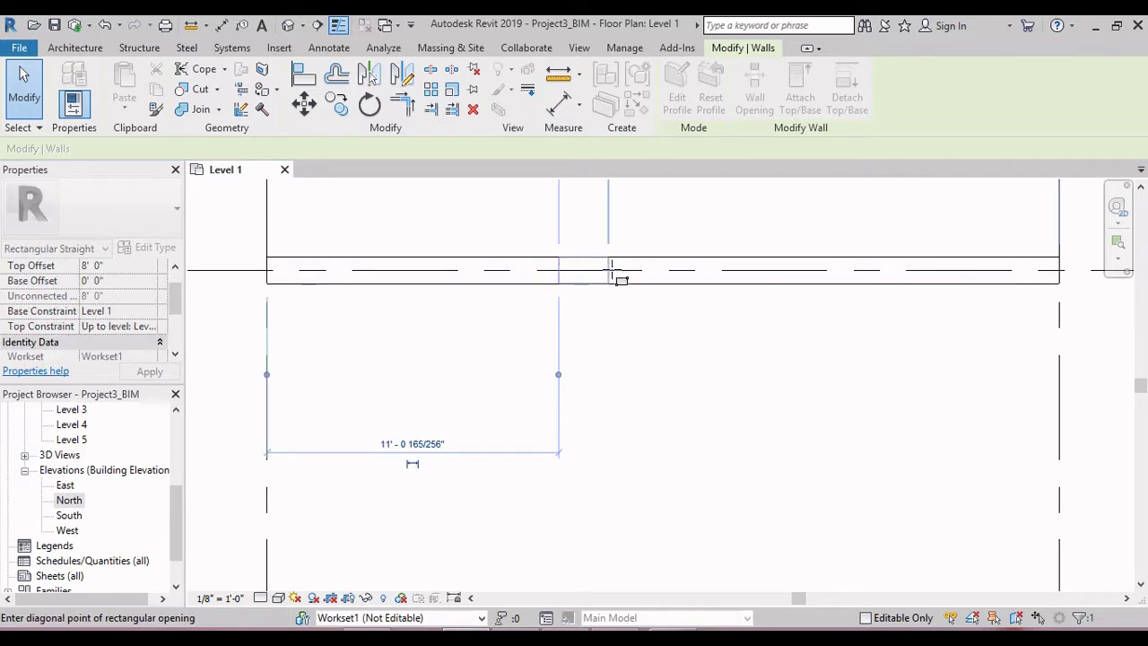
left_click(697, 272)
scroll(699, 267, "down", 3)
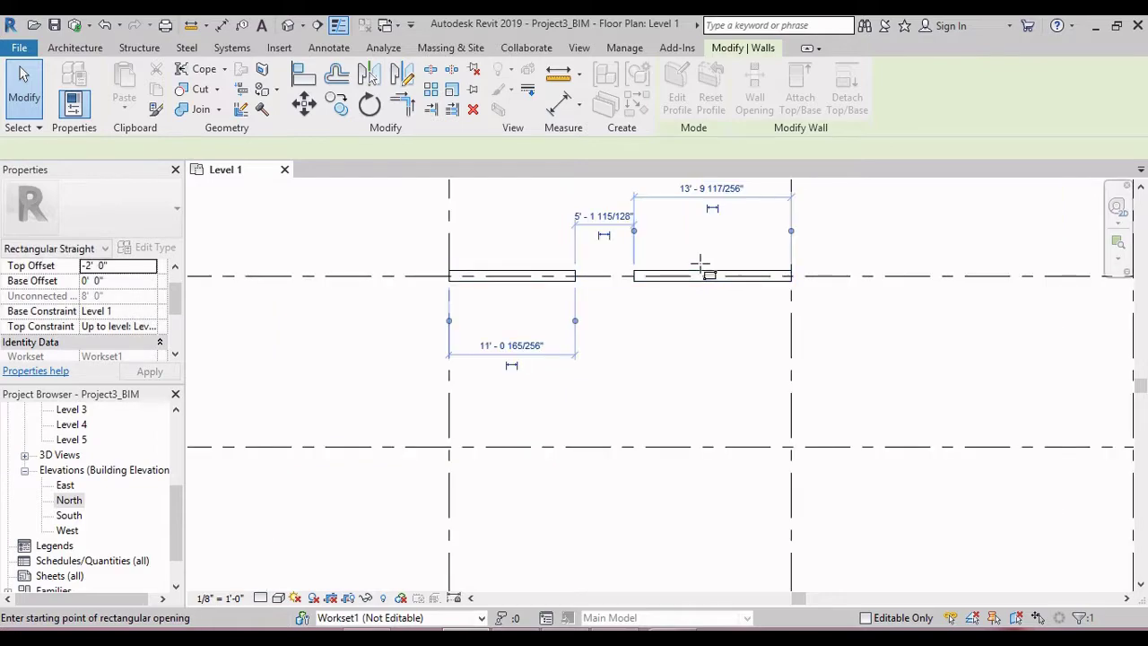
- Leave the Wall Opening command and set the new opening's width to 6'
scroll(595, 258, "up", 4)
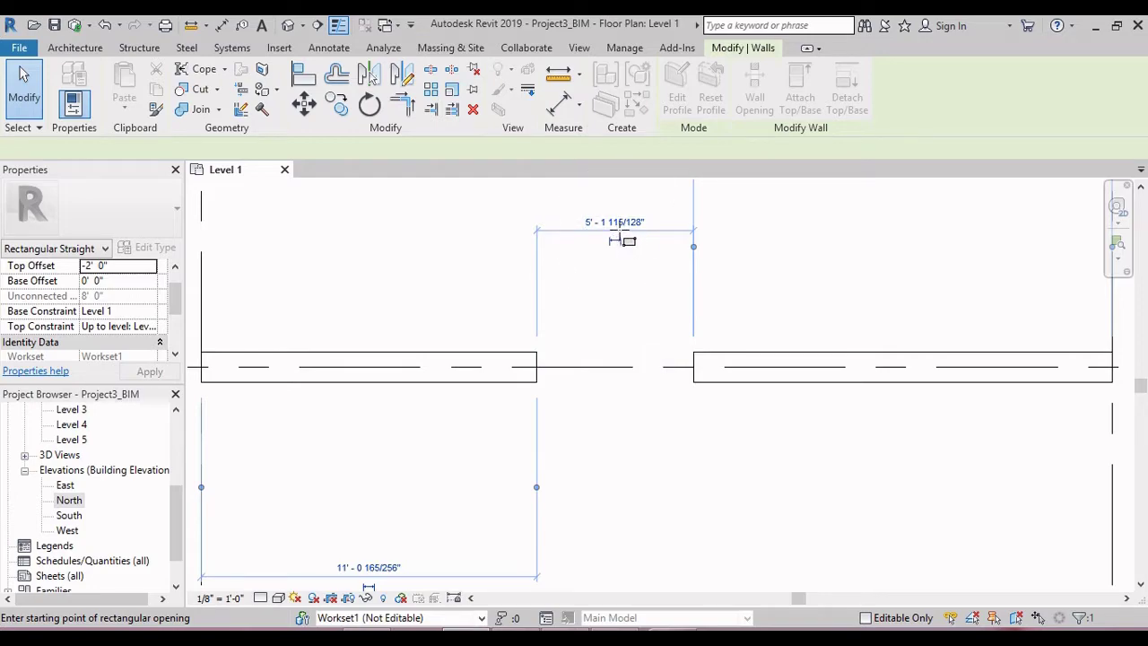
left_click(619, 235)
key("Escape")
key("Escape")
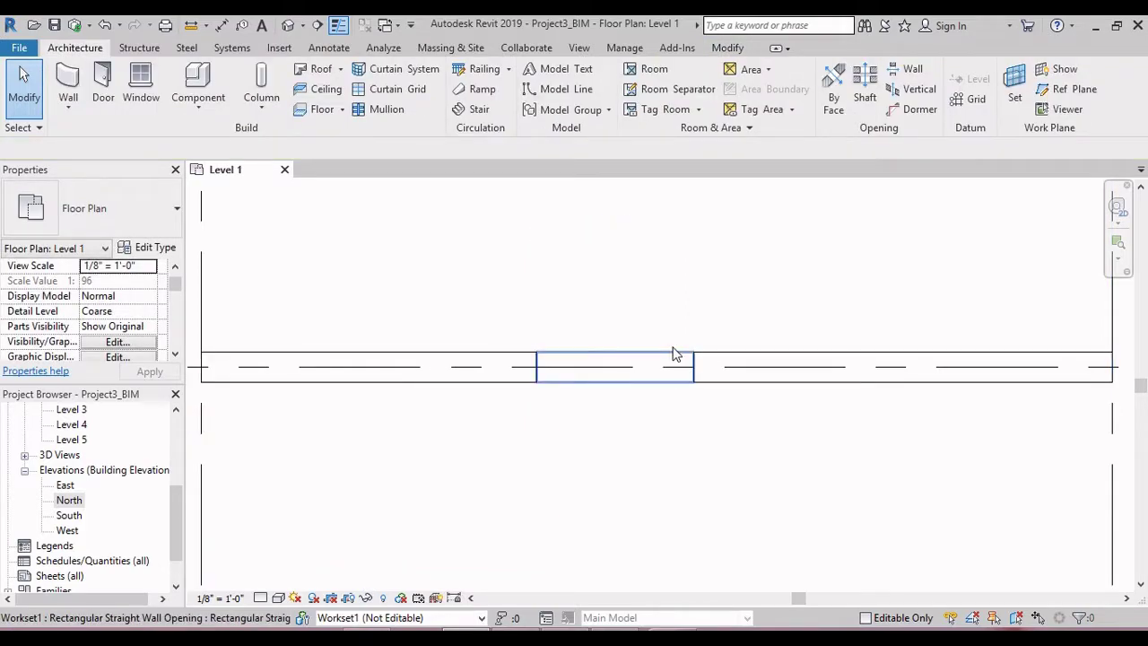
left_click(675, 357)
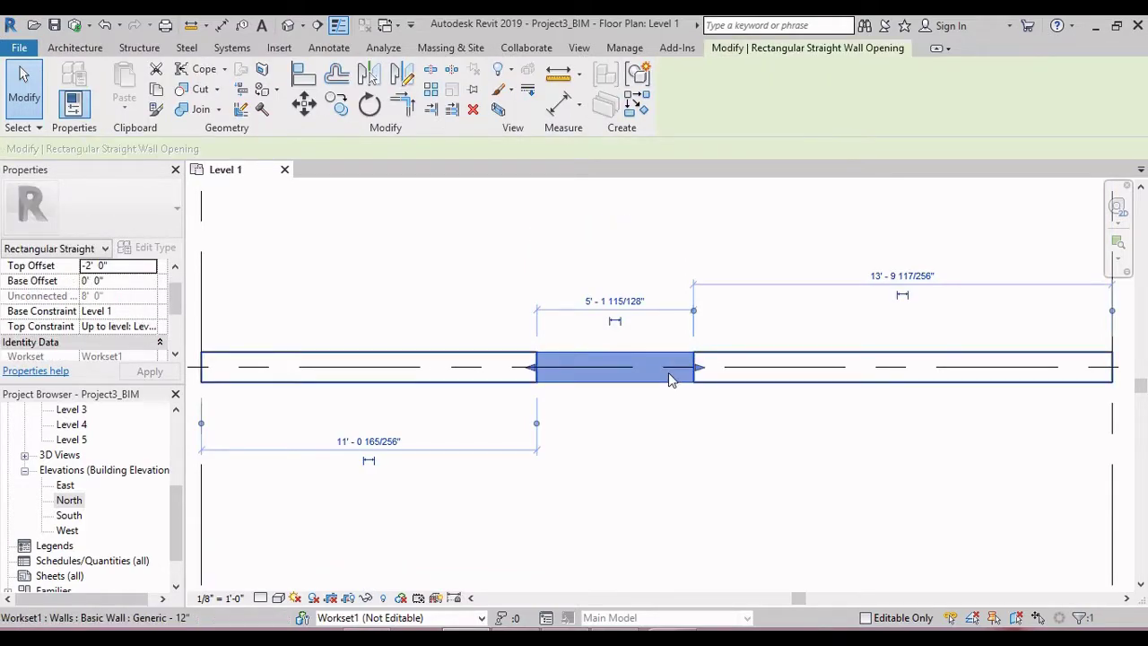
left_click(668, 372)
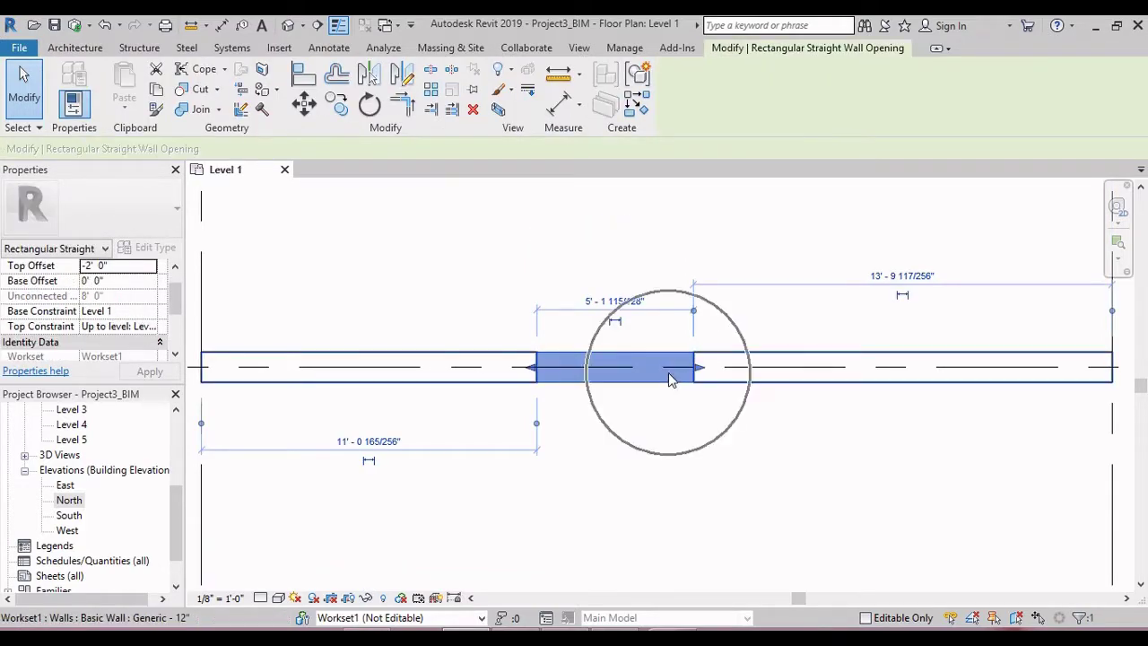
left_click(644, 304)
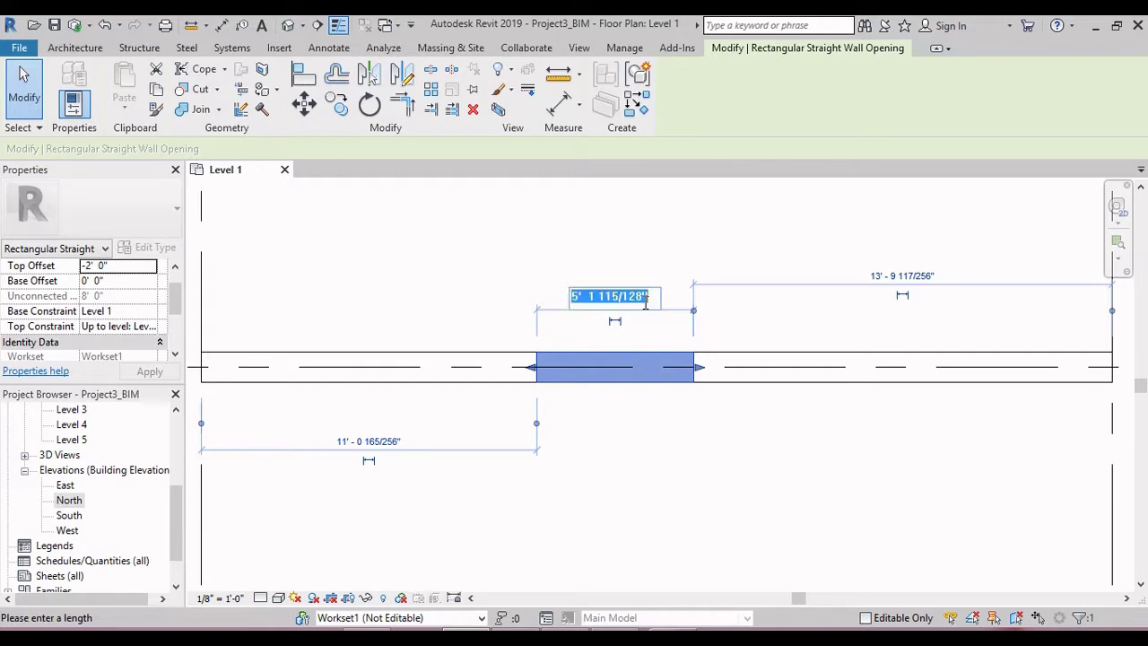
type("6")
key("Return")
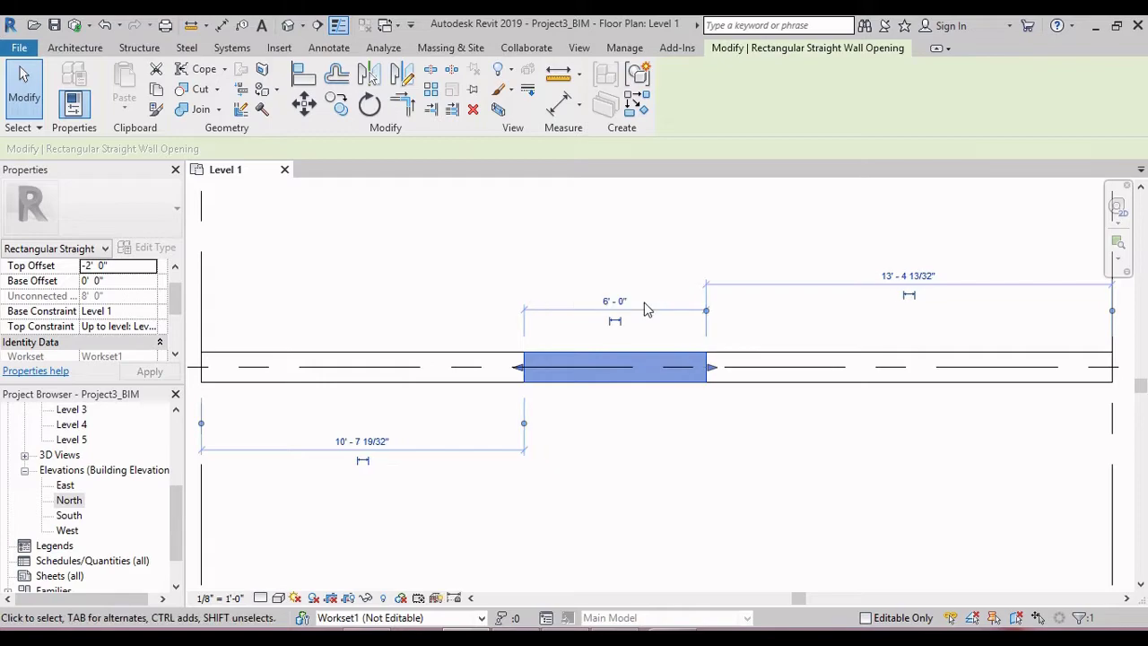
- Make the temporary width dimension of the grid A wall opening permanent and clear the selection
left_click(646, 380)
left_click(617, 325)
left_click(617, 325)
scroll(617, 325, "up", 5)
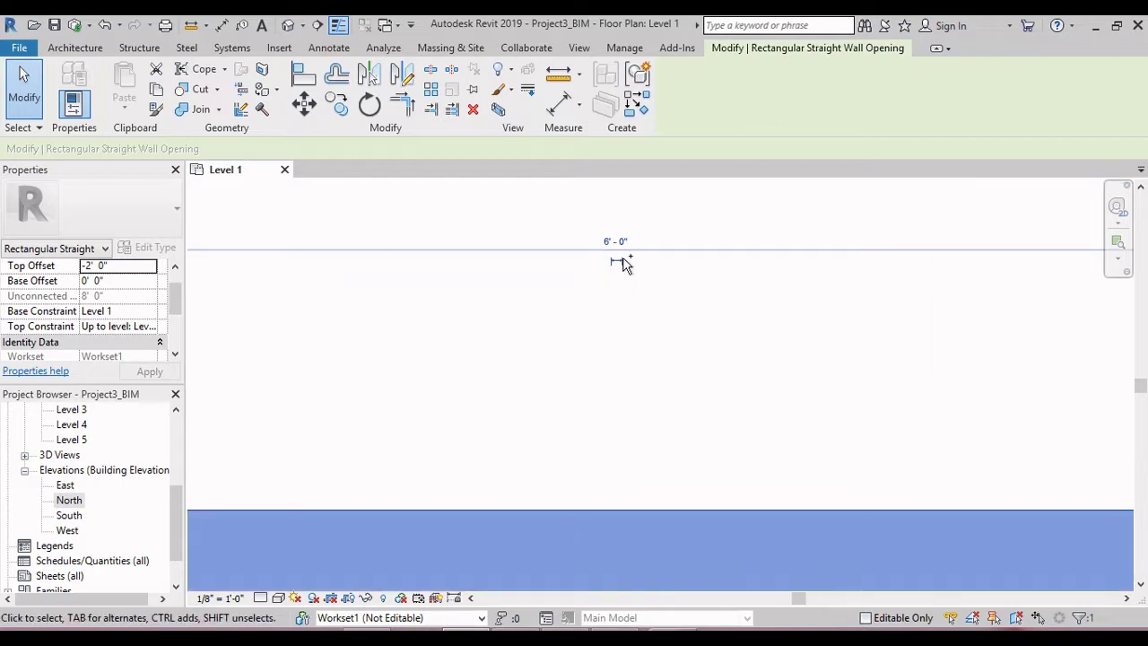
left_click(617, 262)
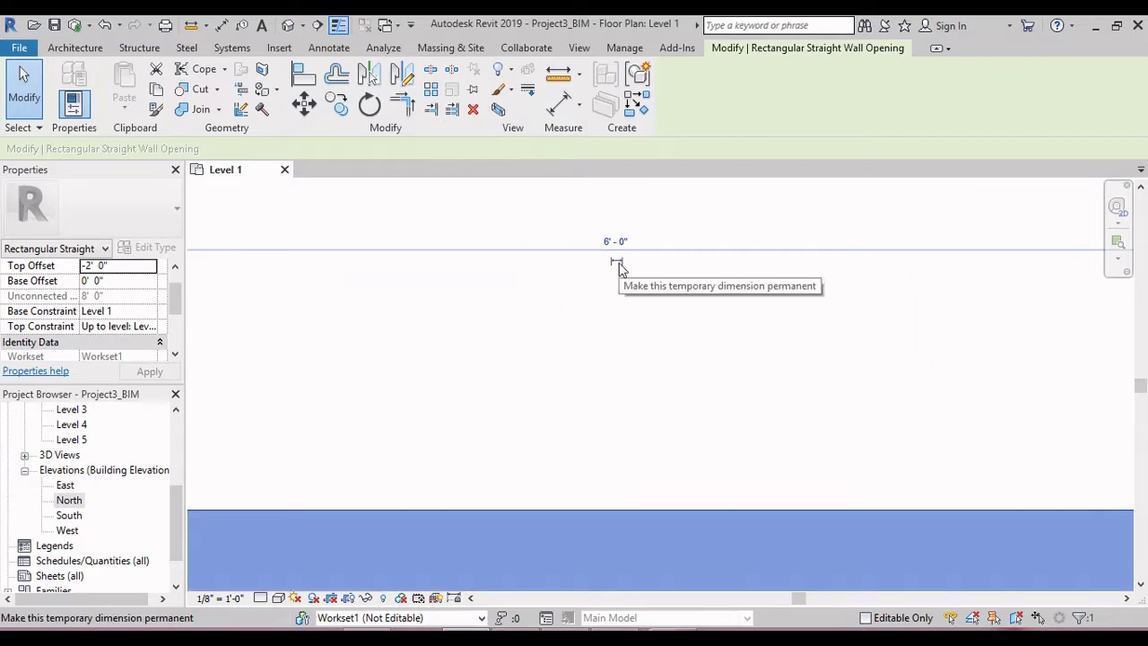
left_click(623, 270)
scroll(625, 283, "down", 3)
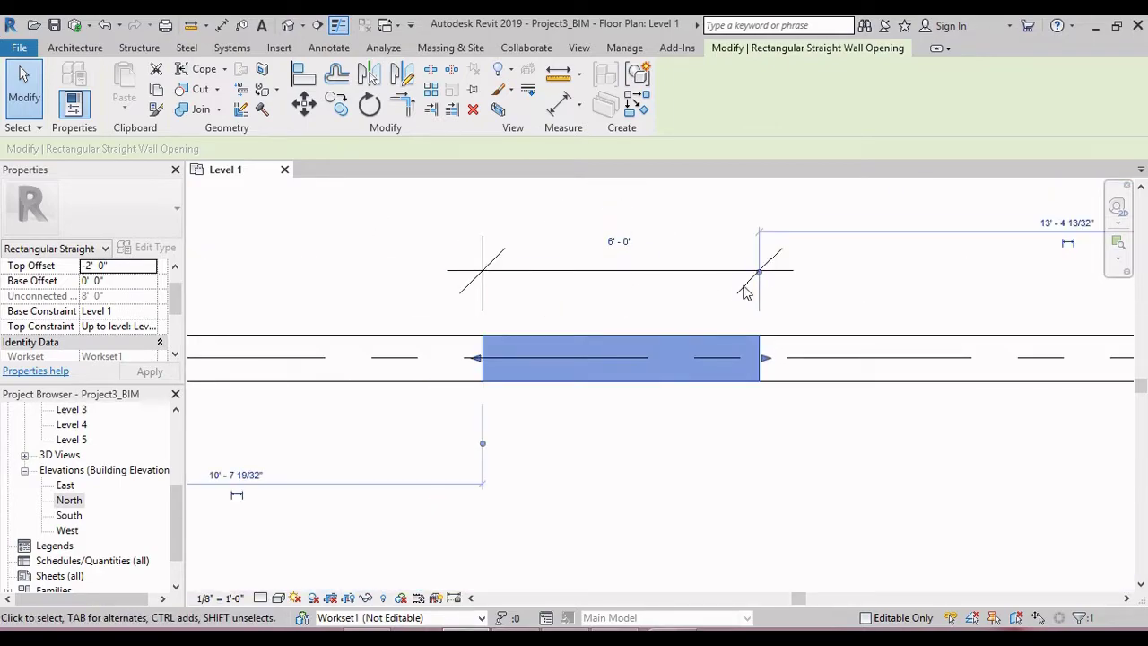
left_click(875, 299)
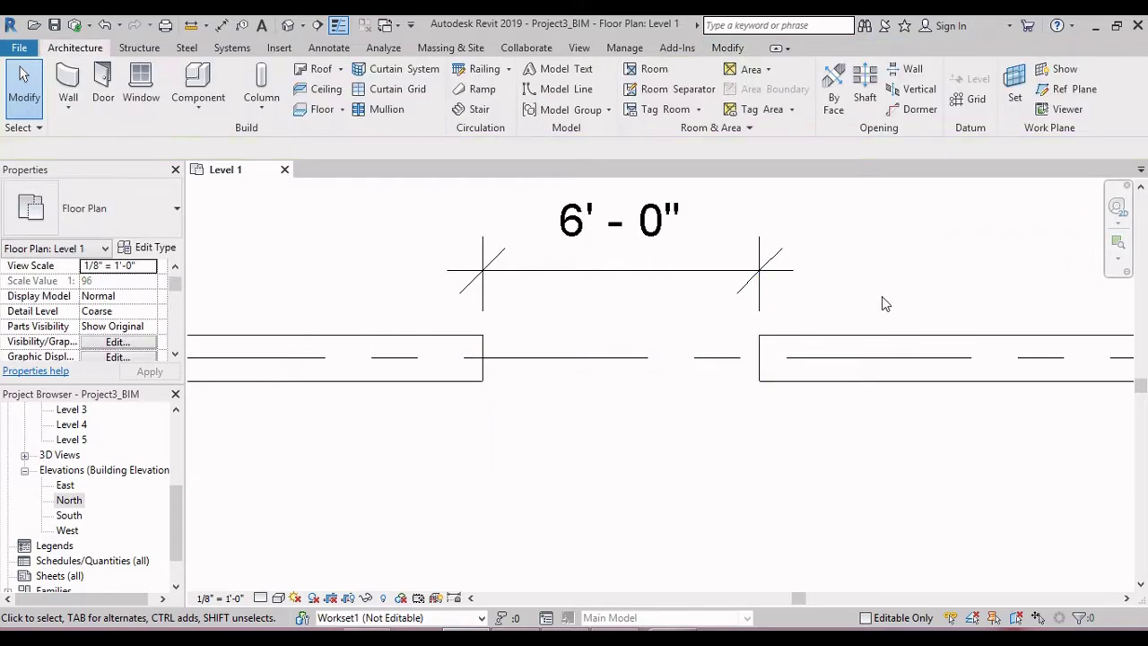
scroll(882, 296, "down", 3)
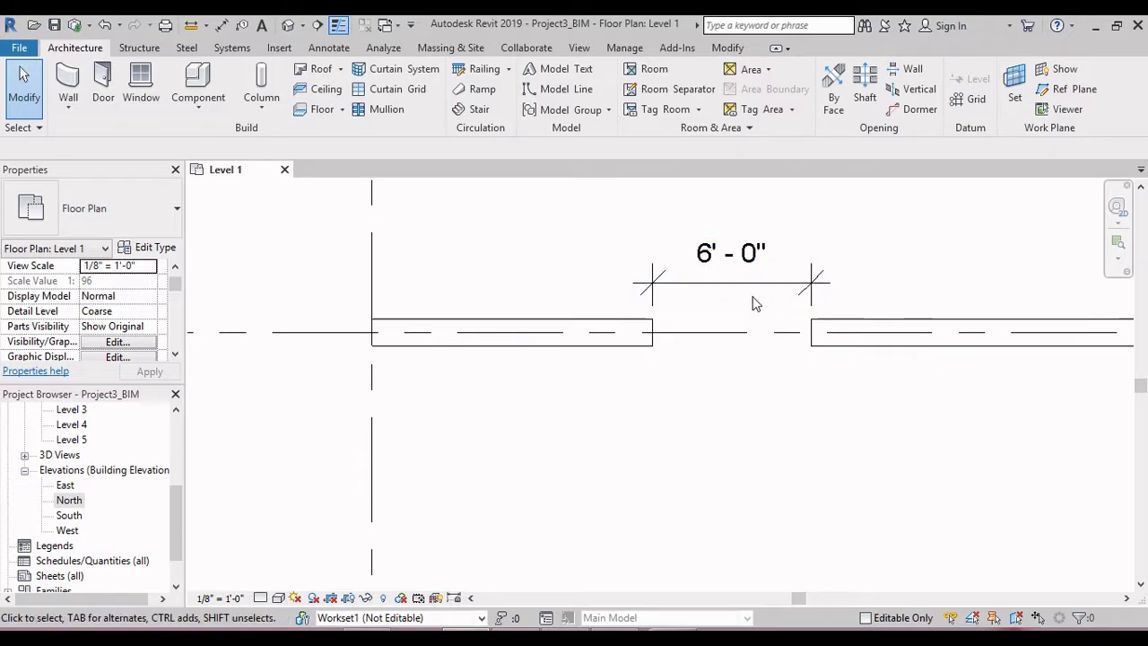
- Examine how the opening's permanent width dimension and its temporary distances respond when the dimension and the opening are selected in turn
left_click(789, 286)
scroll(789, 285, "up", 3)
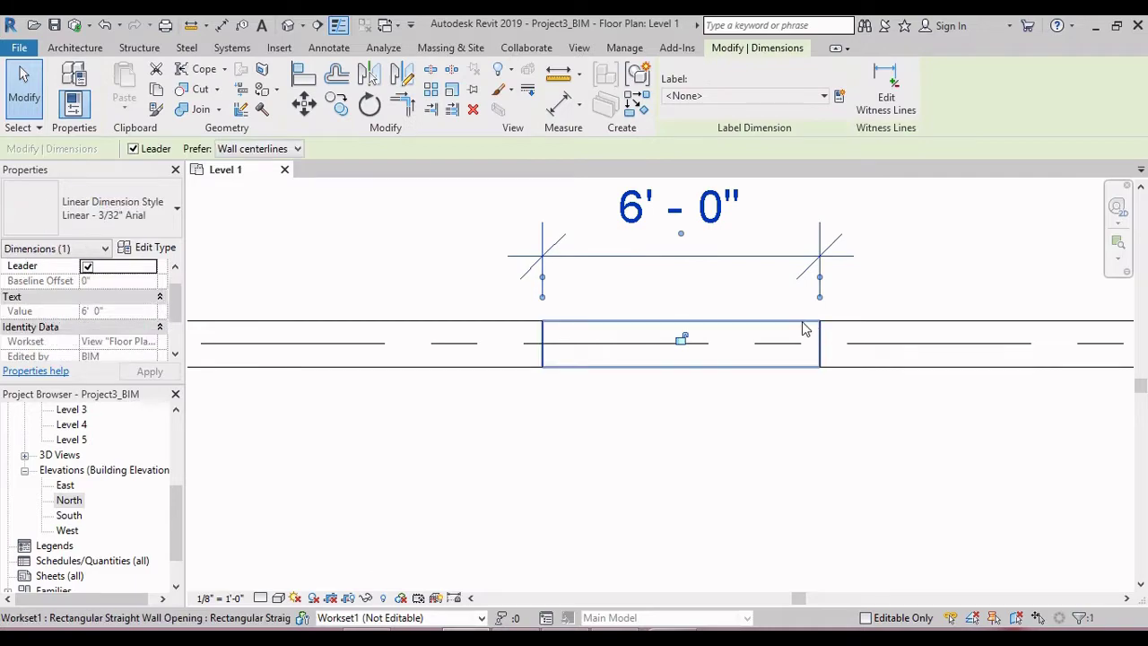
left_click(801, 326)
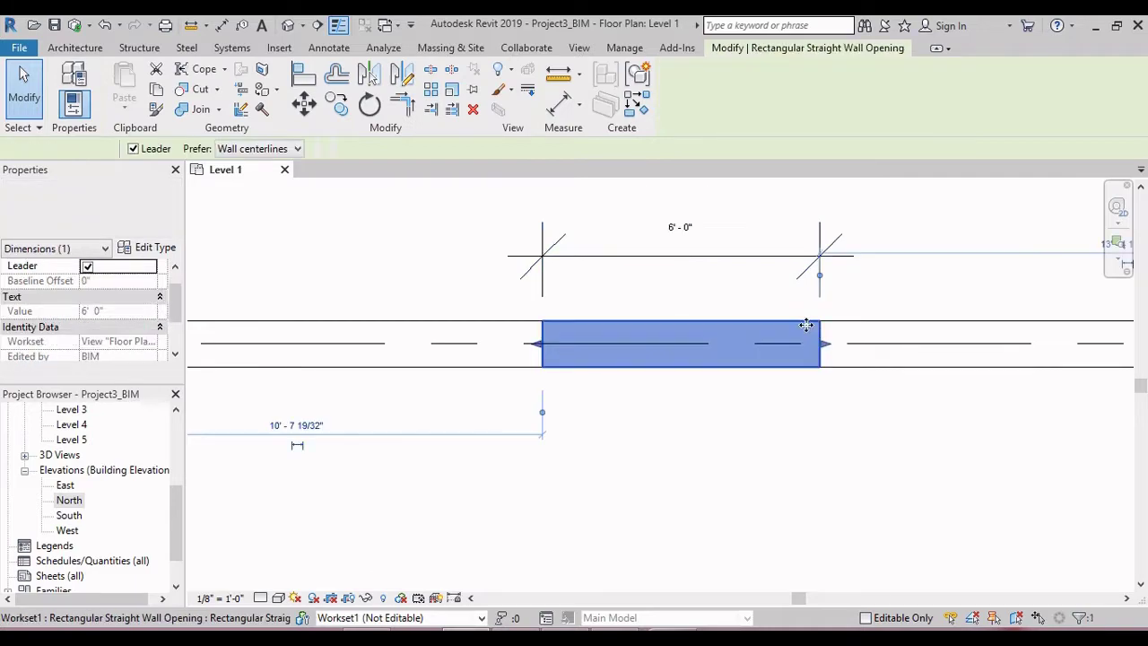
left_click(682, 230)
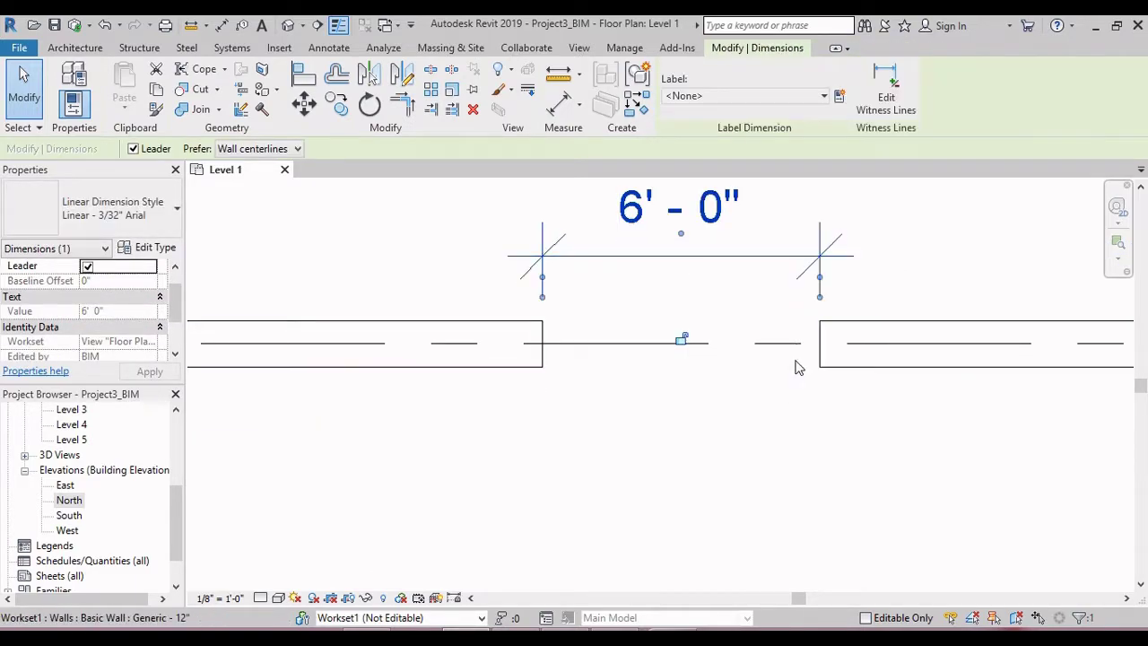
left_click(797, 374)
left_click(681, 227)
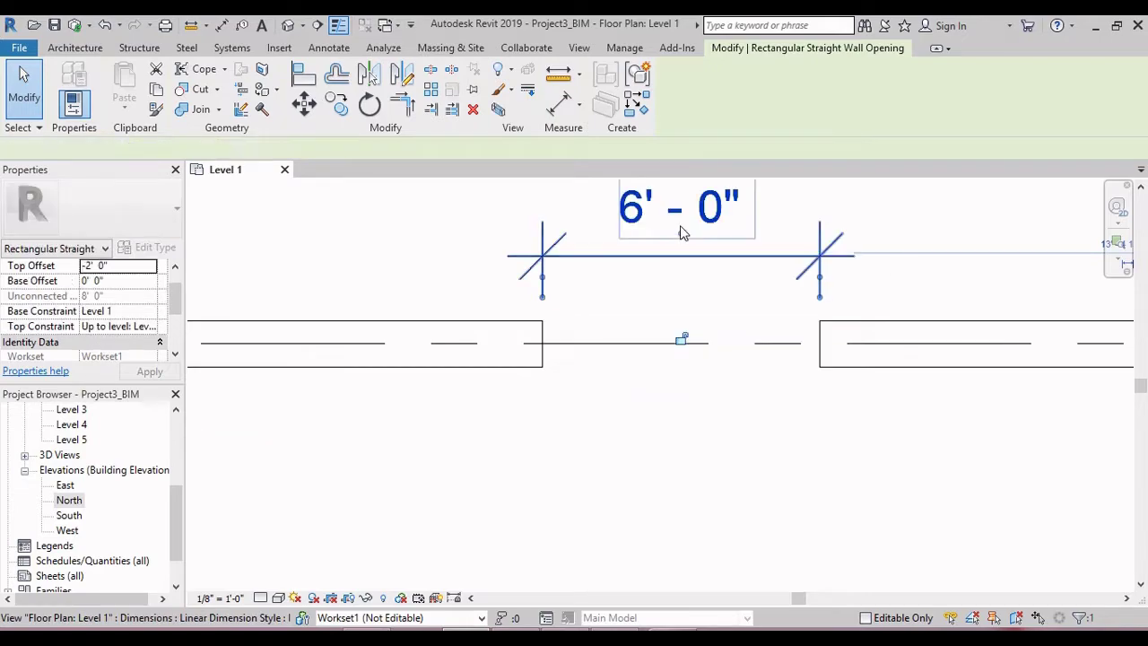
scroll(679, 264, "down", 1)
scroll(680, 264, "down", 1)
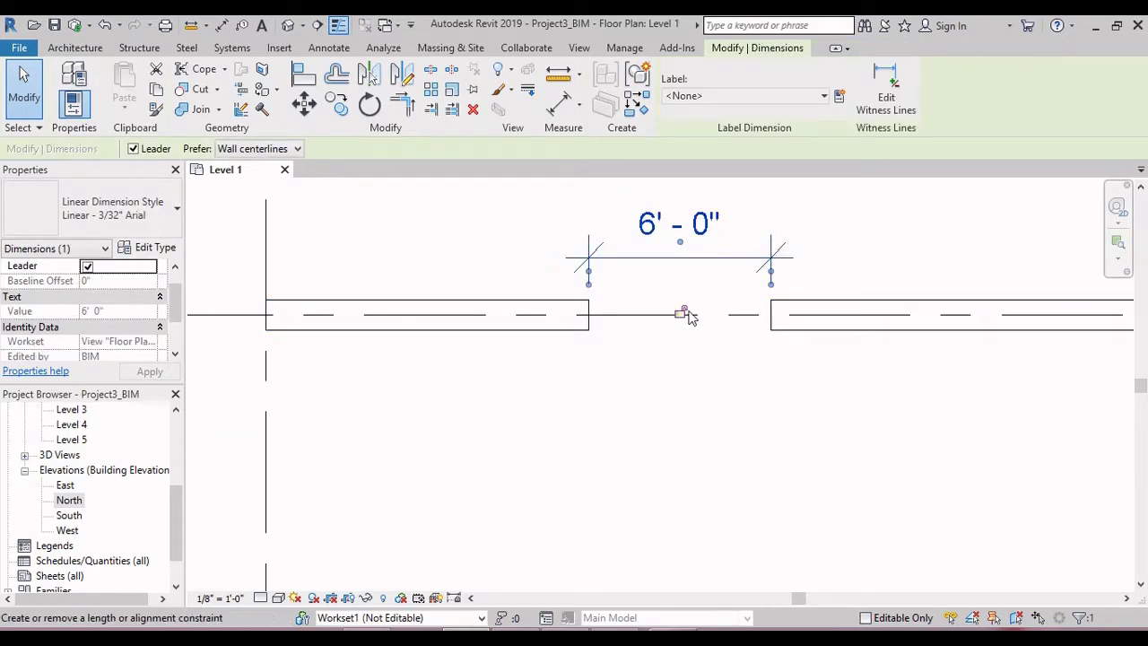
left_click(733, 337)
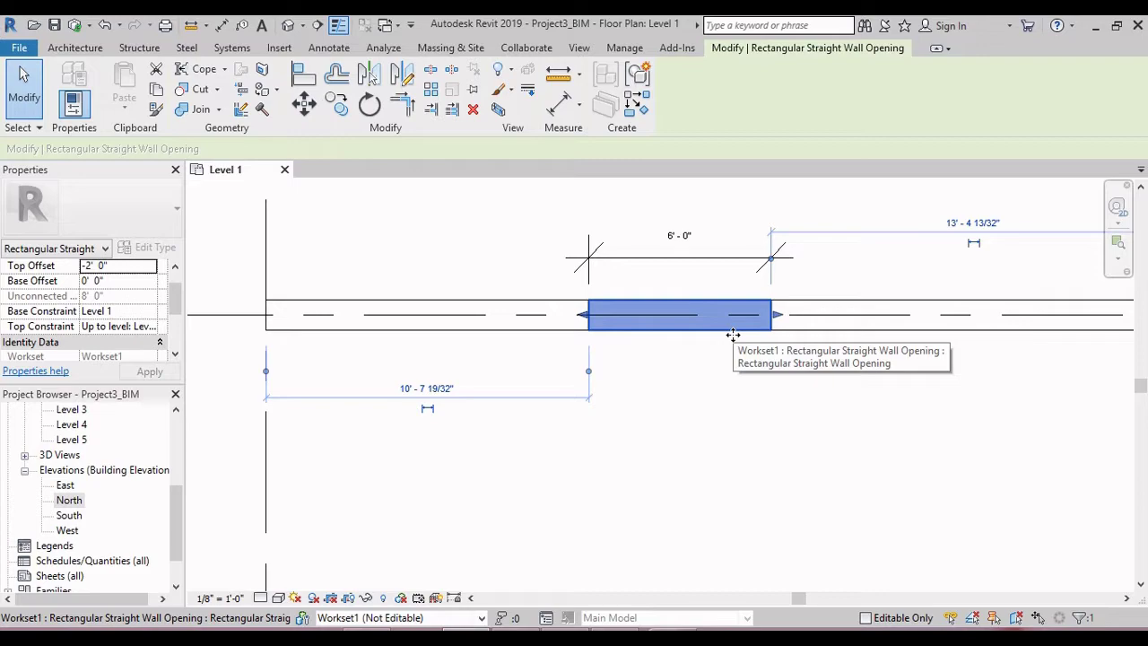
scroll(731, 336, "down", 1)
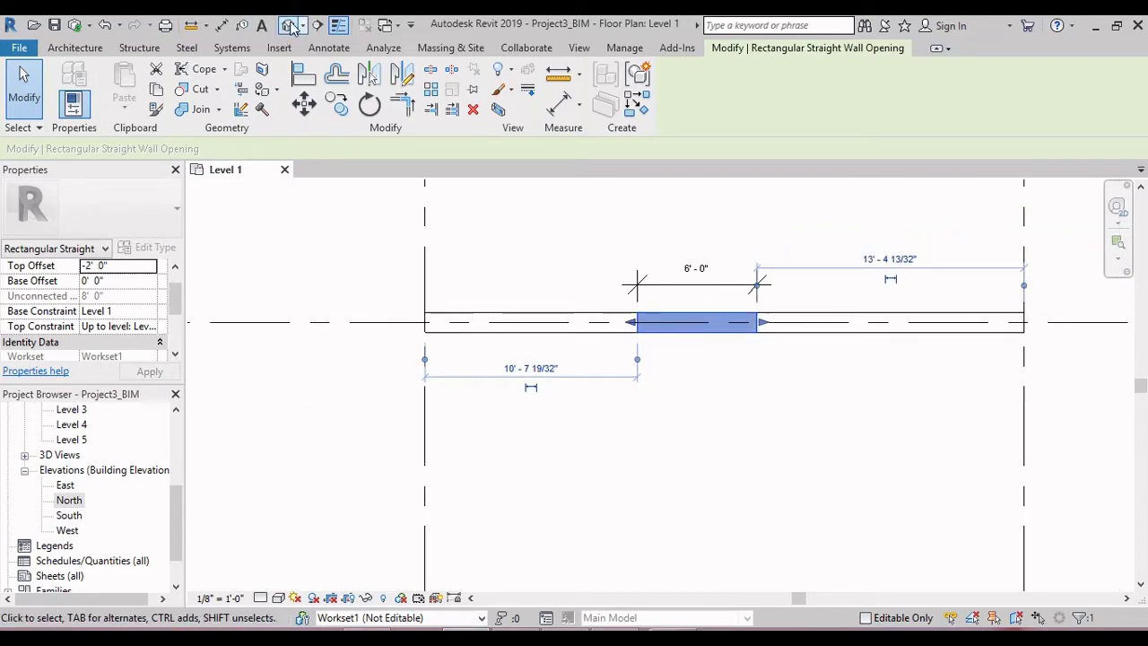
- Reselect the opening in the default 3D view and examine it from the other side of the wall
left_click(291, 27)
right_click(831, 511)
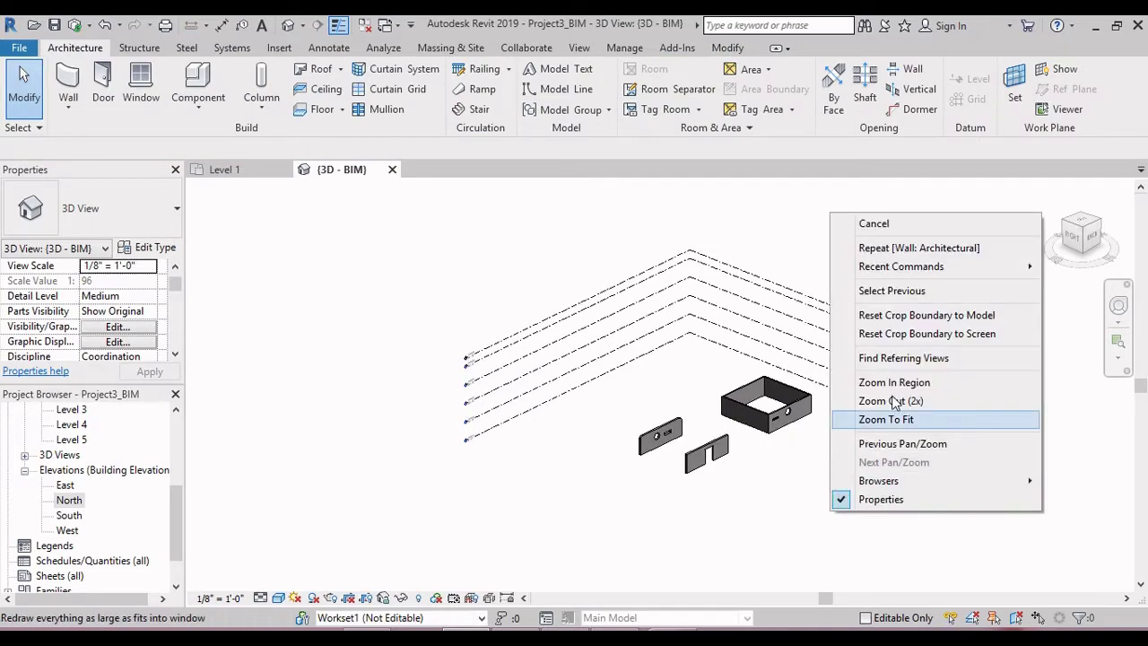
left_click(920, 292)
scroll(722, 462, "up", 2)
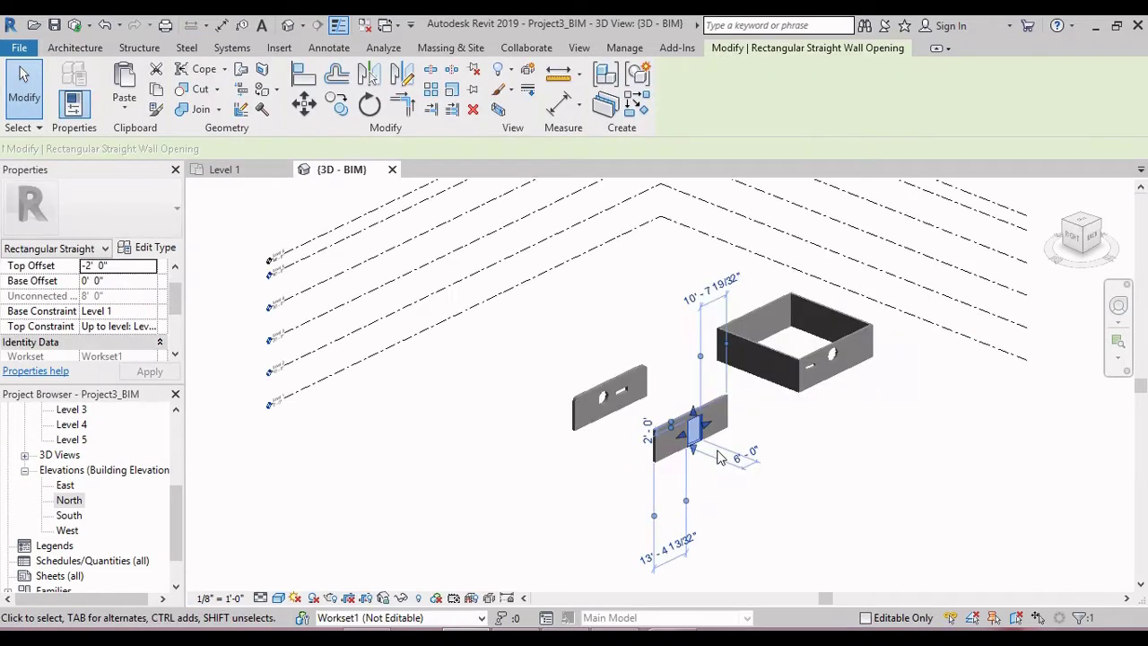
middle_click_drag(717, 458, 628, 457, "shift")
scroll(700, 439, "up", 3)
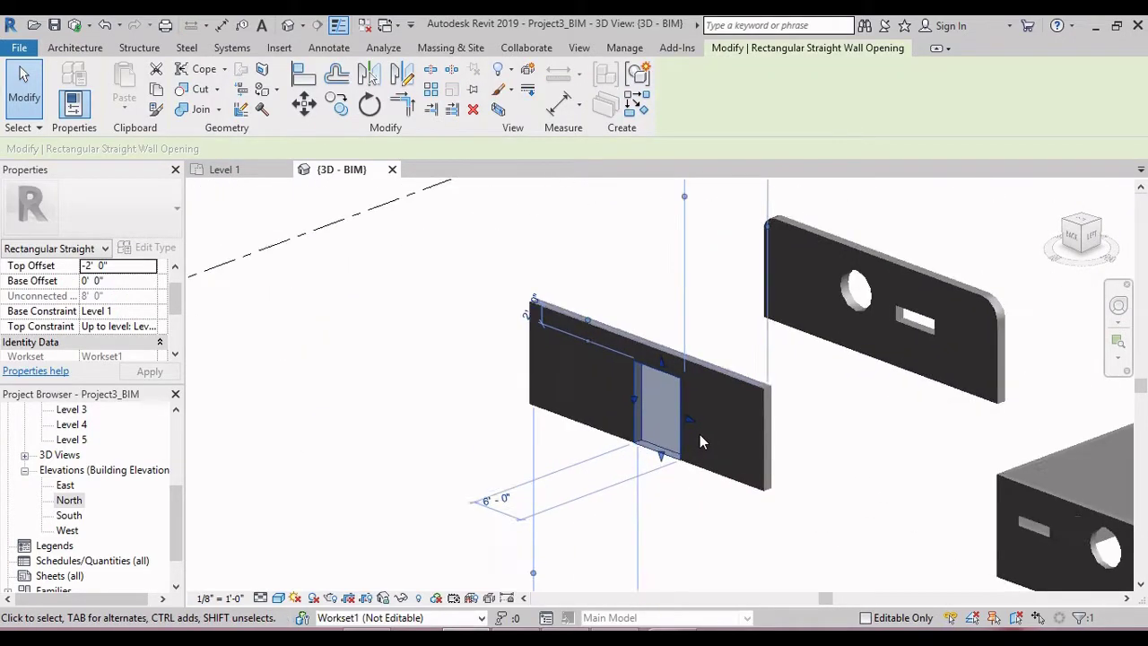
scroll(700, 441, "up", 2)
key("Escape")
scroll(672, 394, "up", 2)
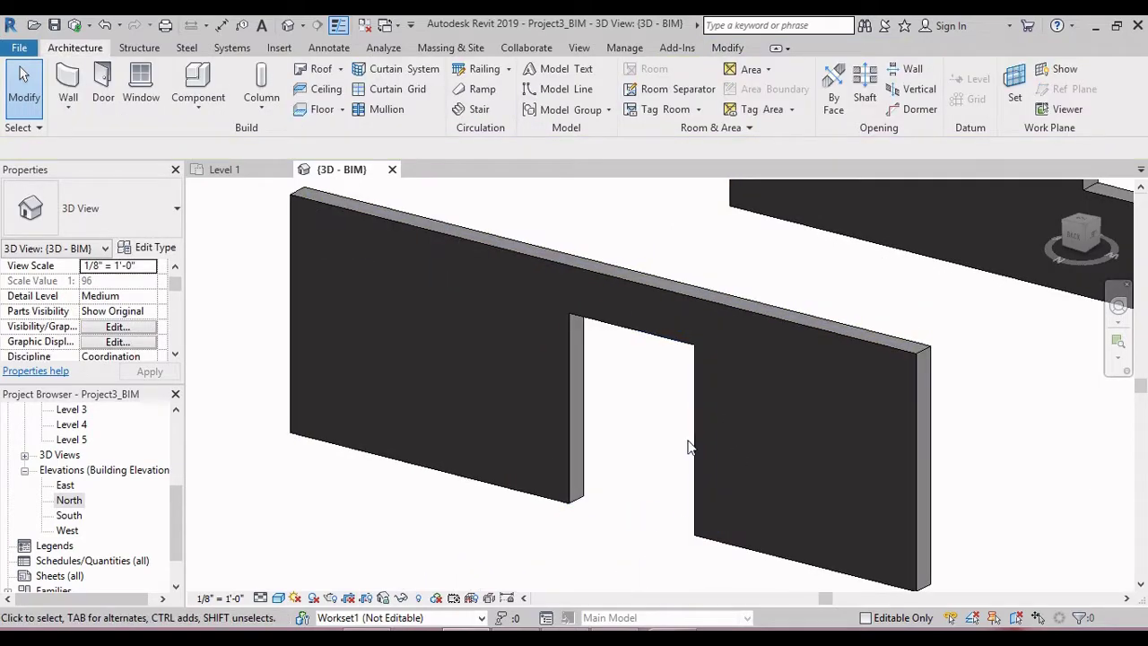
- Constrain the opening's top up to Level 2 with a Top Offset of -4'
left_click(694, 443)
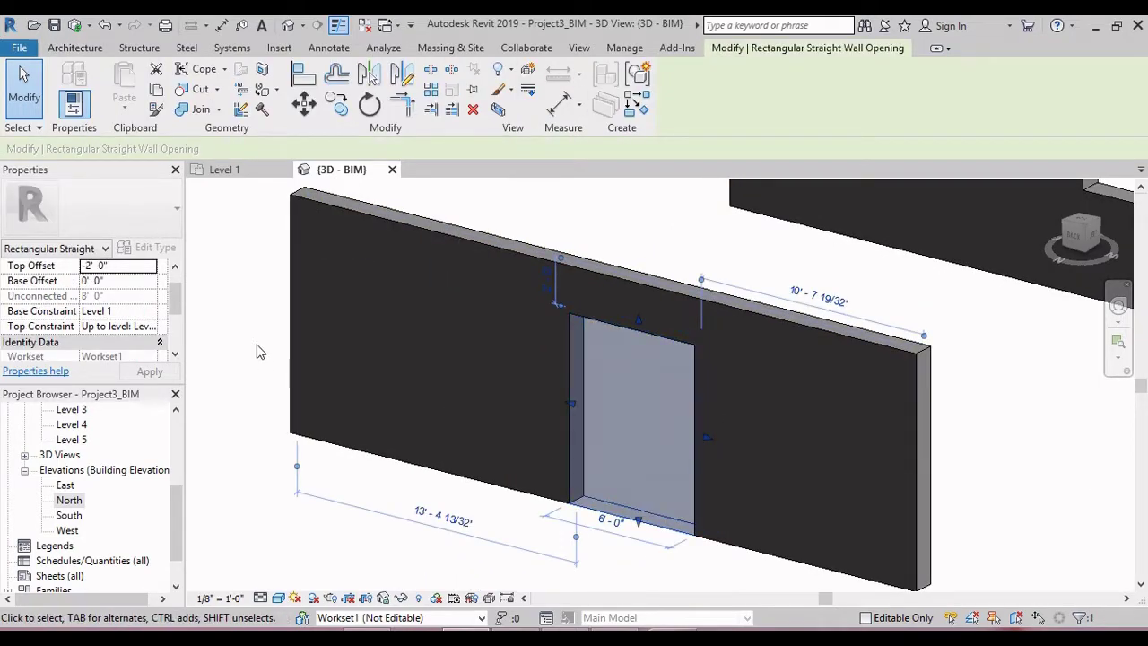
left_click_drag(175, 305, 175, 301)
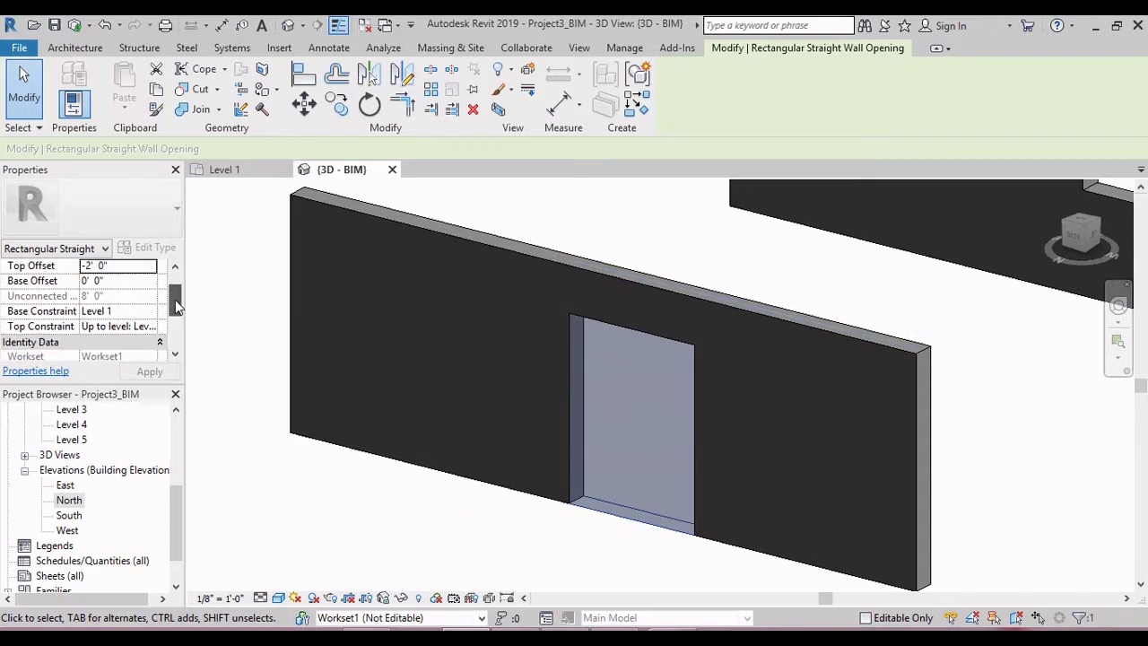
left_click(156, 327)
left_click(152, 328)
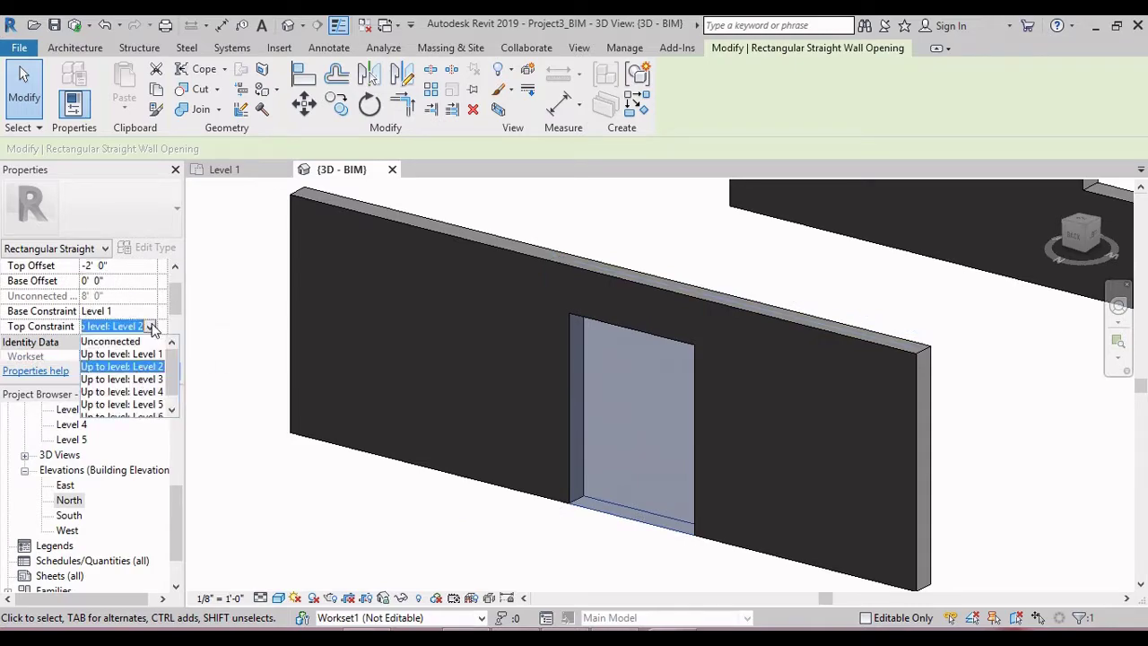
left_click(139, 368)
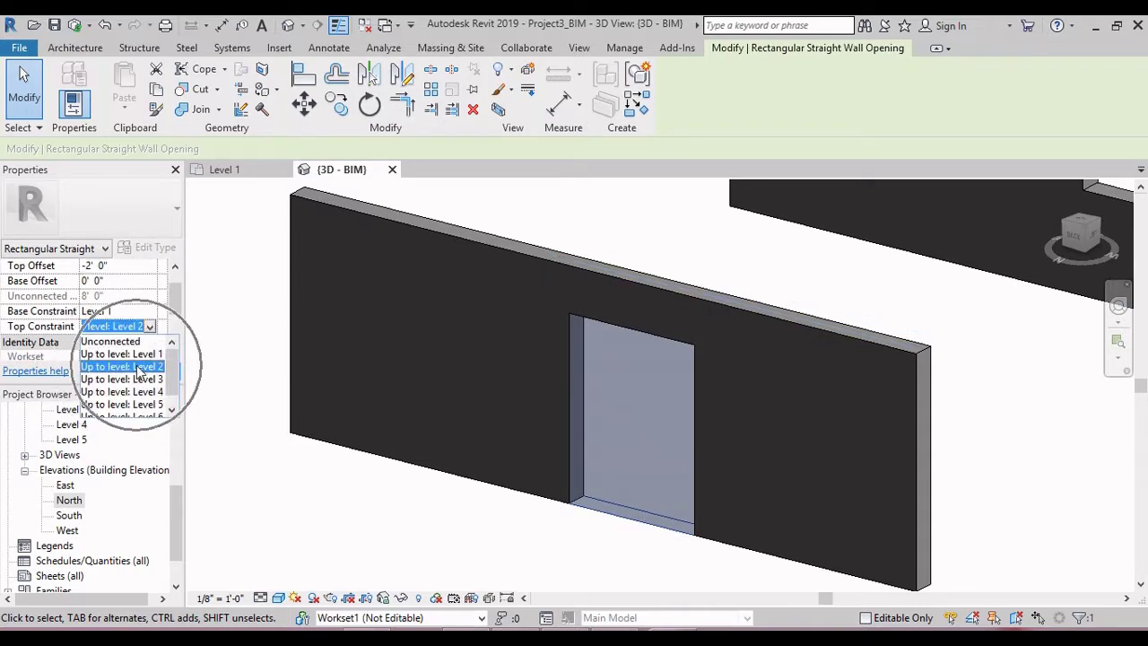
left_click_drag(175, 290, 176, 283)
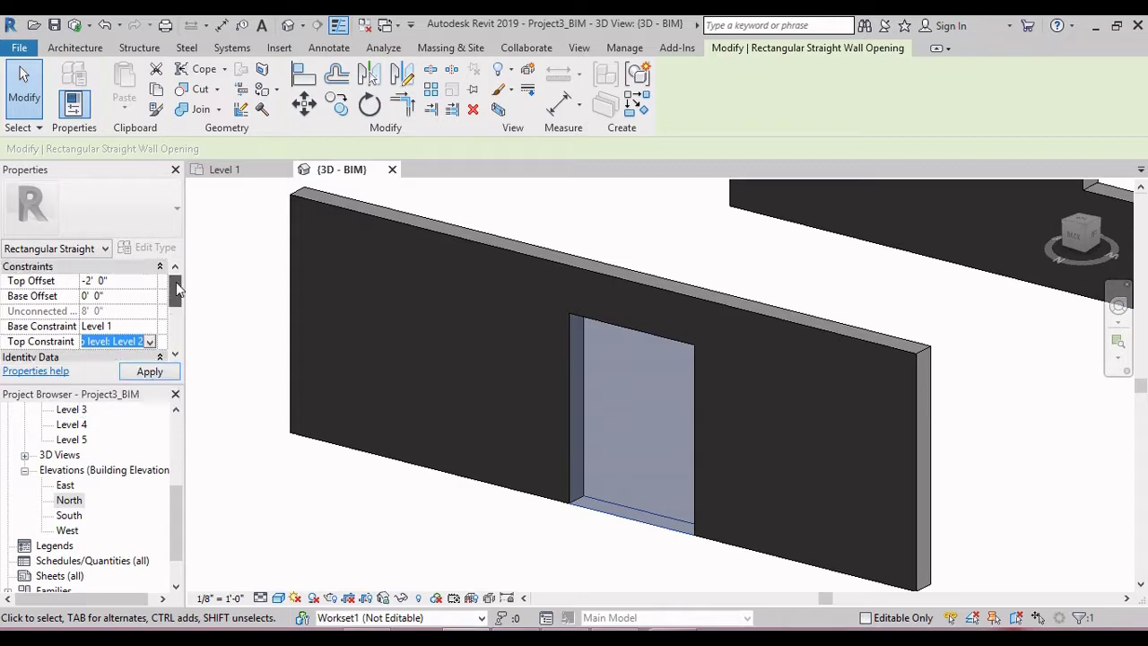
left_click(139, 282)
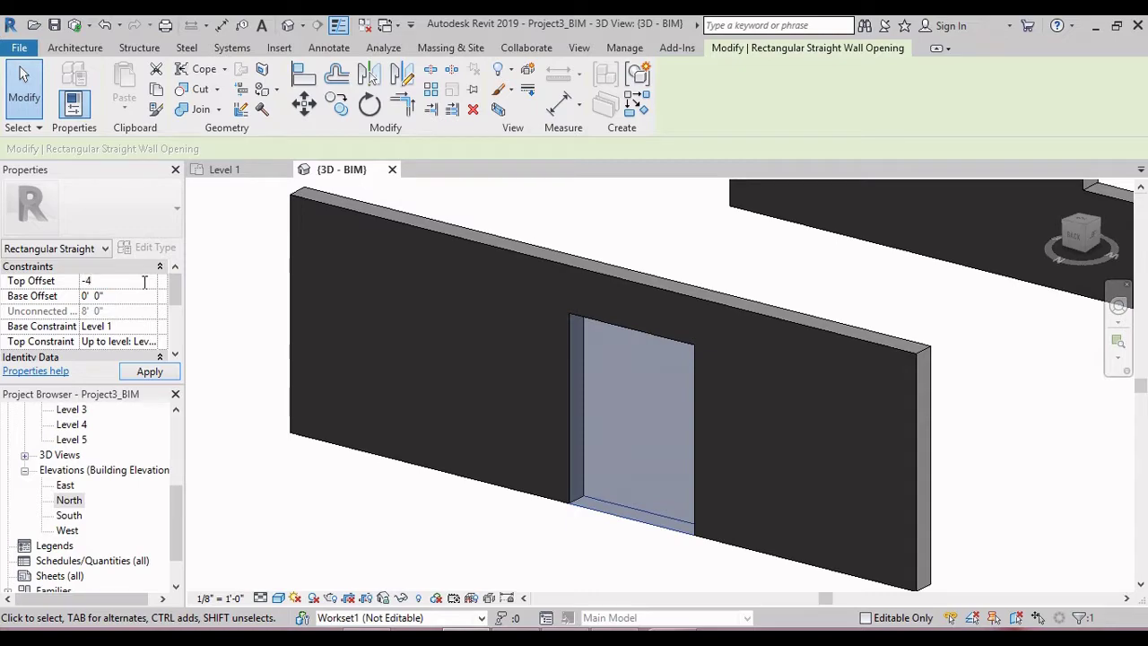
left_click(136, 375)
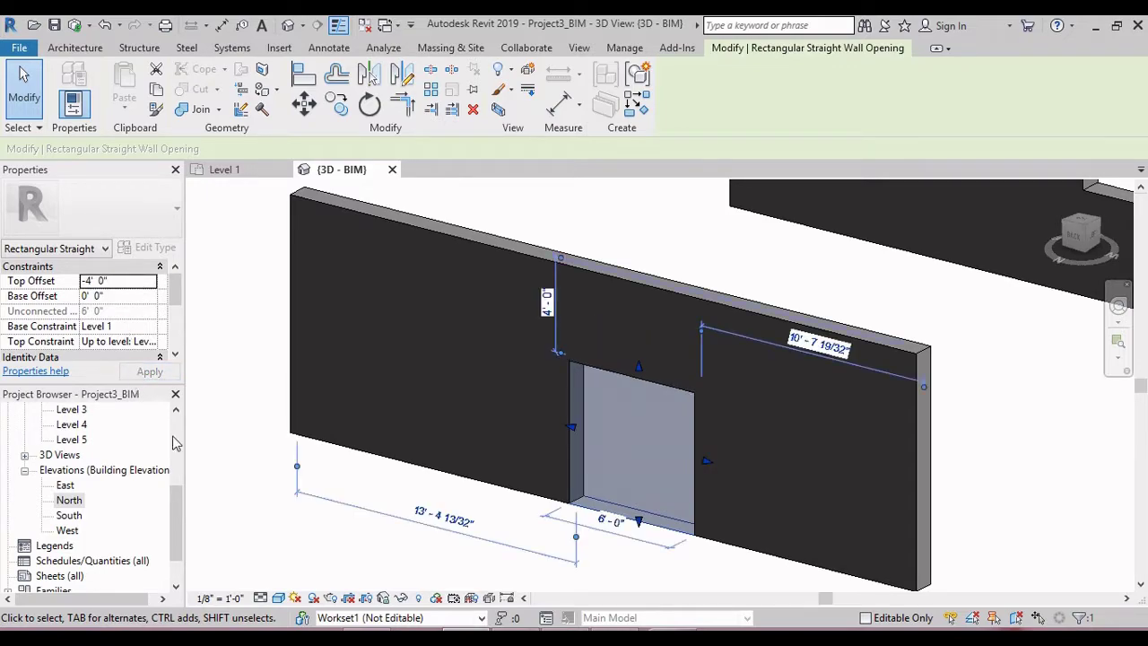
key("Escape")
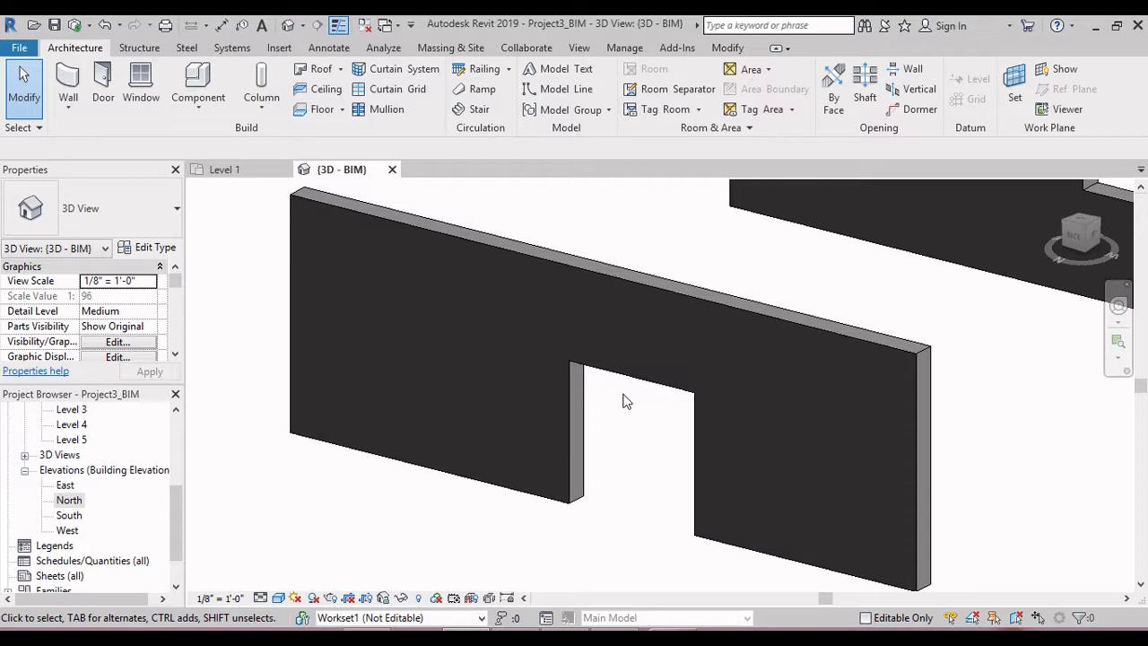
- Draw a building section in the Level 1 plan just below the grid A wall, from before grid 3 to past grid 4, and open its view
key("ctrl+Tab")
scroll(633, 406, "down", 4)
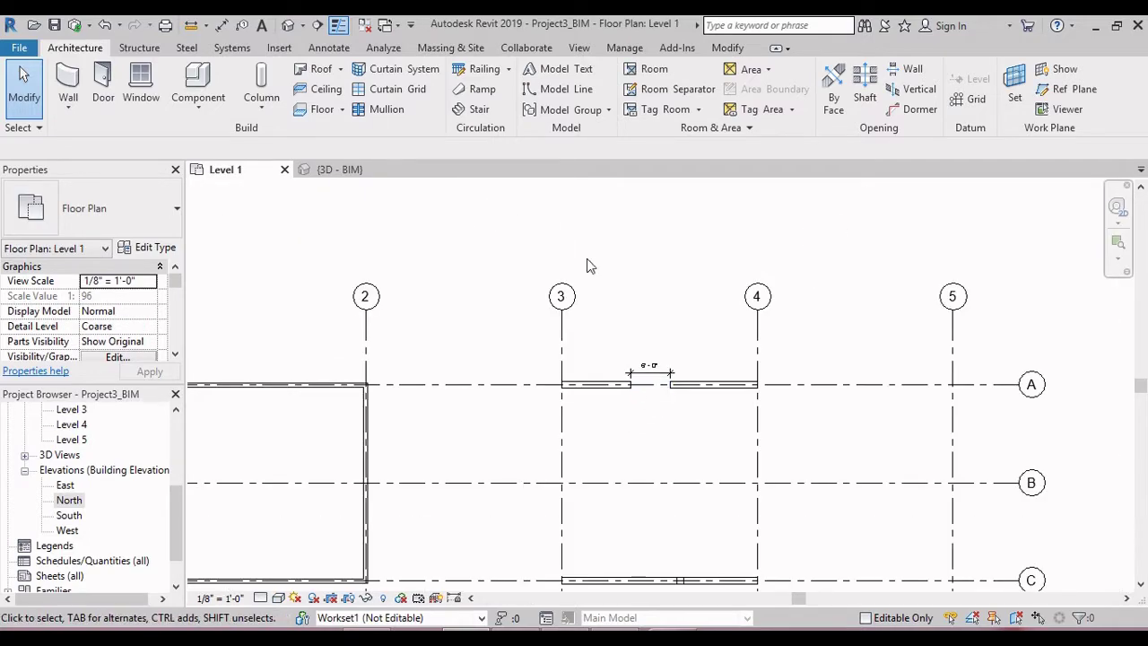
left_click(320, 25)
left_click(539, 398)
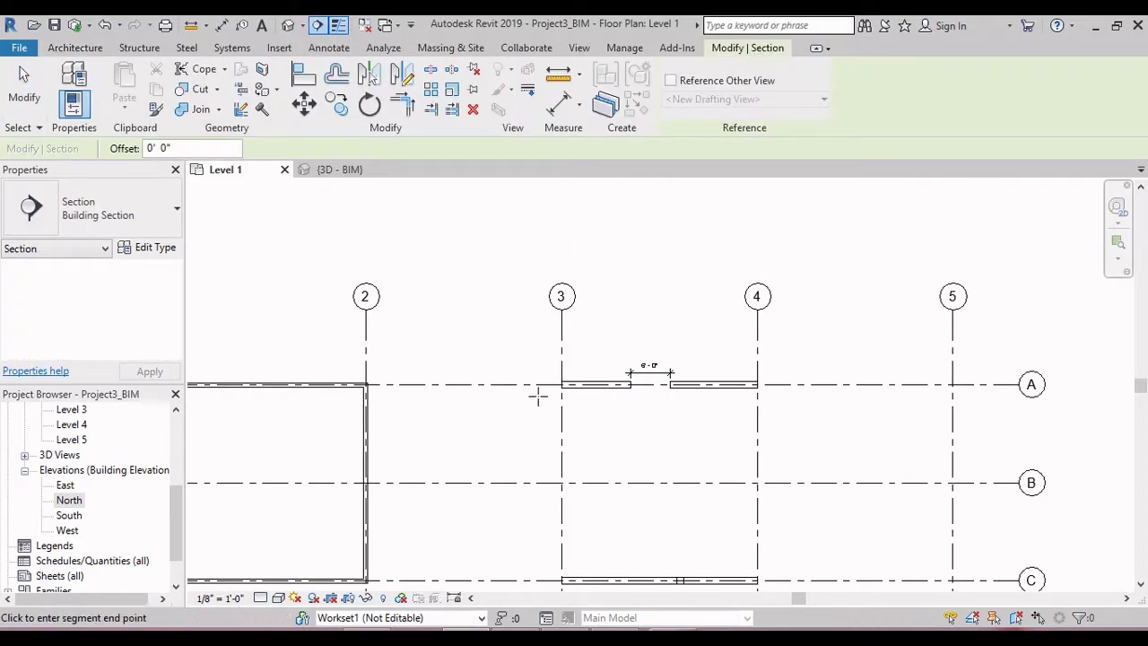
left_click(786, 394)
key("Escape")
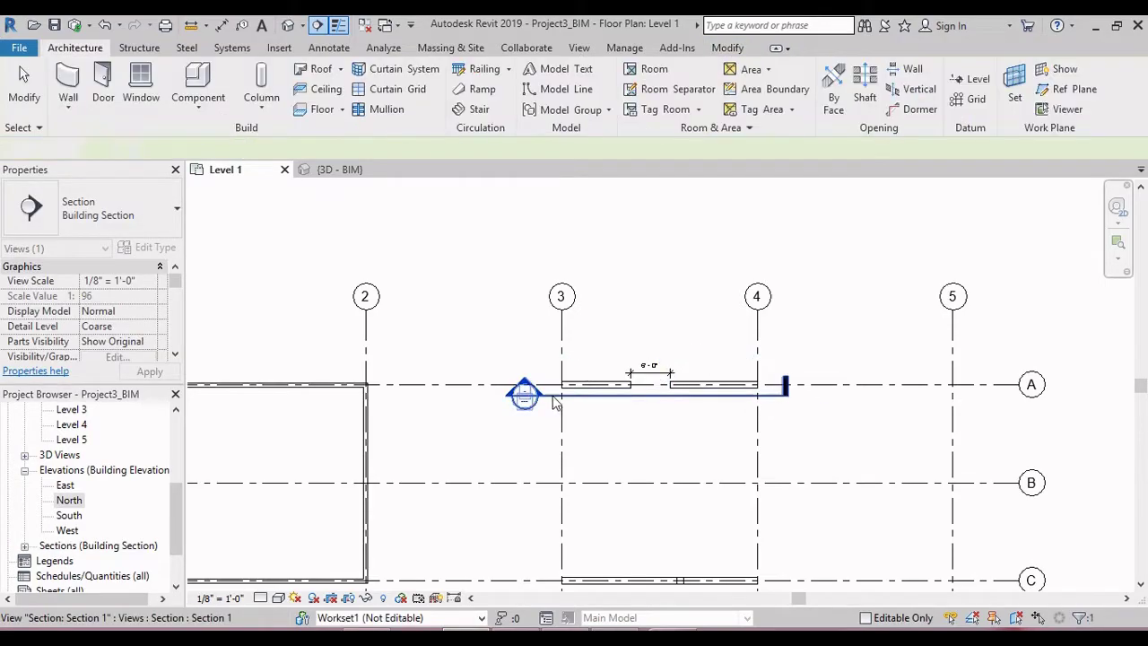
double_click(524, 395)
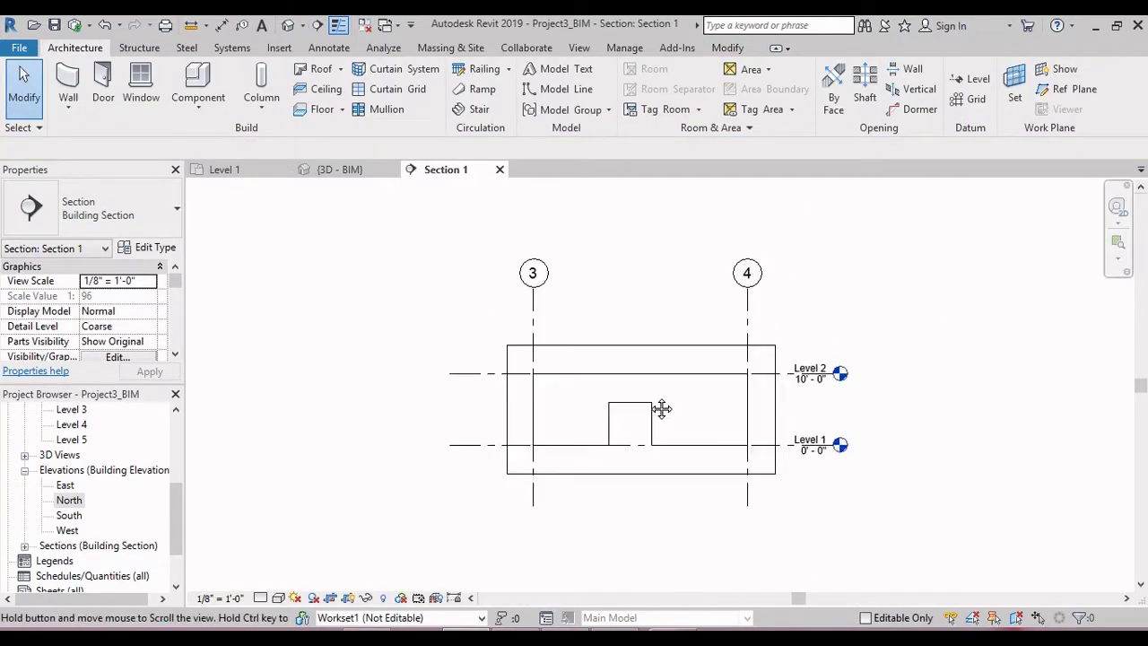
scroll(660, 409, "up", 3)
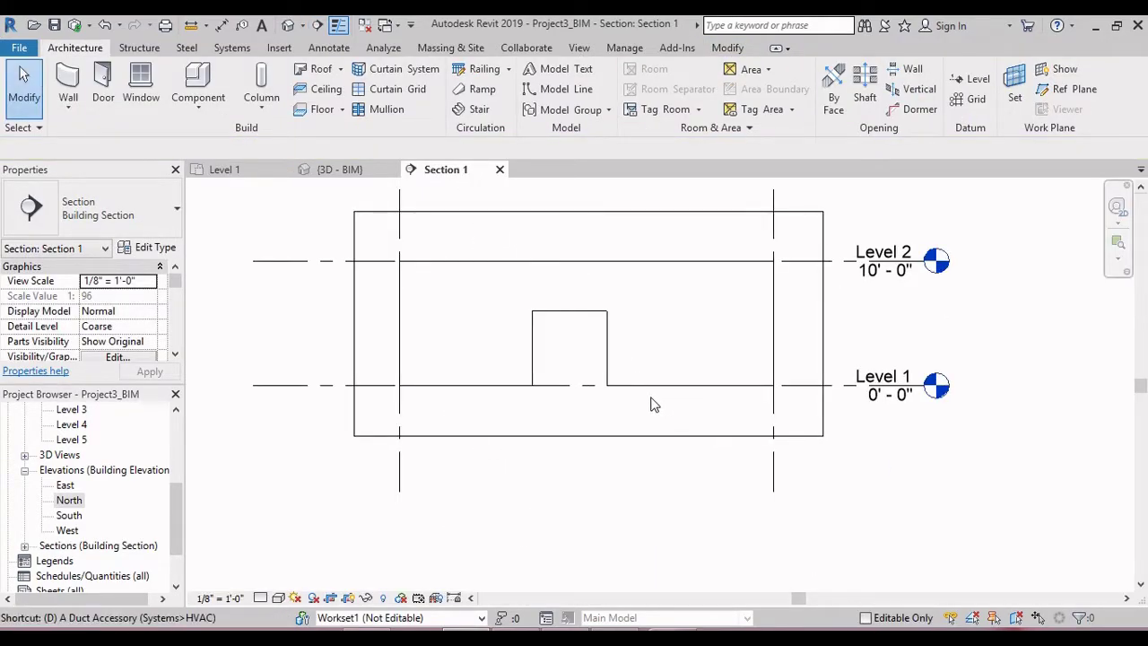
- Add an aligned dimension between Level 2 and the opening's top edge, placed beside the opening
key("i")
left_click(652, 261)
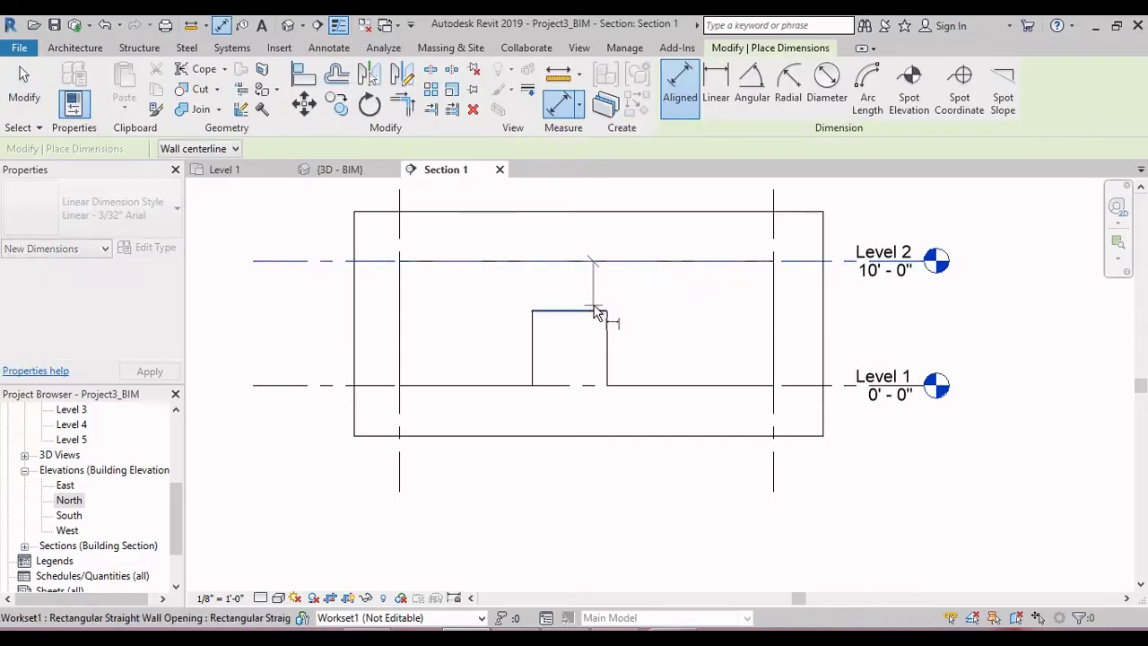
left_click(595, 308)
scroll(649, 301, "up", 2)
left_click(668, 287)
key("Escape")
key("Escape")
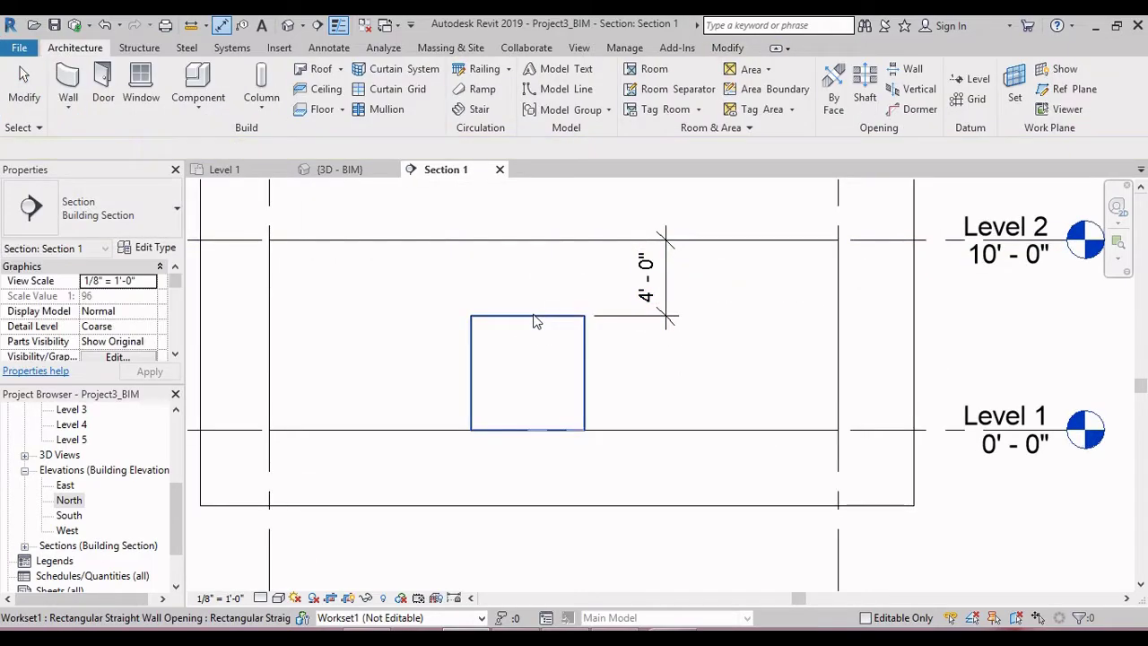
- Add an aligned dimension between the opening's top edge and Level 1, in line with the upper dimension
left_click(534, 318)
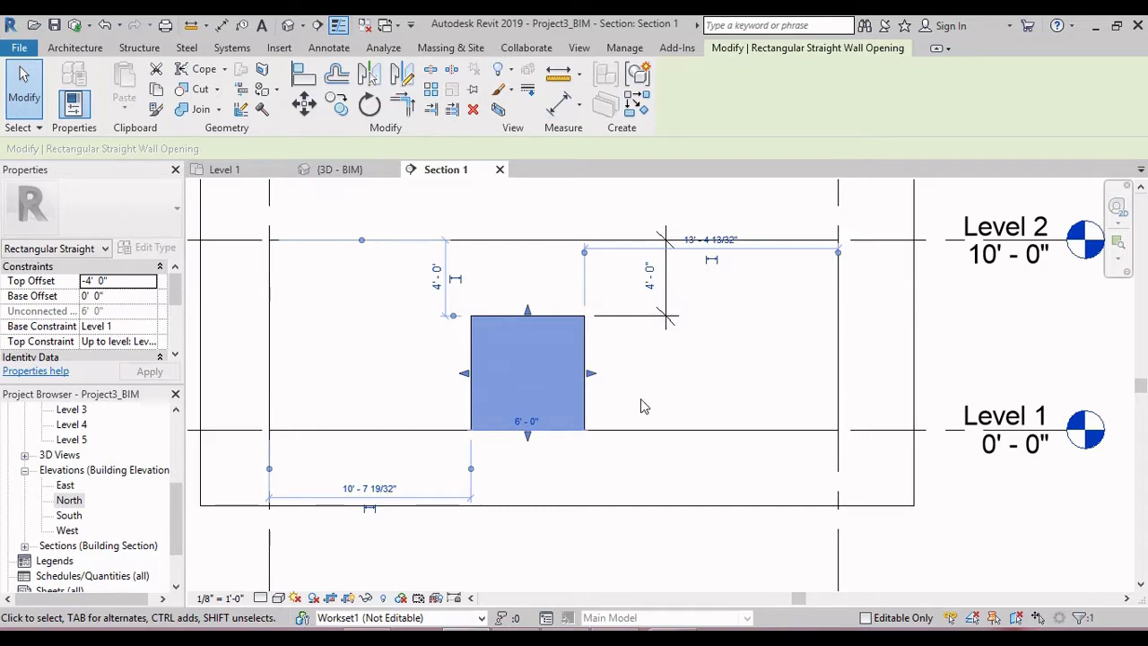
key("Escape")
key("d")
key("i")
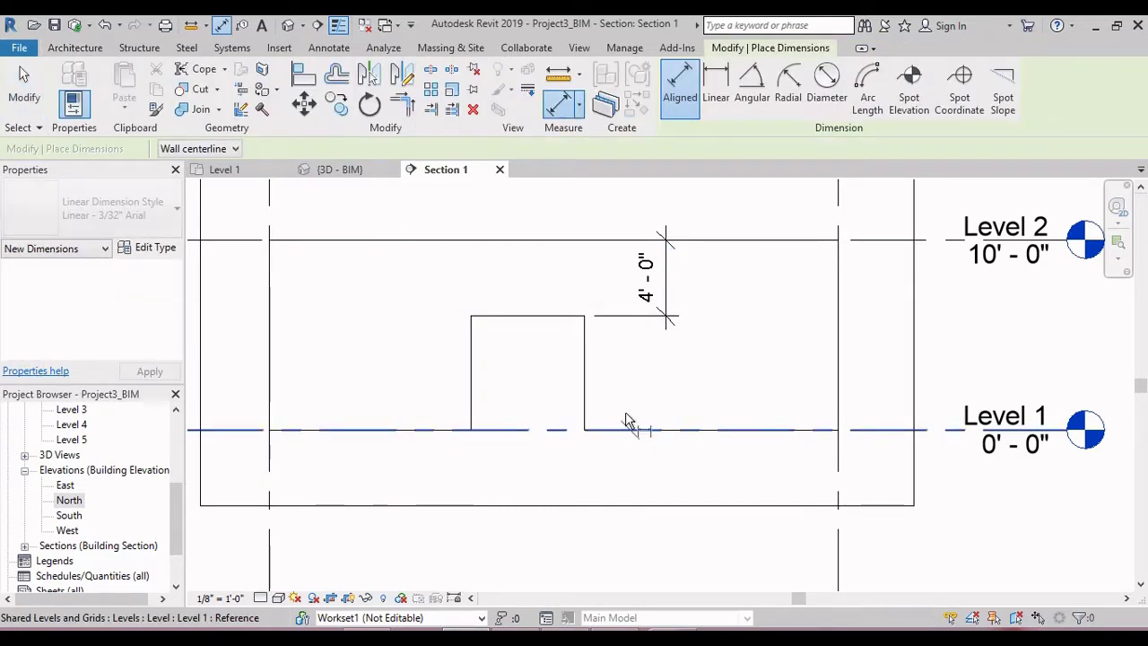
left_click(562, 319)
left_click(560, 429)
left_click(677, 377)
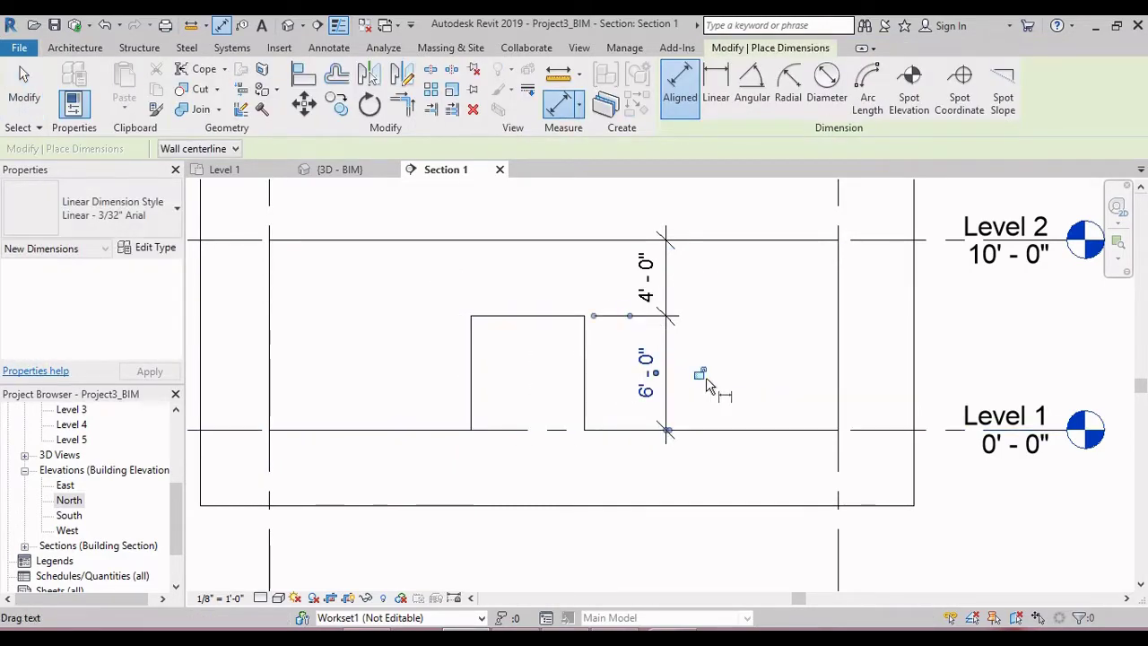
key("Escape")
scroll(628, 417, "down", 1)
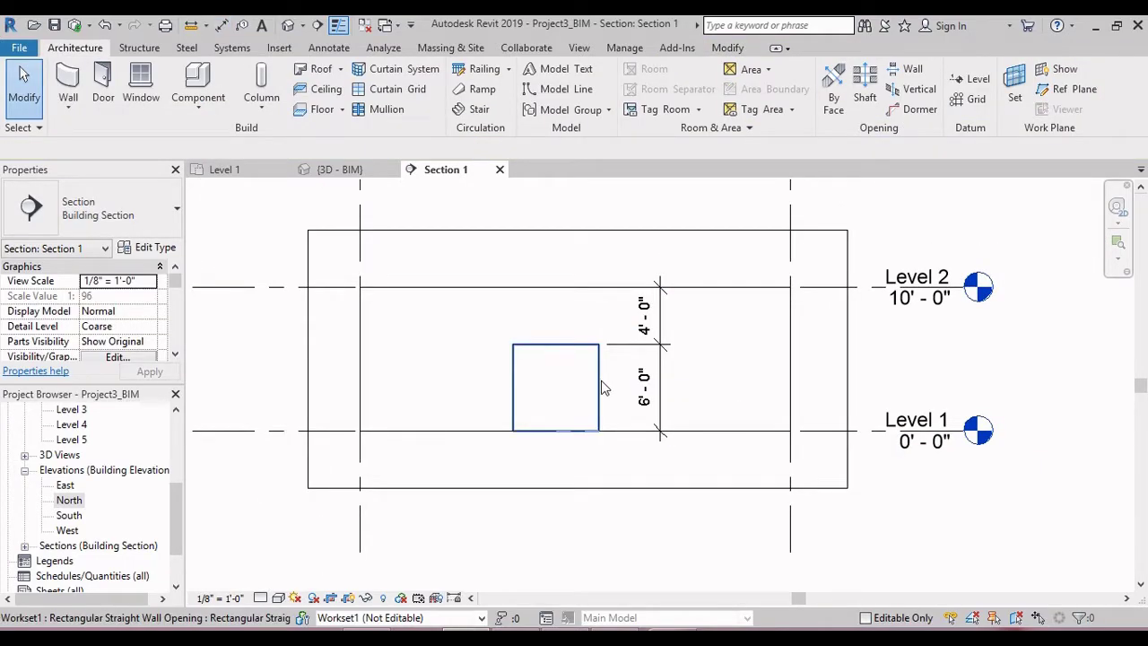
- Stretch the wall opening's top edge upward in the section until its Top Offset is about -2' 6"
left_click(580, 405)
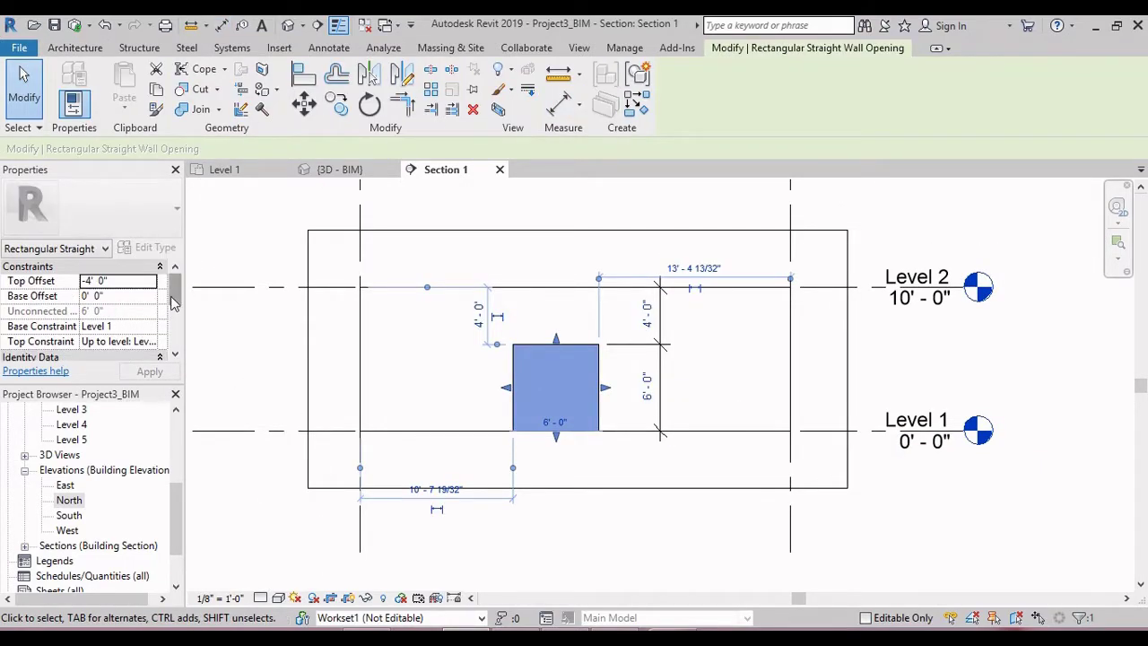
scroll(174, 303, "down", 2)
scroll(162, 301, "up", 2)
scroll(608, 404, "up", 3)
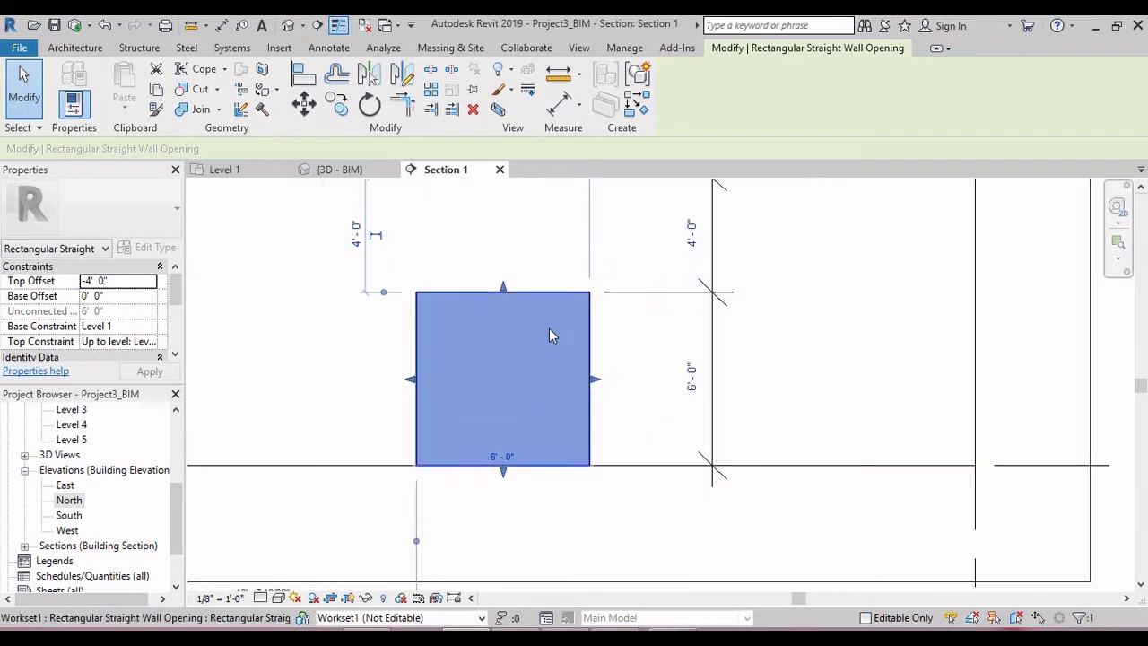
left_click_drag(502, 290, 505, 249)
scroll(651, 326, "down", 3)
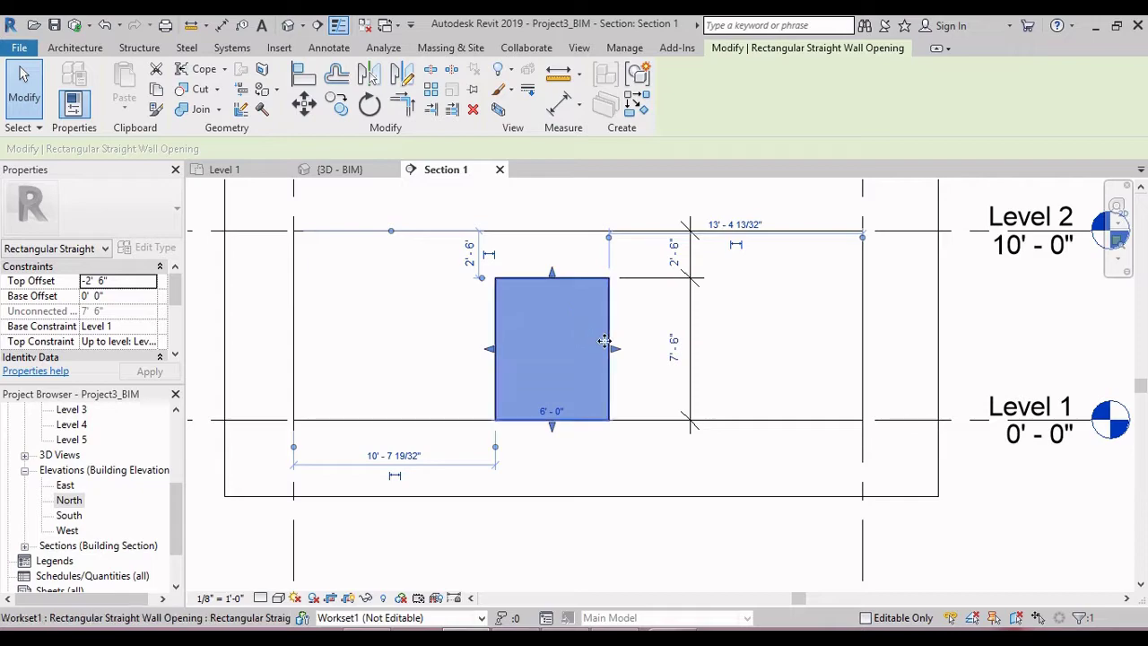
- Stretch the opening's two sides outward to a width of 11' 6" and lower its base about 1' 1" below Level 1
left_click_drag(615, 349, 652, 349)
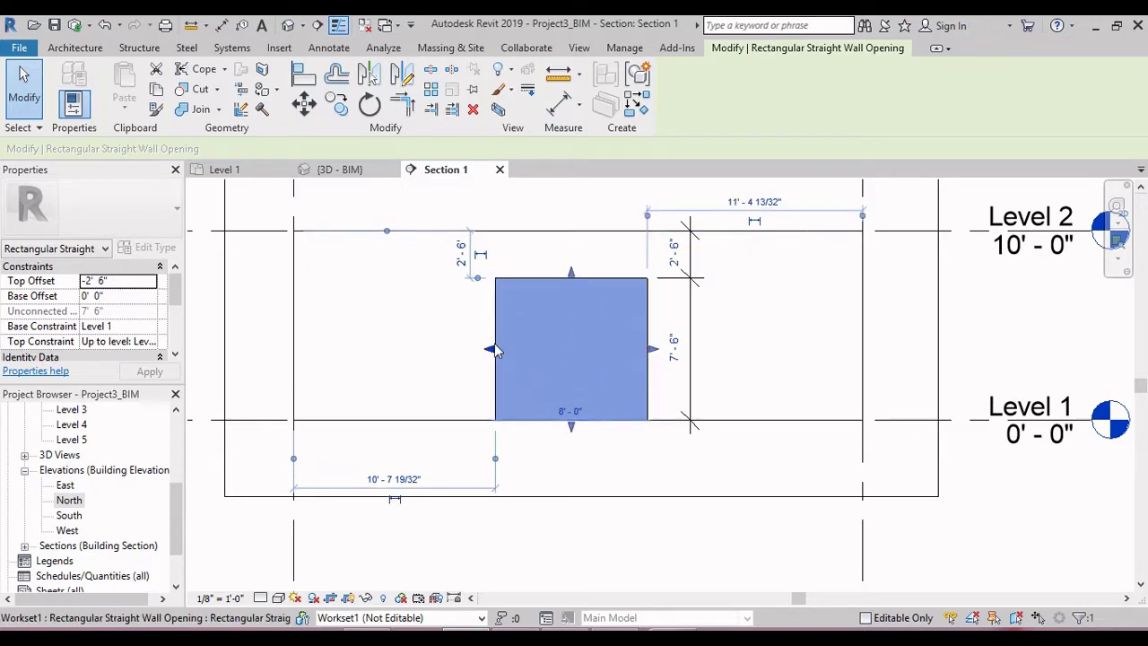
left_click_drag(489, 348, 427, 349)
mouse_move(540, 431)
left_mouse_down()
mouse_move(538, 467)
mouse_move(540, 404)
mouse_move(539, 442)
left_mouse_up()
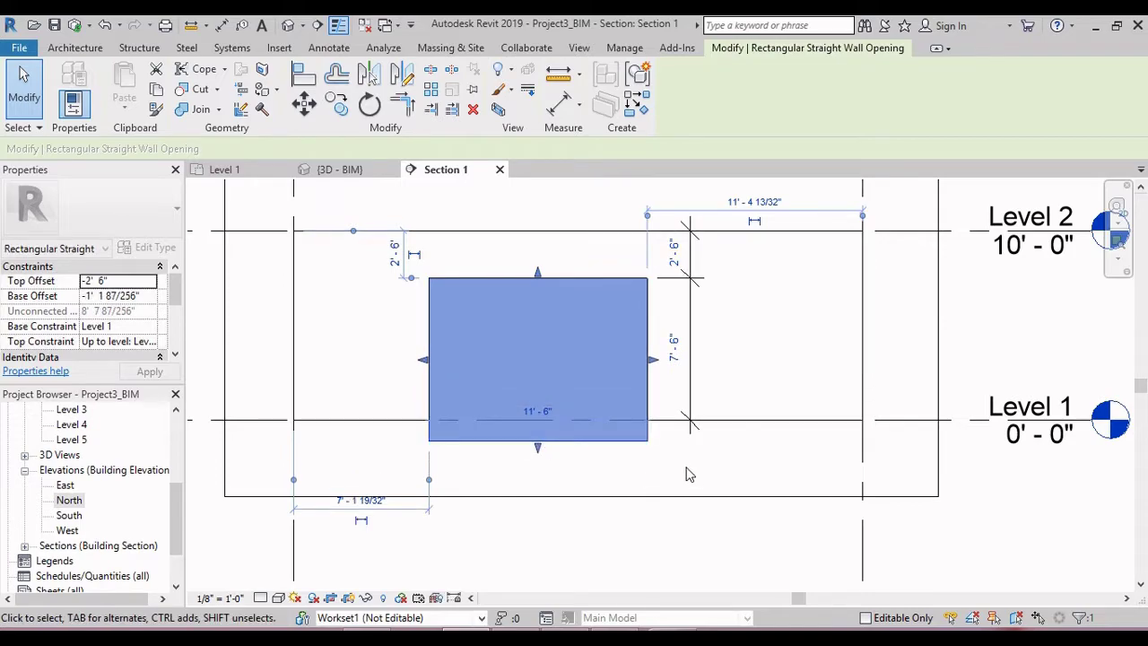
left_click(684, 475)
- Return to the Level 1 floor plan and select the grid C wall between grids 3 and 4
key("ctrl+Tab")
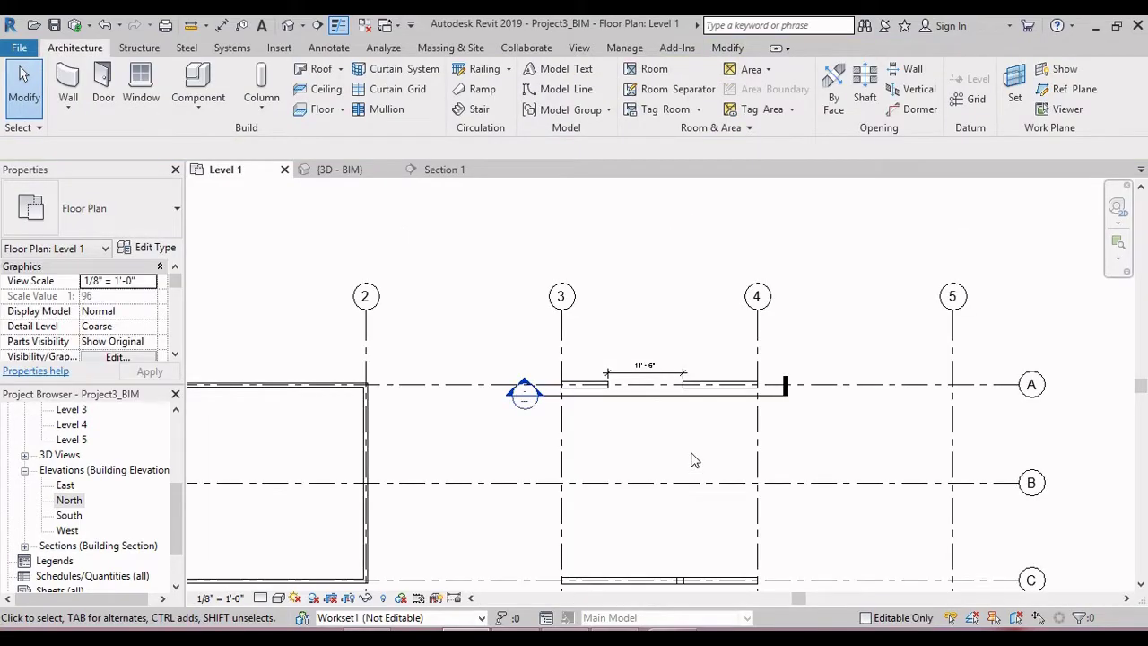
scroll(704, 391, "down", 3)
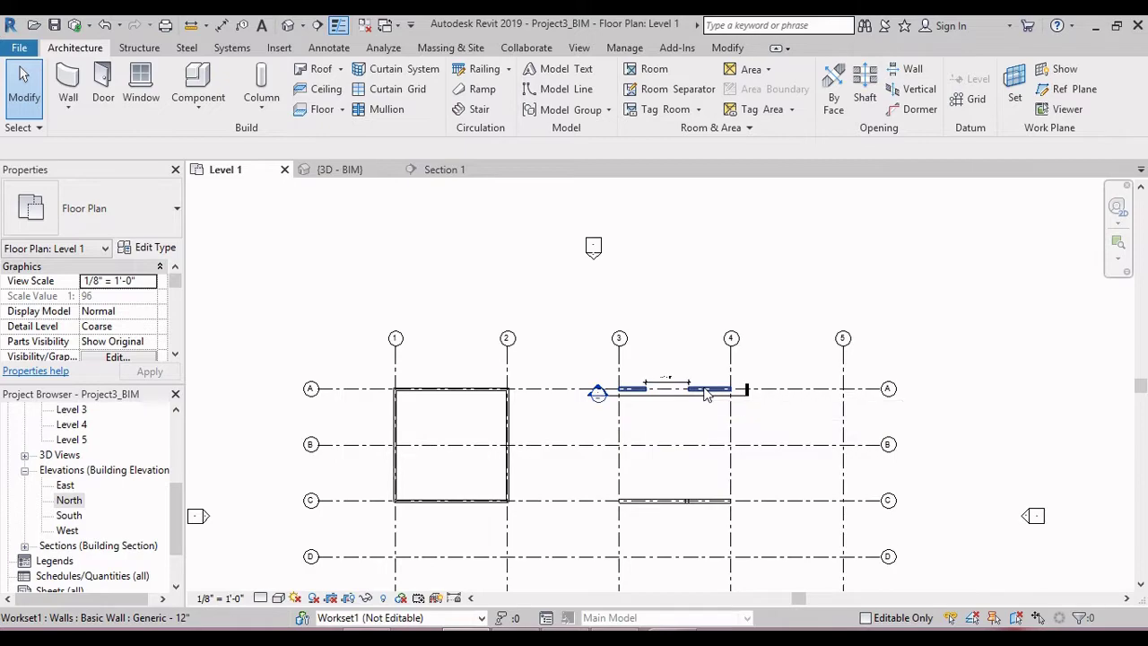
scroll(704, 391, "up", 2)
left_click(681, 538)
scroll(692, 558, "up", 2)
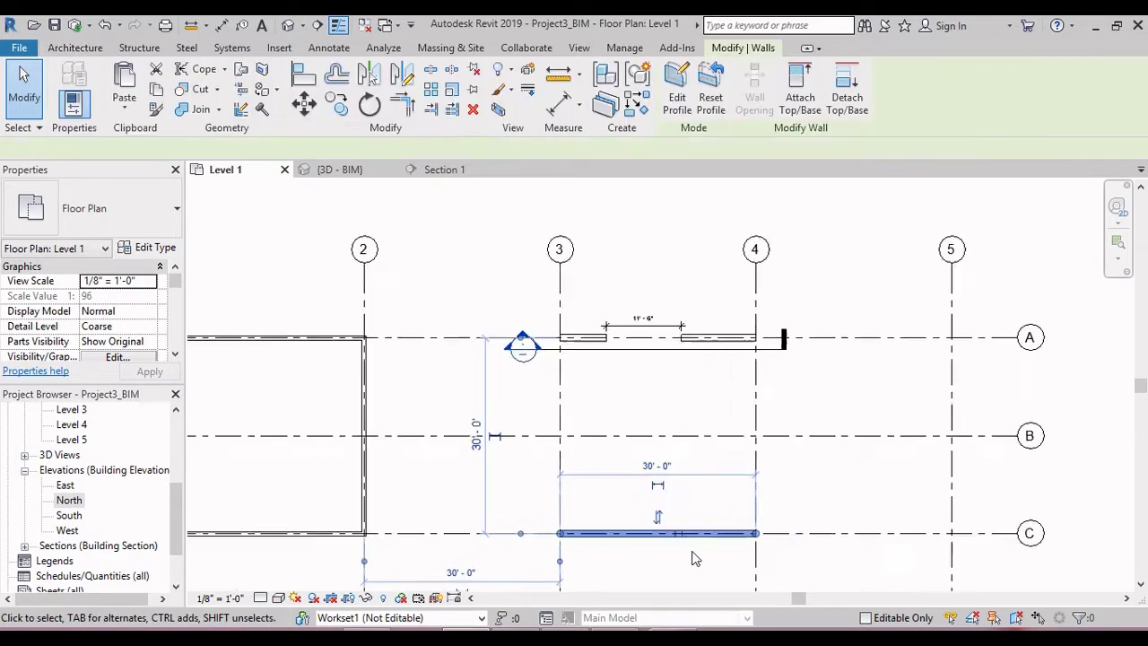
scroll(693, 558, "up", 1)
middle_click_drag(693, 558, 712, 522)
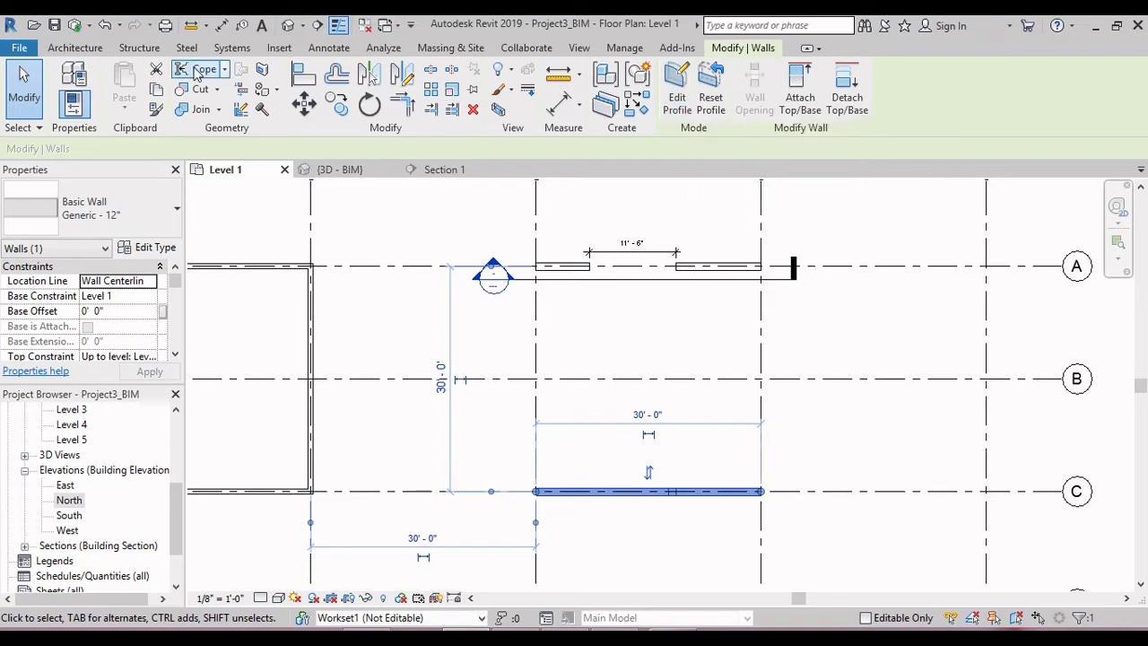
- Reset the profile of the grid C wall with the circular and rectangular cutouts in the 3D view, and deselect it
left_click(292, 25)
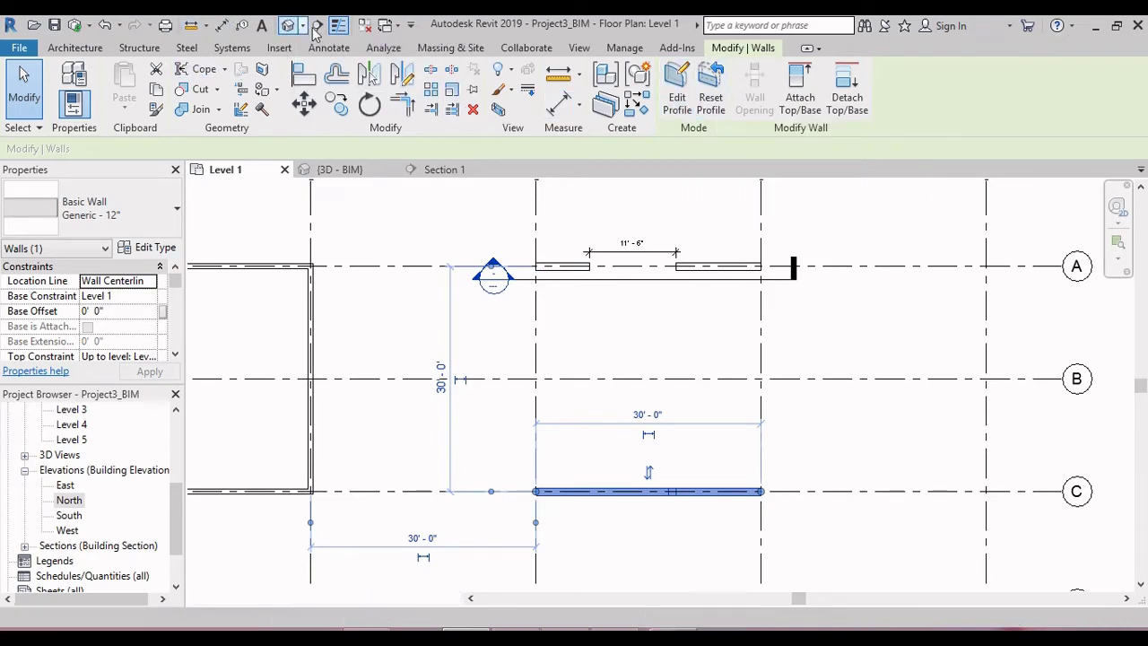
scroll(630, 298, "down", 4)
middle_click_drag(654, 319, 658, 356)
left_click(705, 336)
scroll(681, 336, "up", 3)
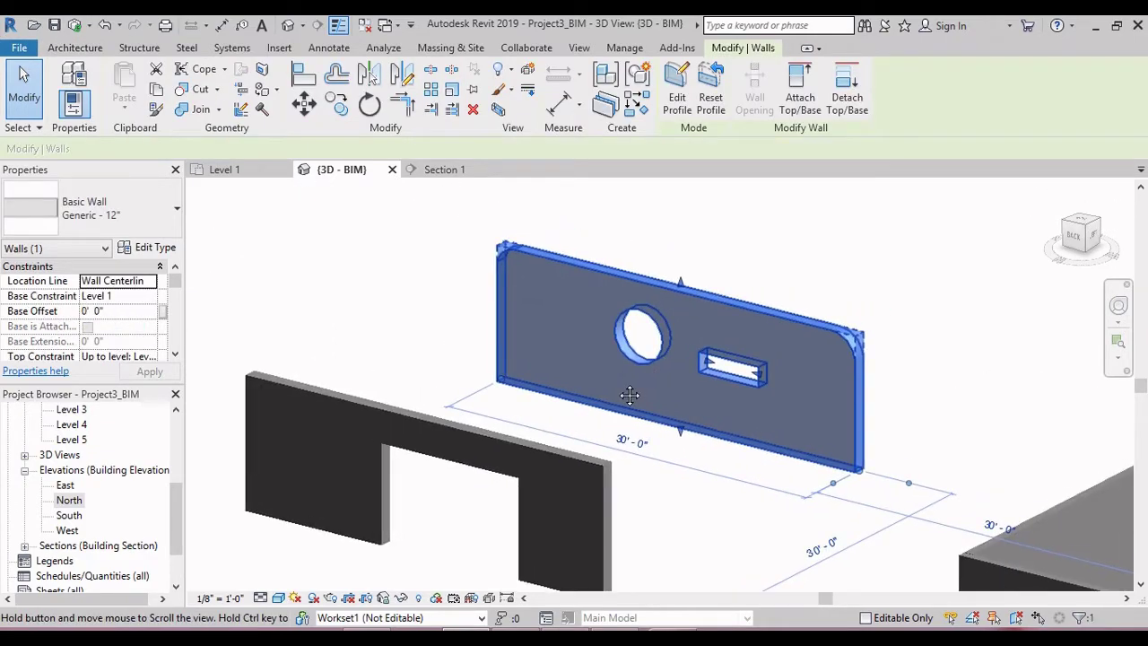
scroll(652, 341, "up", 2)
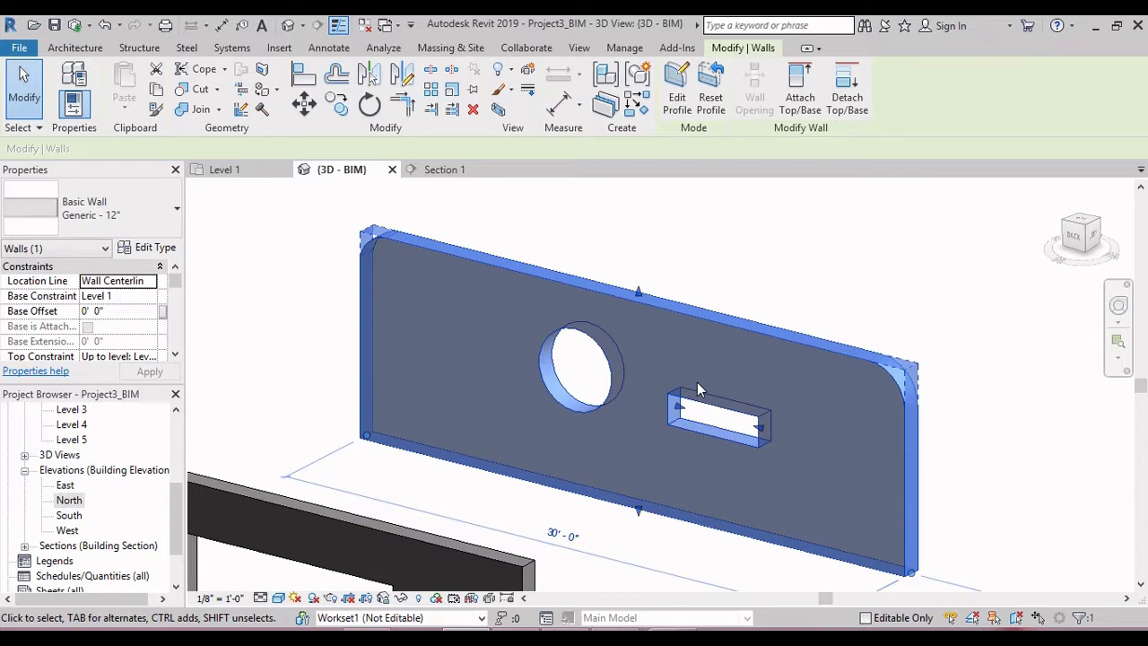
left_click(711, 94)
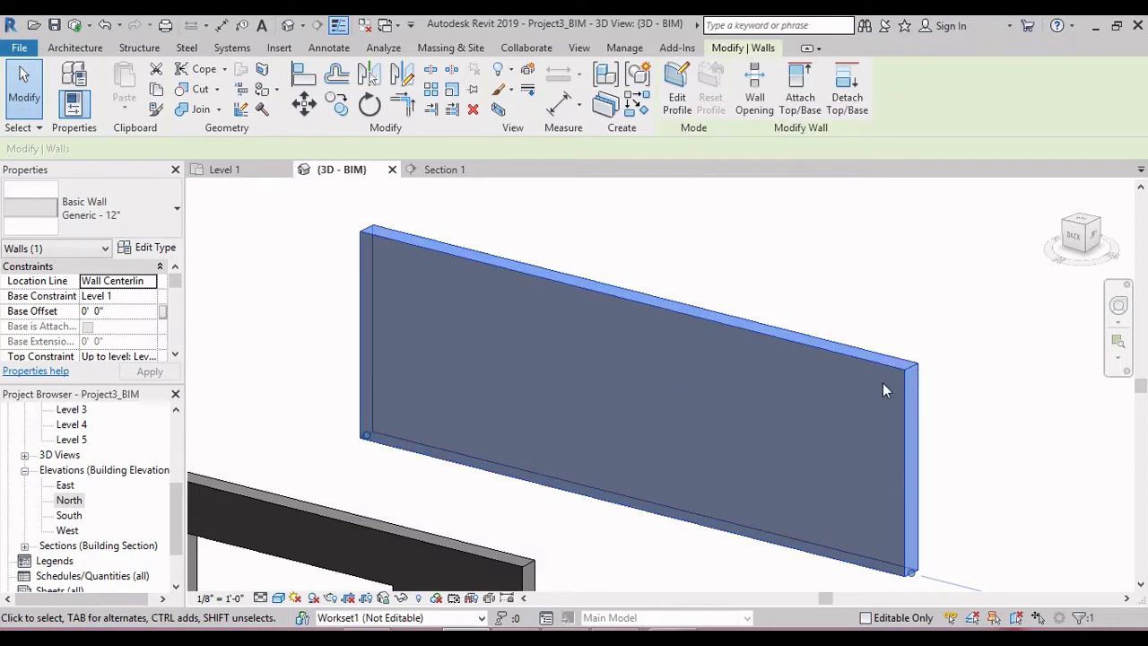
key("Escape")
scroll(948, 476, "down", 2)
middle_click_drag(948, 477, 776, 502)
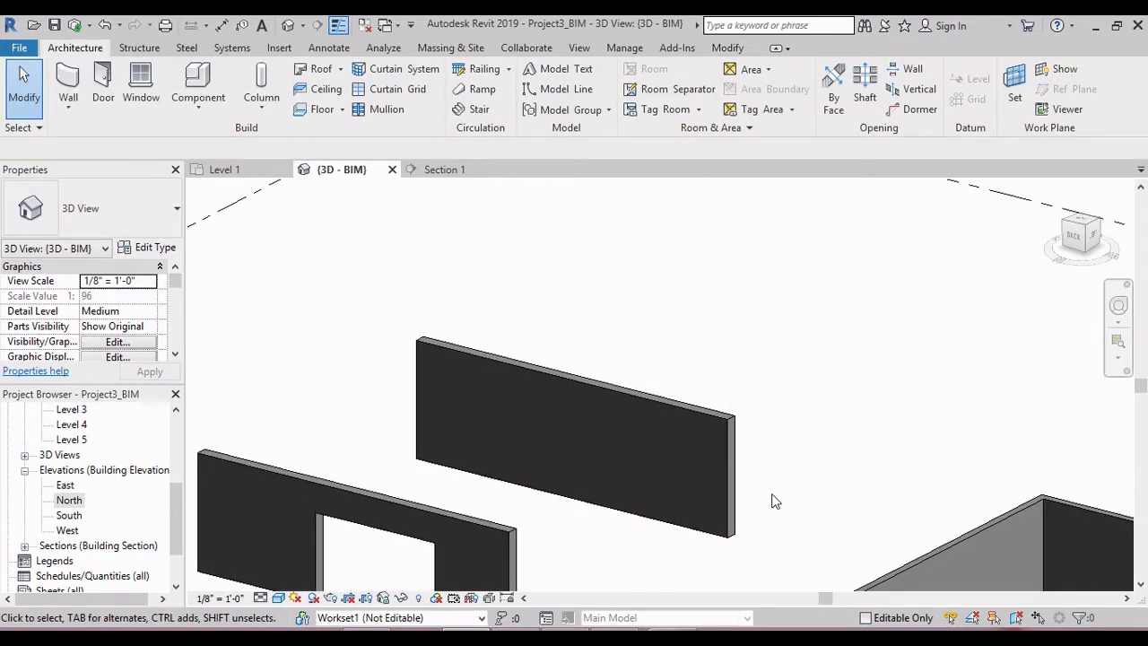
left_click(726, 473)
scroll(732, 485, "down", 3)
left_click(754, 444)
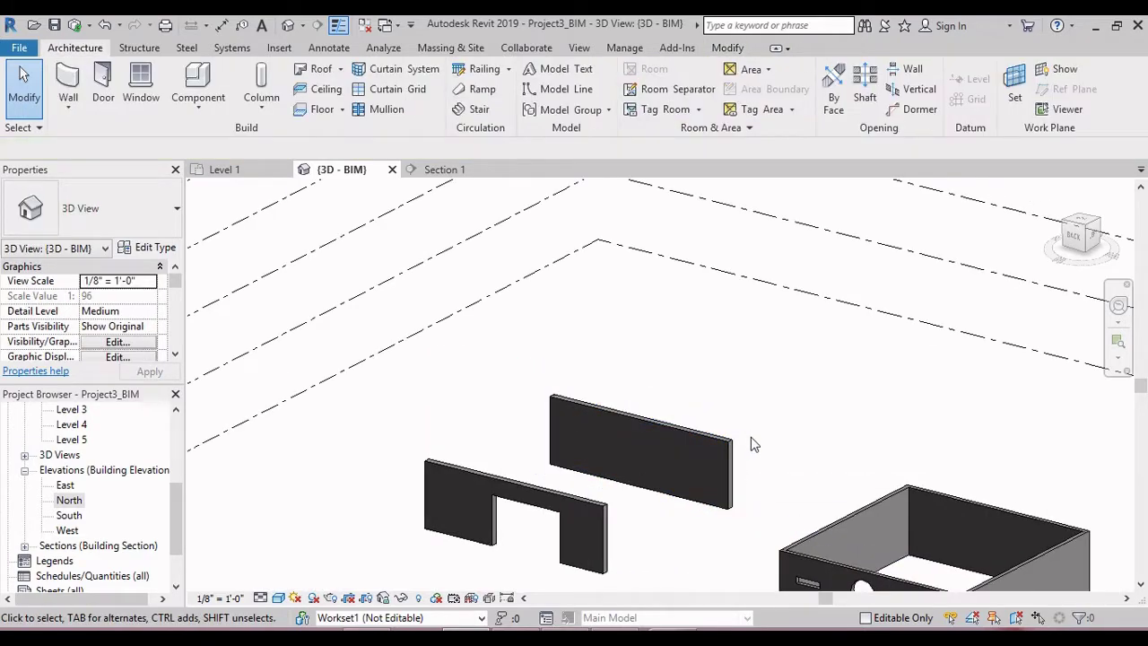
right_click(747, 467)
left_click(858, 451)
mouse_move(837, 448)
middle_mouse_down("shift")
mouse_move(822, 469)
mouse_move(846, 474)
mouse_move(828, 454)
middle_mouse_up("shift")
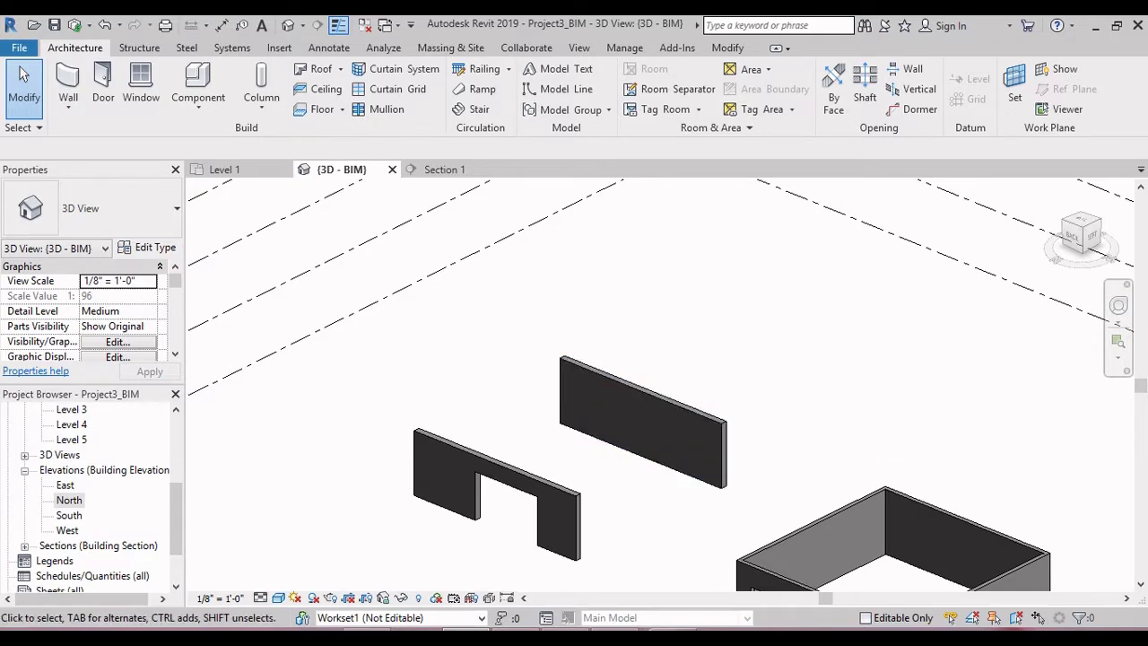
- Draw a vertical Generic - 12" wall about 16' 6" long in the Level 1 plan, crossing grid B just past grid 3
key("ctrl+Tab")
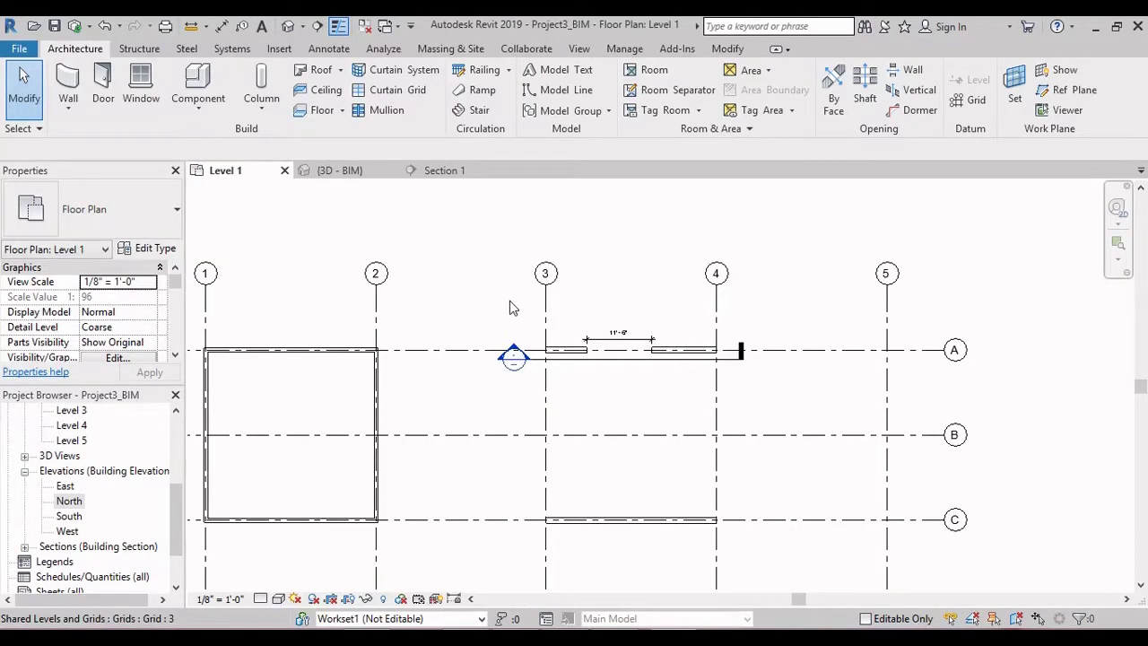
left_click(72, 86)
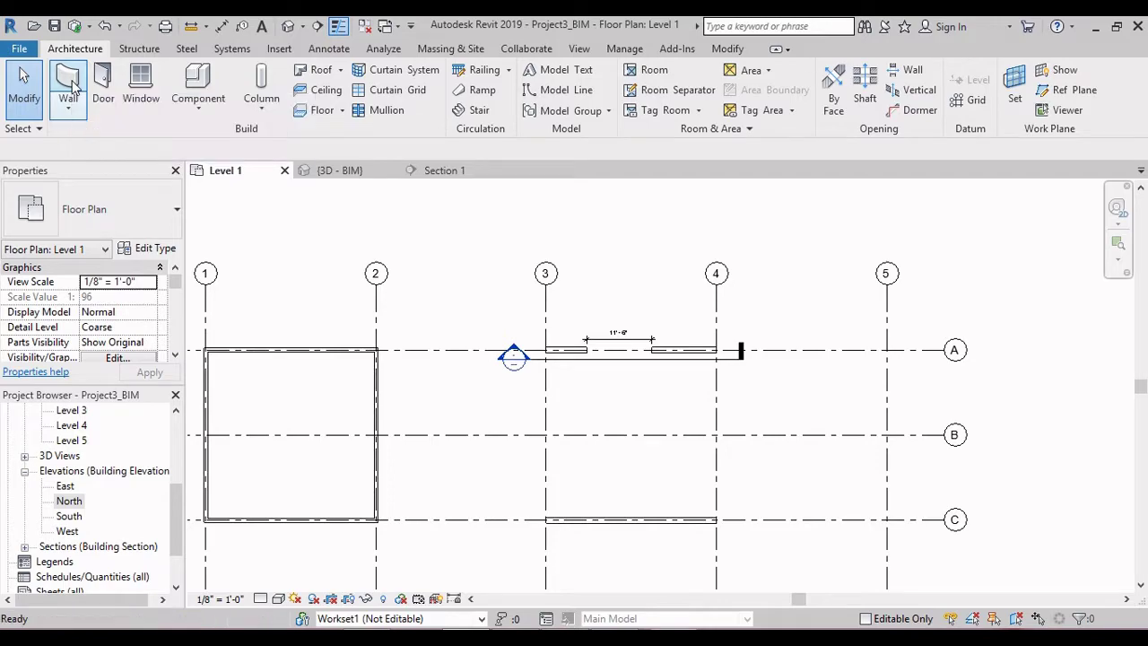
left_click(581, 387)
left_click(583, 481)
key("Escape")
key("Escape")
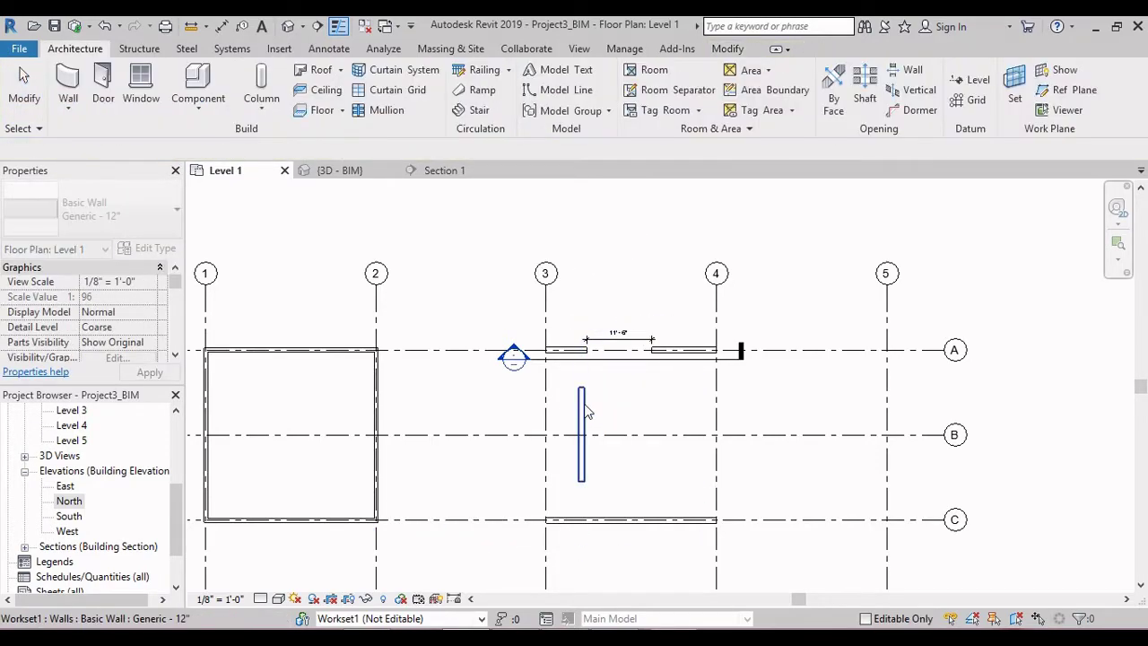
left_click(581, 435)
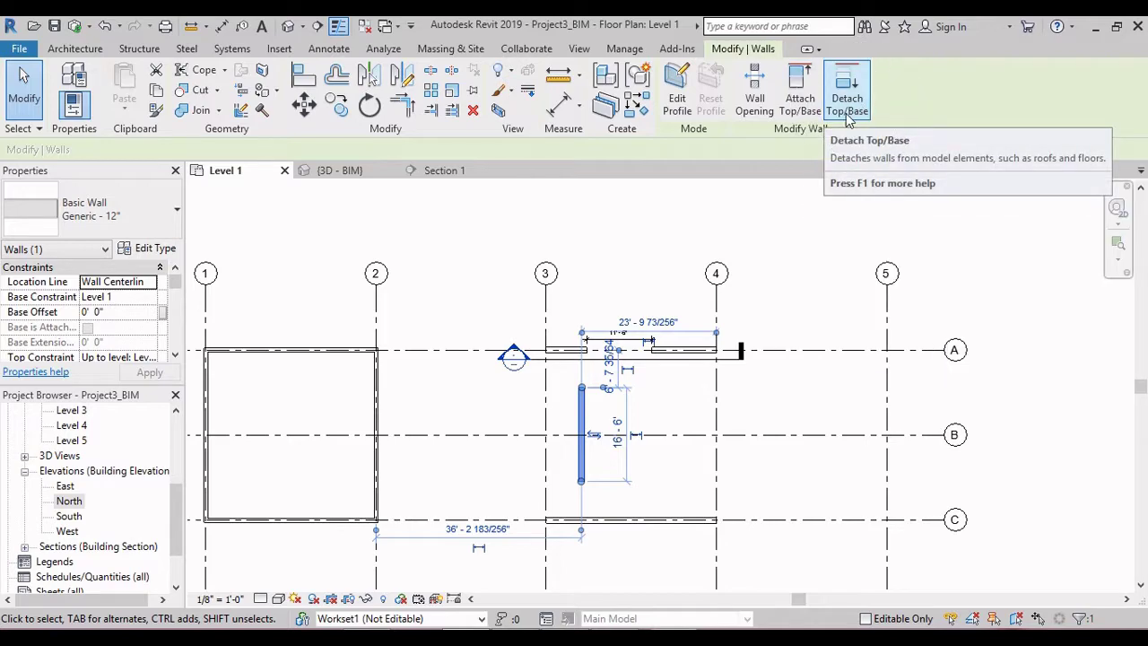
left_click(443, 408)
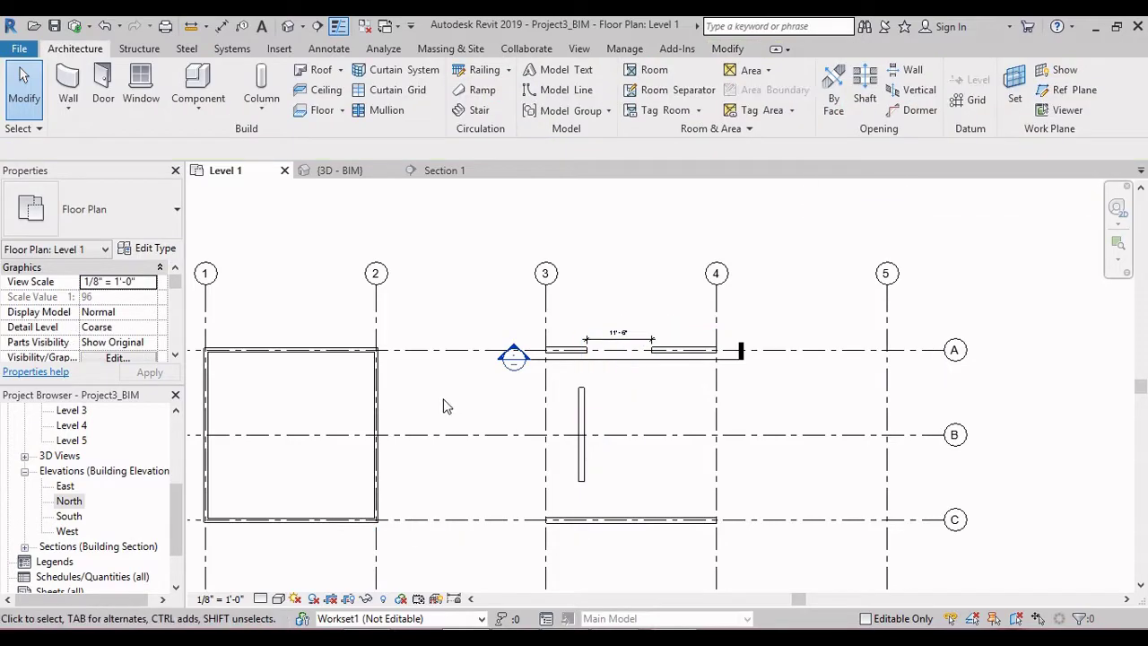
middle_click_drag(322, 392, 407, 369)
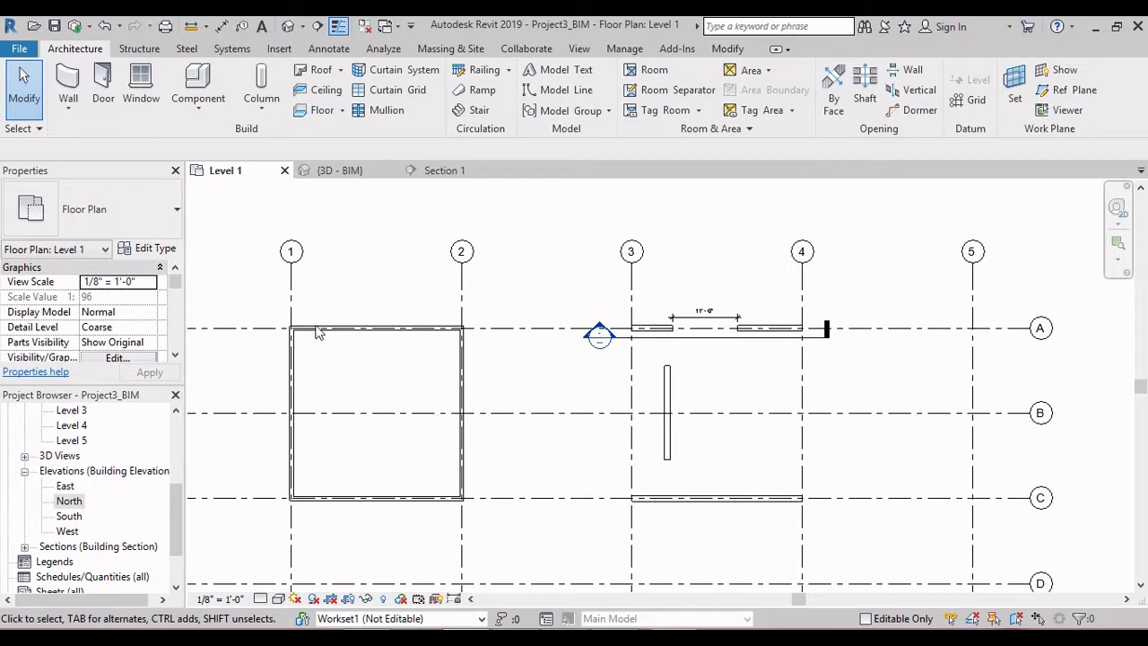
- Start a new wall, look through the available wall types and choose Exterior - Brick and CMU on MTL. Stud
left_click(75, 76)
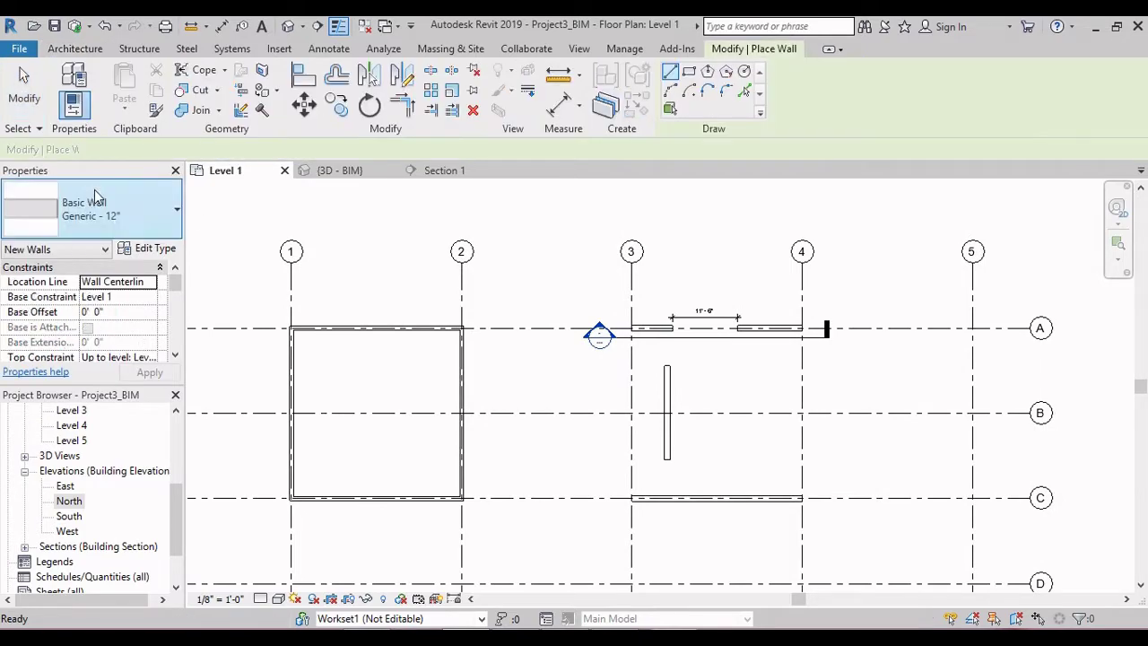
left_click(133, 206)
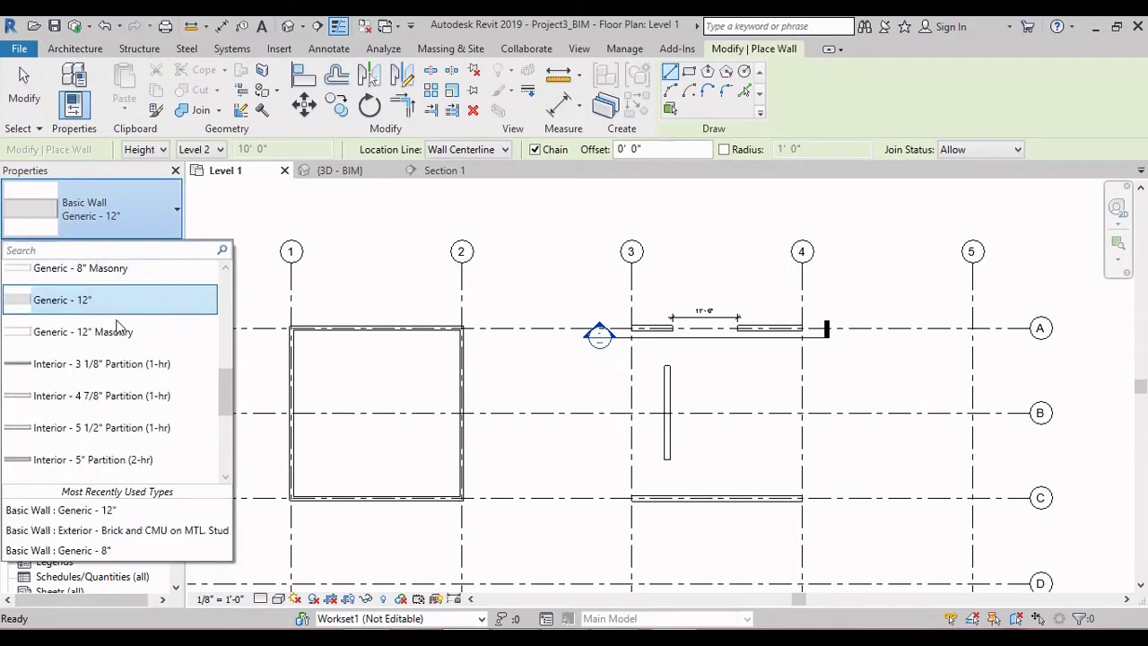
scroll(116, 335, "up", 5)
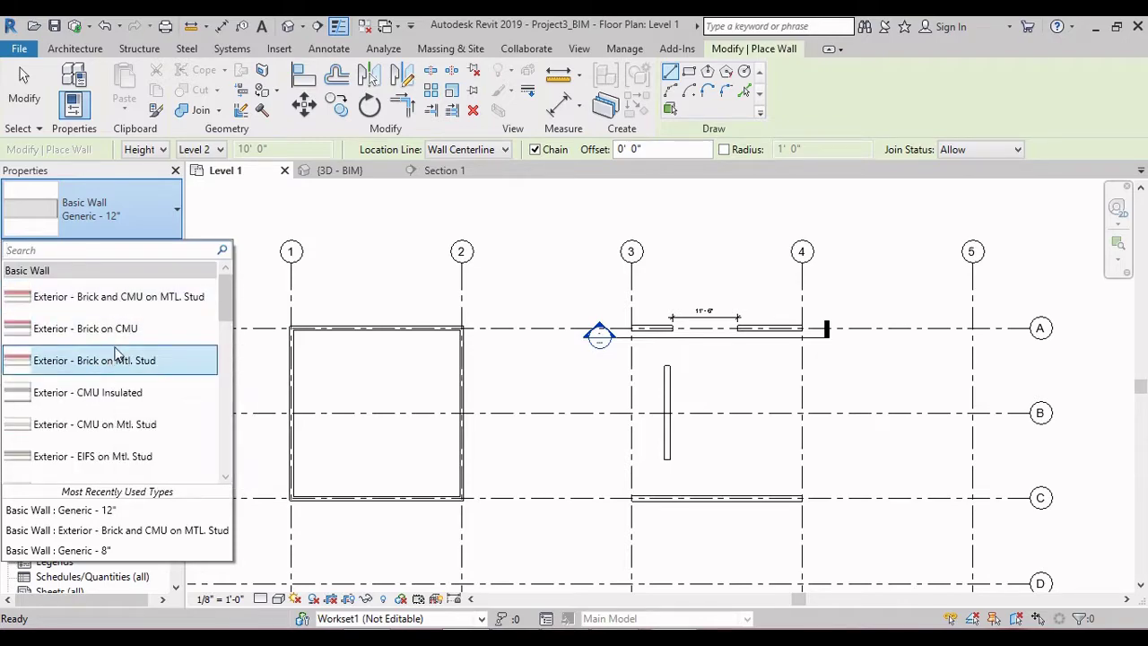
scroll(108, 311, "down", 8)
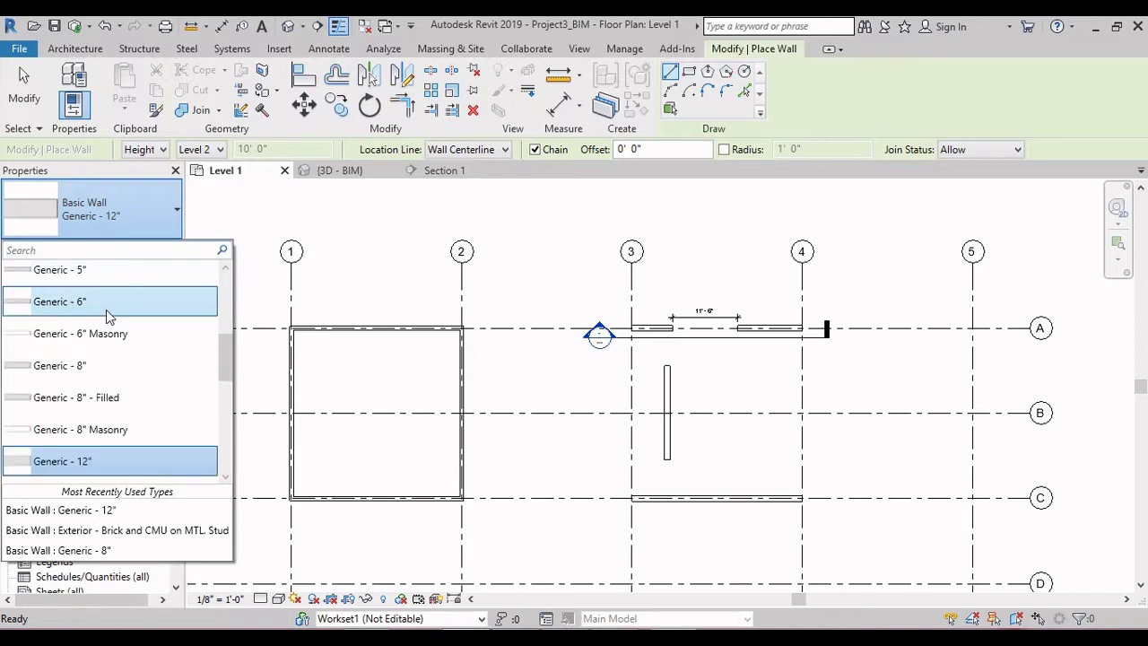
scroll(106, 331, "down", 3)
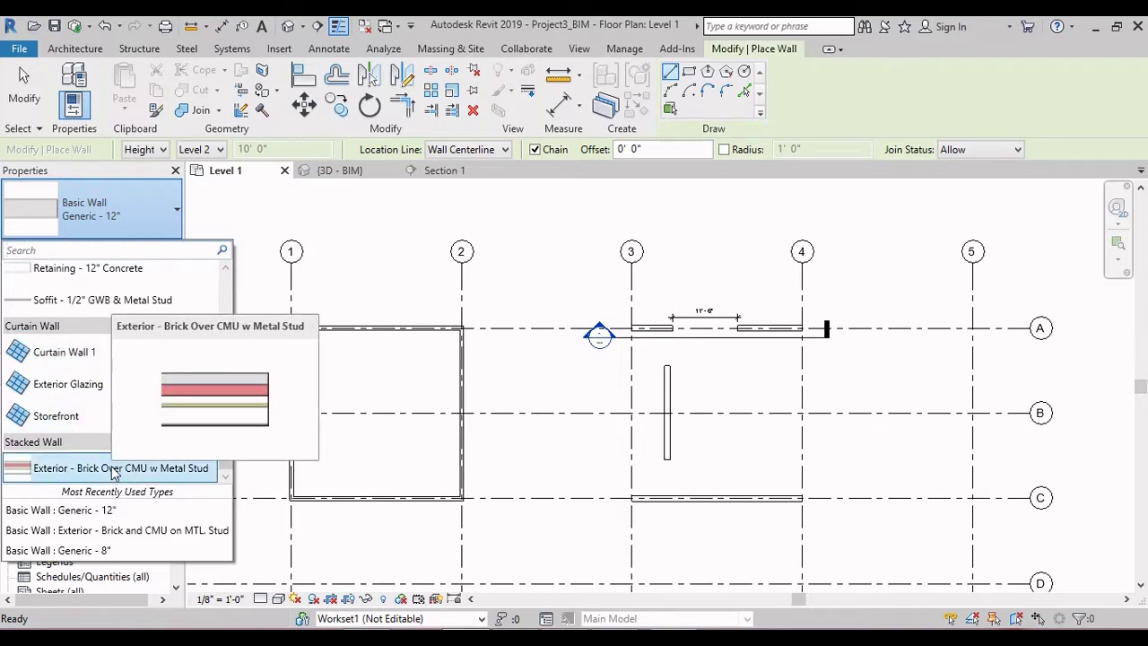
scroll(90, 377, "up", 8)
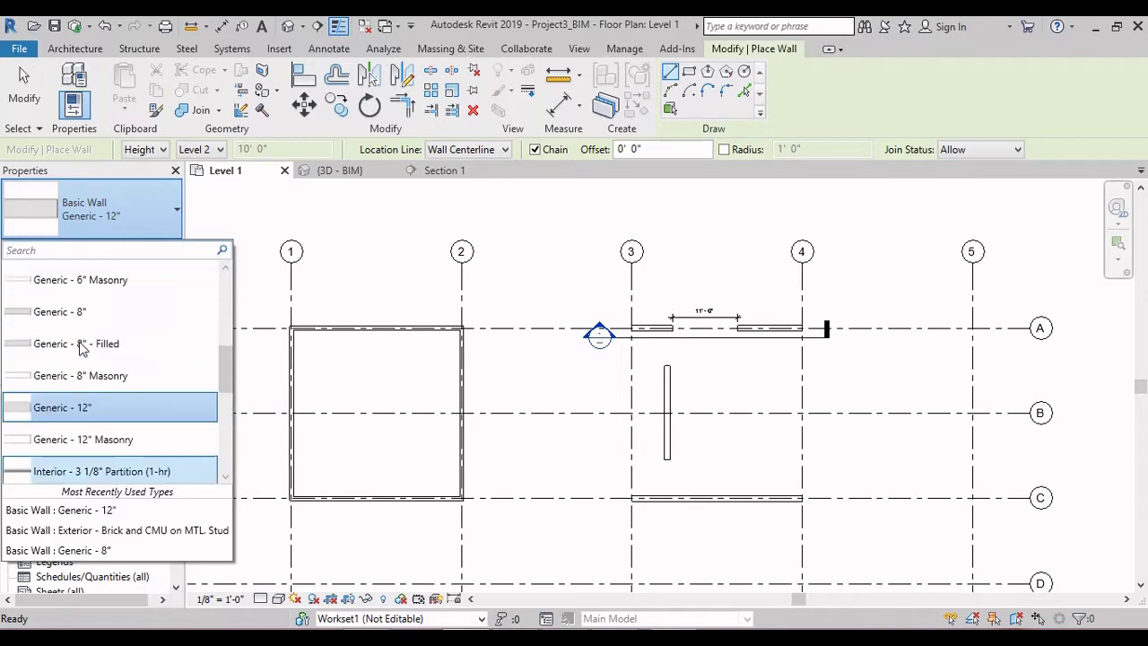
scroll(86, 346, "up", 5)
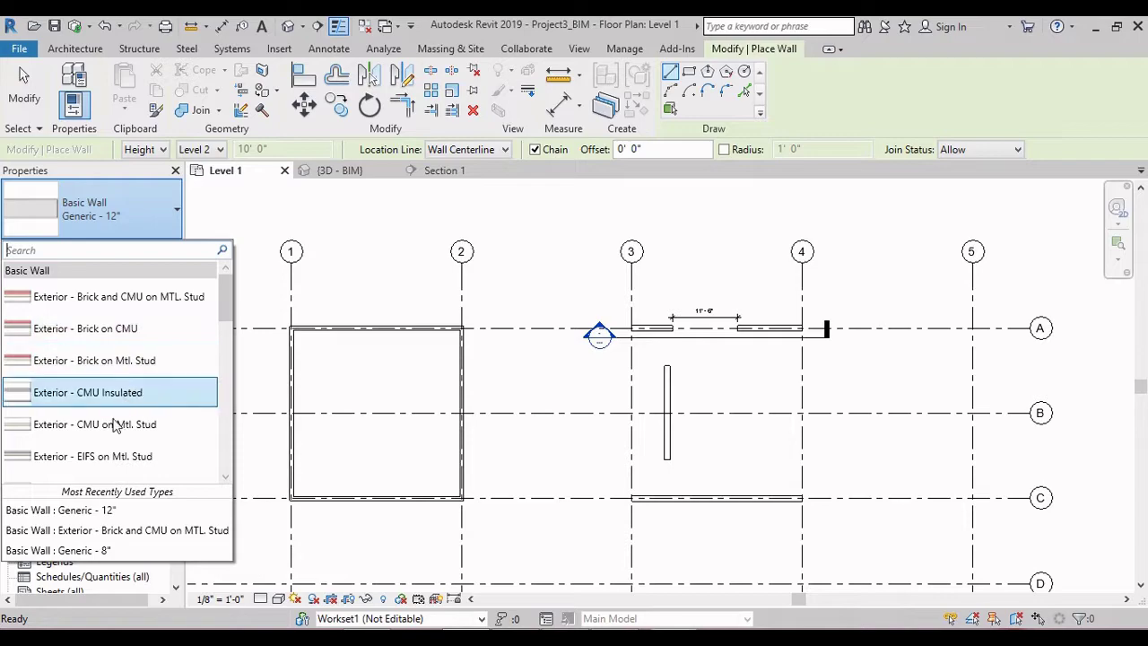
scroll(117, 394, "down", 6)
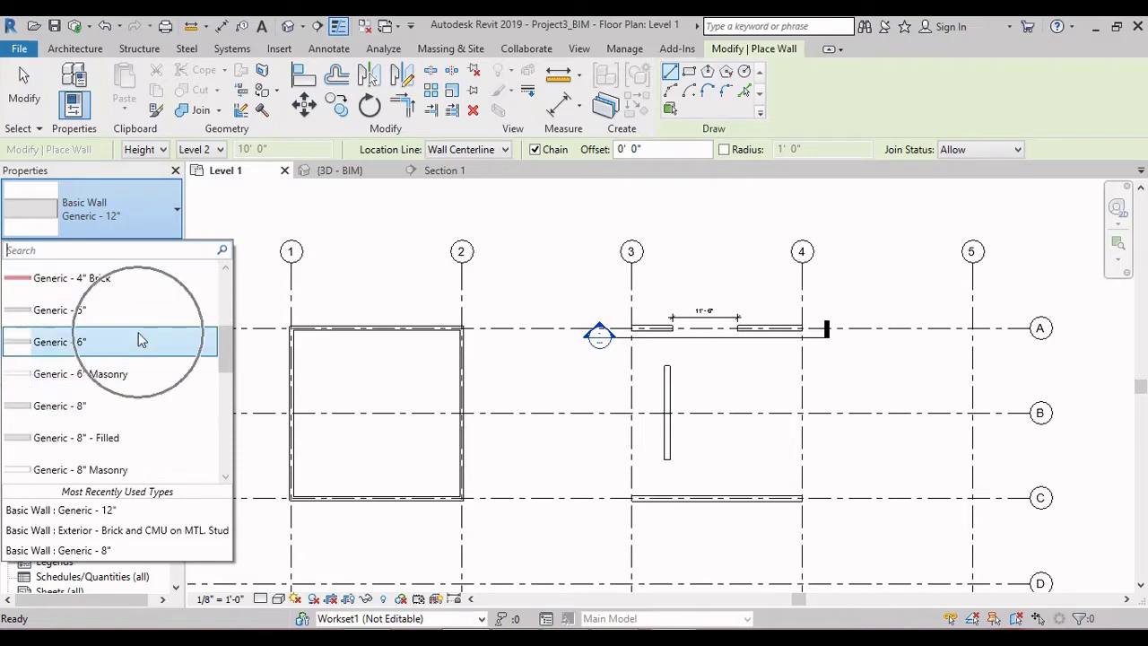
scroll(136, 337, "up", 6)
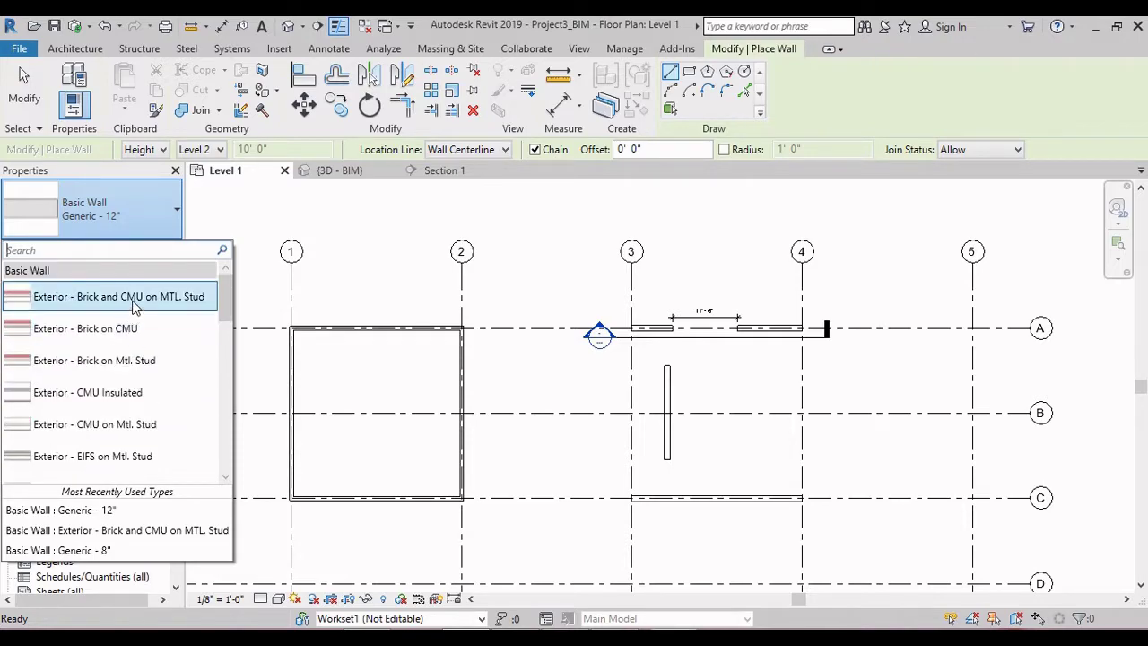
left_click(134, 298)
- Draw the brick and CMU wall along grid D from grid 2 to grid 3, and end the wall command
middle_click_drag(690, 448, 601, 355)
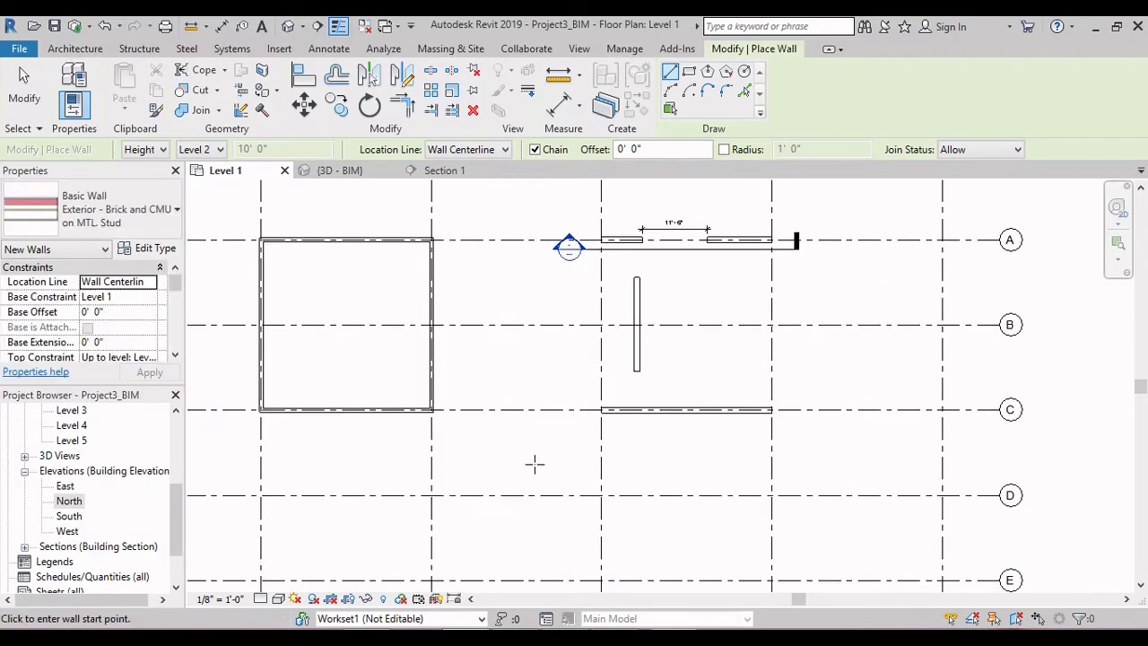
left_click(431, 494)
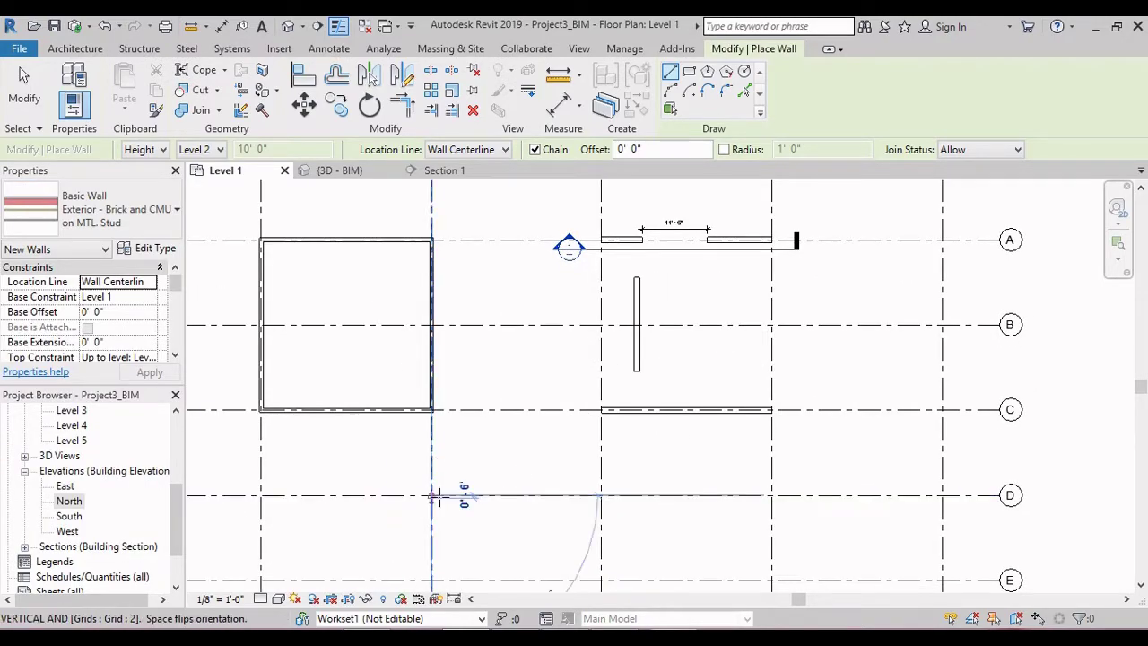
left_click(601, 495)
scroll(583, 513, "up", 4)
key("Escape")
key("Escape")
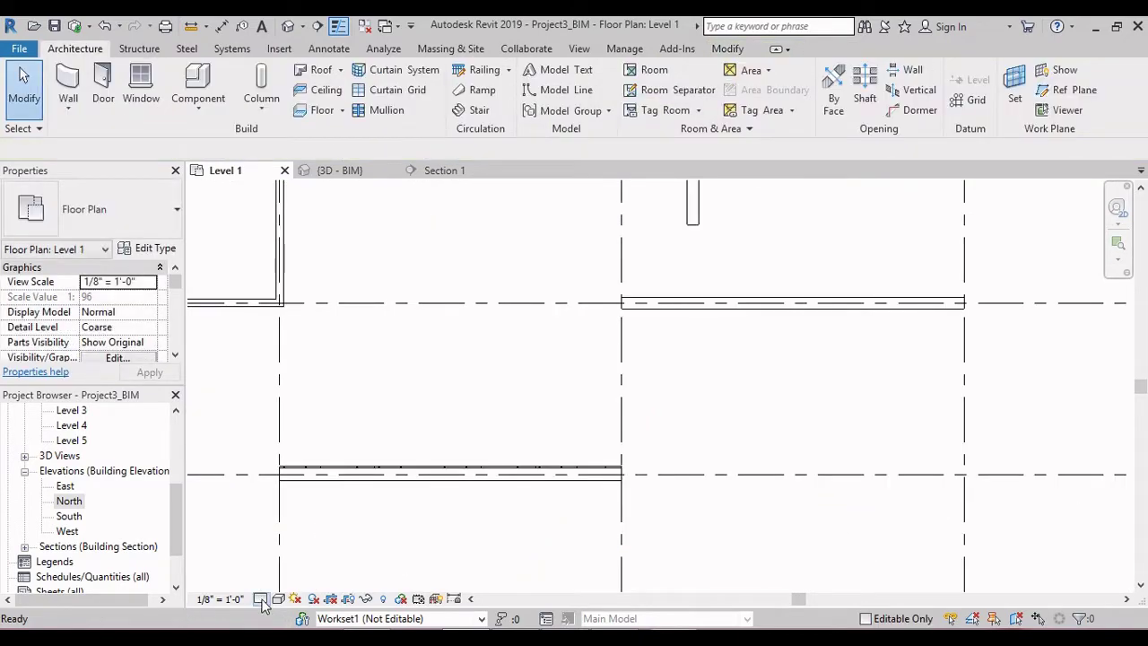
- Set the Level 1 plan's detail level to Fine
left_click(261, 598)
left_click(280, 581)
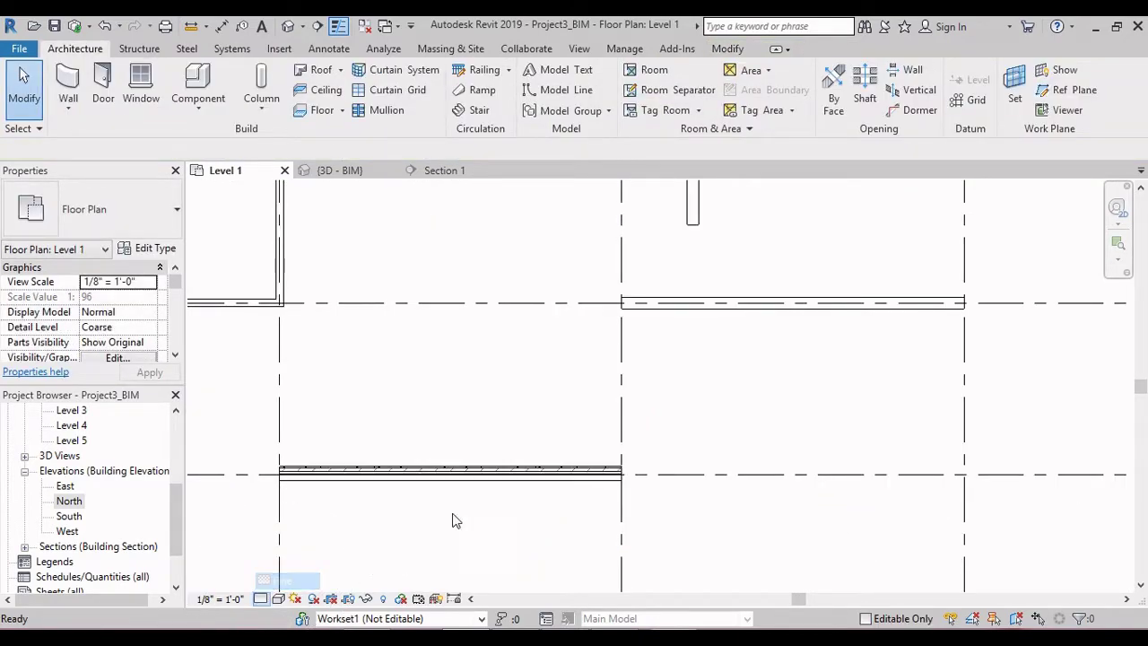
- Select the brick and CMU wall on grid D in the plan and examine its layers
scroll(343, 511, "up", 5)
left_click(500, 448)
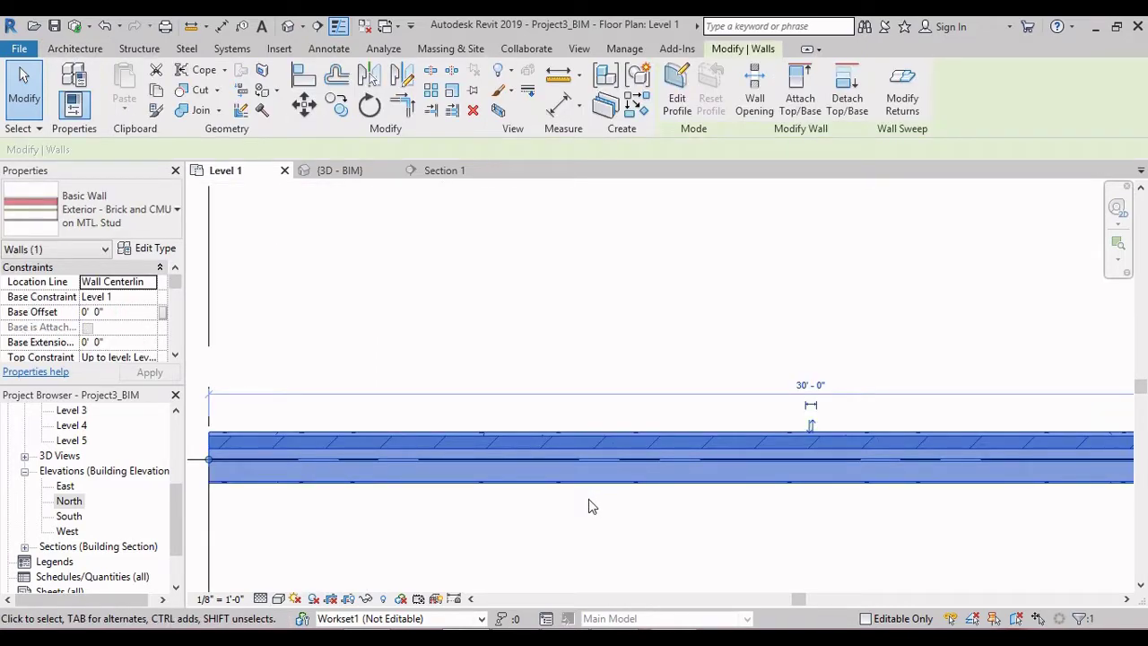
scroll(589, 507, "down", 2)
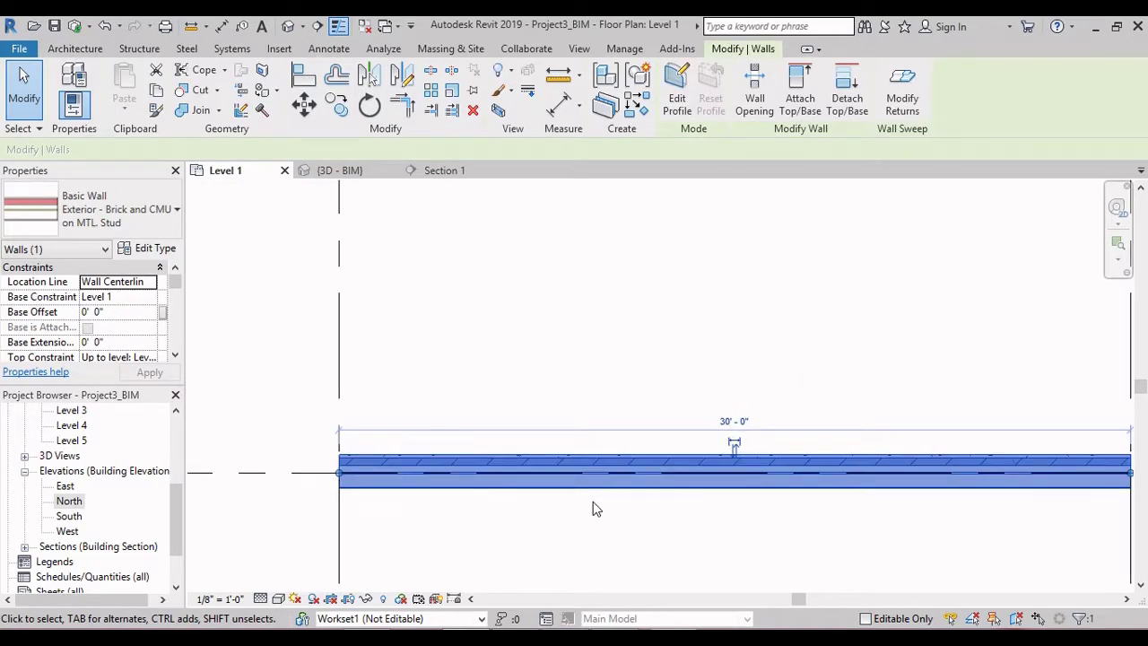
- Examine the brick and CMU wall's facade and horizontal bands in the 3D view
left_click(289, 25)
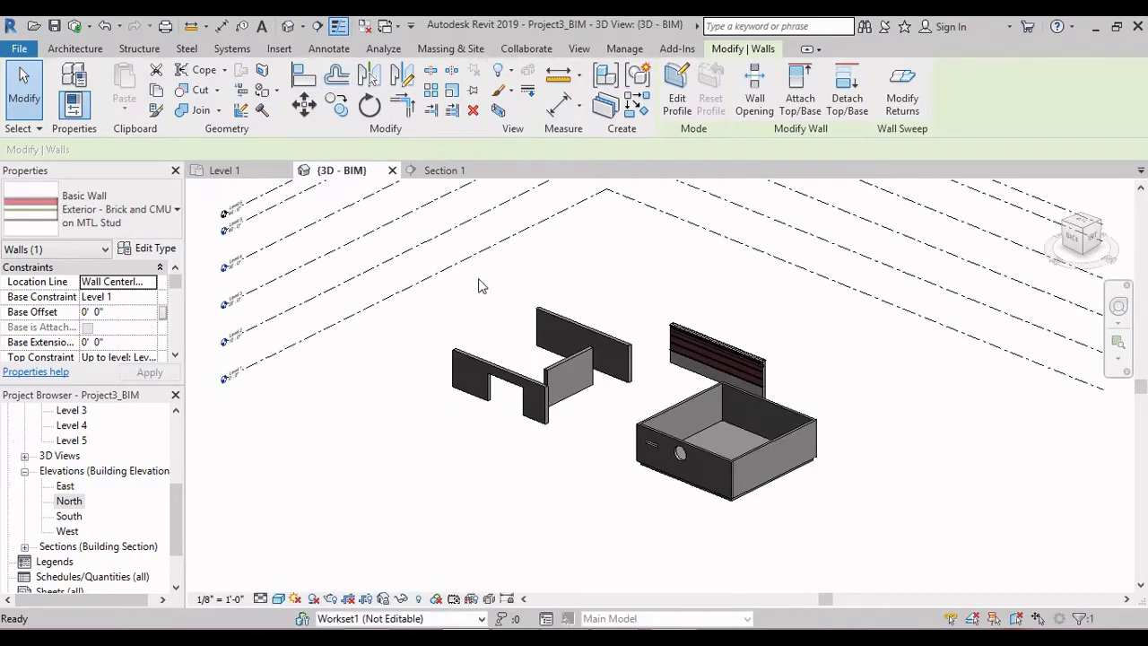
right_click(655, 262)
left_click(734, 337)
scroll(742, 372, "up", 3)
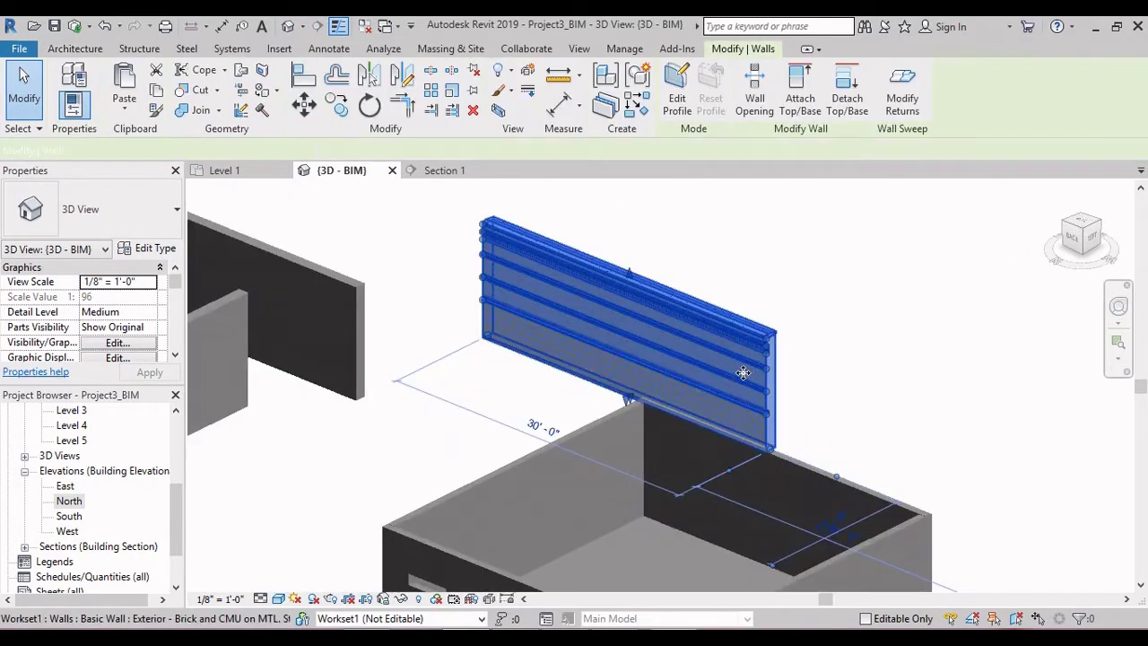
key("Escape")
mouse_move(743, 372)
middle_mouse_down("shift")
mouse_move(863, 392)
mouse_move(802, 374)
mouse_move(848, 398)
mouse_move(741, 356)
middle_mouse_up("shift")
- Open the brick and CMU wall's type properties, review its layer structure, and leave the assembly without changes
left_click(806, 380)
middle_click_drag(806, 381, 574, 357)
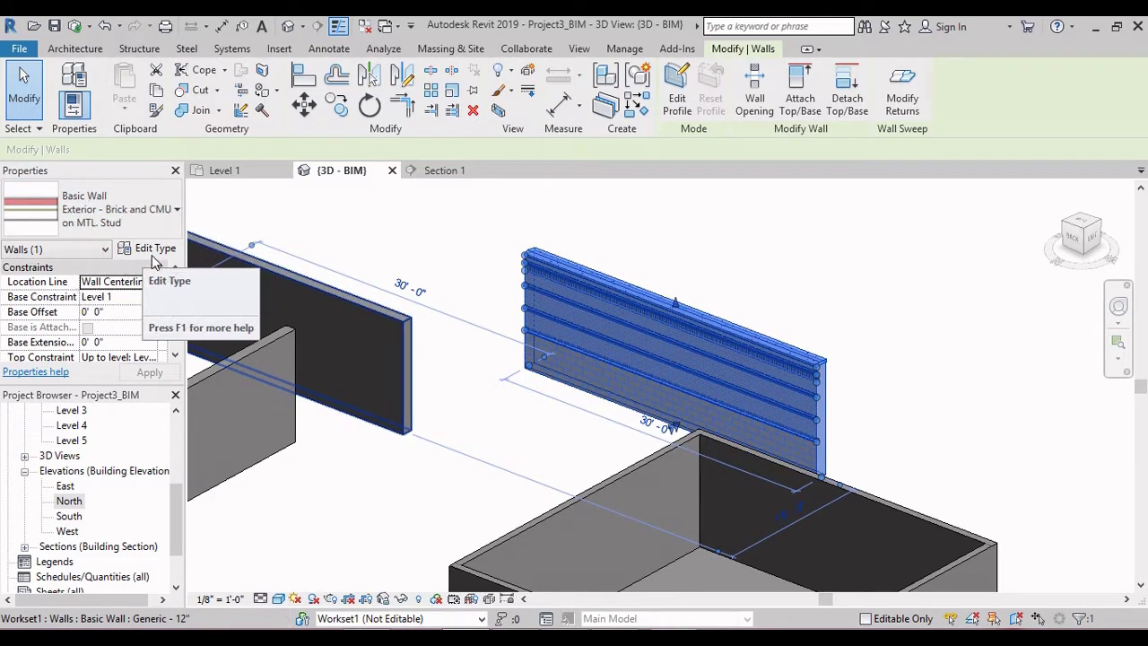
left_click(153, 257)
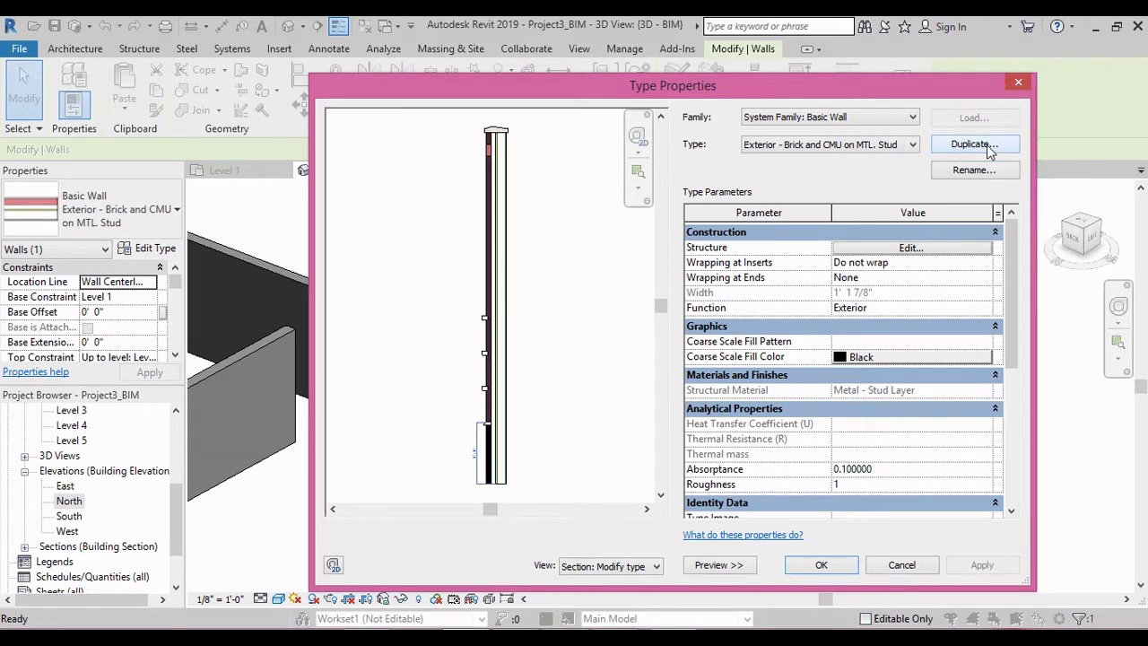
left_click(944, 250)
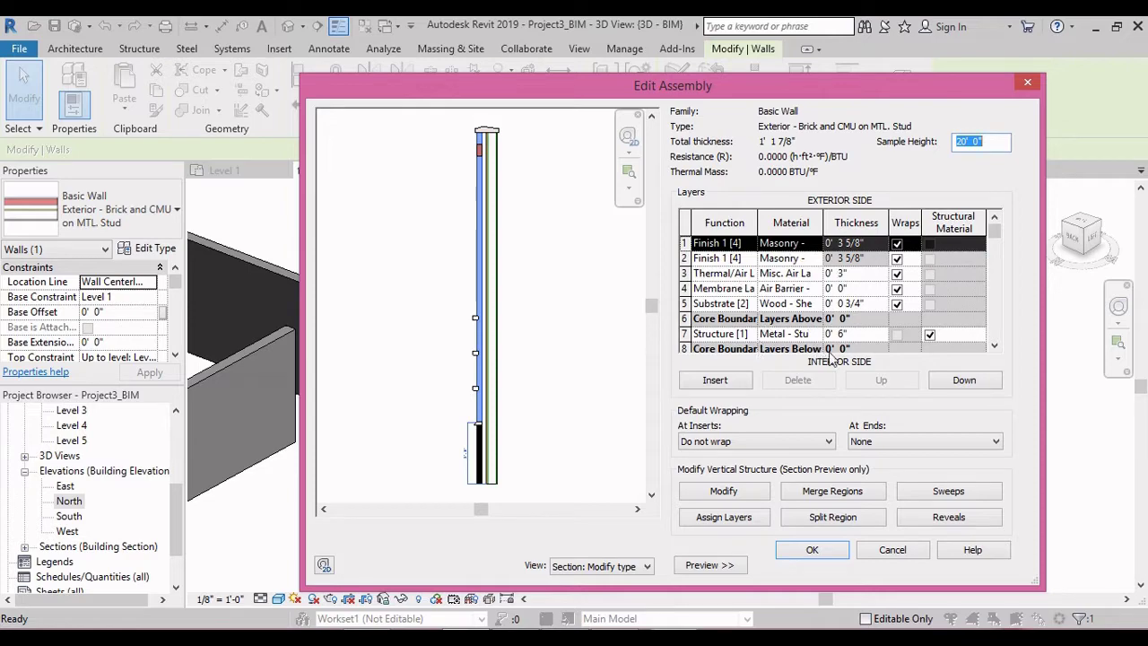
left_click(912, 553)
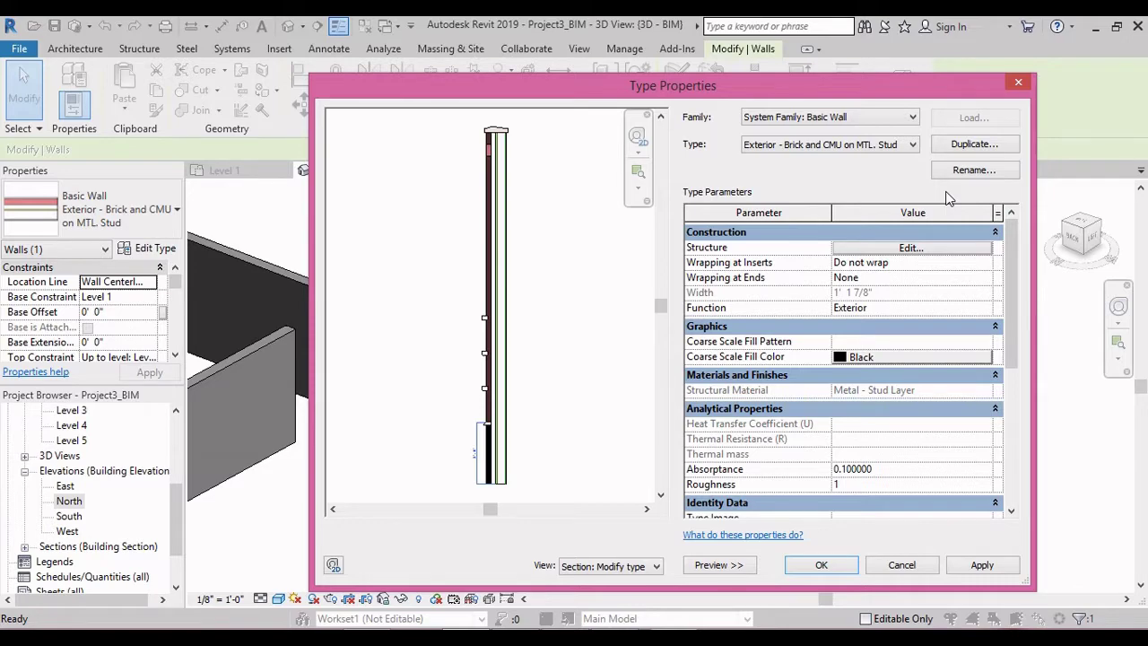
- Duplicate the wall type under the name Exterior - Brick and CMU on MTL. Stud_x
left_click(975, 148)
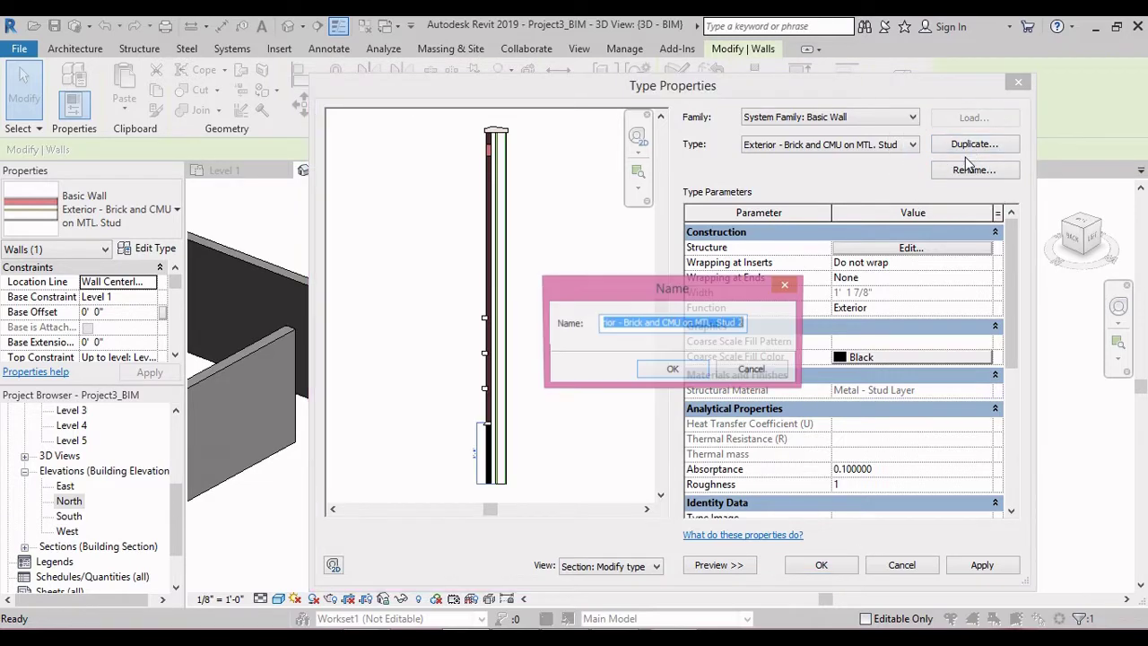
key("End")
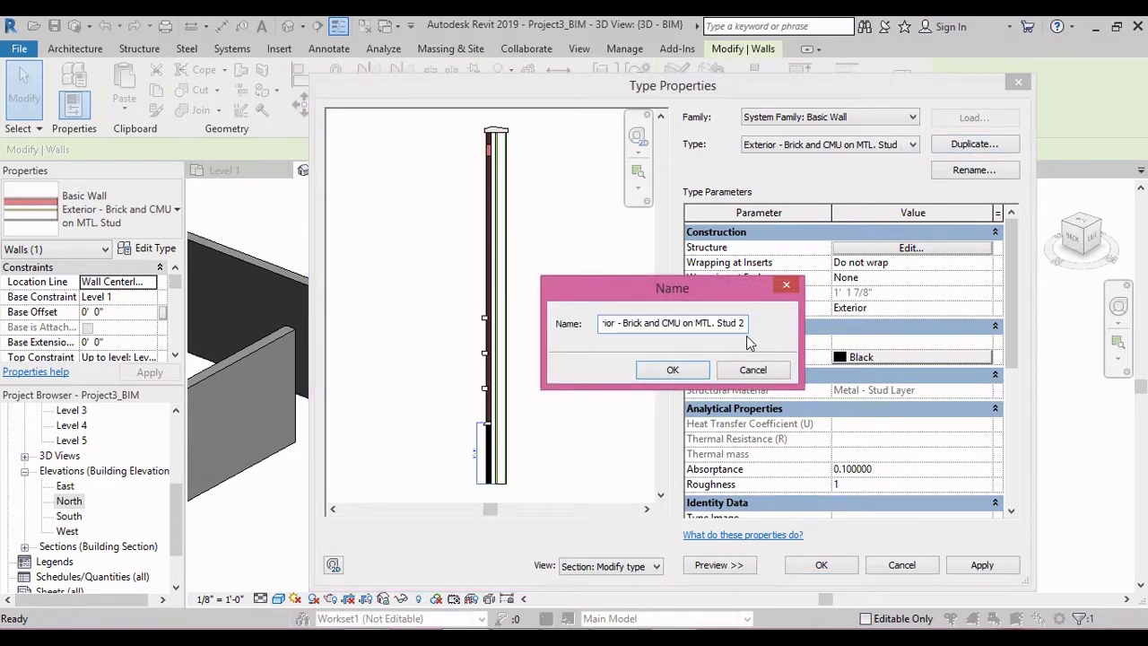
key("BackSpace")
key("BackSpace")
type("_x")
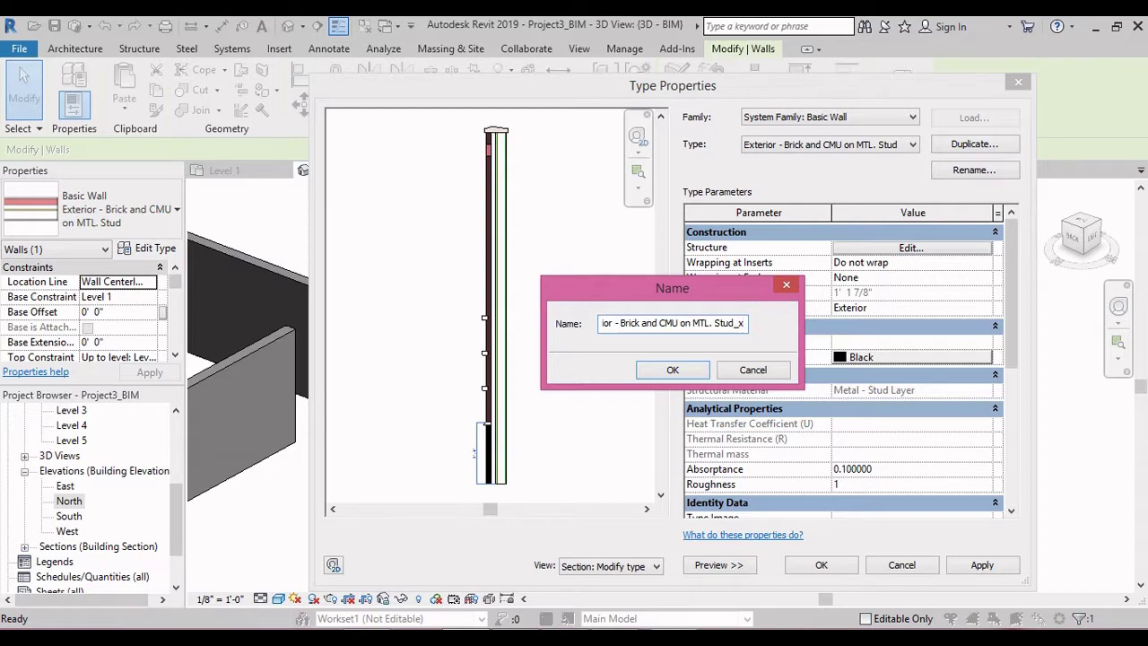
left_click(689, 368)
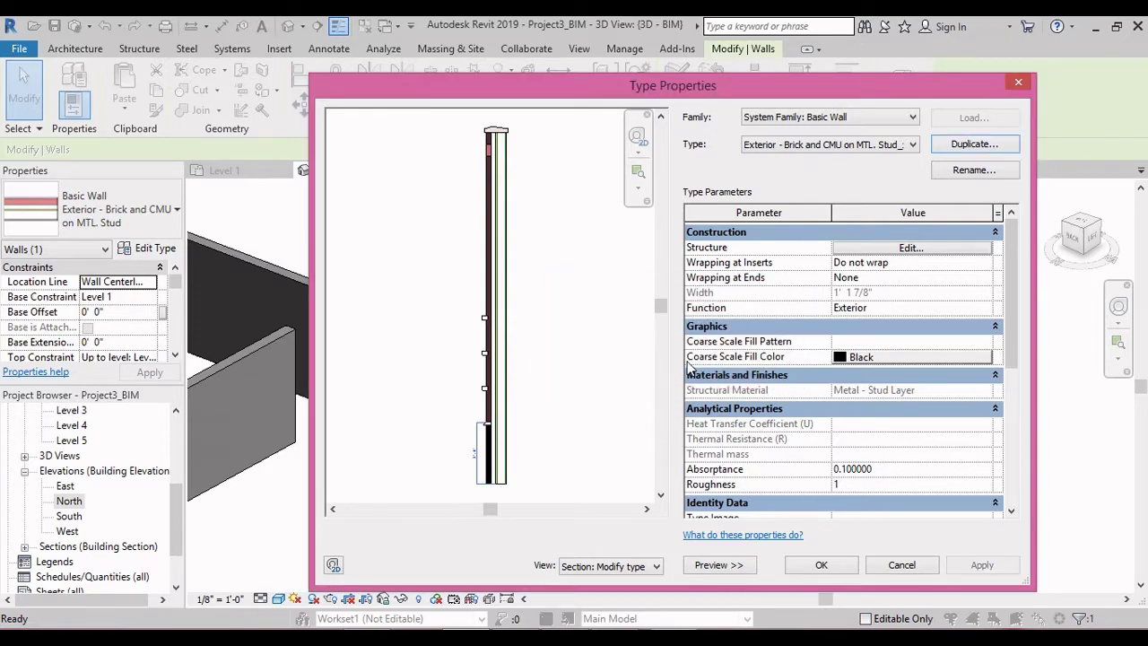
- Review the duplicated type's masonry finish layers, set its Structure [1] metal stud layer thickness to 8", and apply the type to the wall
left_click(948, 253)
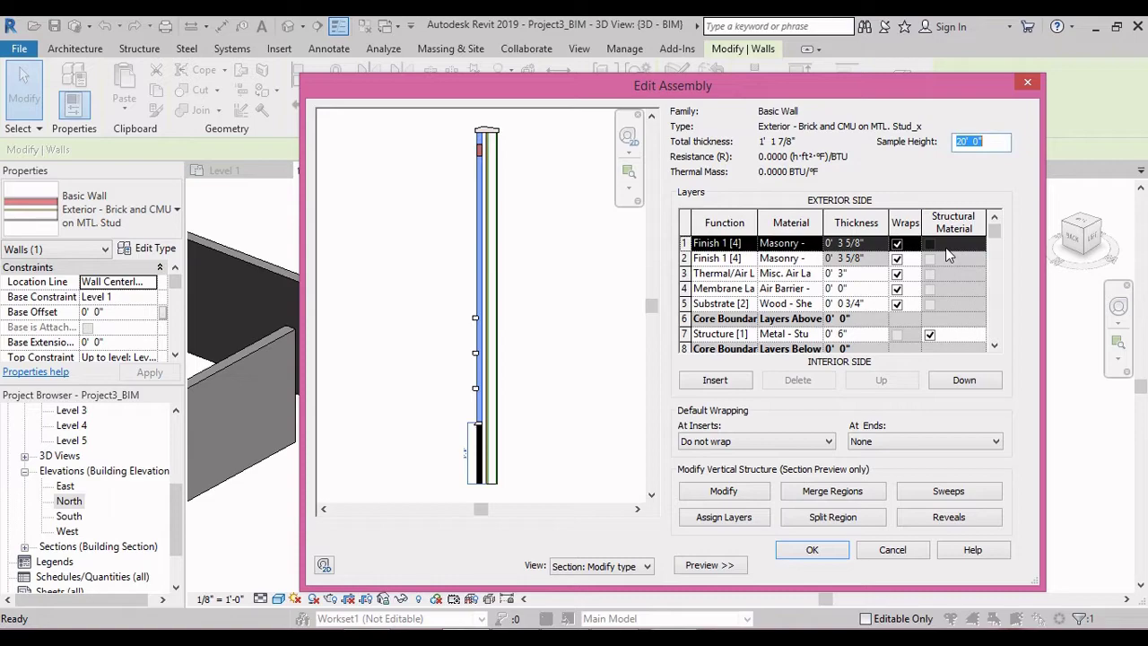
left_click(741, 259)
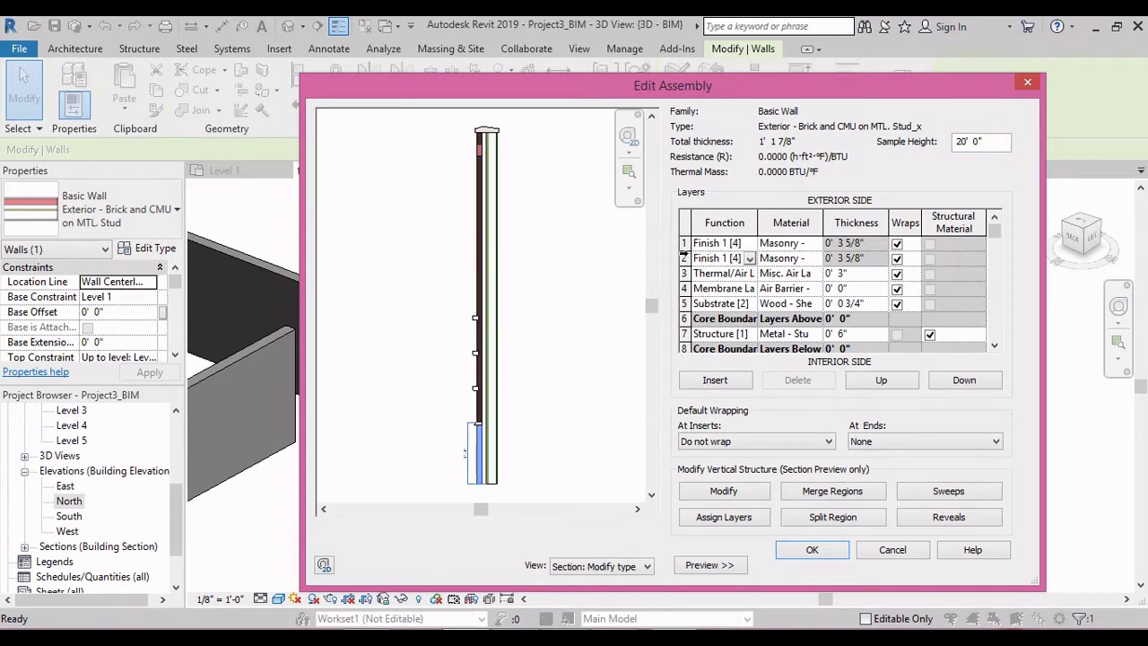
left_click(684, 257)
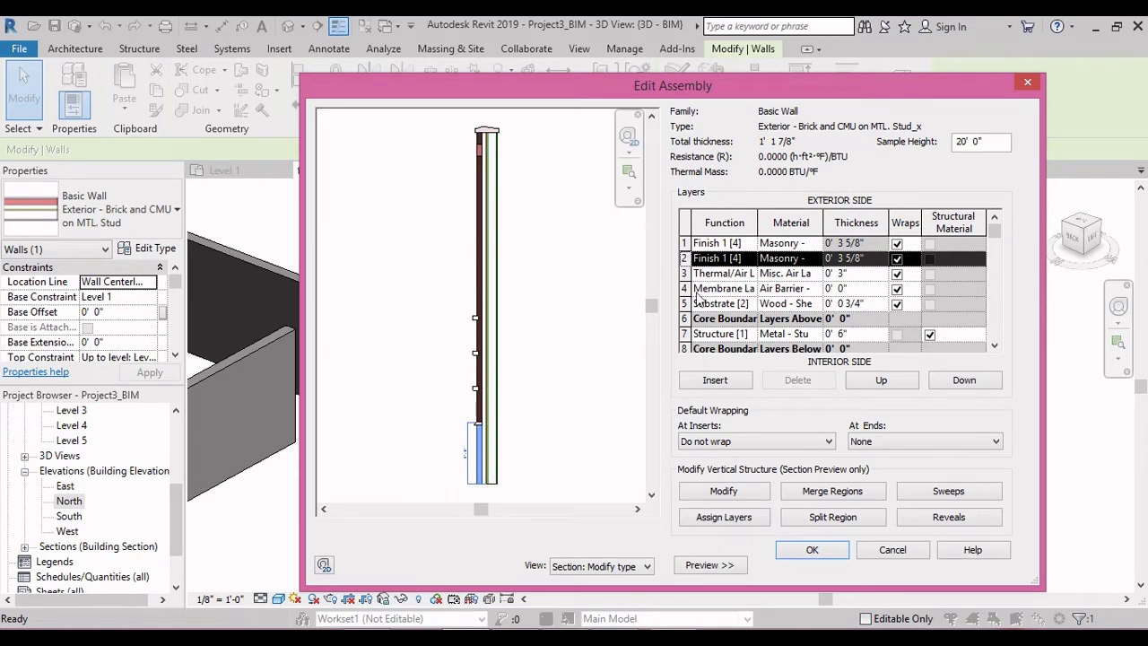
left_click(684, 243)
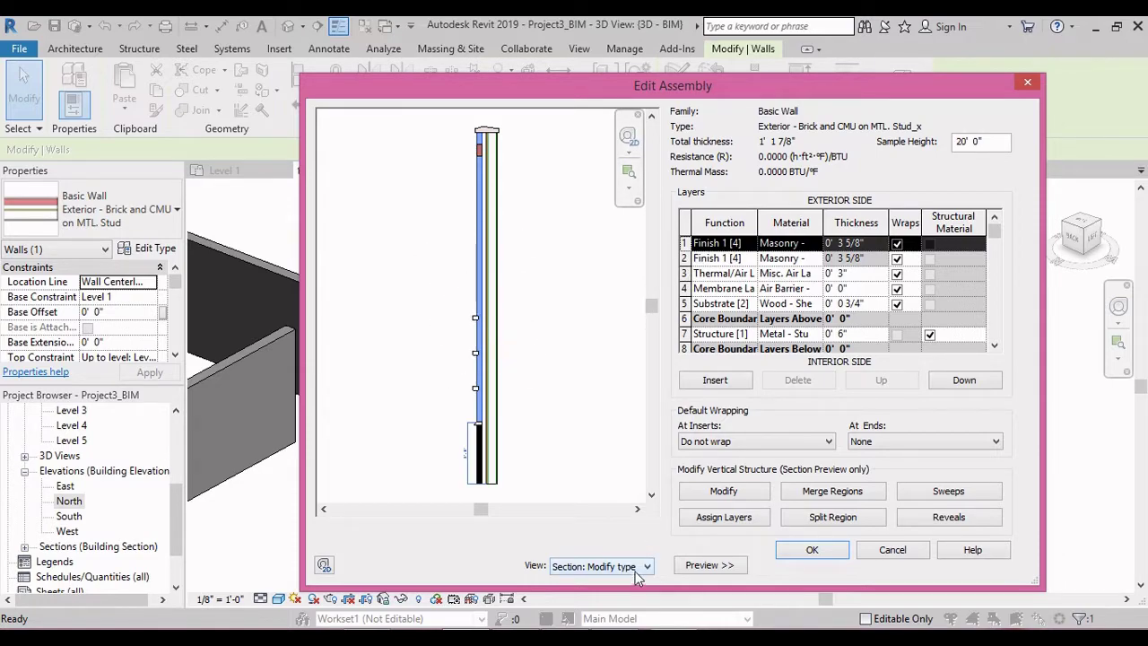
left_click(689, 333)
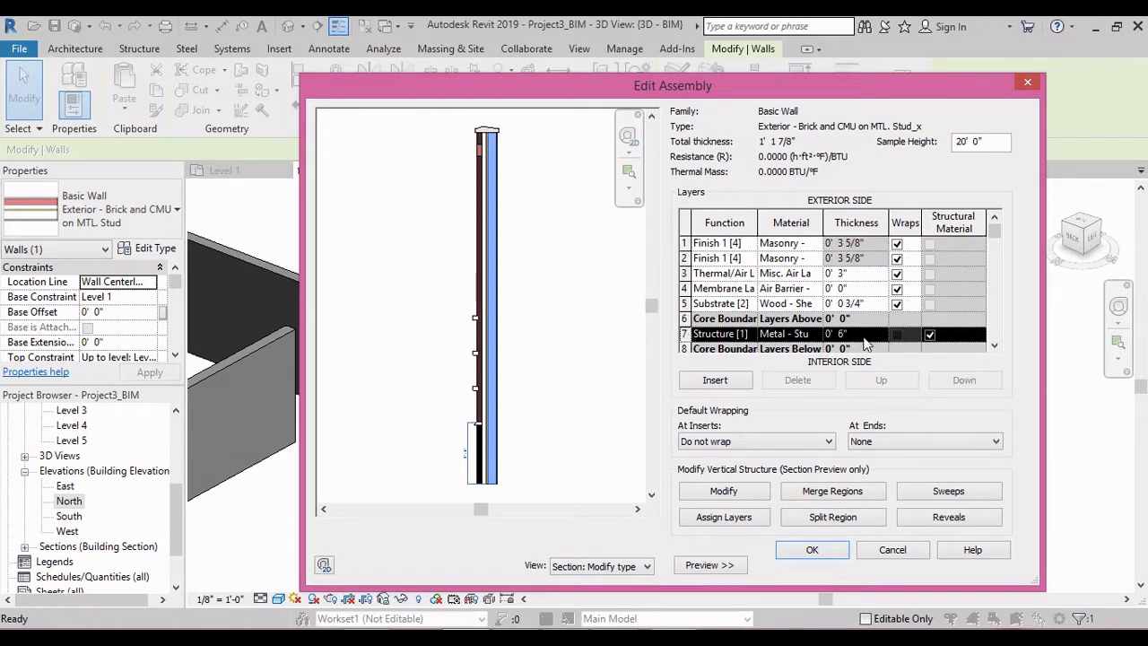
left_click(863, 335)
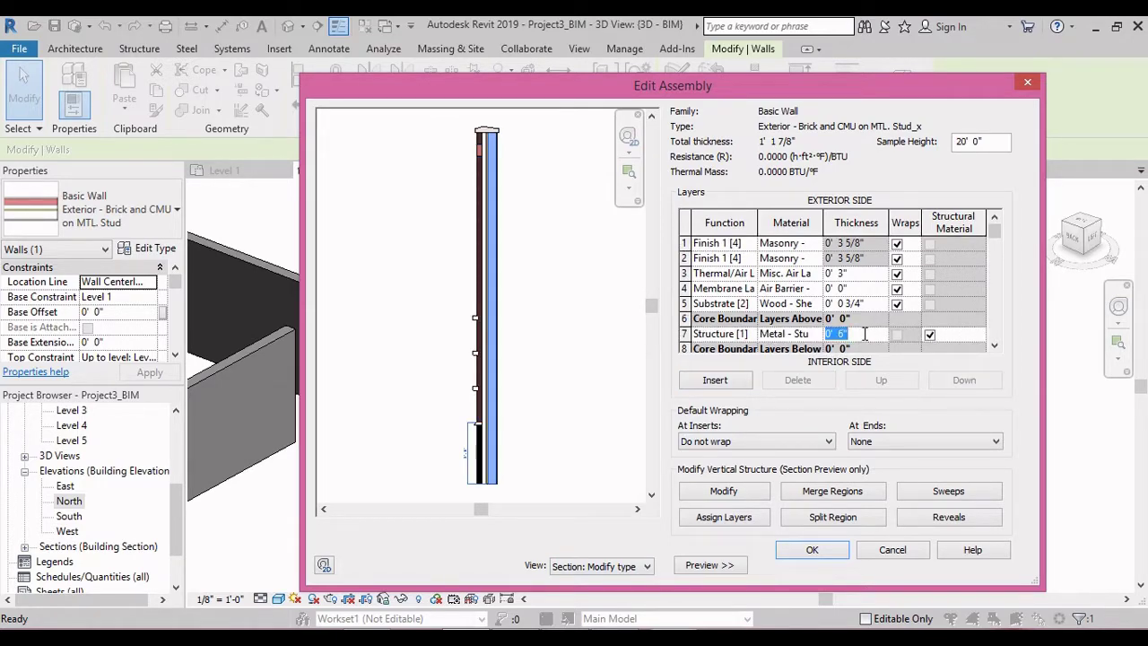
type("8")
left_click(807, 550)
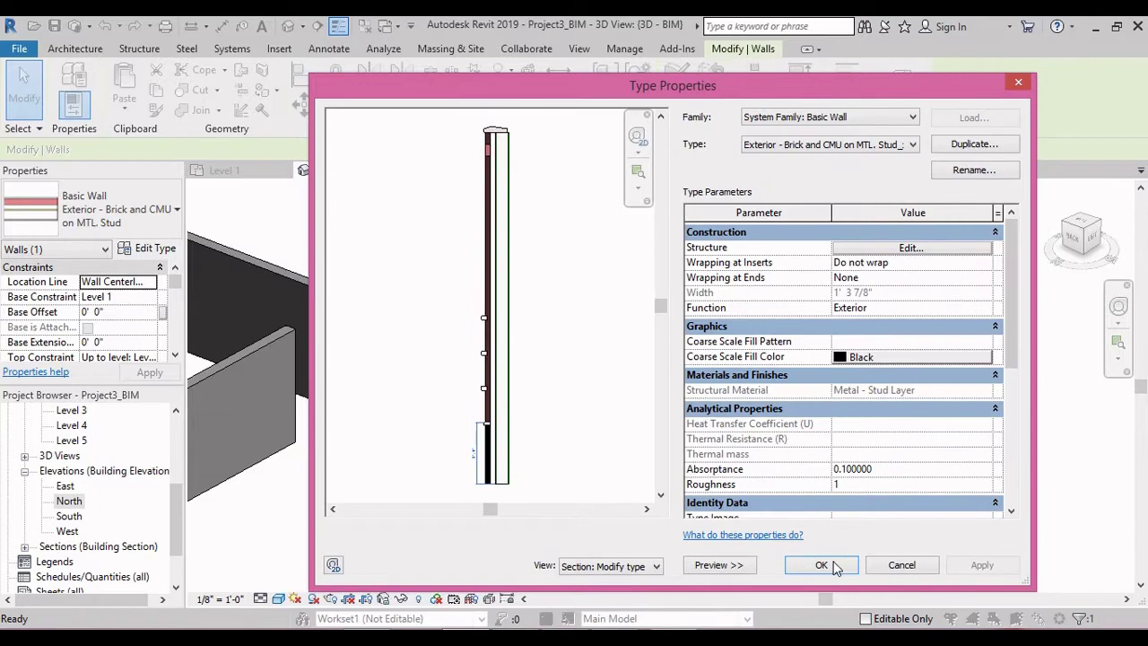
left_click(832, 566)
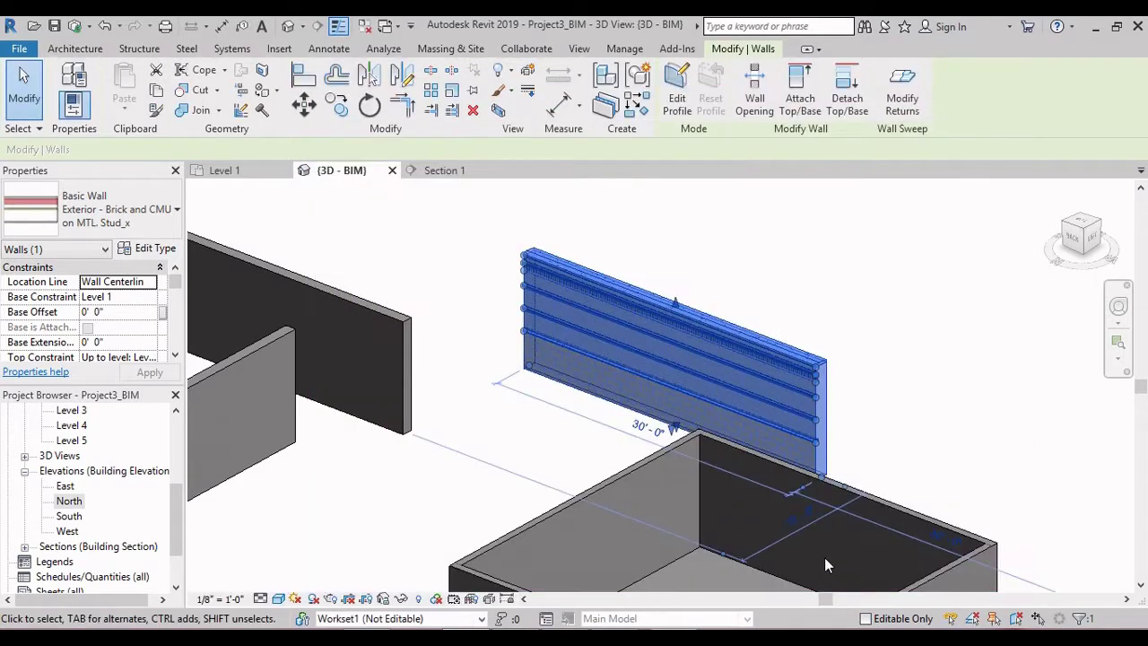
- Inspect the modified wall's end and base in the 3D view, and return to the Level 1 plan
left_click(907, 400)
middle_click_drag(907, 401, 787, 417, "shift")
scroll(786, 416, "up", 3)
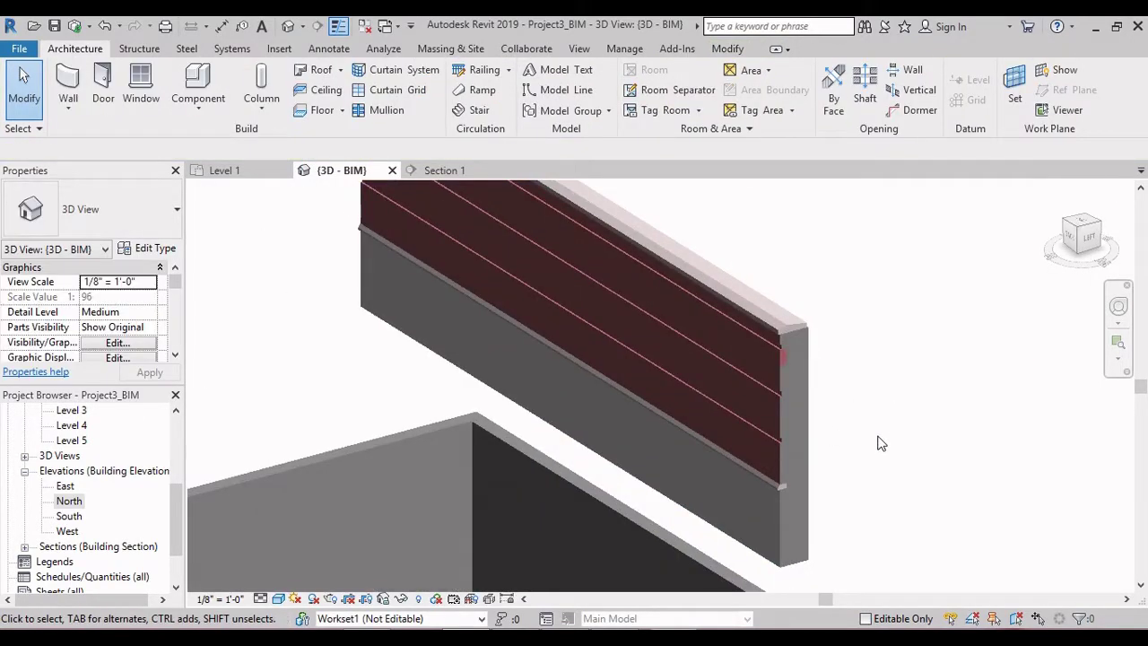
scroll(879, 443, "up", 3)
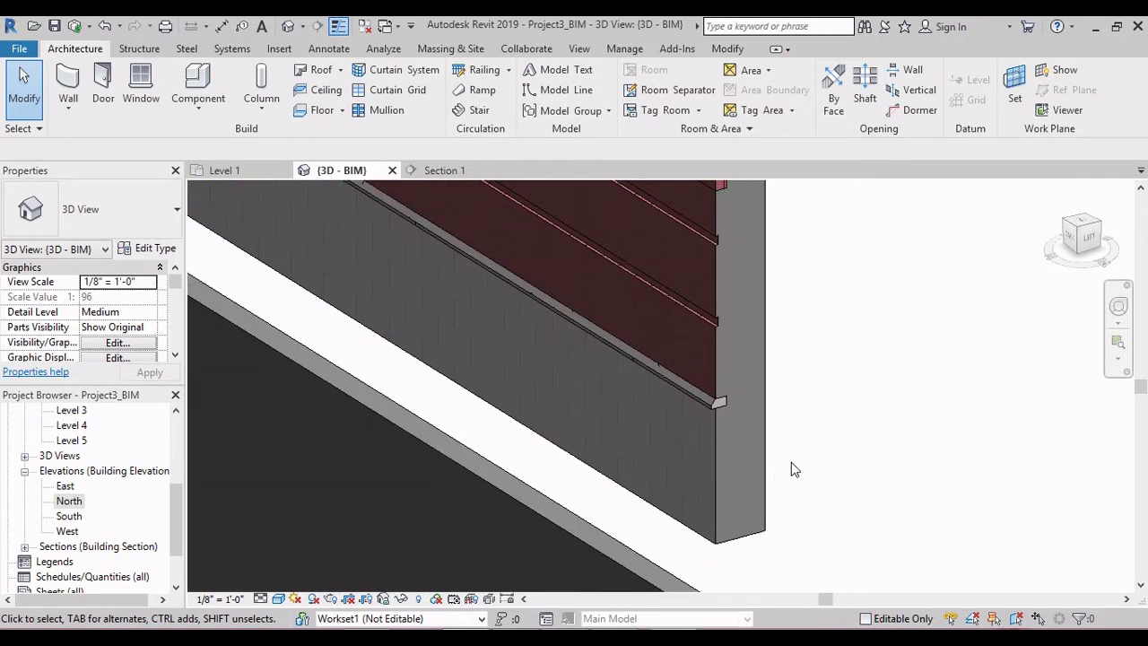
key("ctrl+Tab")
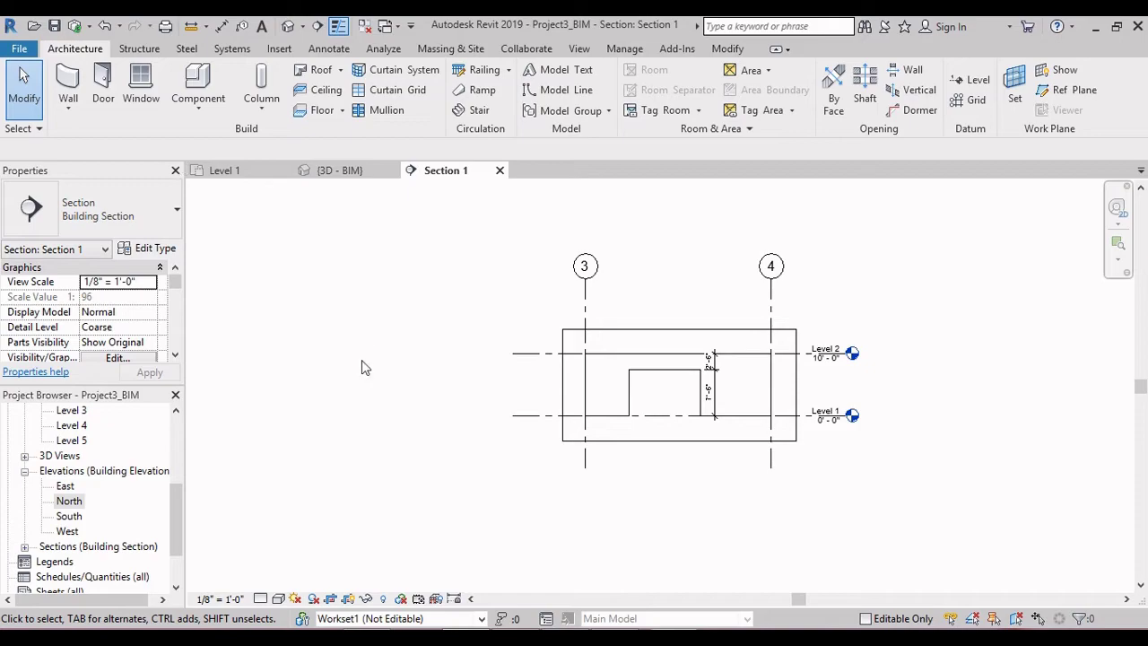
left_click(223, 170)
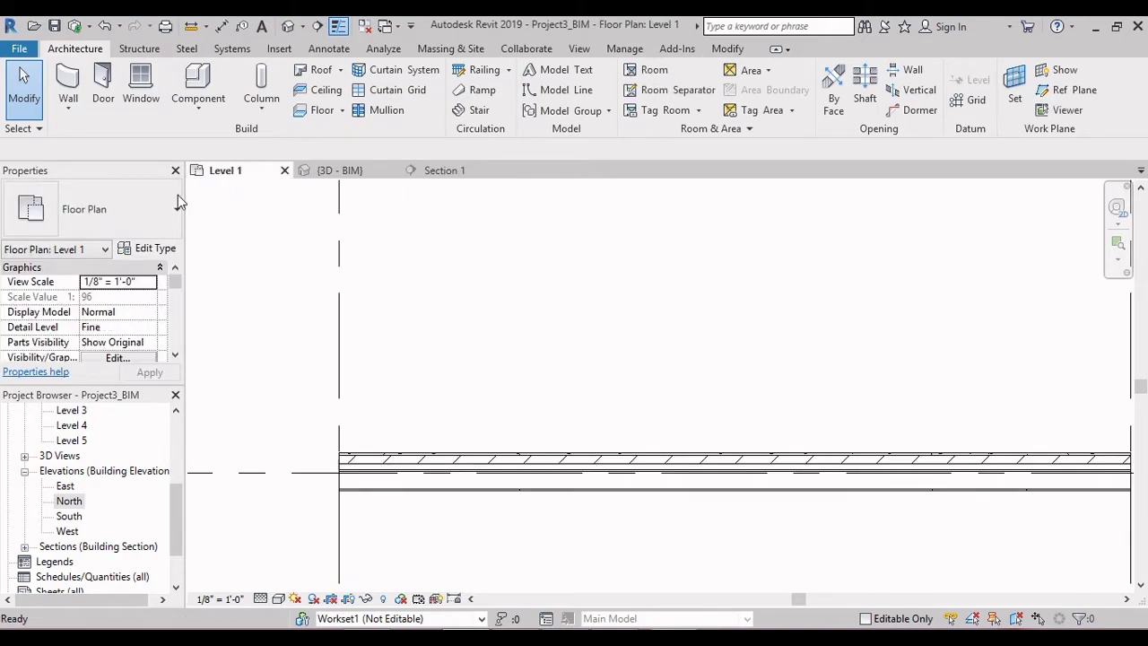
scroll(460, 398, "down", 5)
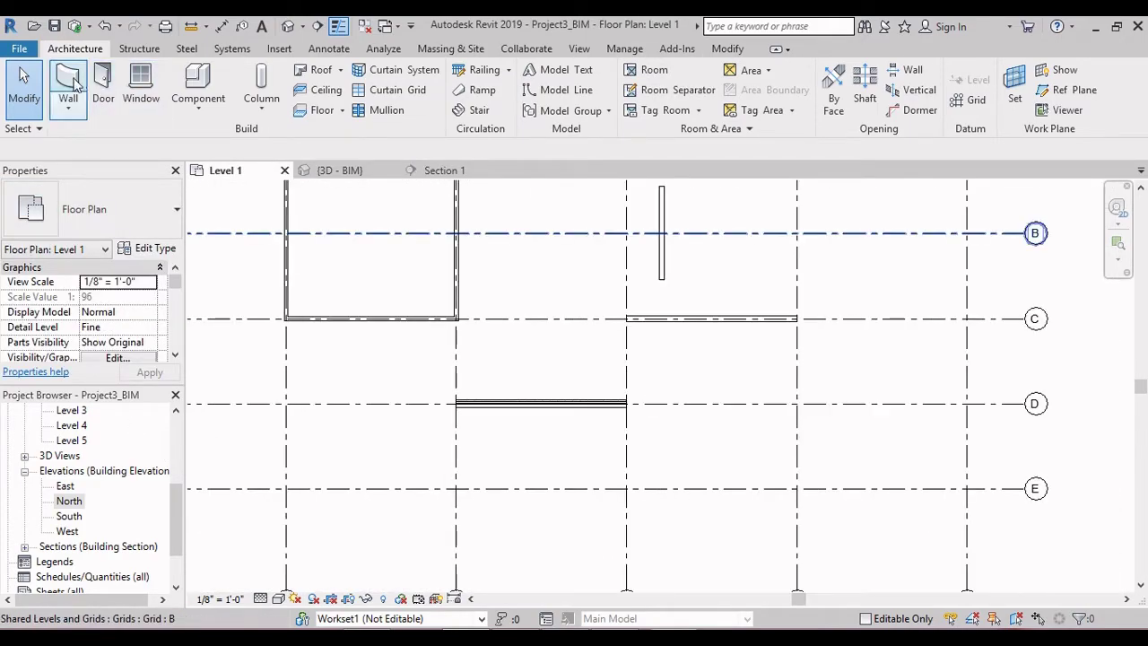
- Draw a 23' Generic - 12" wall along grid D, from 7' past grid 3 to grid 4, and end the wall command
key("w")
key("a")
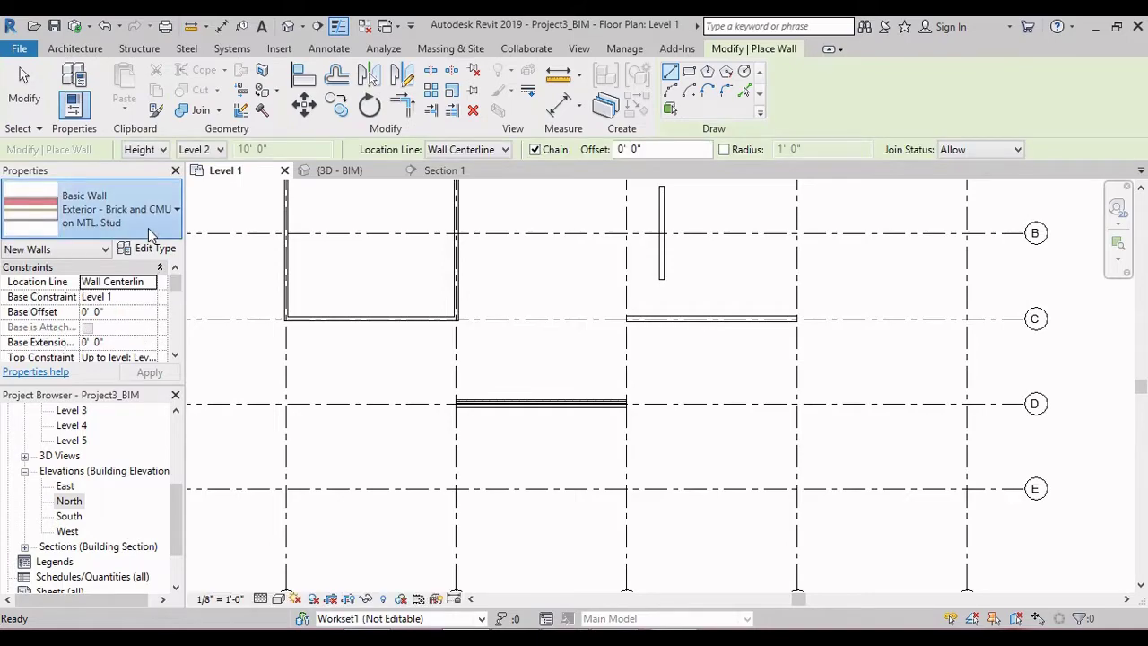
left_click(144, 220)
scroll(130, 363, "down", 5)
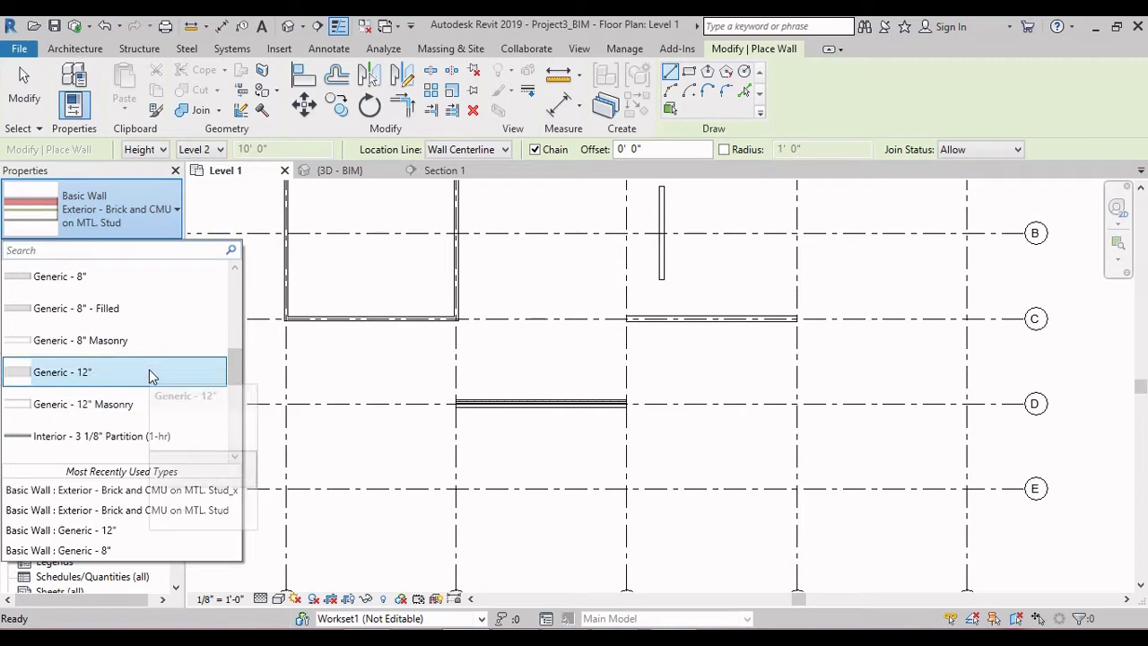
left_click(149, 374)
scroll(699, 376, "up", 4)
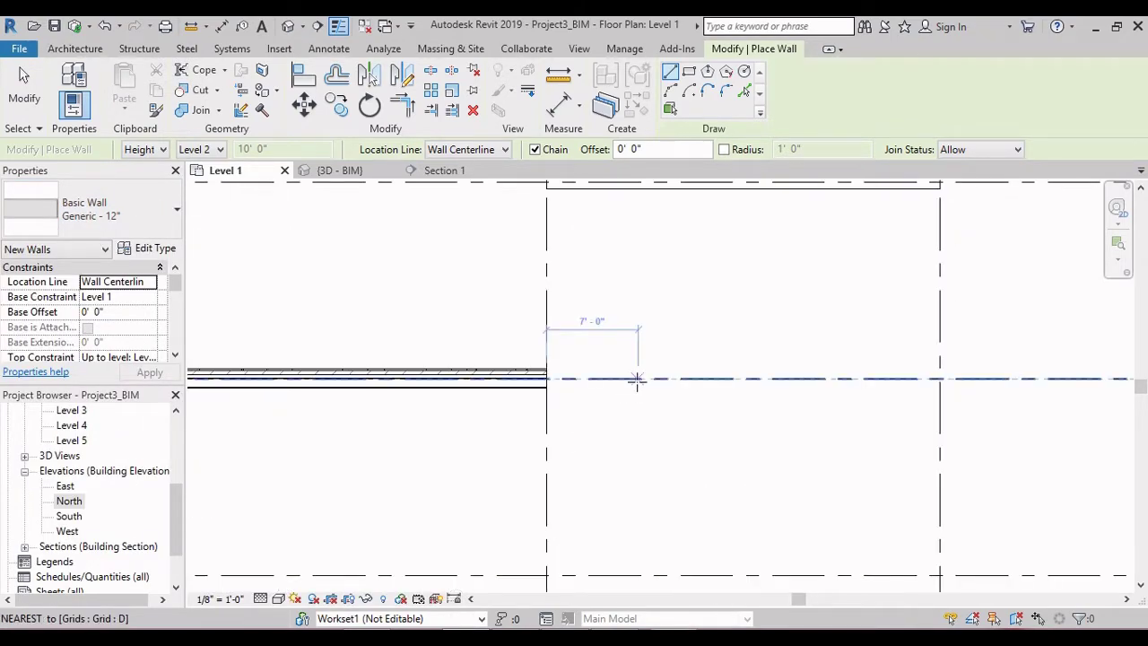
left_click(638, 379)
left_click(938, 379)
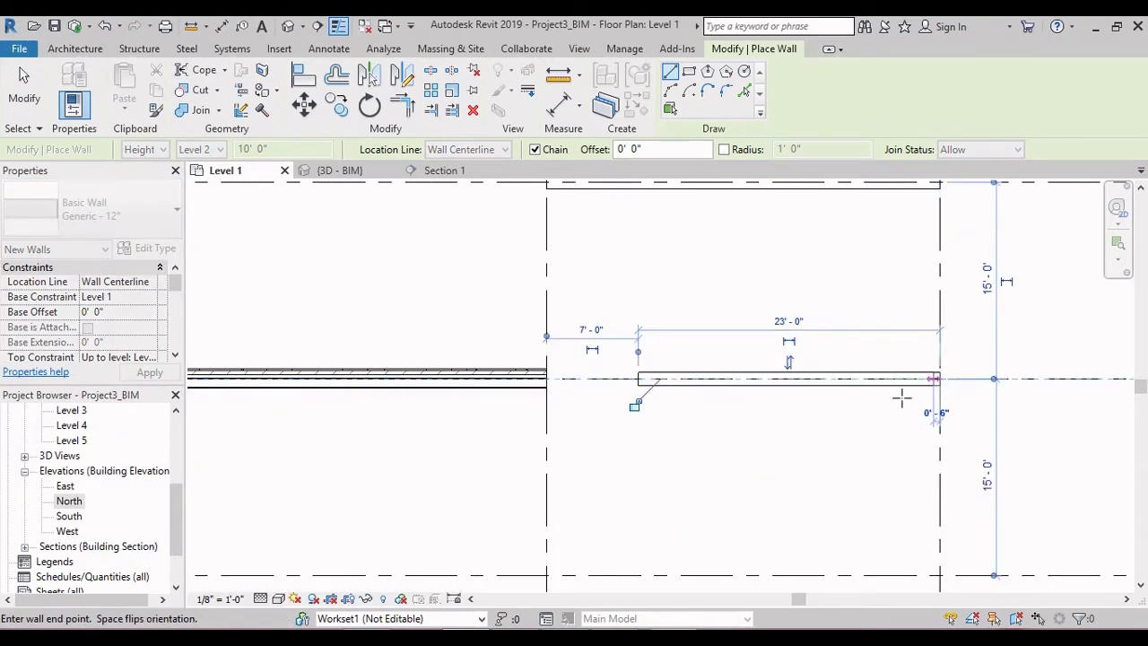
scroll(892, 394, "up", 3)
key("Escape")
key("Escape")
- Add an aligned dimension across the new Generic - 12" wall's thickness, placed just beyond its end nearest grid 3
key("d")
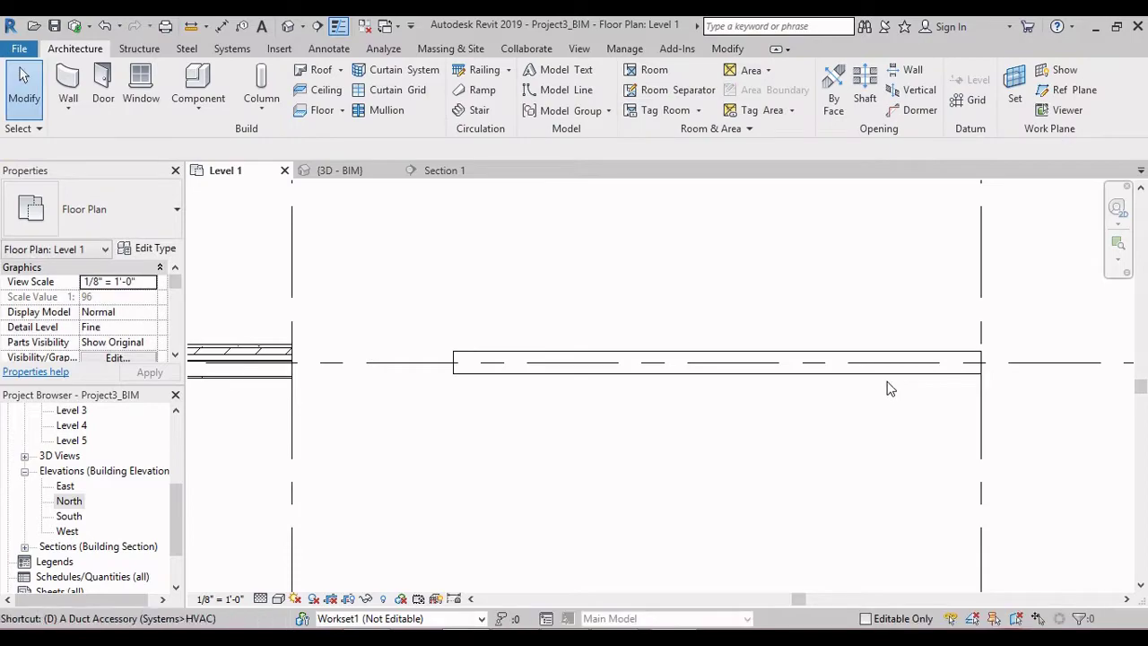
key("i")
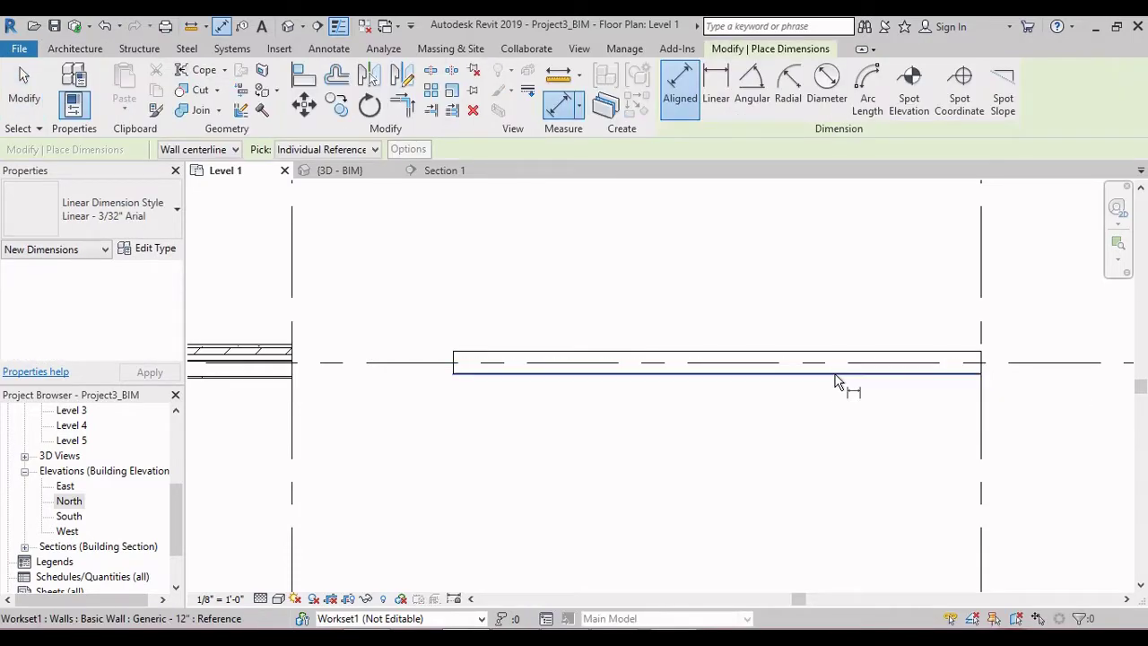
left_click(835, 362)
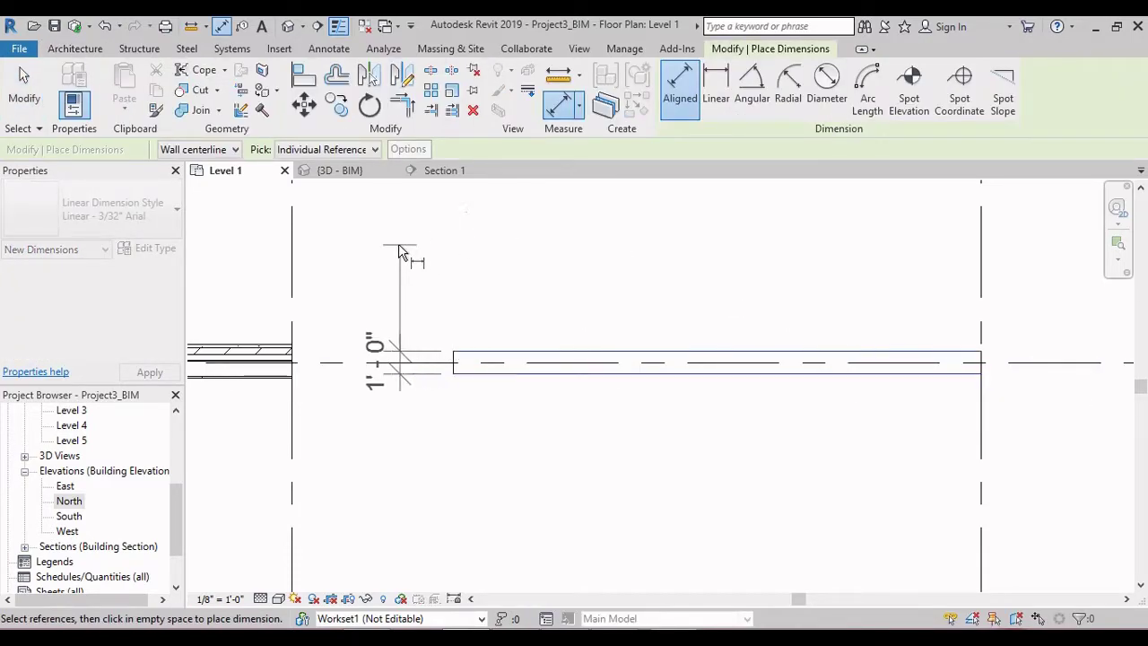
scroll(394, 357, "up", 3)
scroll(394, 357, "up", 1)
key("Escape")
key("Escape")
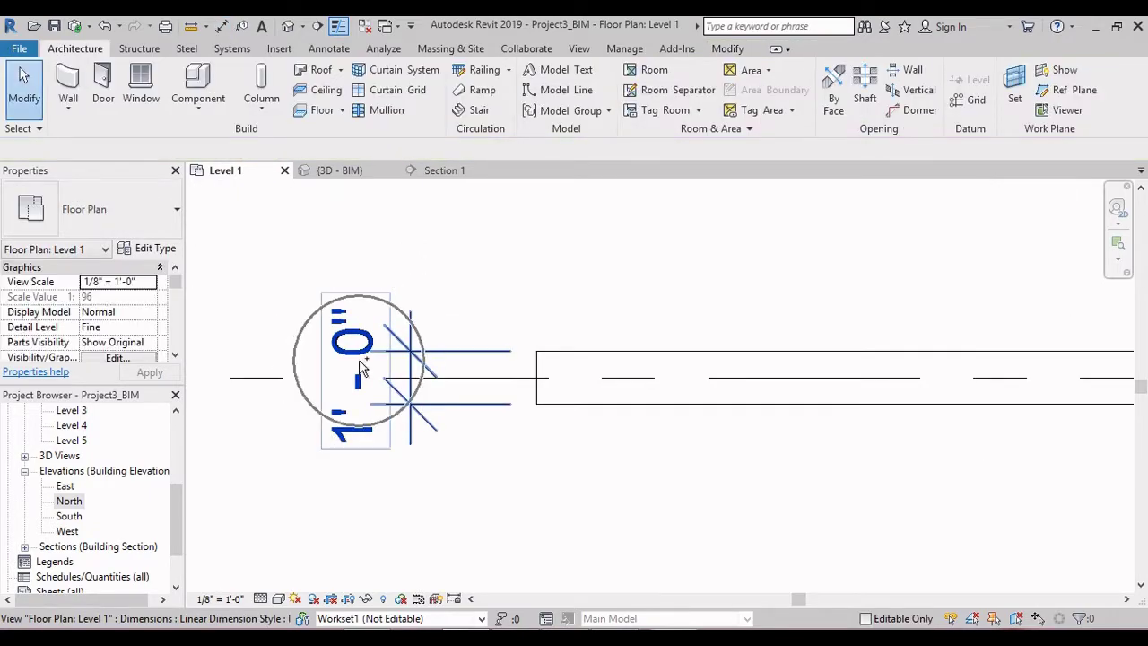
- Duplicate the type of the Generic - 12" wall on grid D under the name Generic - 18"
left_click(630, 359)
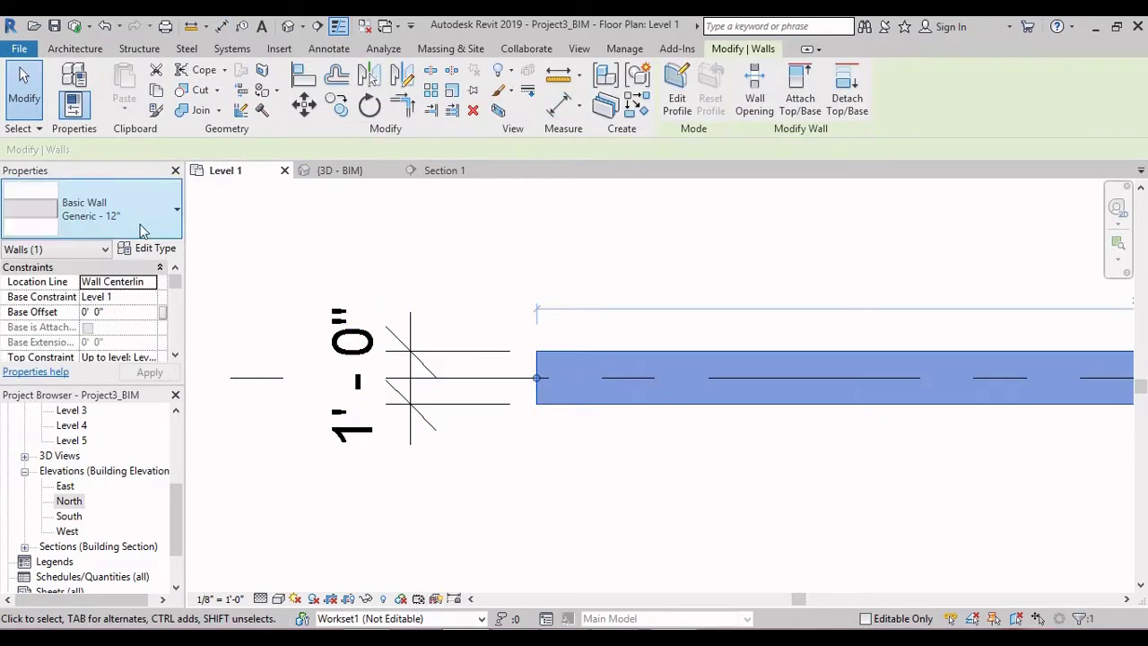
left_click(162, 256)
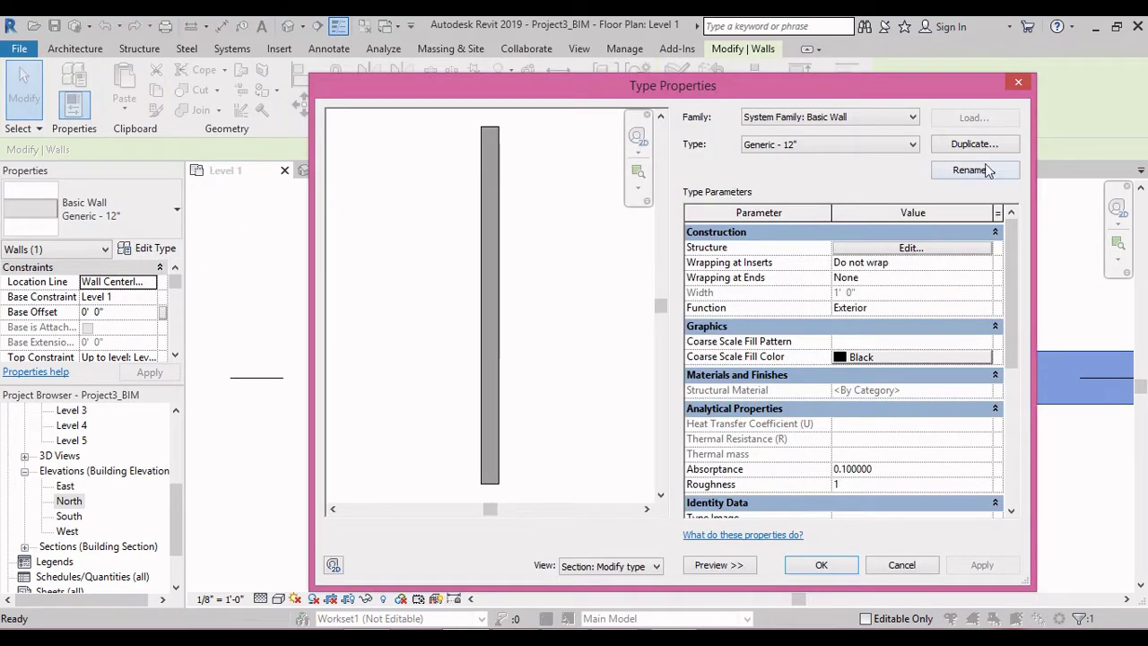
left_click(988, 142)
key("End")
key("BackSpace")
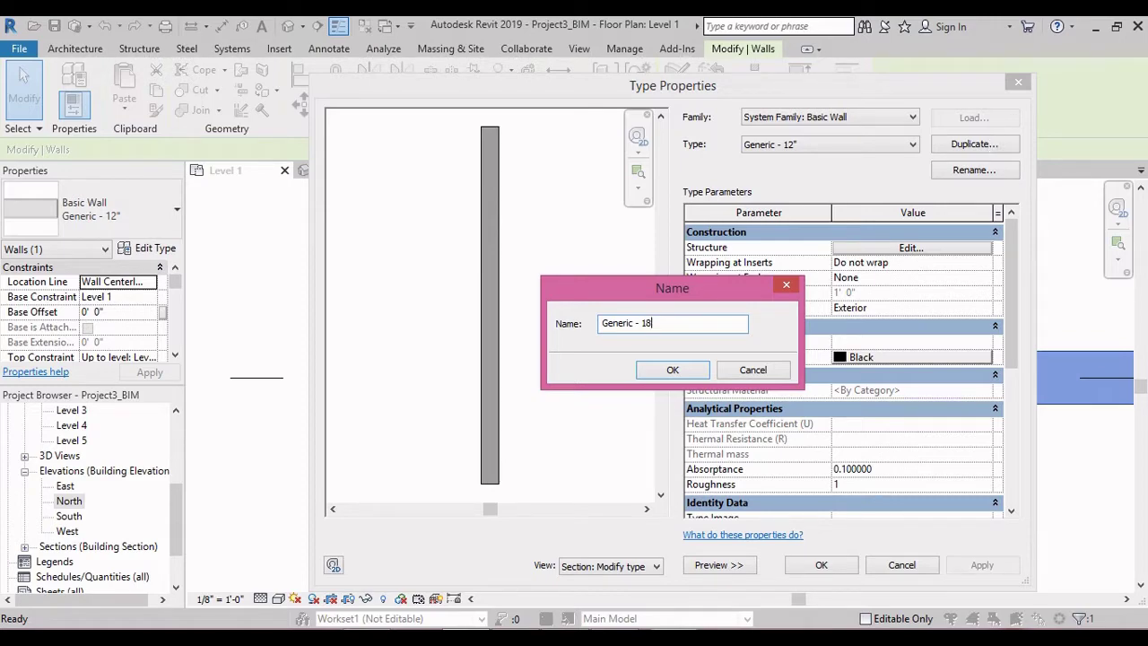
left_click(672, 371)
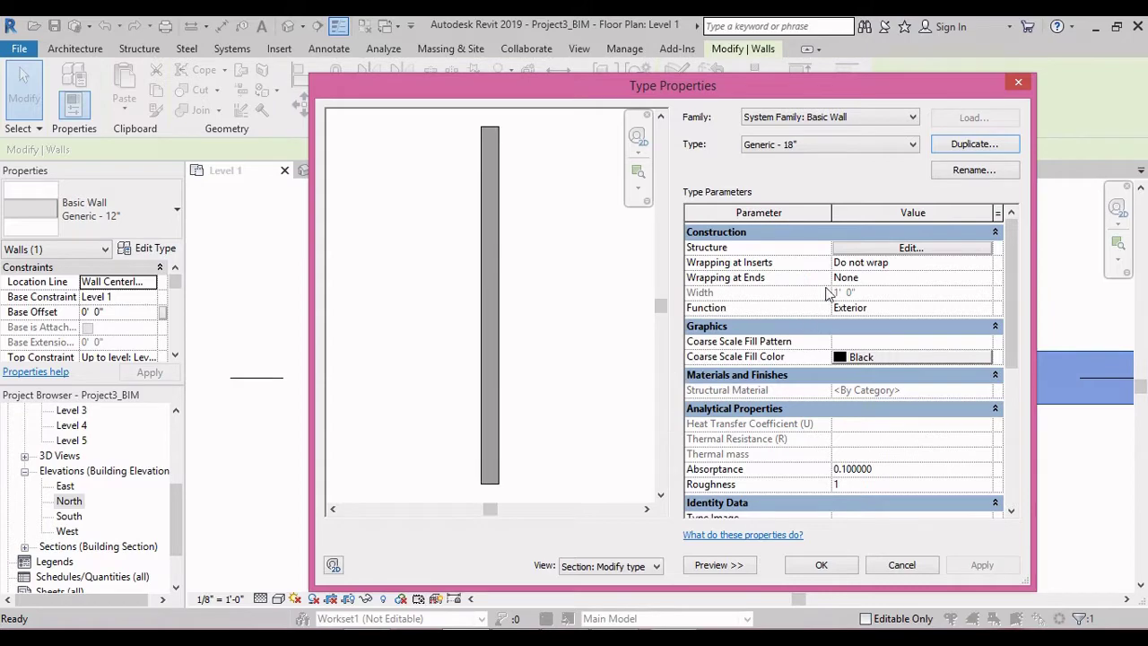
- Set the Generic - 18" type's Structure [1] layer thickness to 18" and apply the type to the wall
left_click(869, 249)
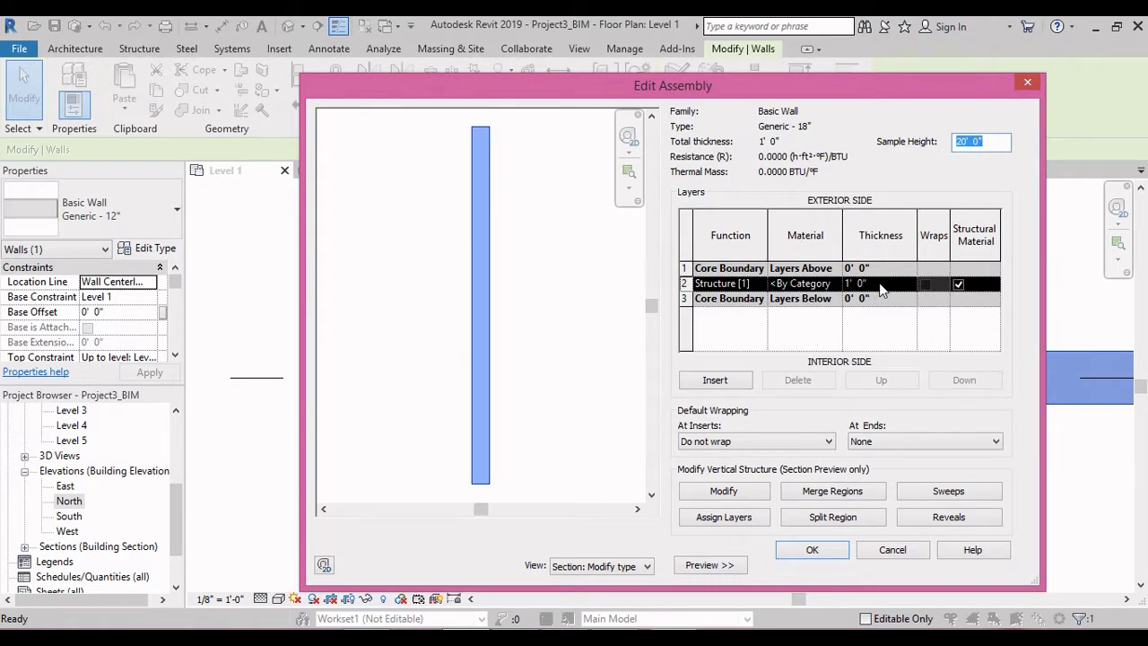
left_click(882, 284)
type("18")
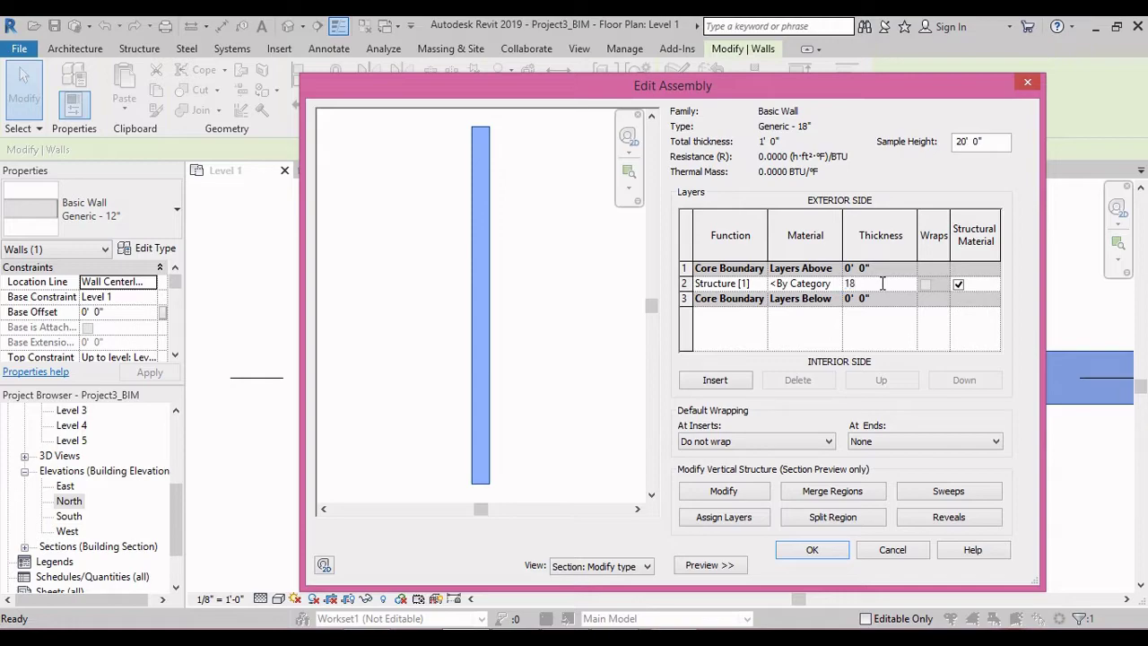
key("Tab")
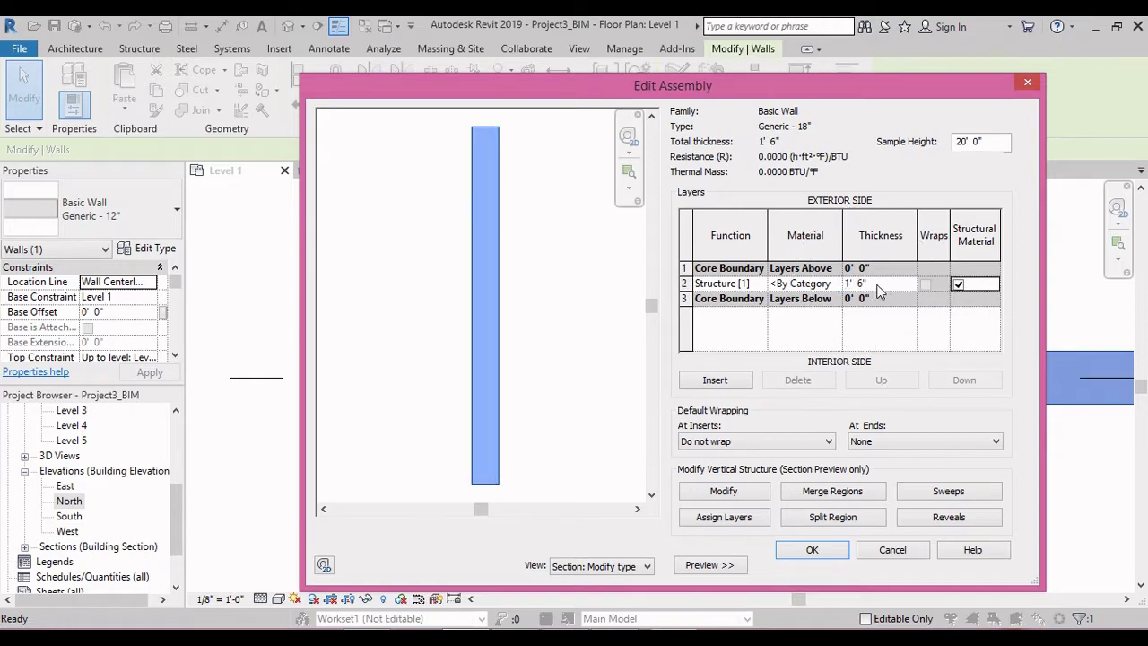
left_click(831, 554)
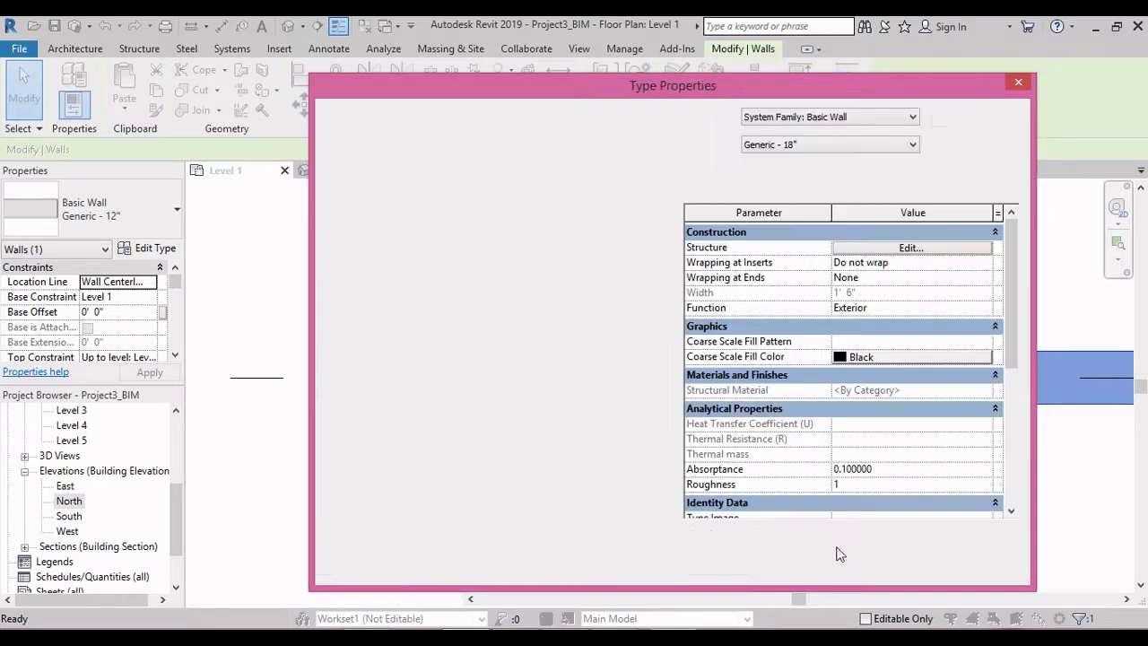
left_click(829, 567)
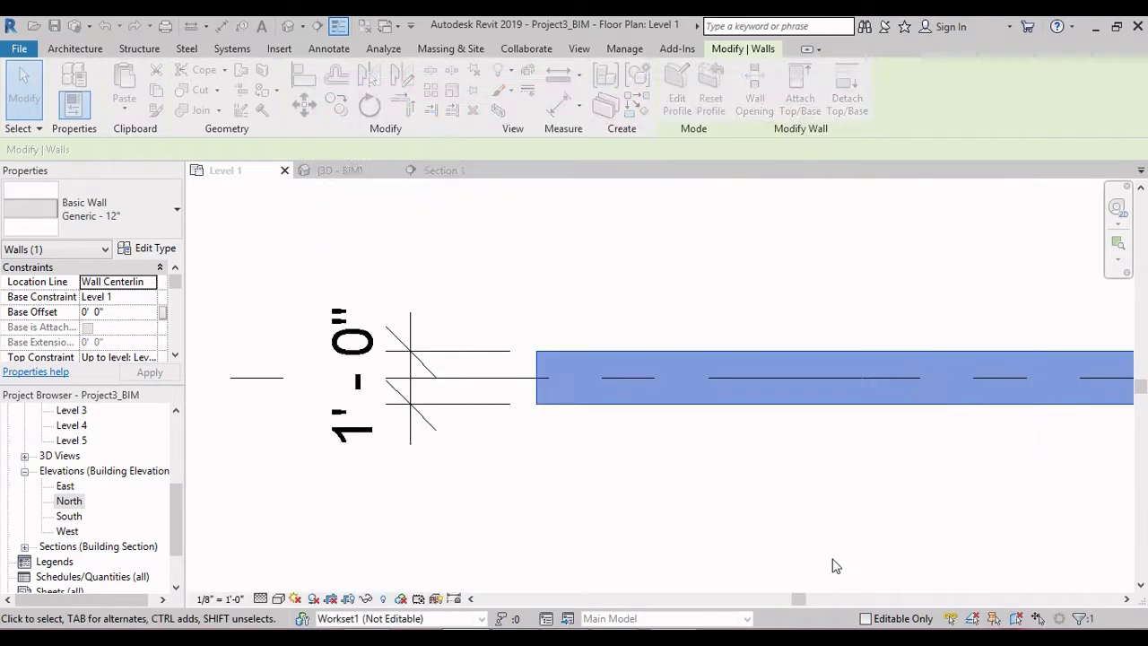
left_click(694, 466)
scroll(697, 467, "down", 3)
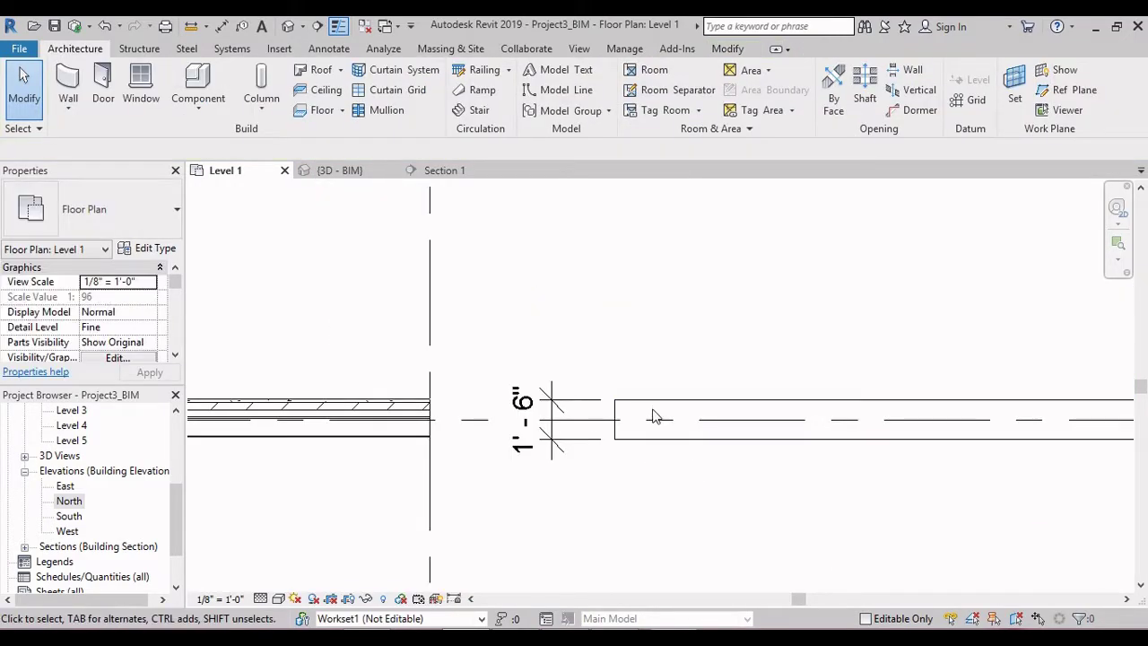
- Check the modified wall's assigned type and its entry in the list of wall types, and deselect the wall
left_click(654, 417)
scroll(466, 359, "down", 2)
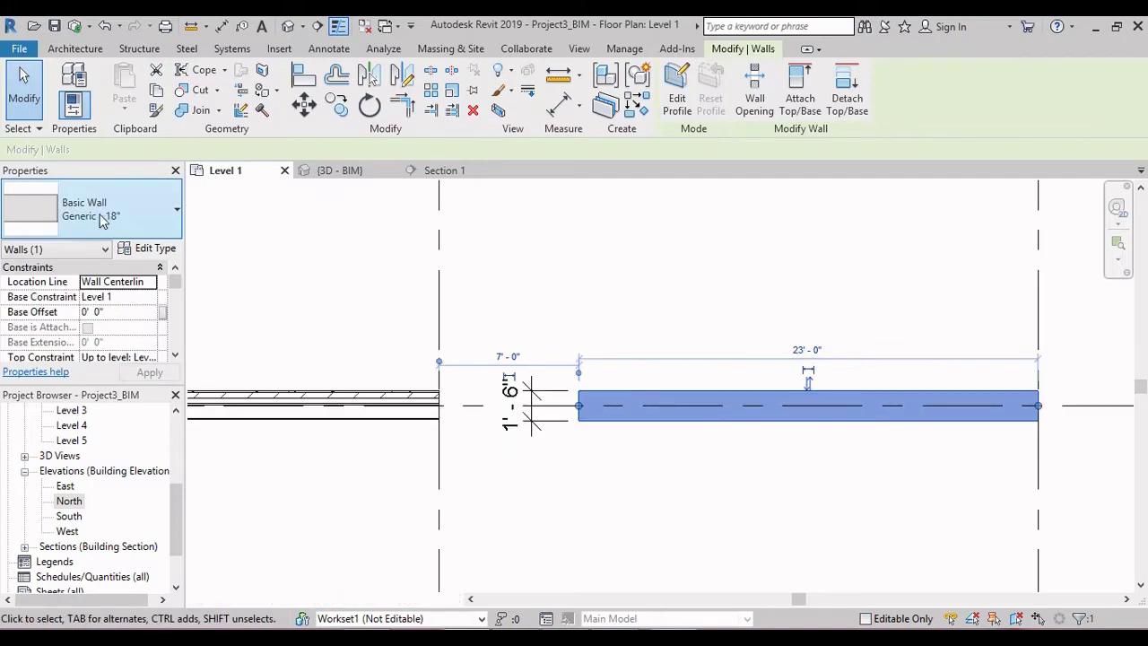
left_click(112, 220)
scroll(126, 339, "up", 1)
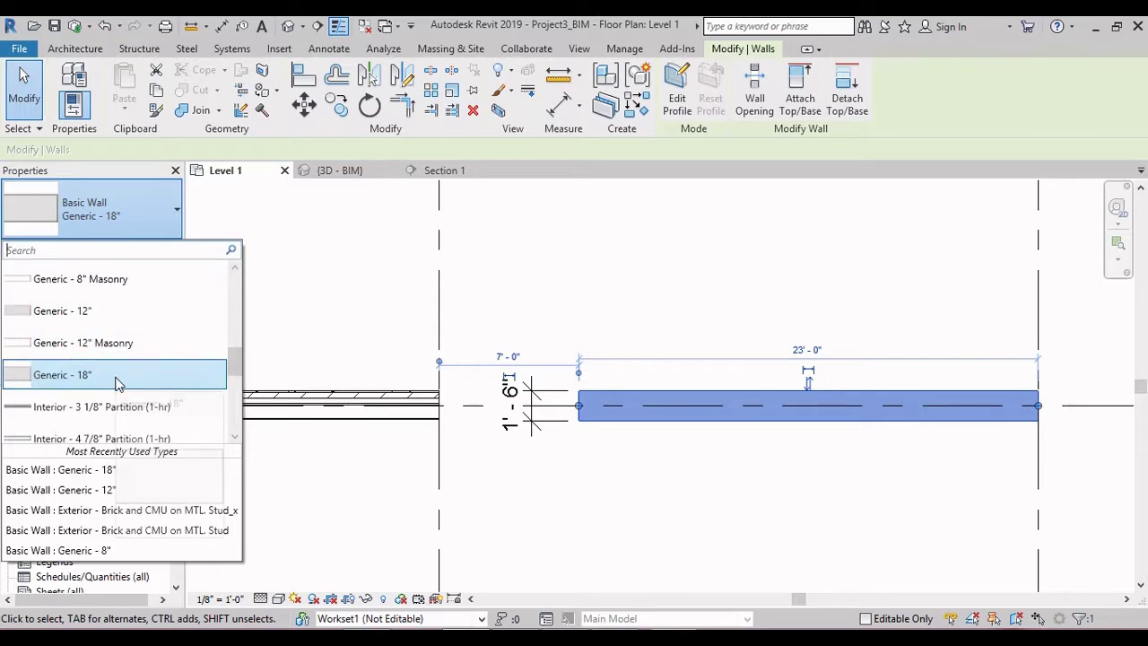
left_click(725, 502)
scroll(729, 505, "down", 2)
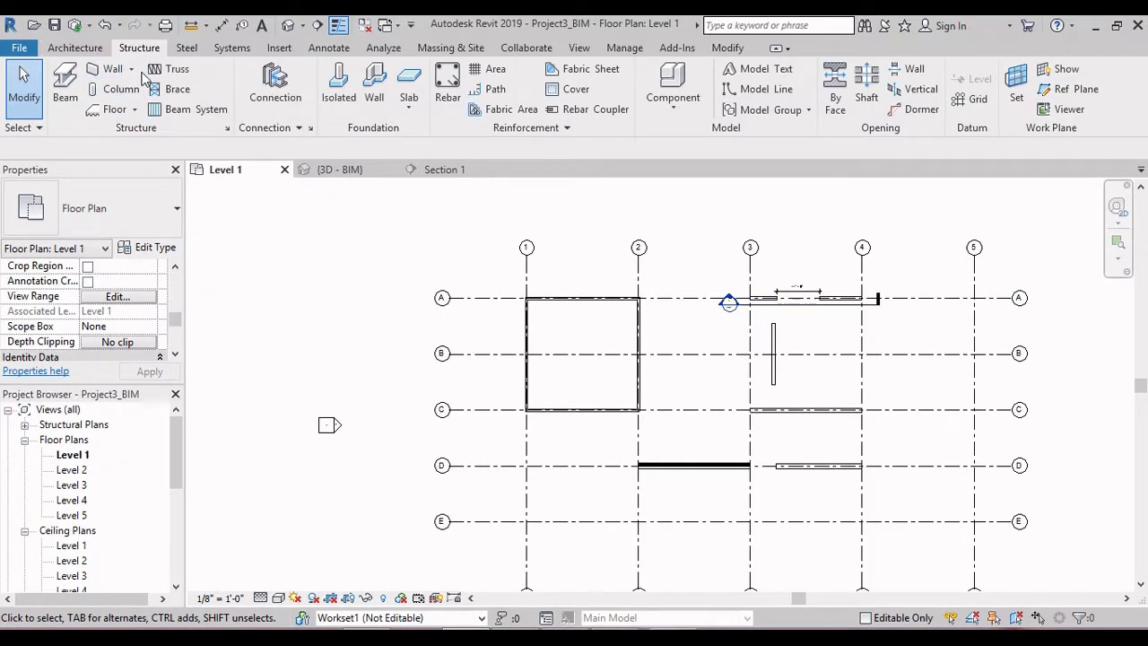
left_click(97, 50)
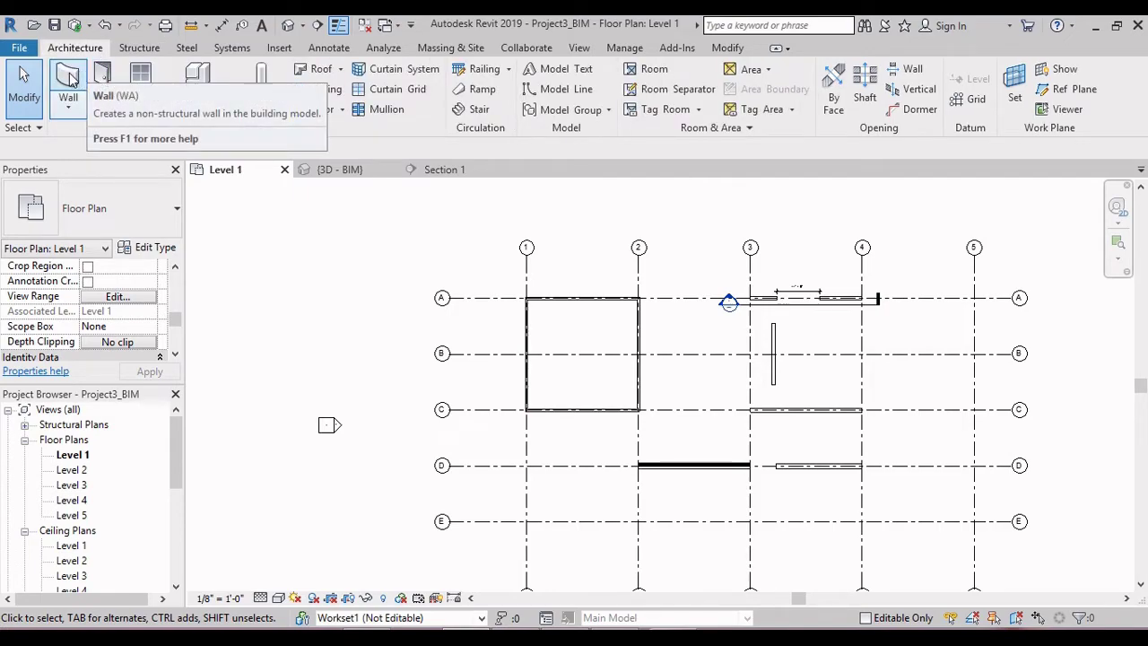
left_click(72, 79)
left_click(126, 213)
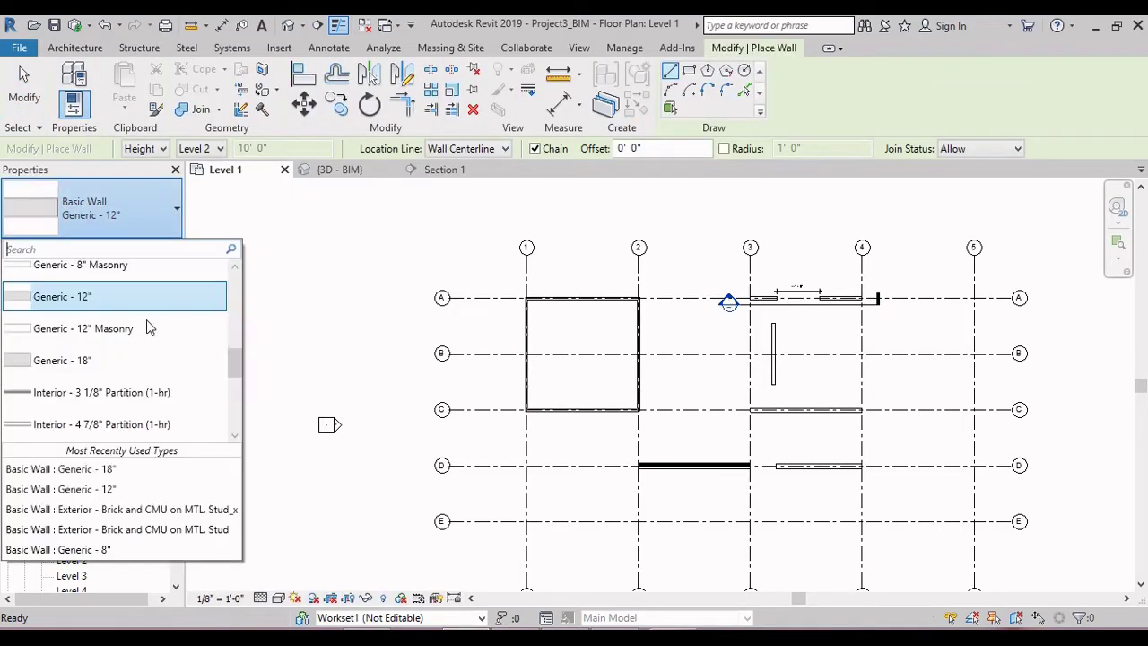
left_click(241, 358)
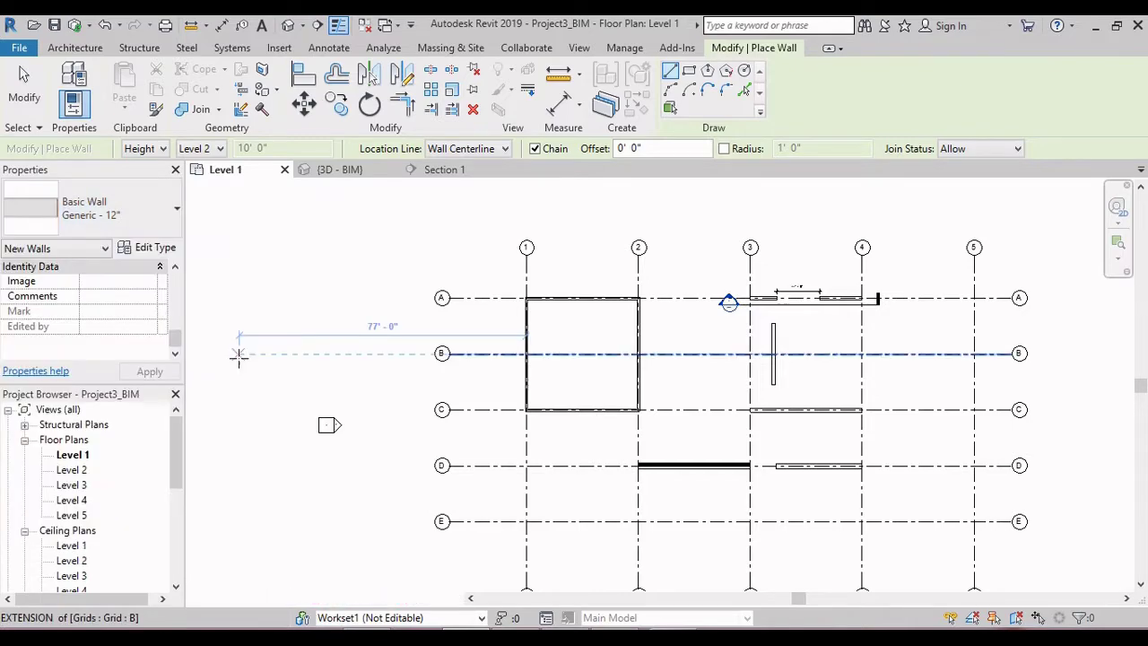
key("Escape")
key("Escape")
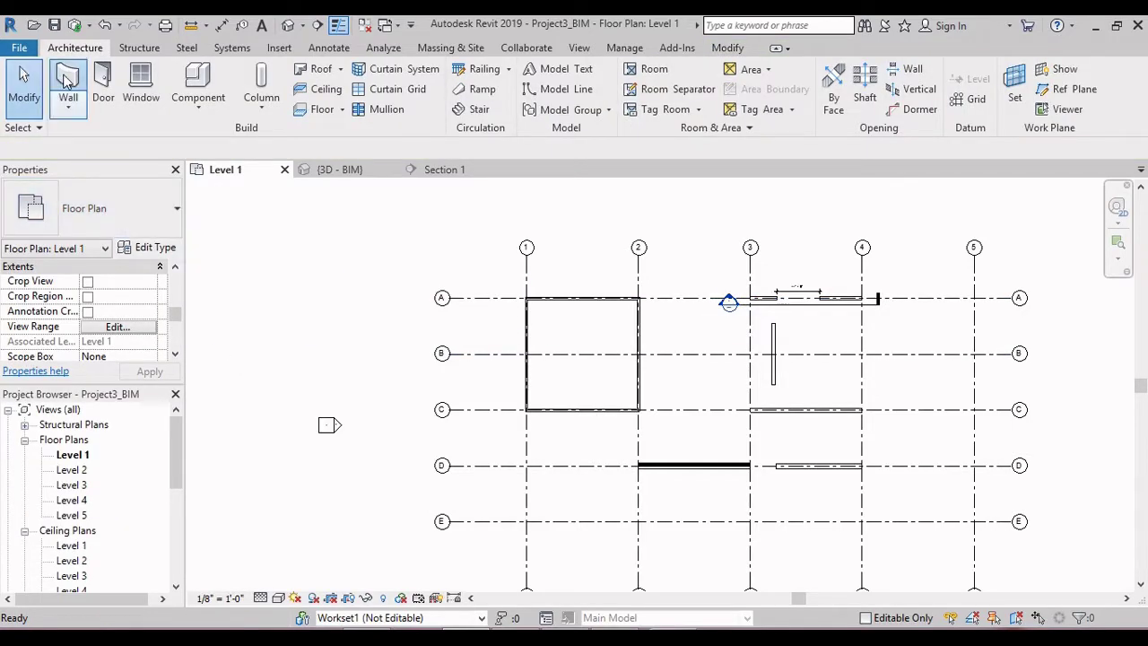
- Draw a 30' stacked wall of type Exterior - Brick Over CMU w Metal Stud along grid D, from grid 1 to grid 2
left_click(64, 80)
left_click(139, 220)
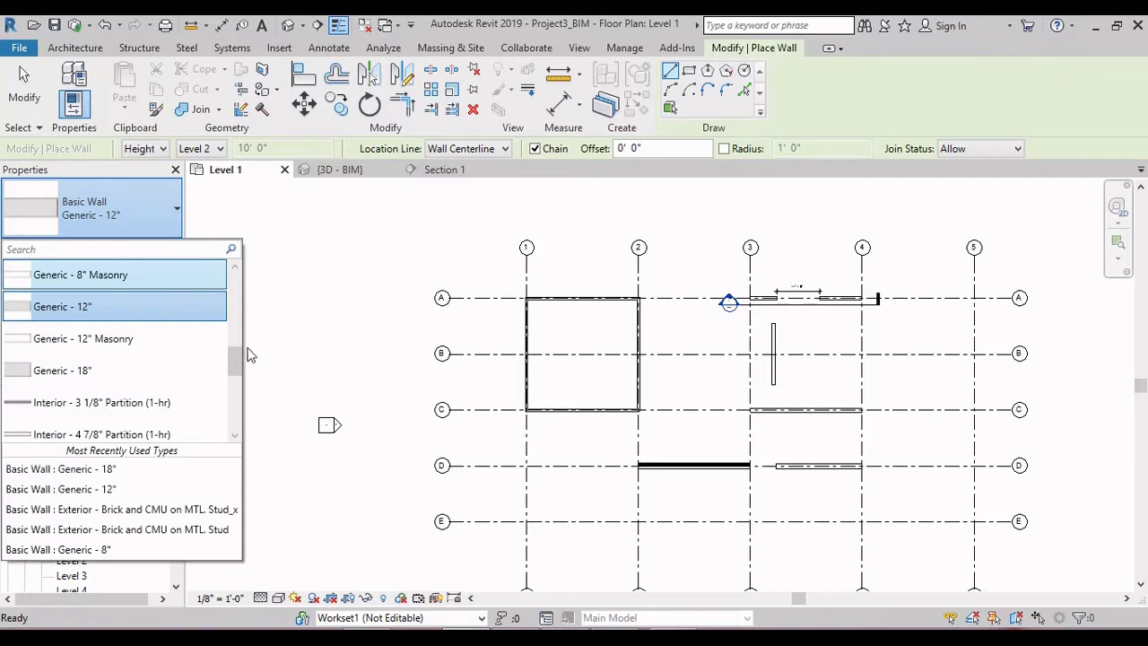
left_click_drag(236, 359, 238, 427)
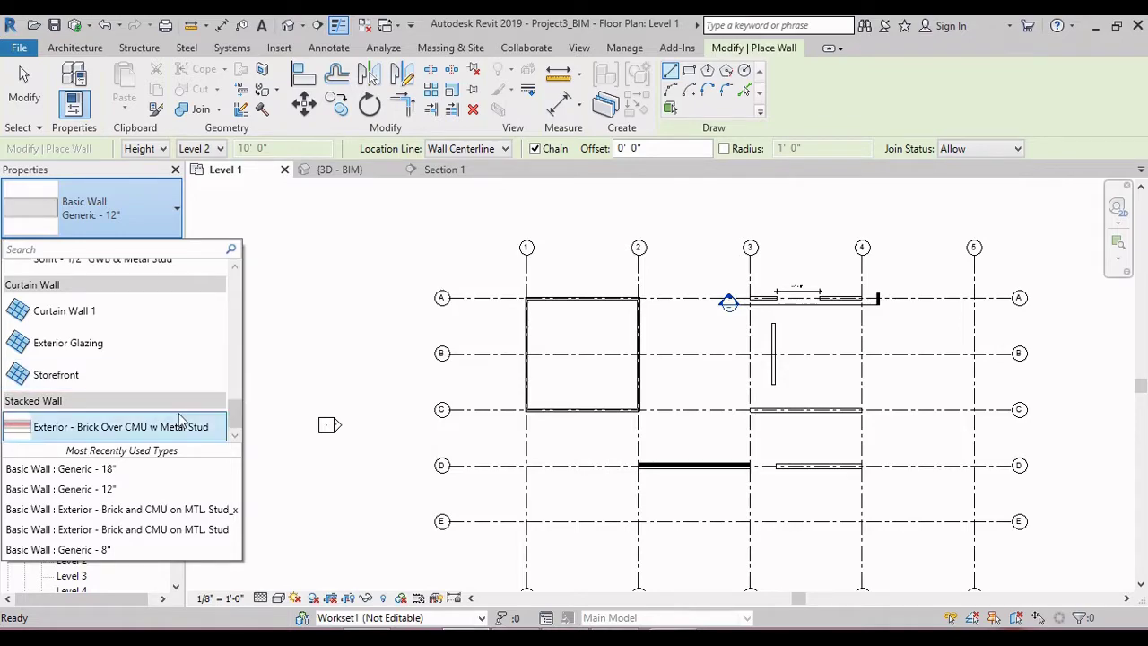
mouse_move(175, 433)
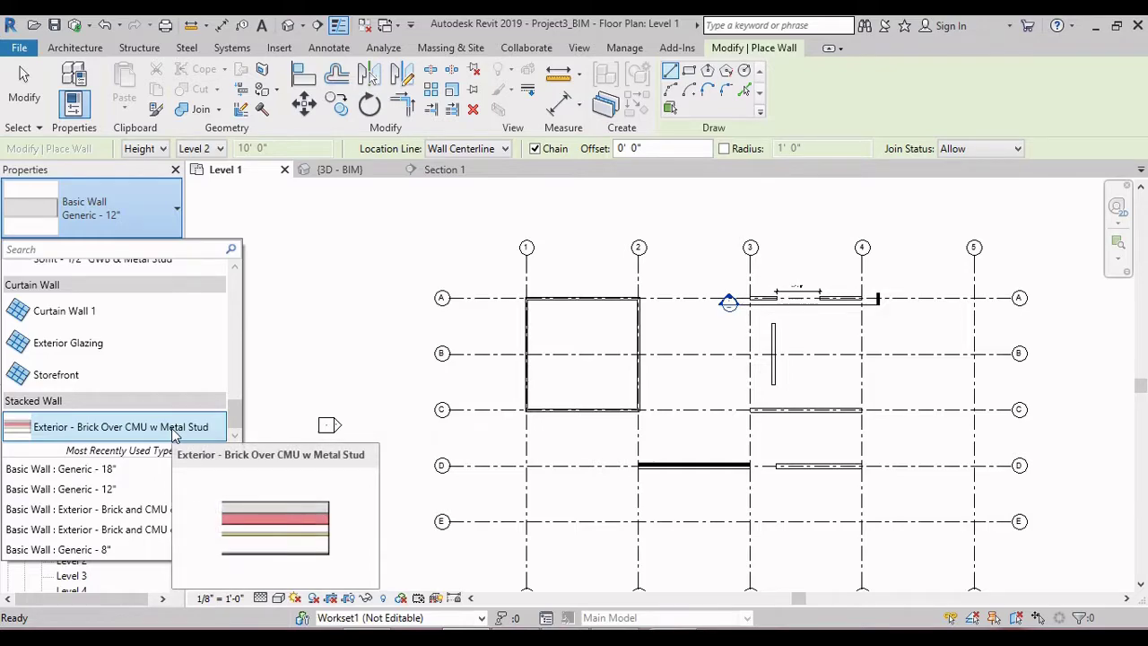
left_click(175, 428)
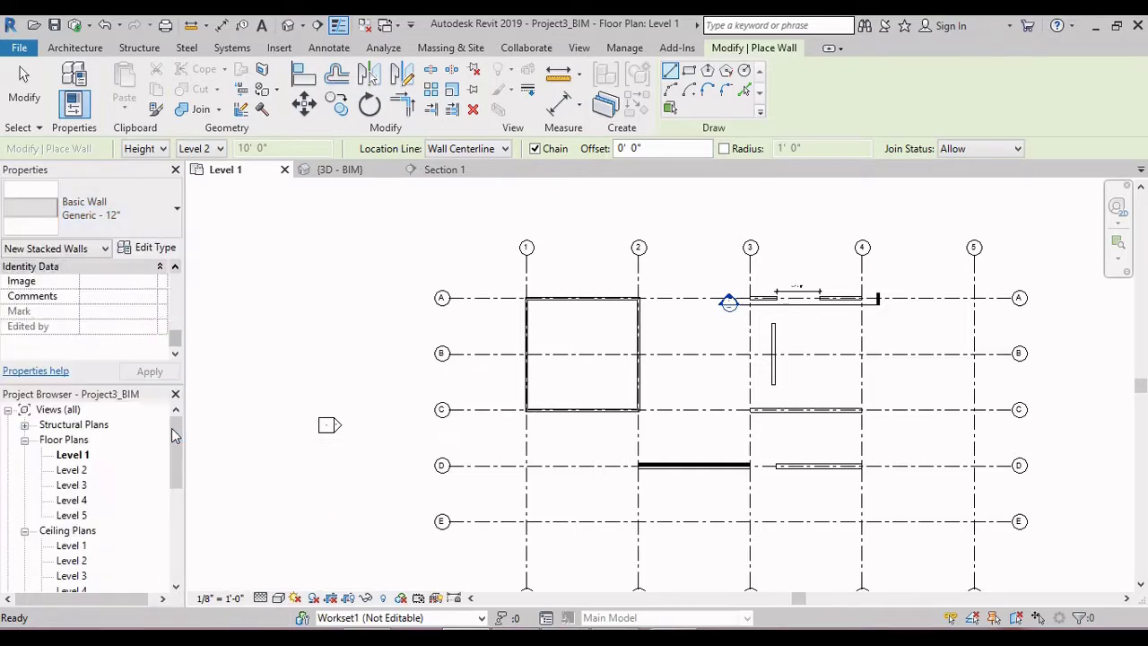
scroll(583, 488, "up", 3)
middle_click_drag(580, 495, 687, 415)
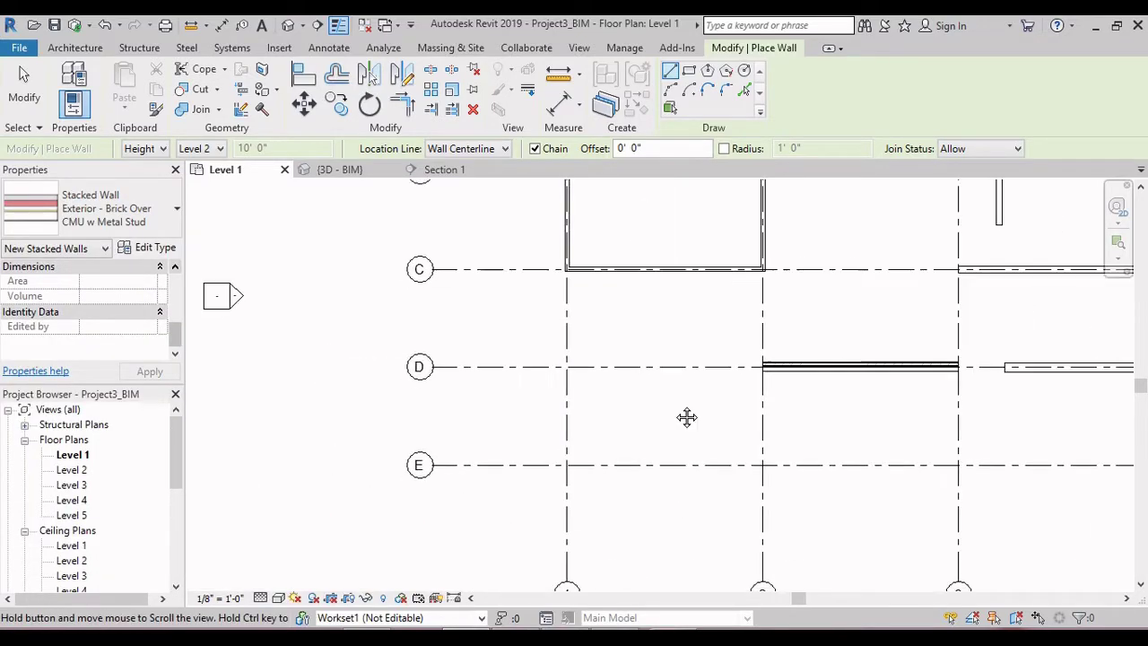
scroll(643, 389, "up", 2)
left_click(538, 358)
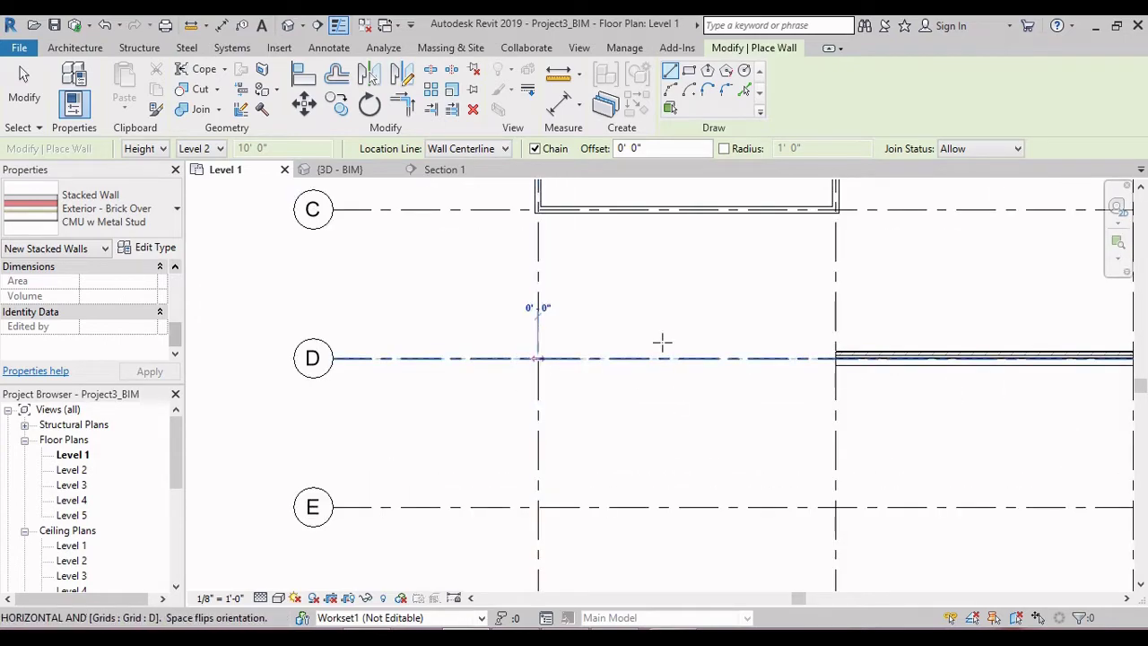
left_click(834, 358)
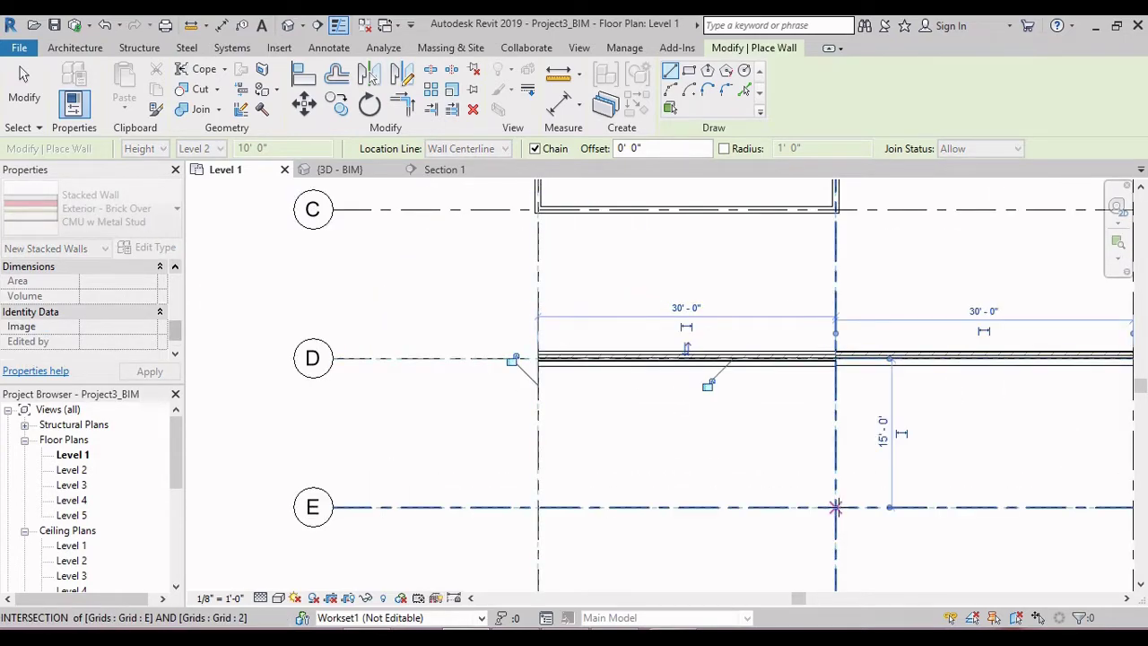
- Continue the chain with a 15' stacked wall along grid 2 from grid D to grid E, and end the wall command
left_click(836, 506)
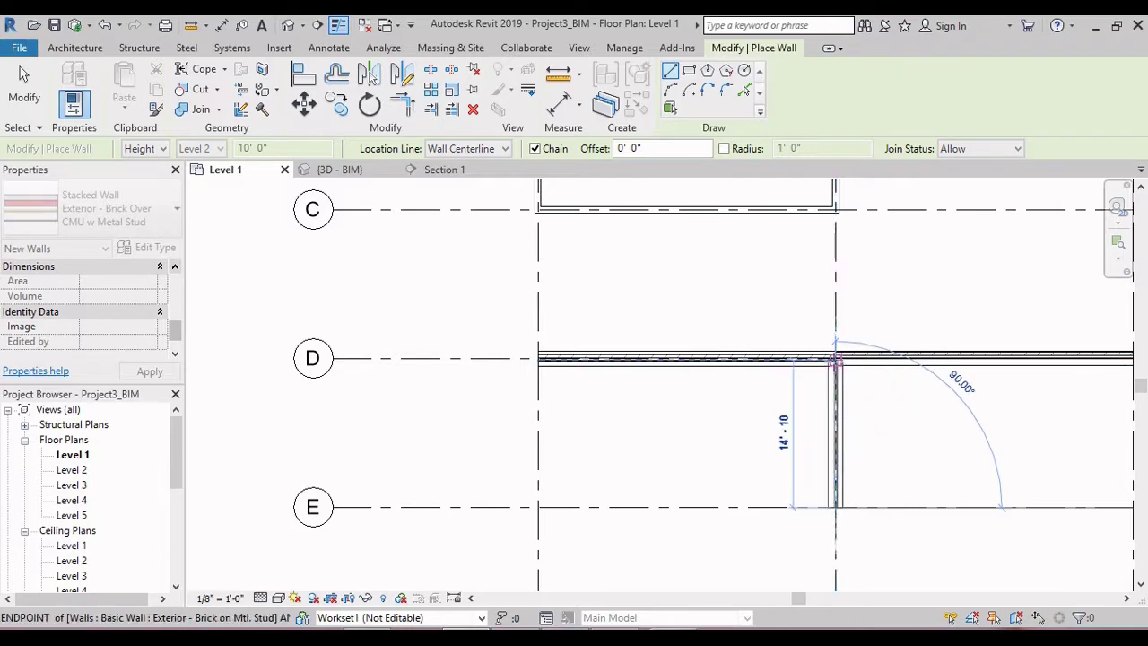
left_click(935, 371)
key("Escape")
key("Escape")
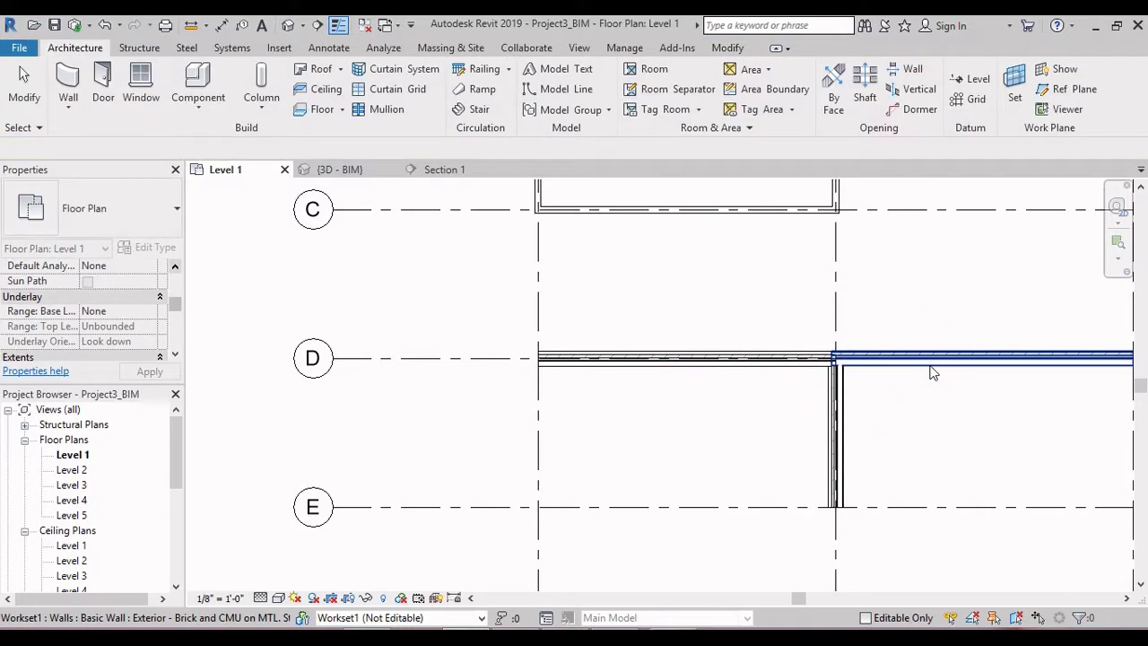
- Delete the brick and CMU wall on grid D between grids 2 and 3, and the stacked wall along grid 2
left_click(933, 373)
key("Delete")
scroll(818, 386, "up", 3)
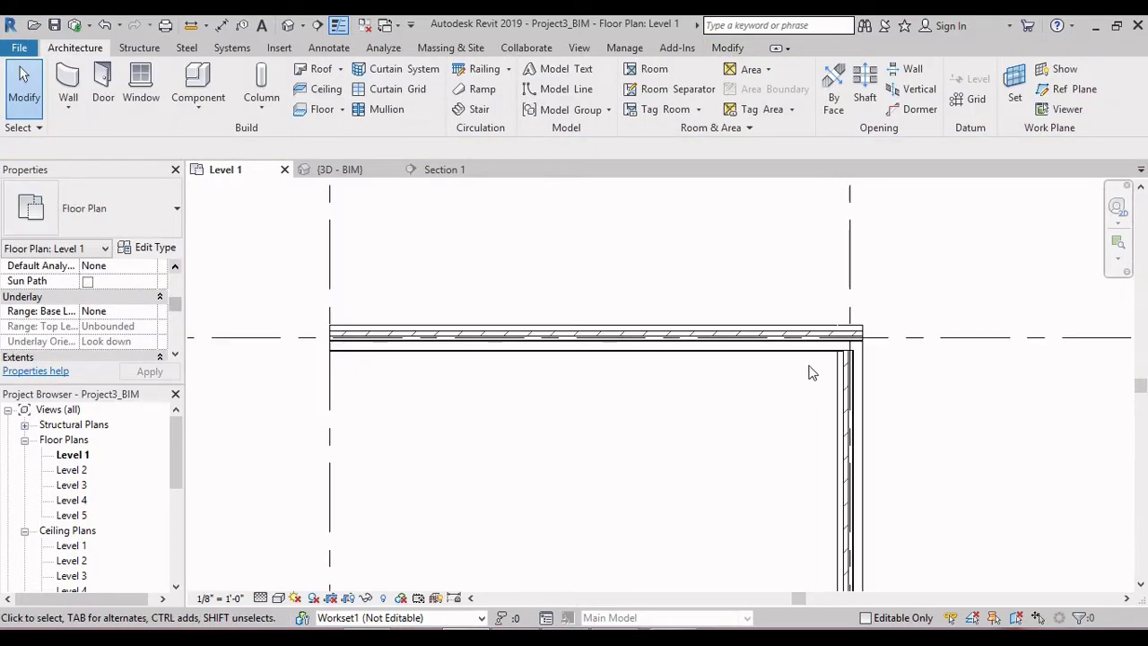
left_click(856, 416)
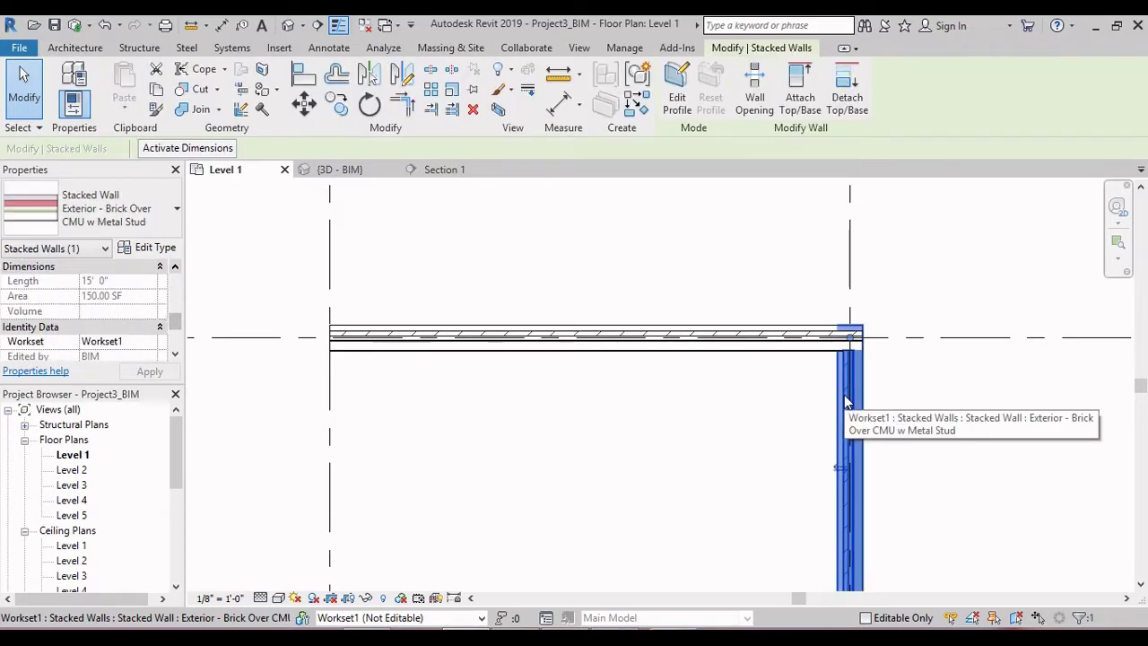
key("Delete")
left_click(789, 370)
scroll(718, 359, "up", 3)
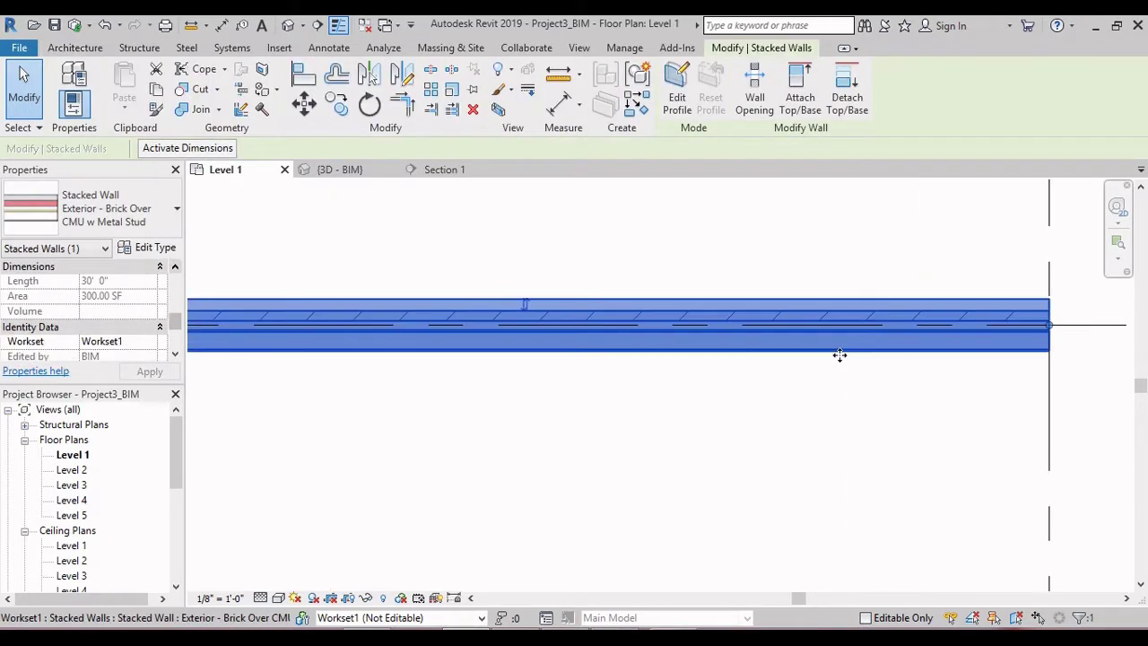
scroll(709, 385, "down", 5)
key("Escape")
- Place a vertical section line across the stacked wall on grid D, between grids 1 and 2
left_click(316, 25)
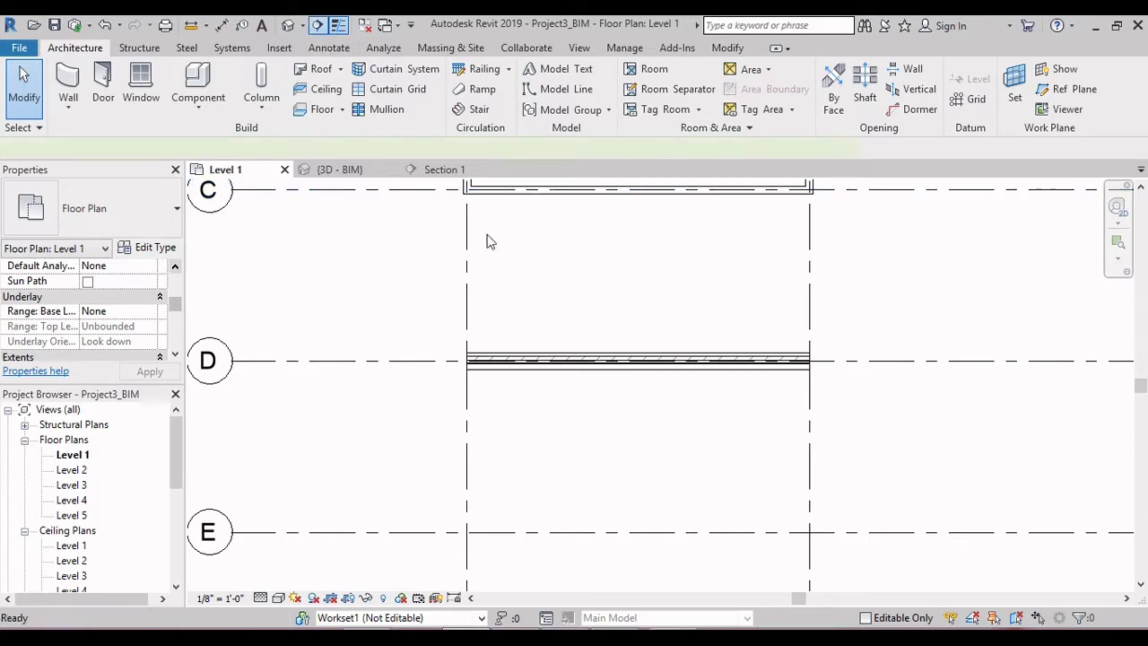
left_click(577, 361)
left_click(596, 414)
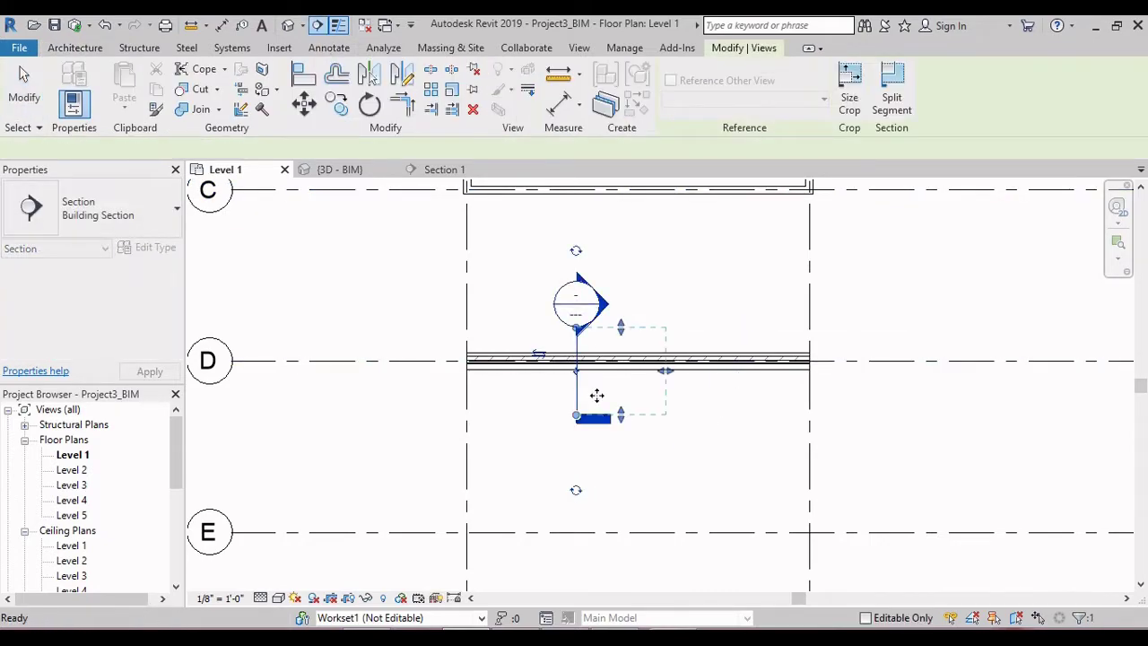
scroll(595, 408, "up", 2)
key("Escape")
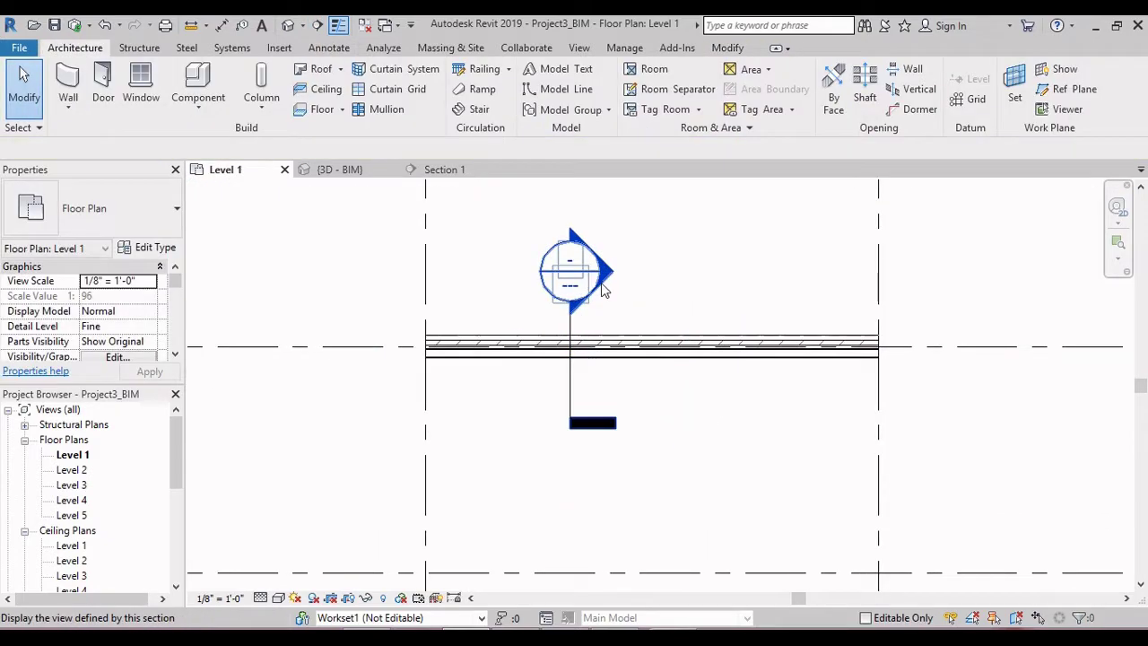
- Open the new section's view and examine the stacked wall's profile between Level 1 and Level 2
double_click(601, 282)
scroll(651, 469, "up", 1)
middle_click_drag(651, 469, 595, 398)
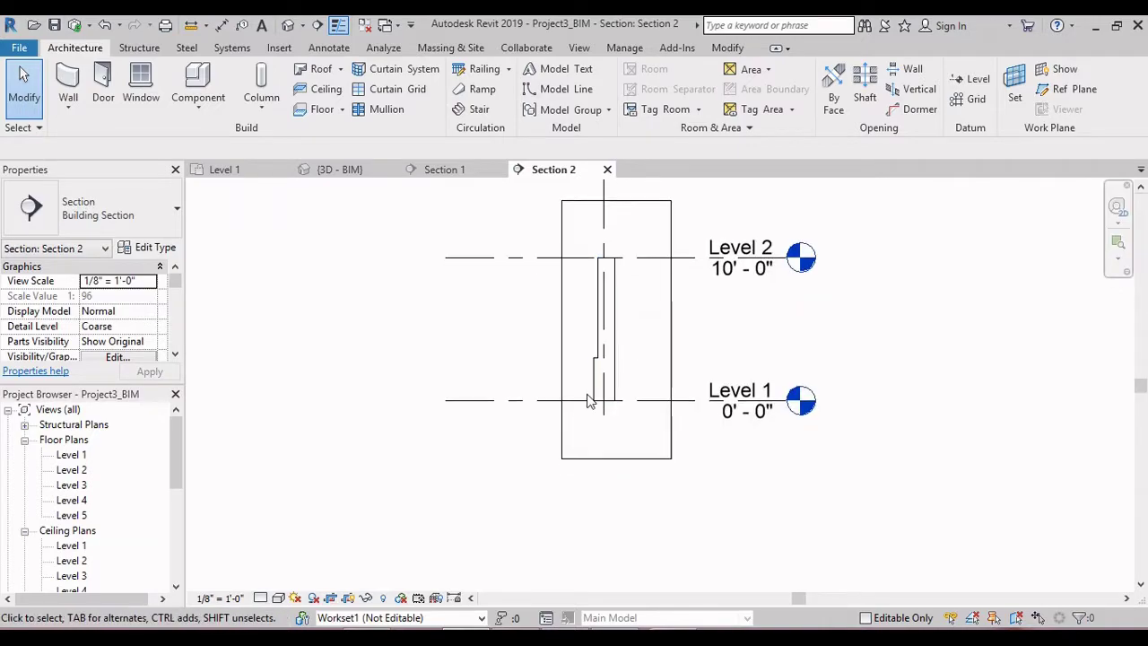
scroll(615, 351, "up", 3)
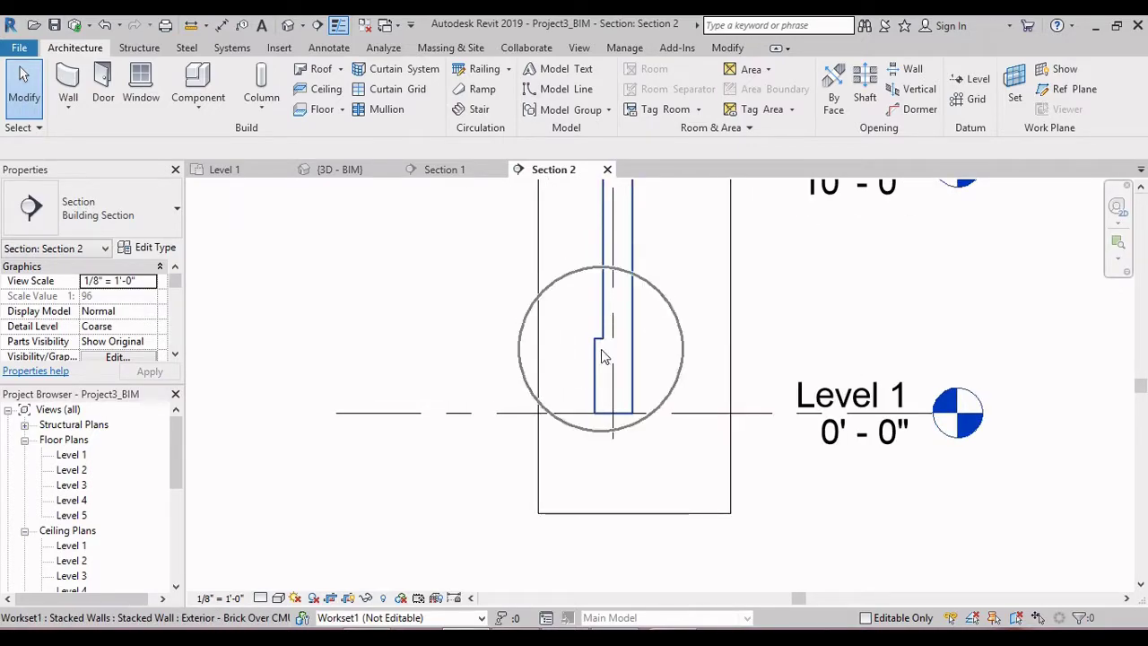
middle_click_drag(602, 352, 603, 421)
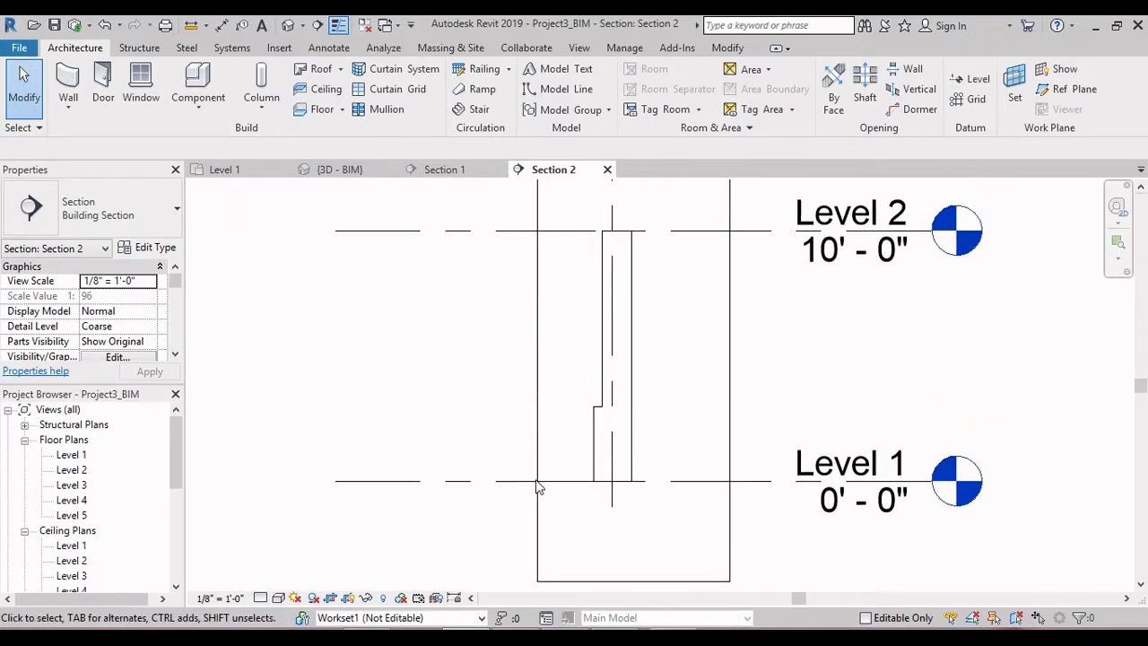
- Set the section view's detail level to Fine and examine the stacked wall's layers
left_click(259, 598)
left_click(283, 581)
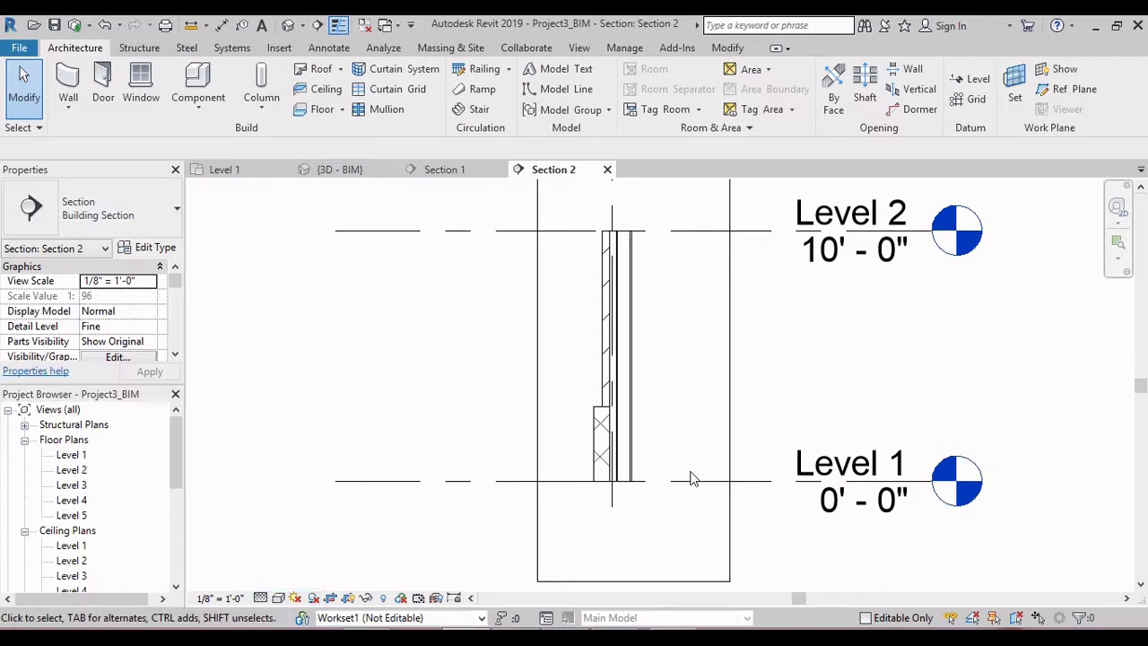
scroll(666, 407, "up", 3)
scroll(602, 399, "down", 3)
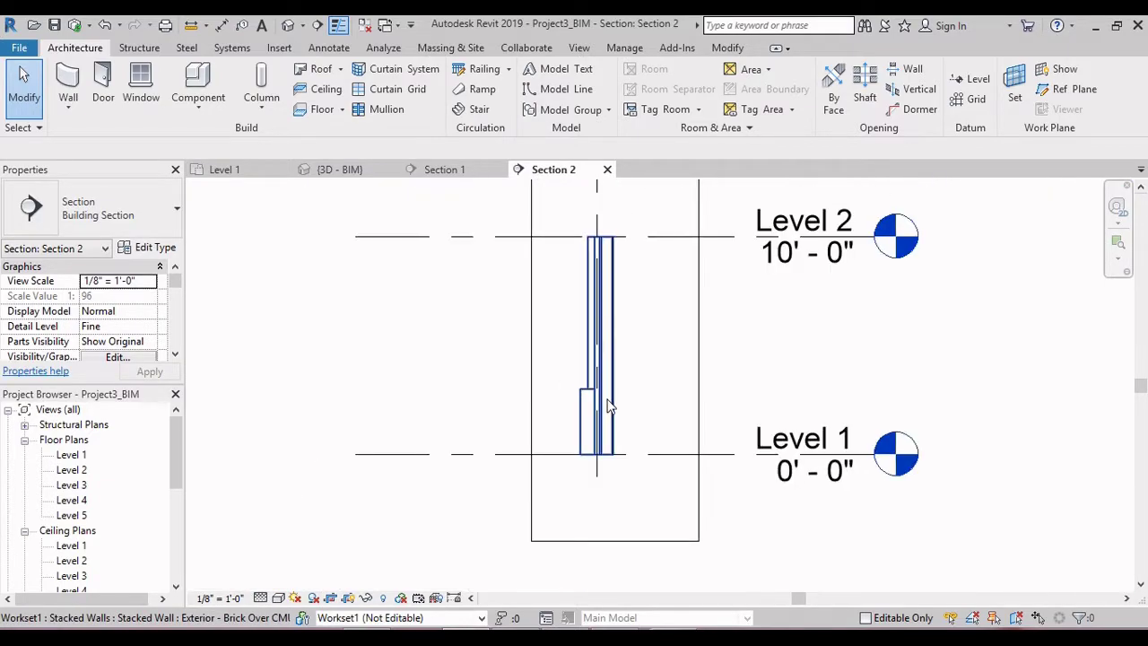
- Duplicate the stacked wall's type as "Exterior - Brick Over CMU w Metal Stud 2"
left_click(614, 399)
scroll(625, 393, "up", 1)
mouse_move(625, 392)
middle_mouse_down()
mouse_move(631, 415)
mouse_move(618, 414)
middle_mouse_up()
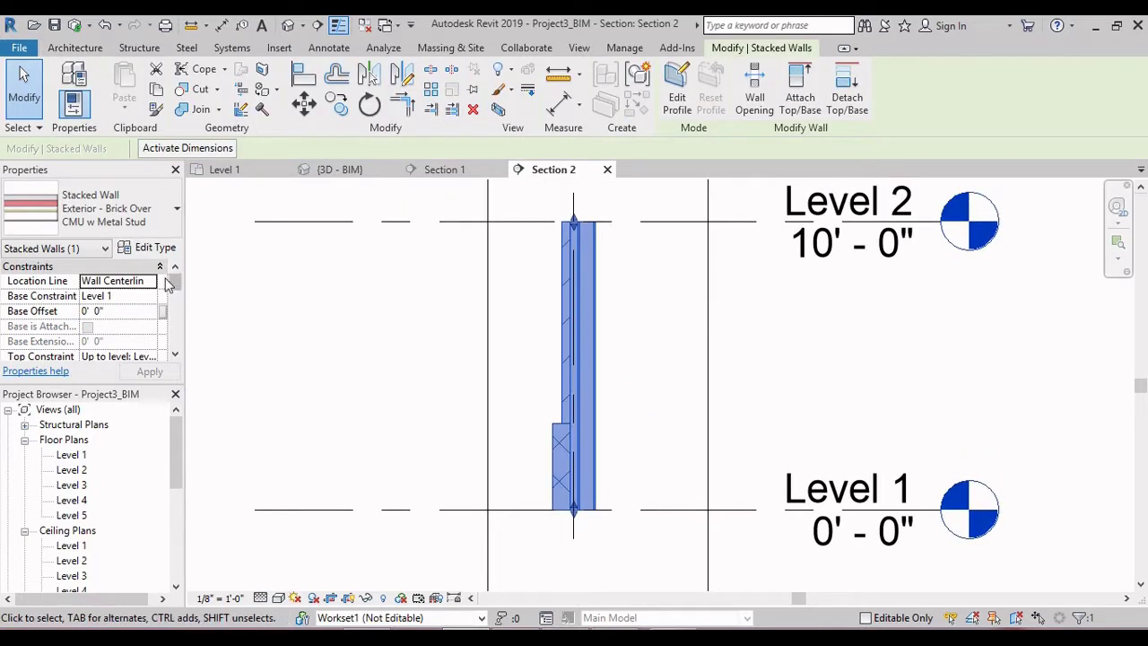
left_click(167, 252)
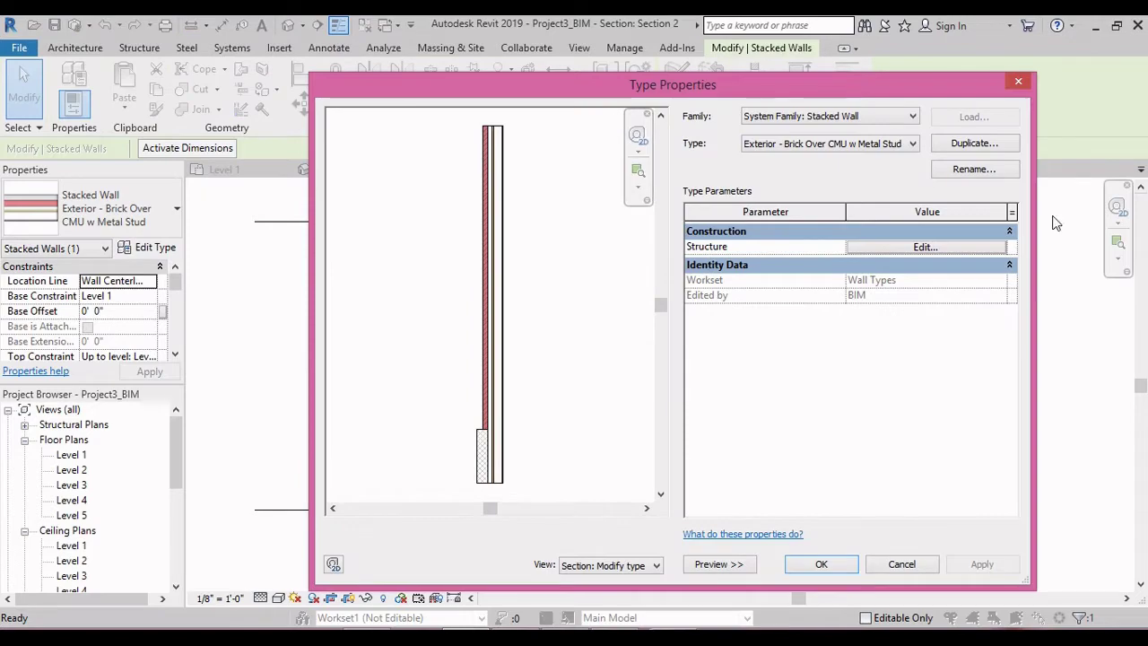
left_click(978, 144)
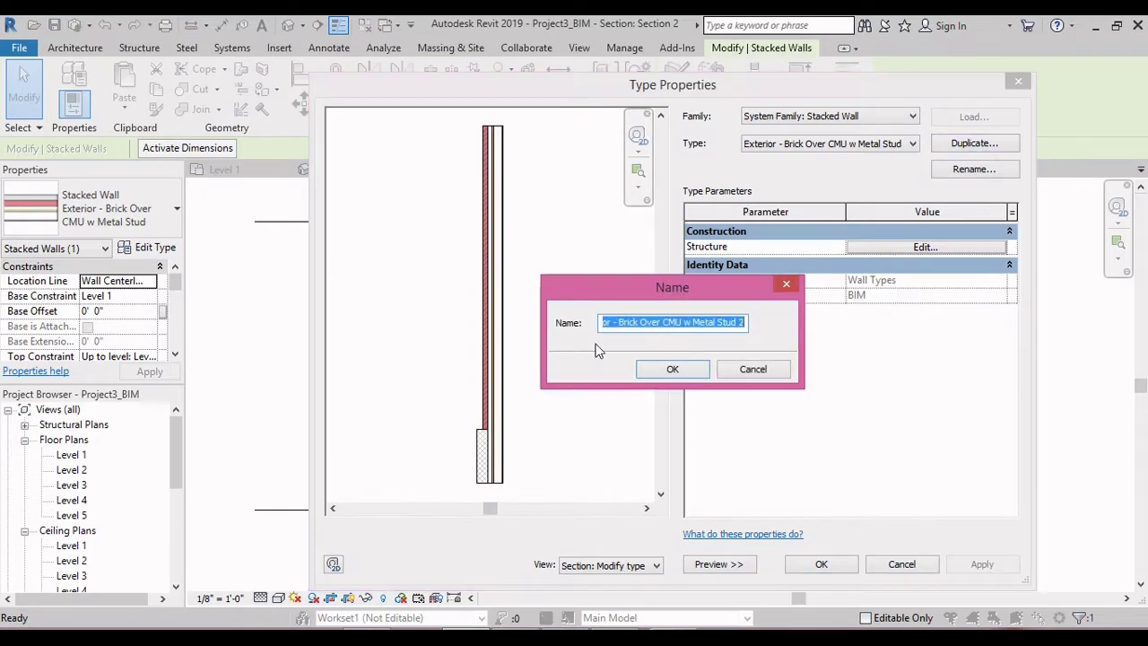
left_click(668, 375)
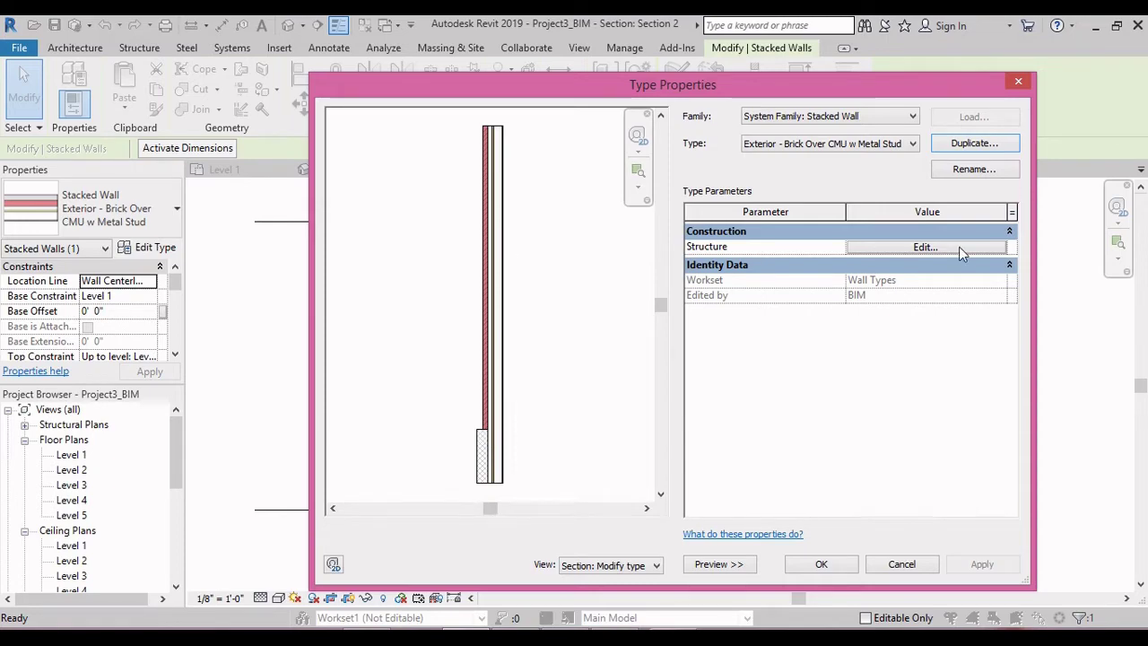
- Set the height of the lower CMU wall in the new type's structure to 4' 0"
left_click(924, 246)
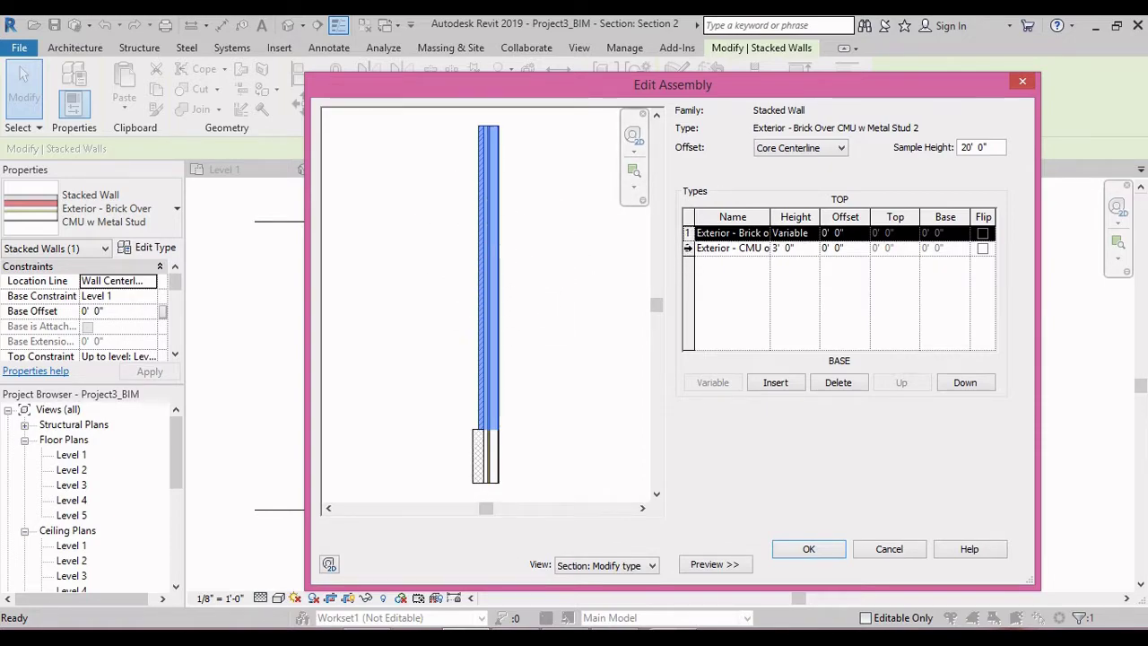
left_click(688, 248)
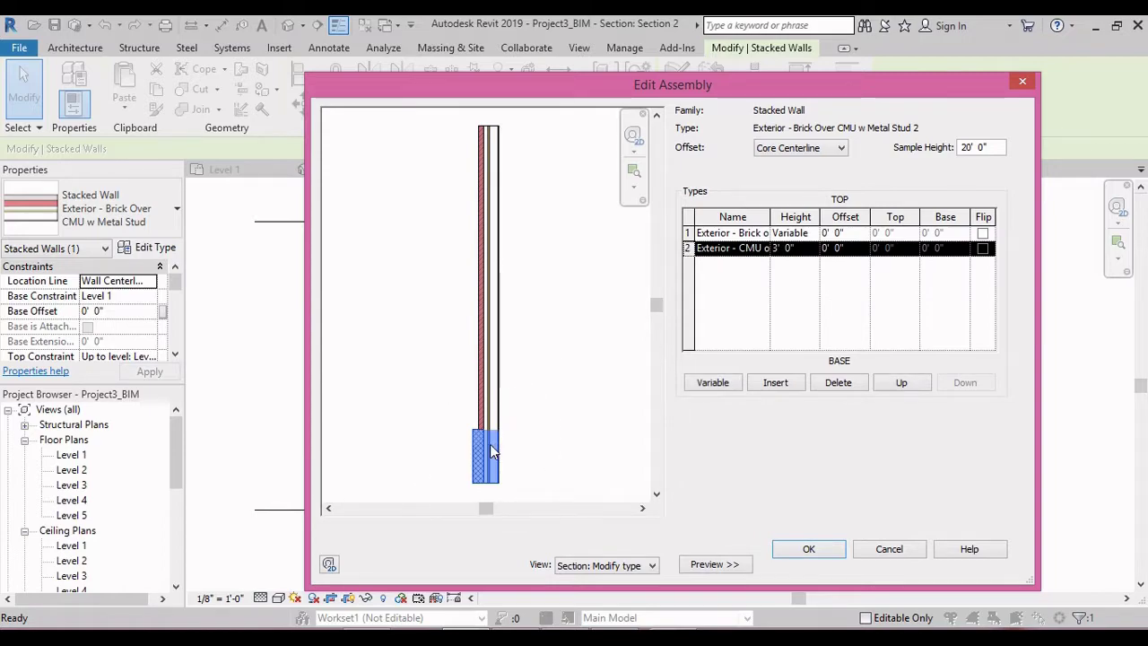
left_click(805, 248)
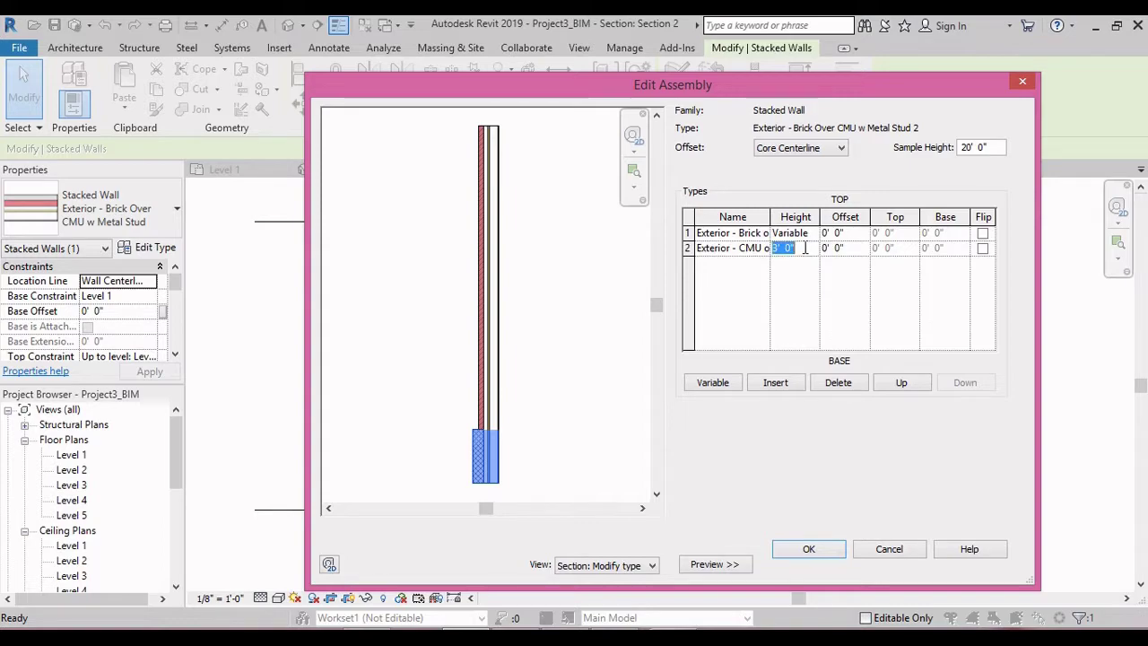
type("4")
key("Return")
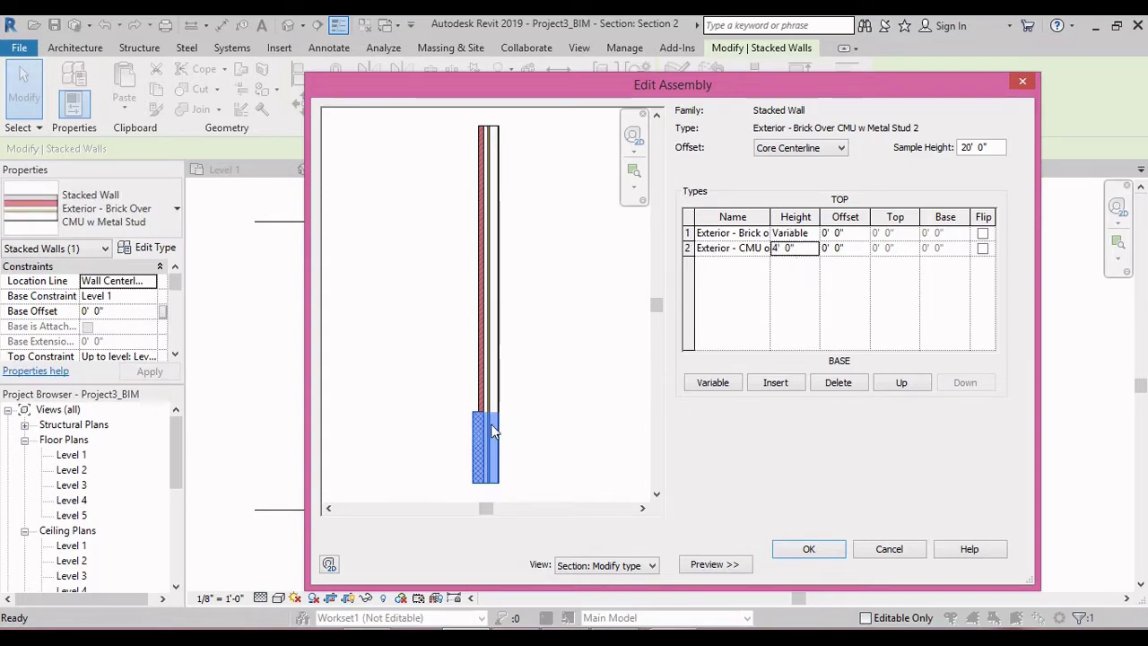
- Change the lower wall of the stacked assembly to Foundation - 12" Concrete
left_click(708, 255)
left_click(730, 254)
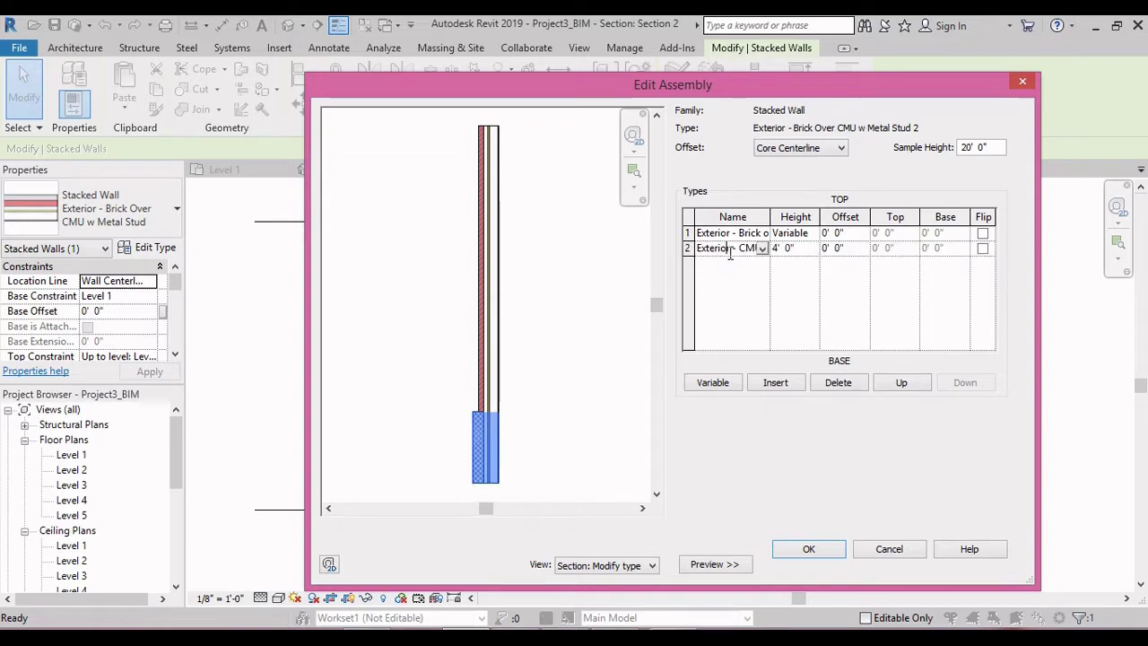
left_click(761, 252)
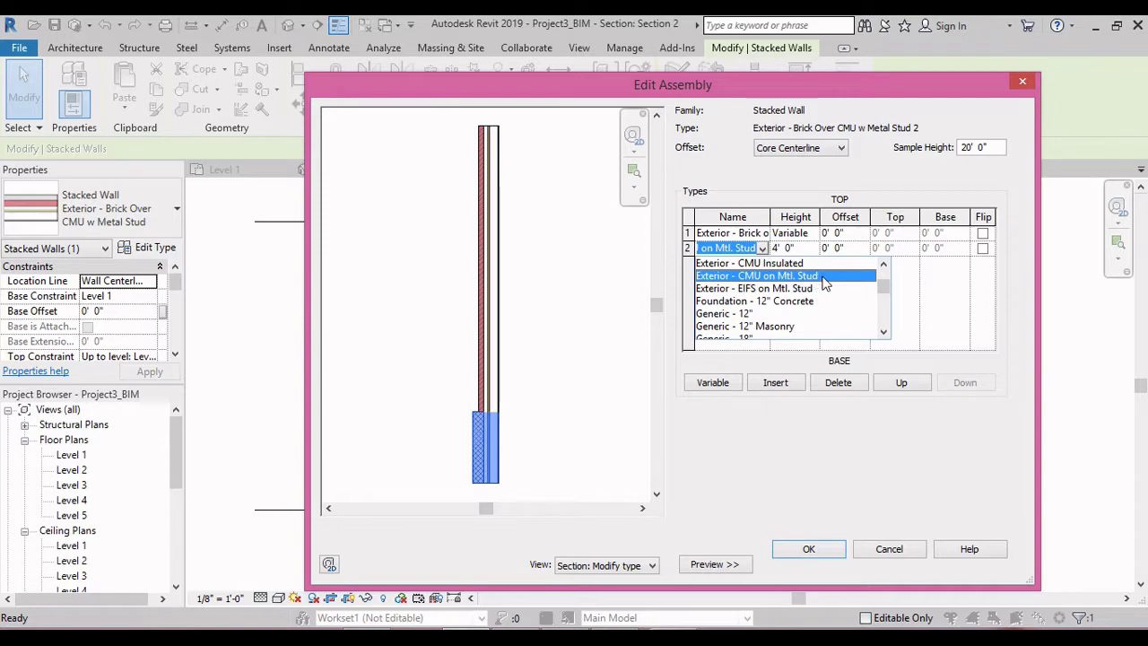
left_click(789, 301)
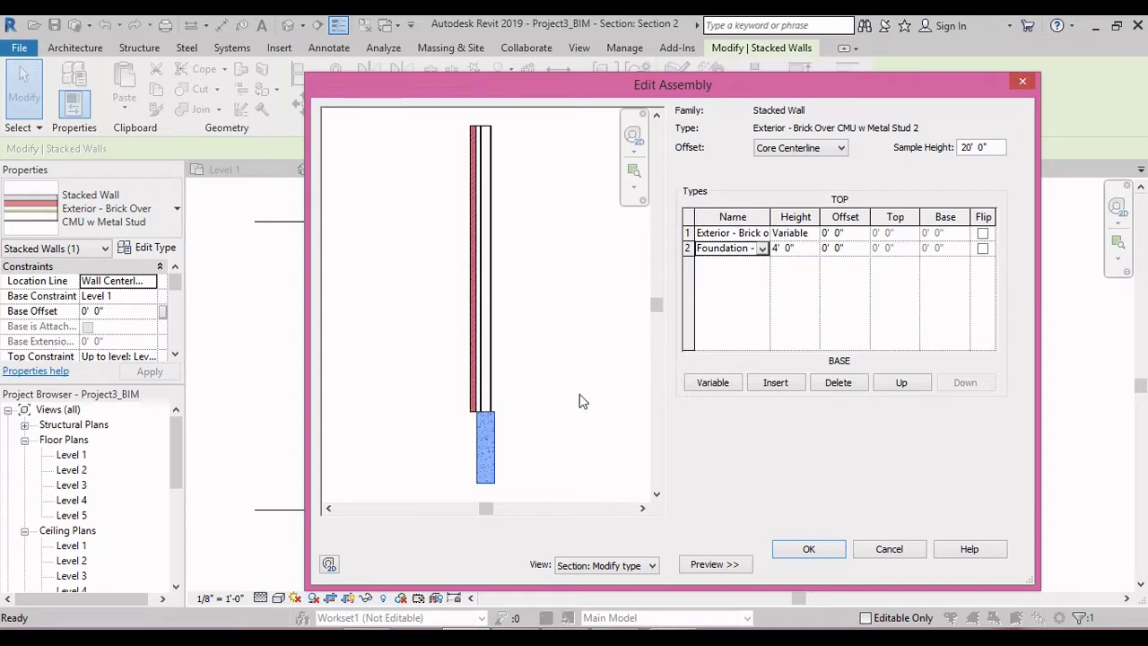
- Change the upper wall of the stacked assembly to Generic - 5" and apply the edited type to the selected wall
left_click(744, 233)
left_click(763, 233)
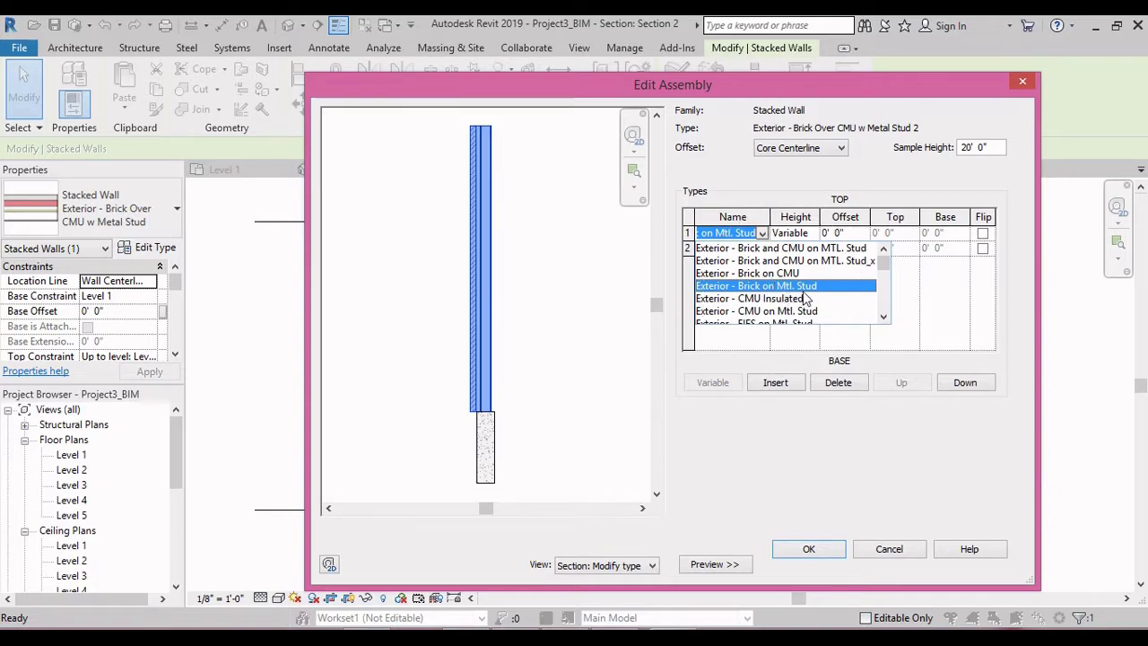
scroll(834, 296, "down", 2)
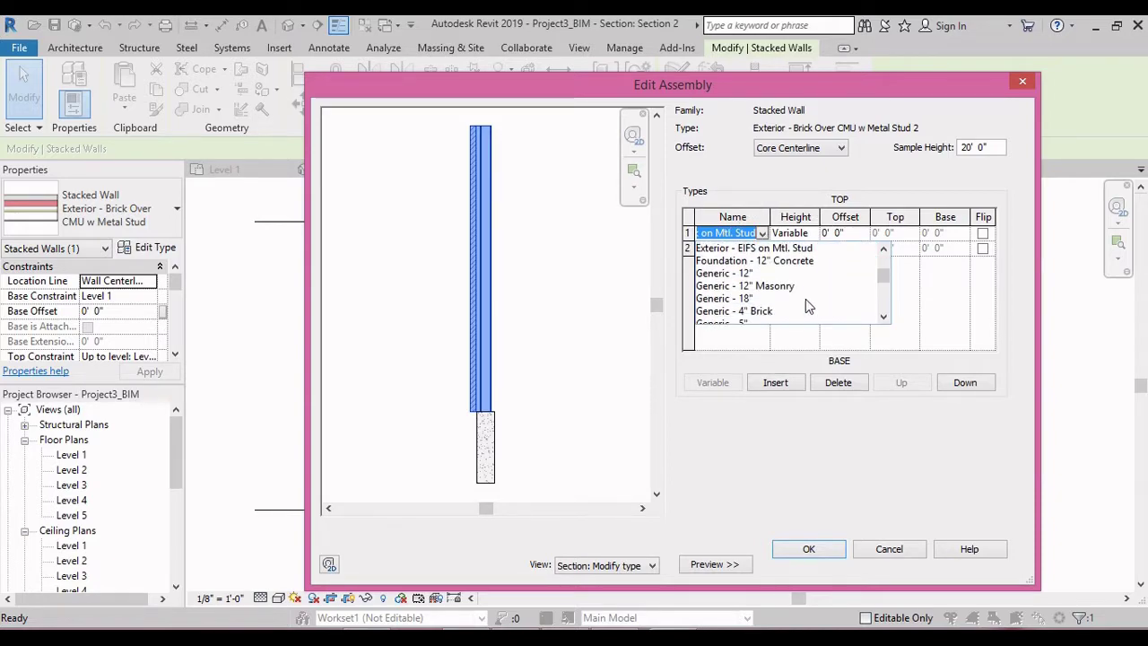
scroll(806, 301, "down", 1)
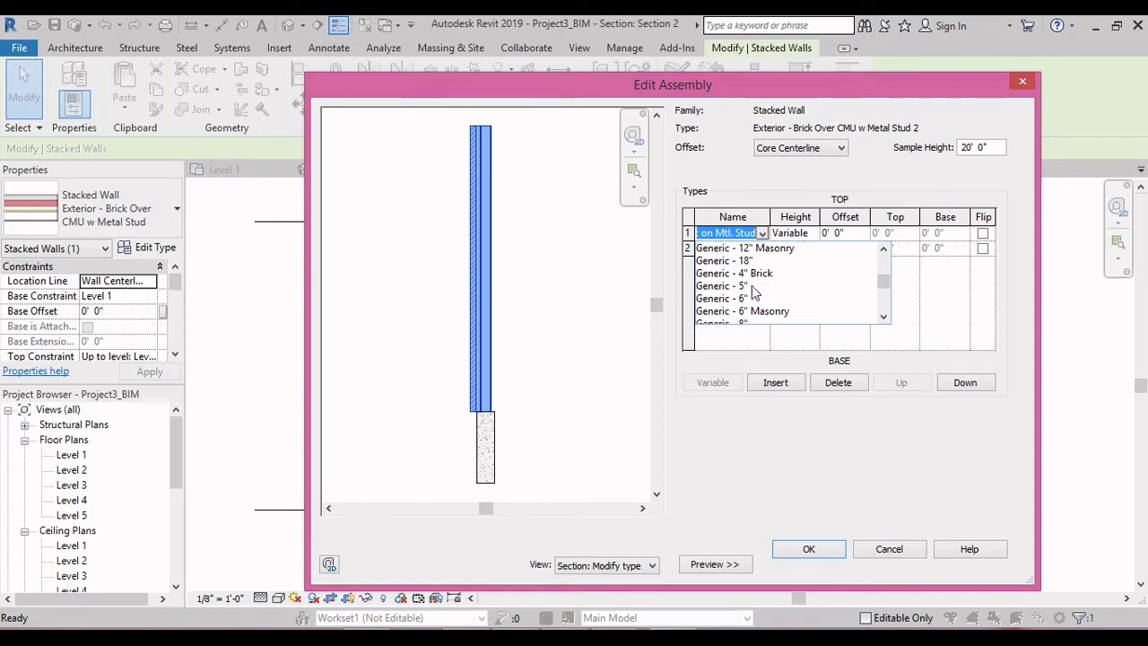
left_click(752, 286)
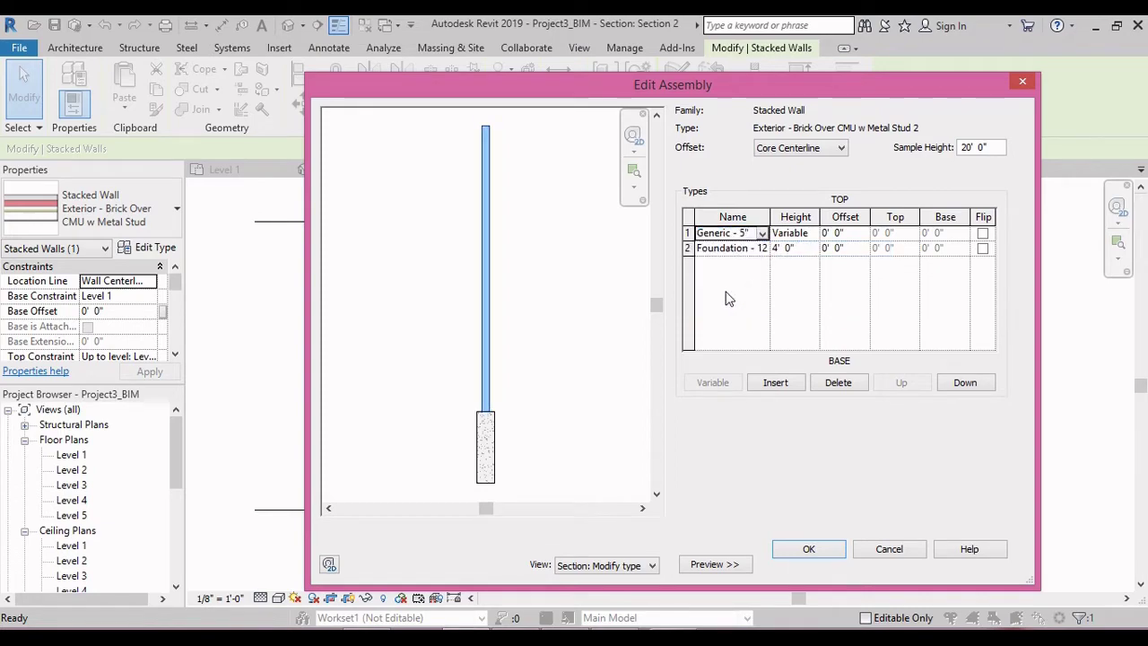
left_click(804, 548)
left_click(818, 565)
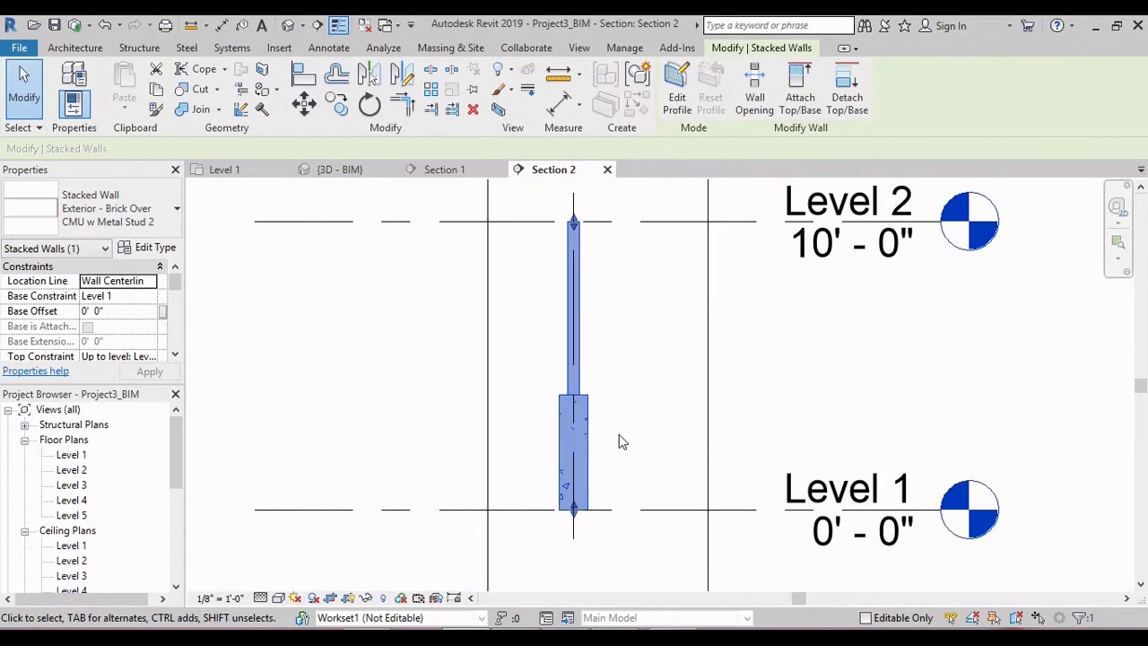
- Set the section's visual style to Shaded and examine the modified stacked wall up close
left_click(619, 434)
scroll(615, 432, "up", 3)
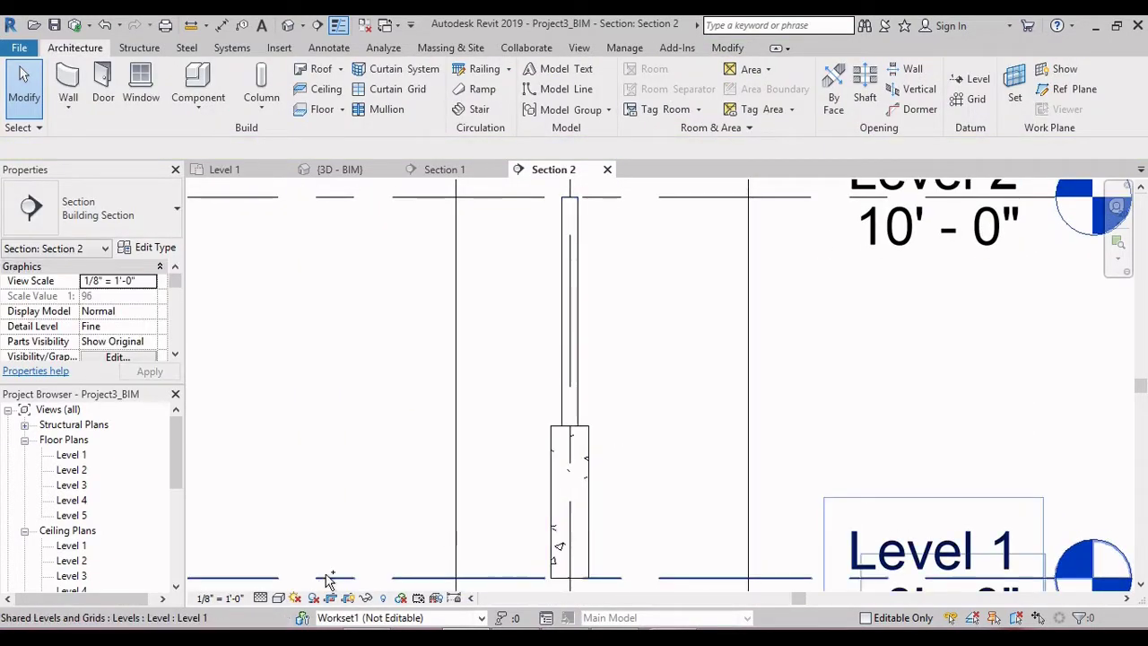
left_click(278, 597)
left_click(310, 529)
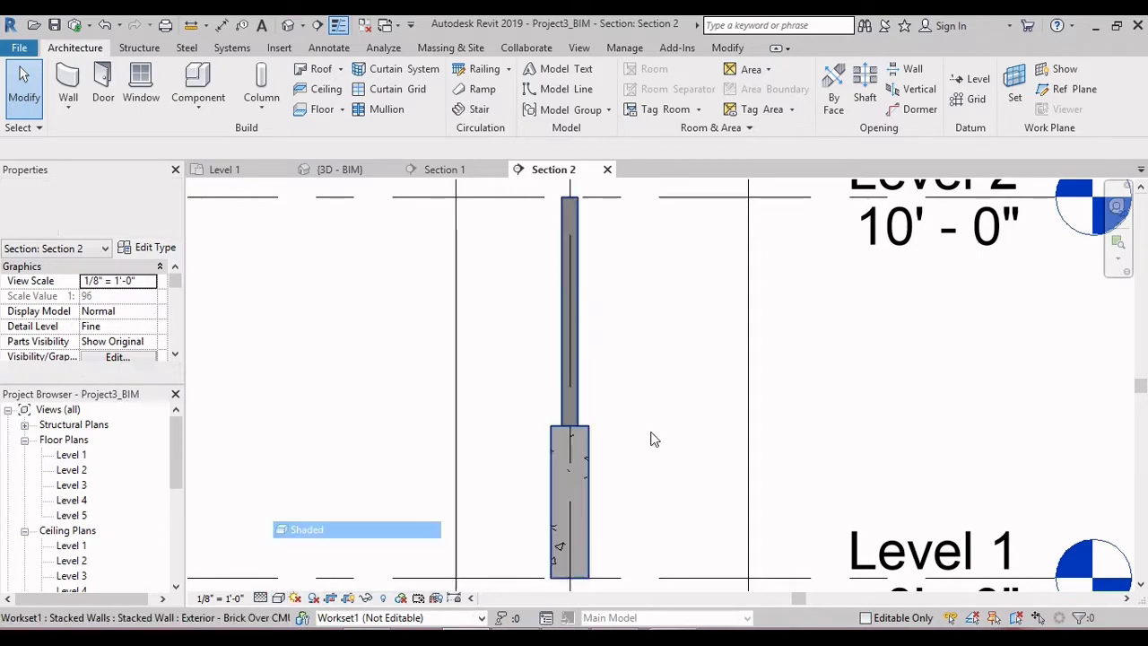
scroll(600, 410, "up", 4)
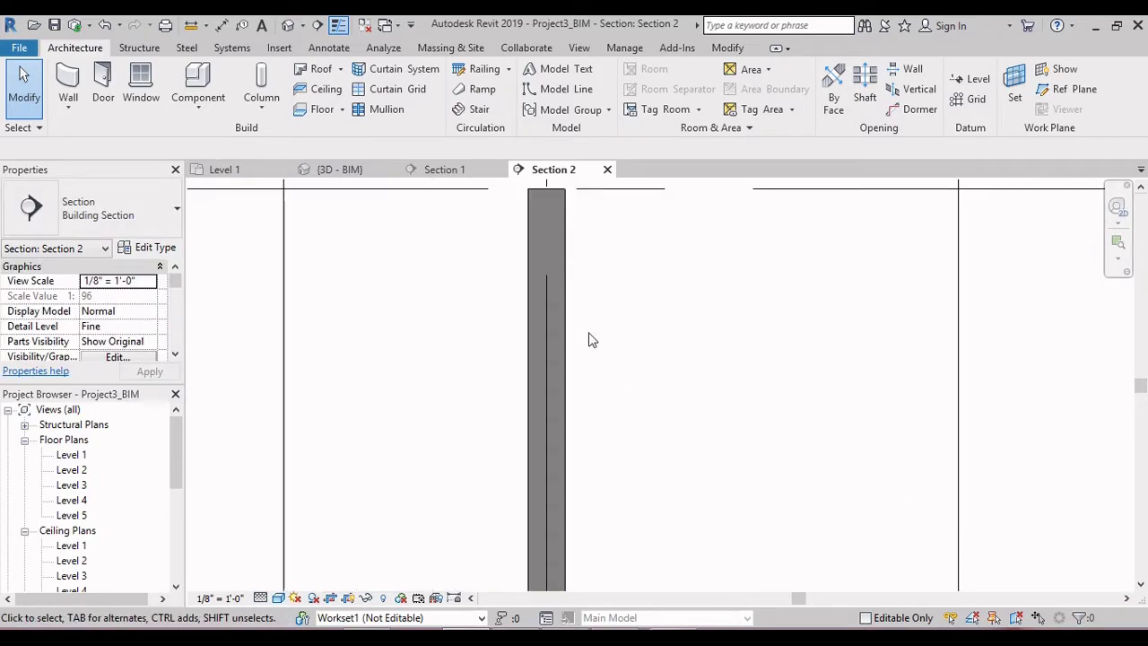
scroll(587, 335, "down", 4)
scroll(610, 414, "down", 1)
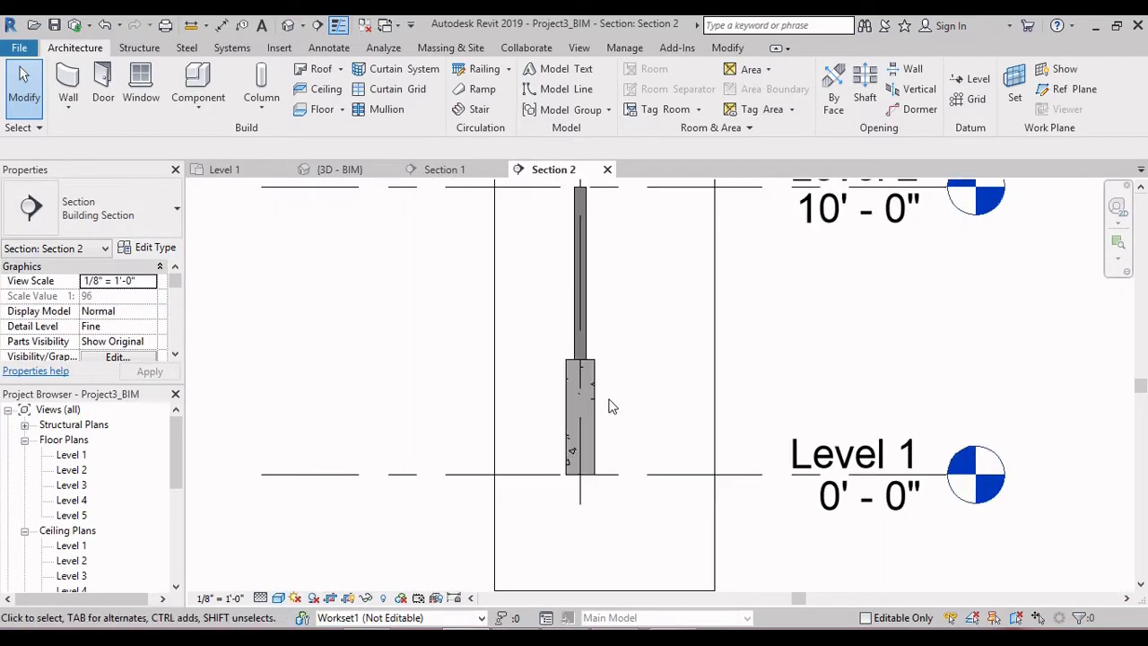
- Return the section's visual style to Hidden Line with both levels in view
left_click(278, 598)
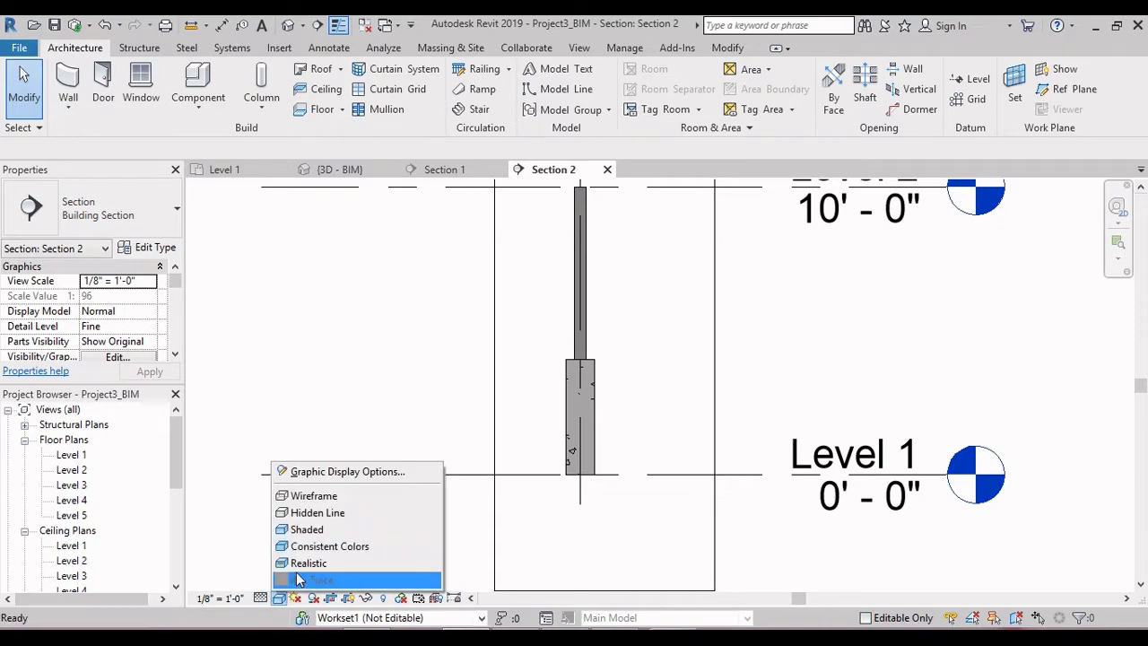
left_click(344, 513)
scroll(798, 350, "down", 3)
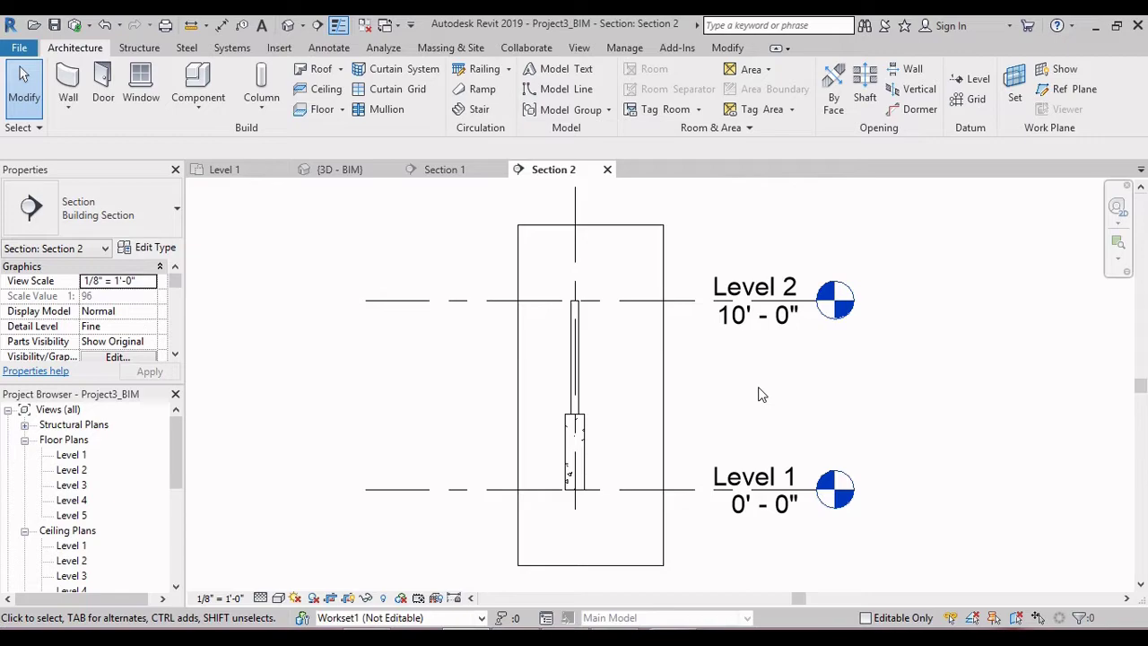
left_click(118, 198)
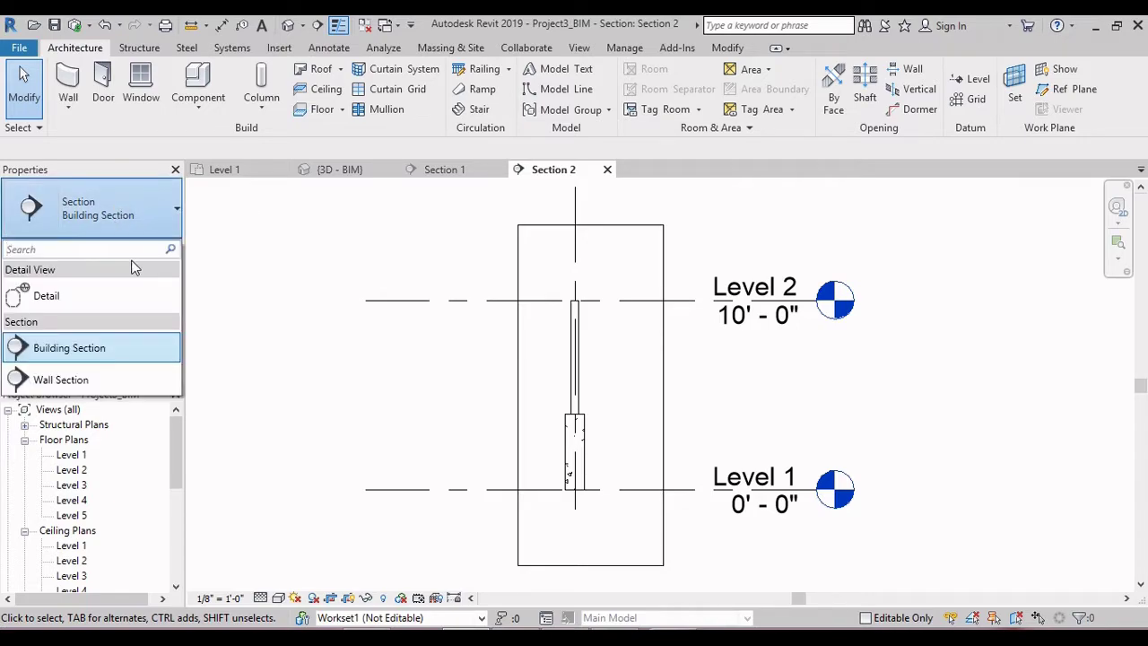
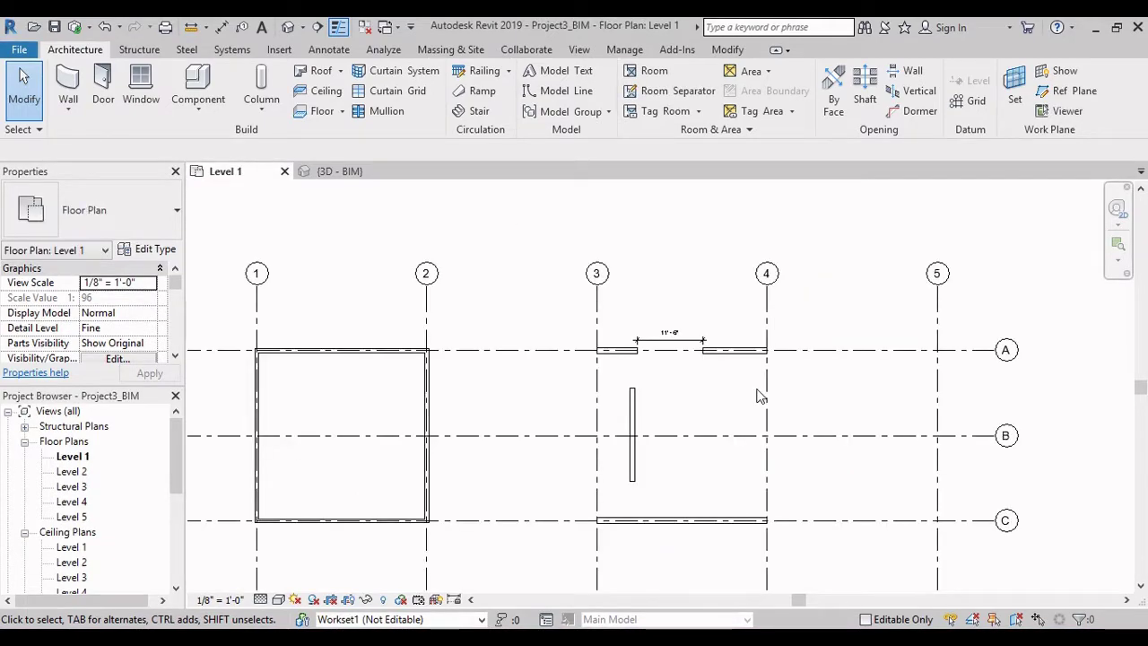
left_click(66, 82)
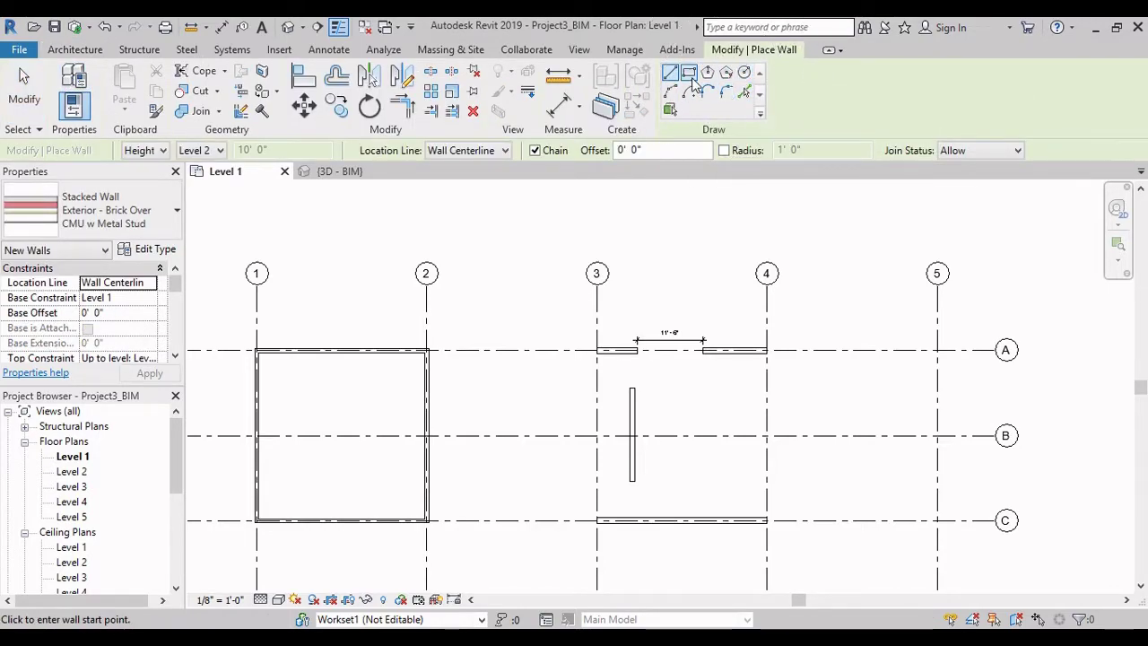
scroll(634, 359, "down", 2)
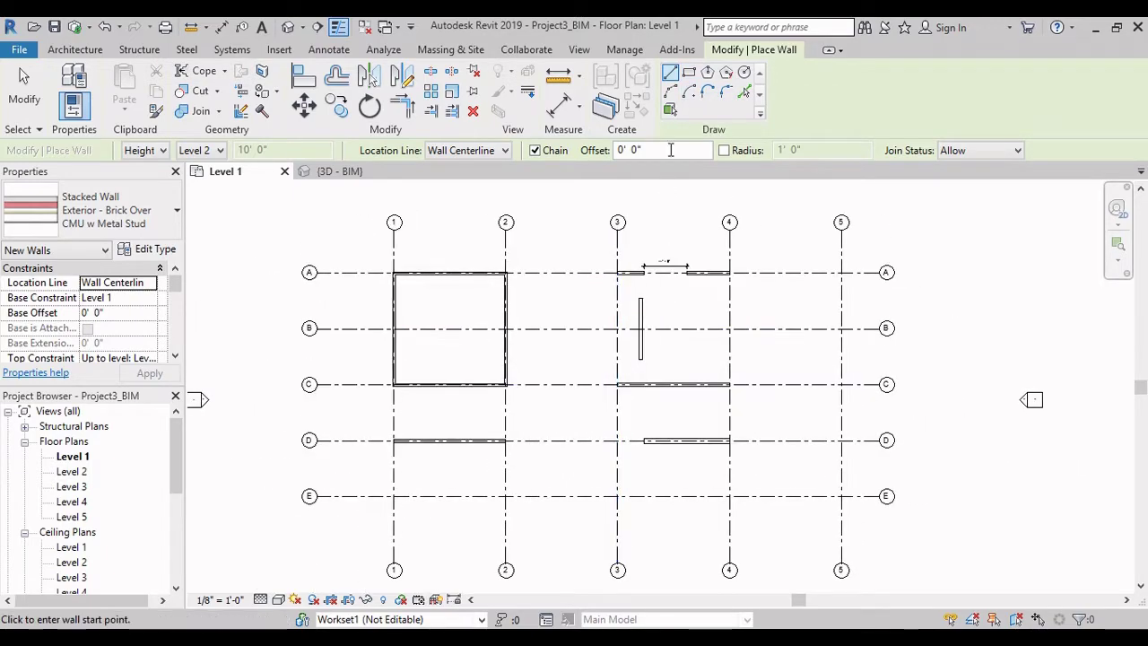
key("Escape")
key("Escape")
- Delete the walls and dimension between grids 3 and 4, and the wall on grid D between grids 1 and 2
left_click_drag(580, 247, 758, 477)
key("Delete")
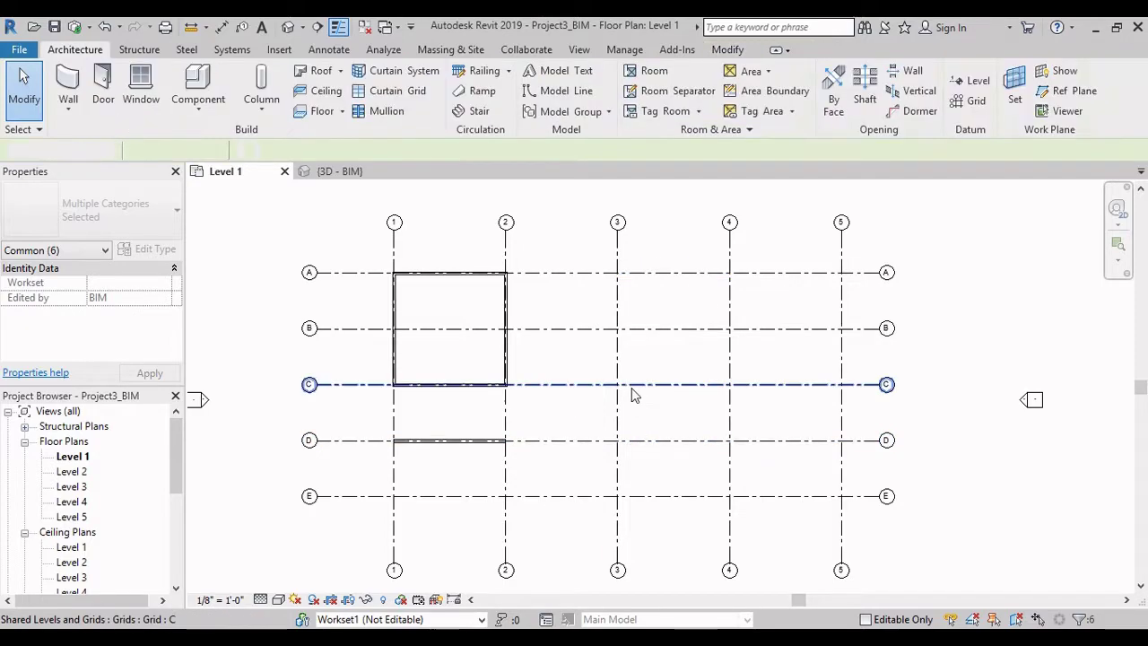
left_click_drag(370, 412, 543, 461)
key("Delete")
- Try to delete the square wall enclosure between grids 1 and 2 and grids A and C
left_click_drag(375, 259, 551, 406)
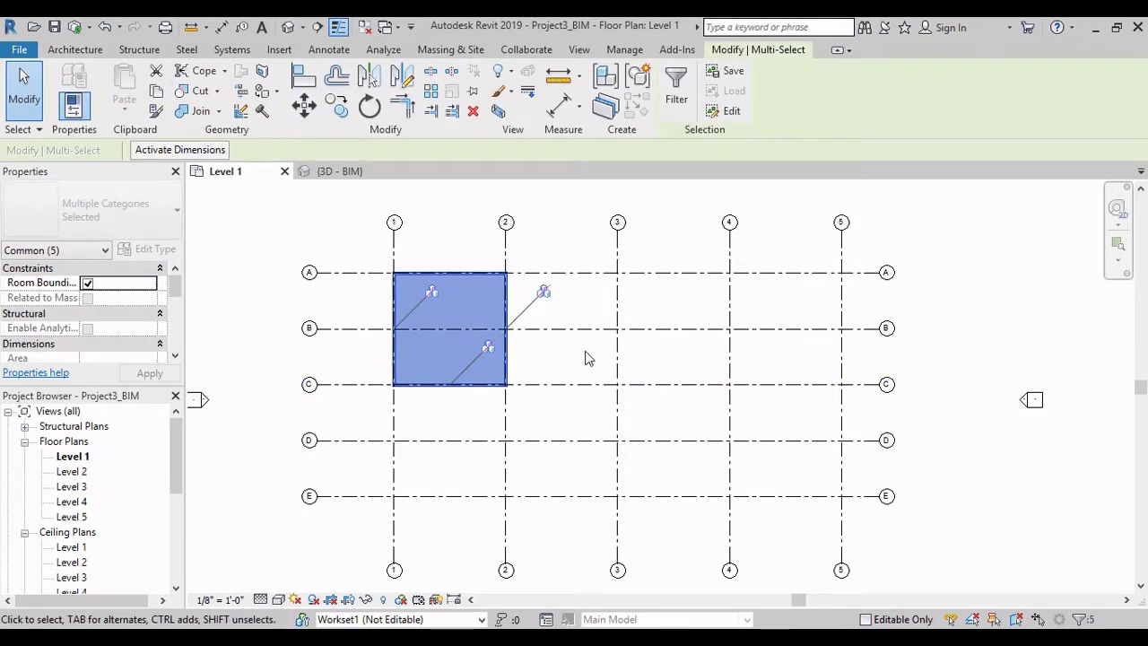
key("Delete")
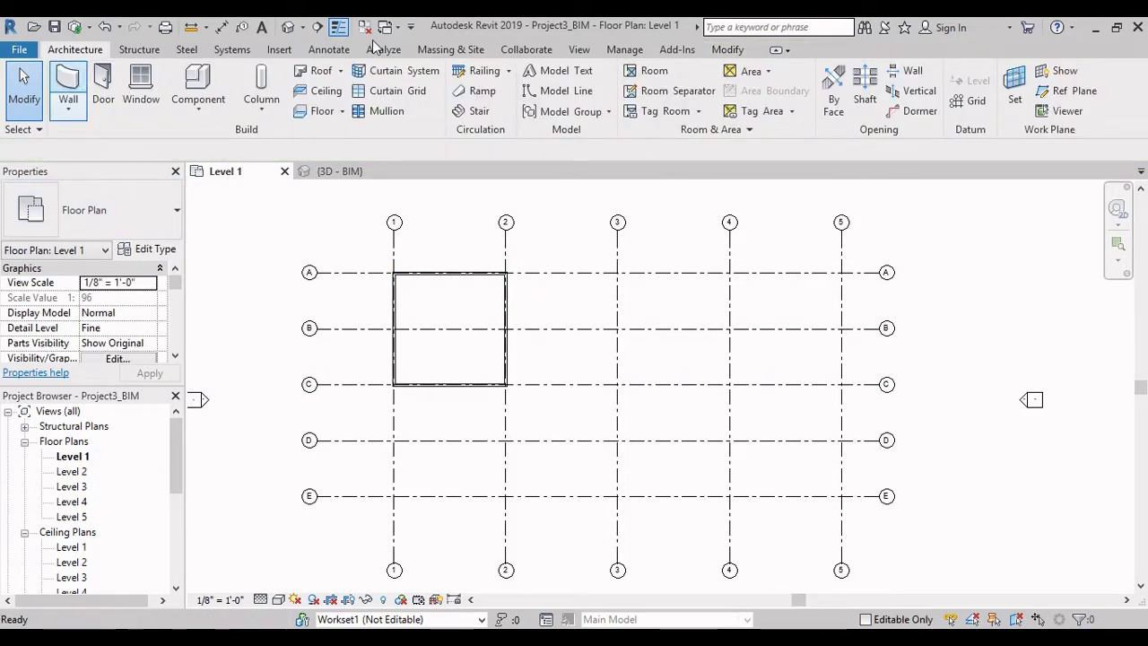
- Start placing a new wall enclosure on Level 1 with the Wall tool in Rectangle mode
key("w")
key("a")
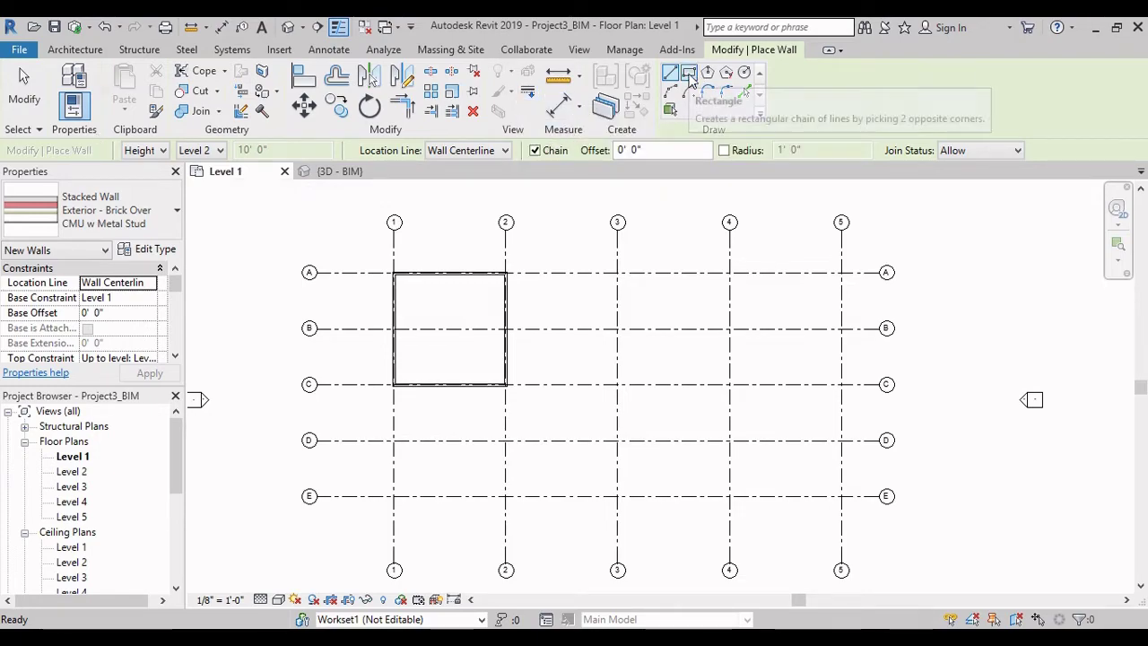
left_click(690, 75)
scroll(614, 310, "up", 2)
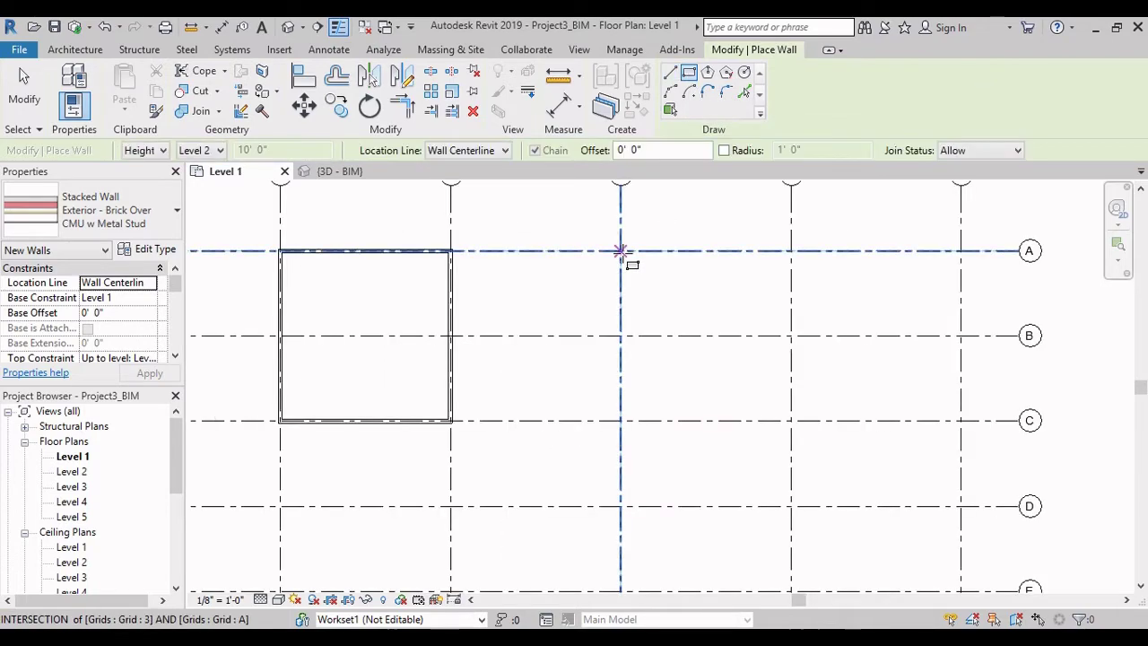
left_click(623, 251)
mouse_move(715, 499)
middle_mouse_down()
mouse_move(721, 417)
mouse_move(708, 405)
mouse_move(732, 506)
middle_mouse_up()
key("Escape")
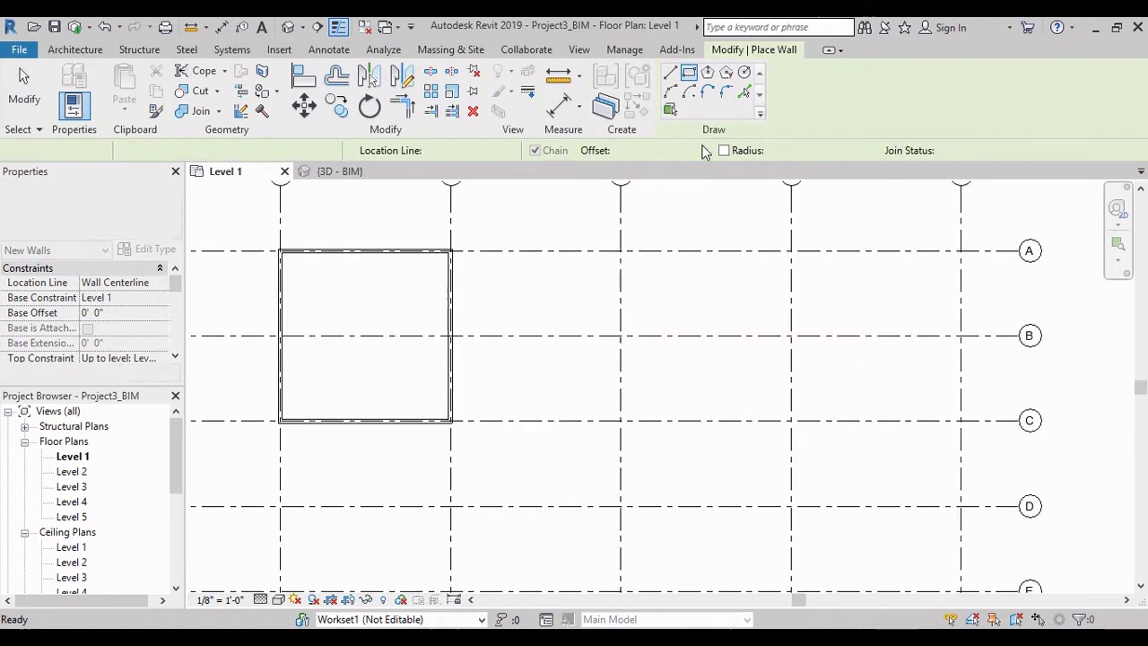
- Draw a rectangular enclosure of Basic Wall Generic - 12" from the intersection of grids 3 and A to grids 4 and E
left_click(146, 199)
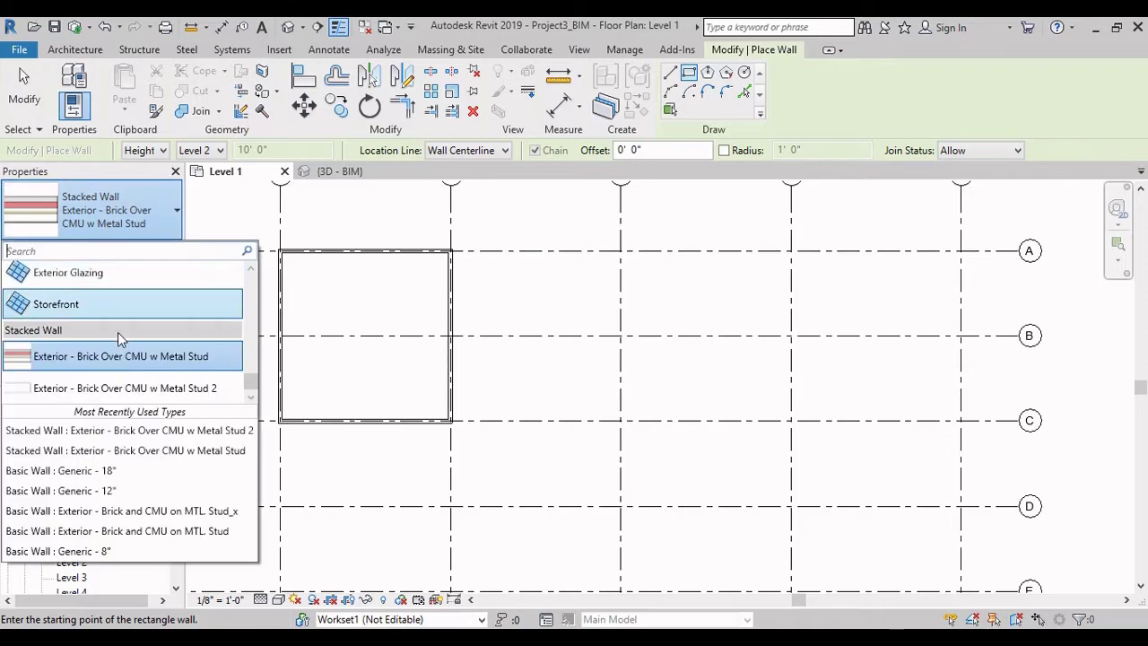
scroll(125, 326, "up", 6)
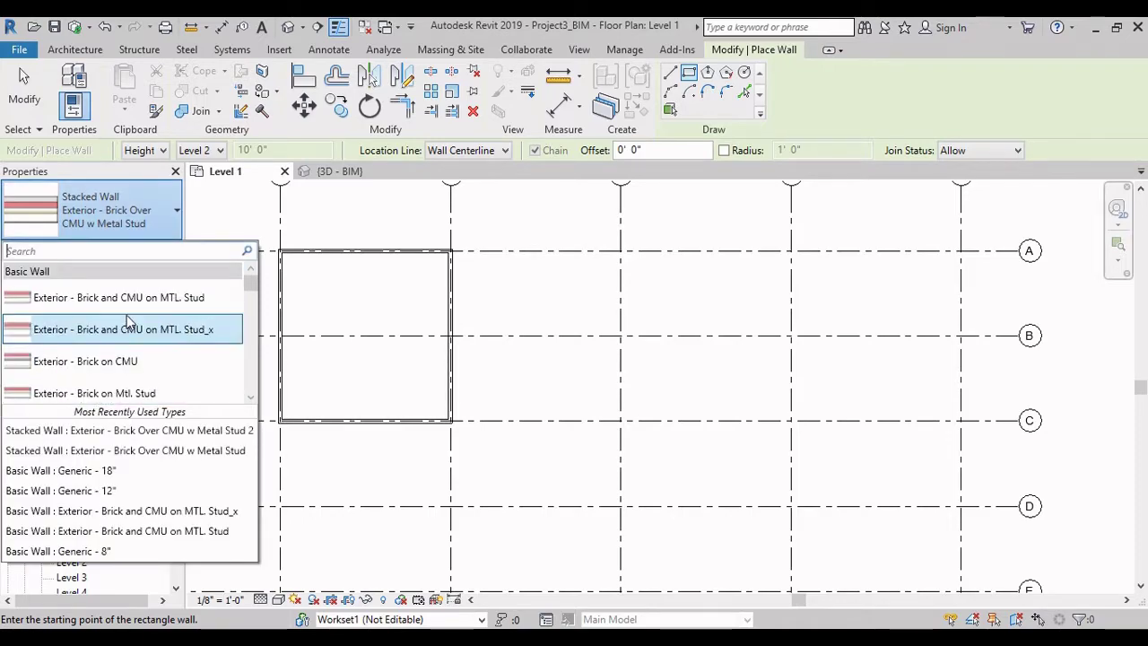
scroll(118, 358, "down", 6)
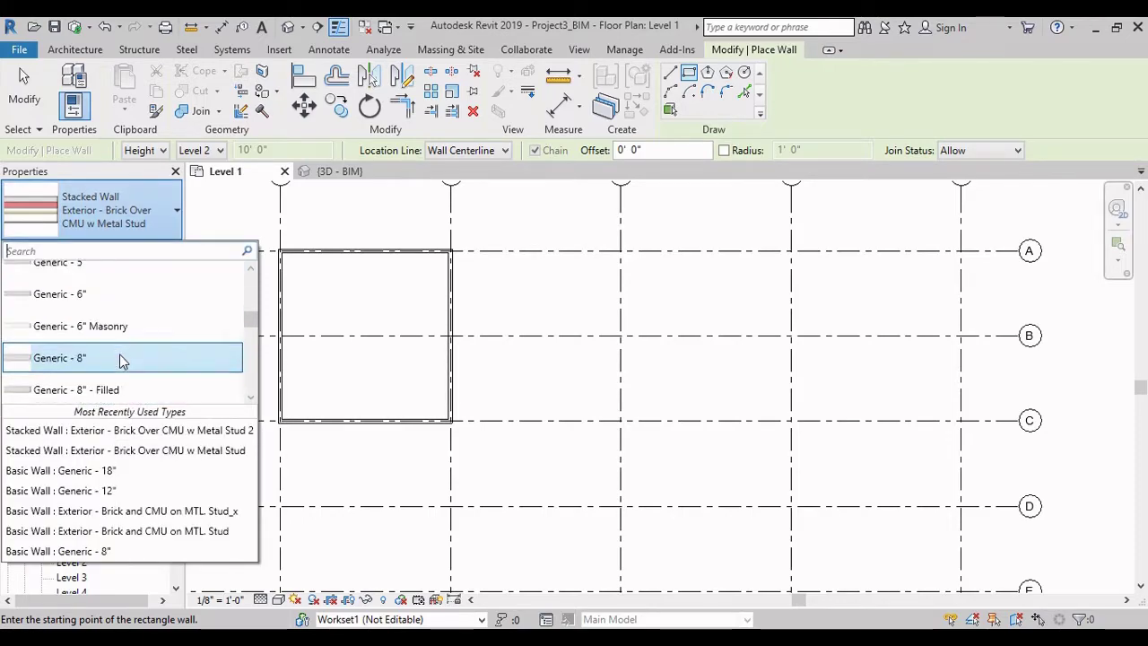
scroll(125, 372, "down", 3)
left_click(146, 291)
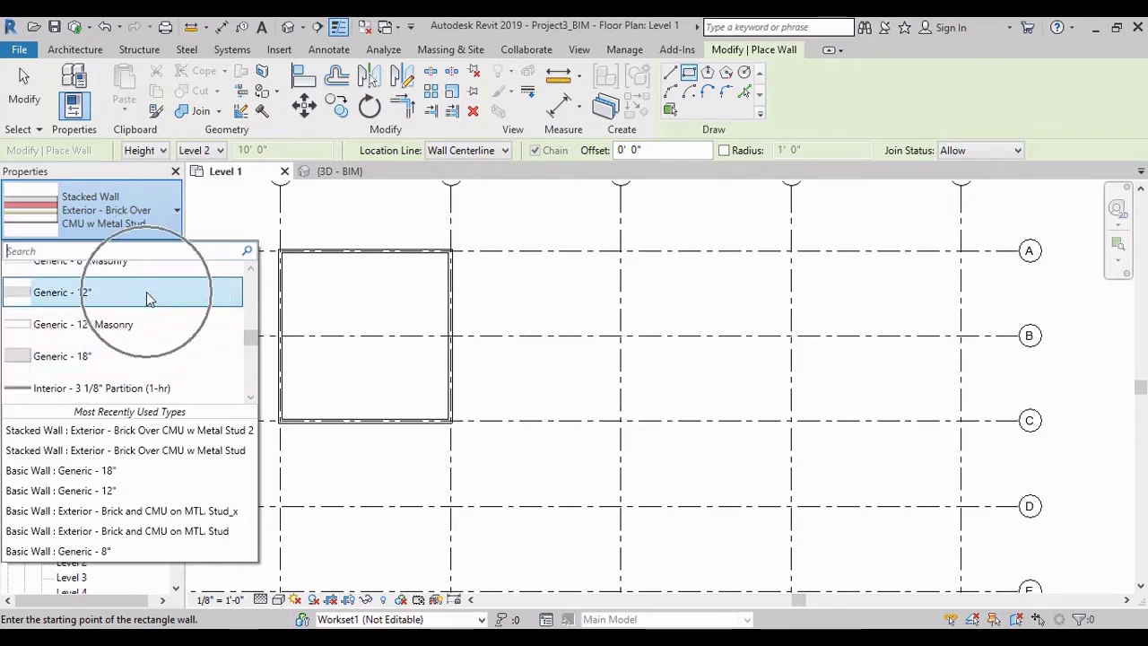
left_click(620, 251)
scroll(661, 351, "down", 2)
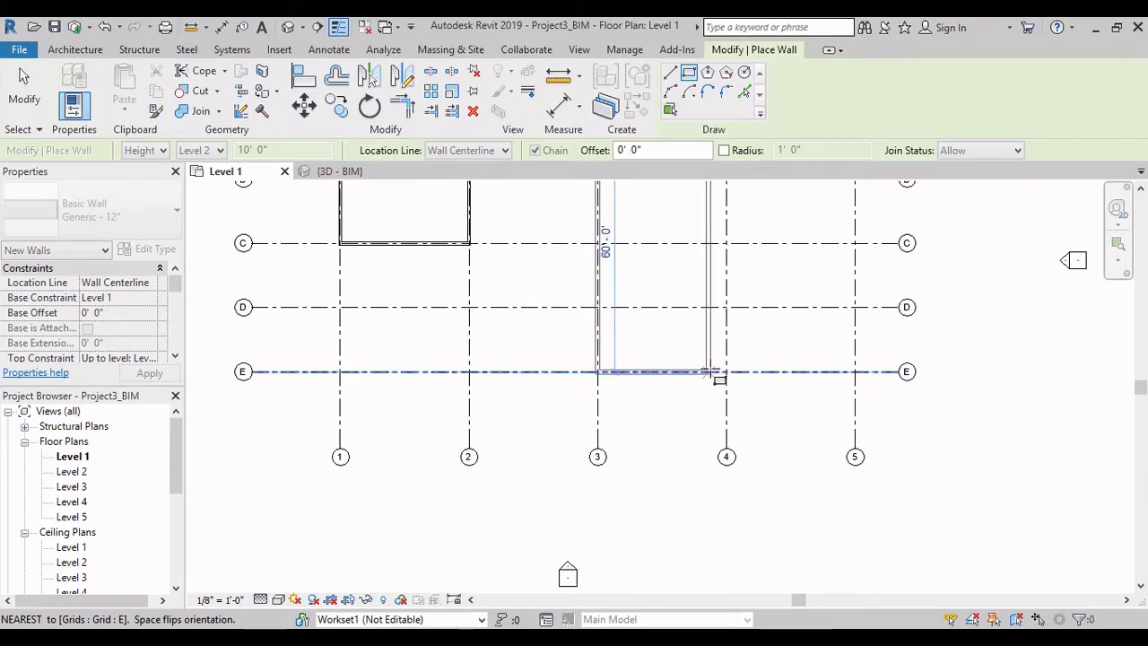
left_click(726, 371)
middle_click_drag(746, 307, 711, 417)
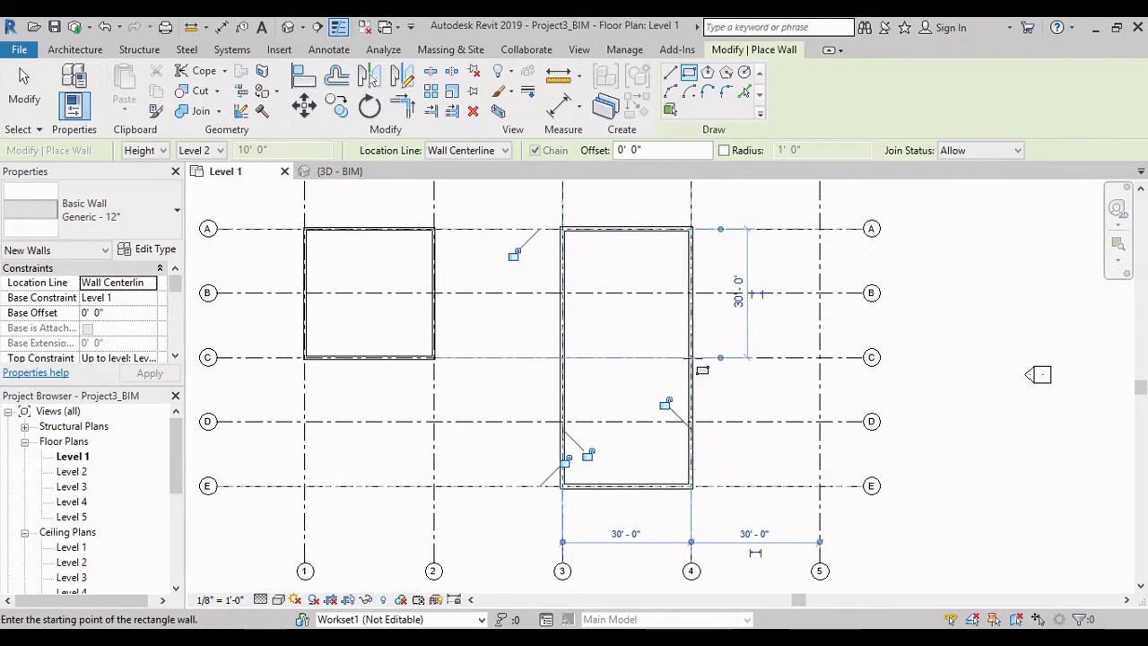
key("Escape")
key("Escape")
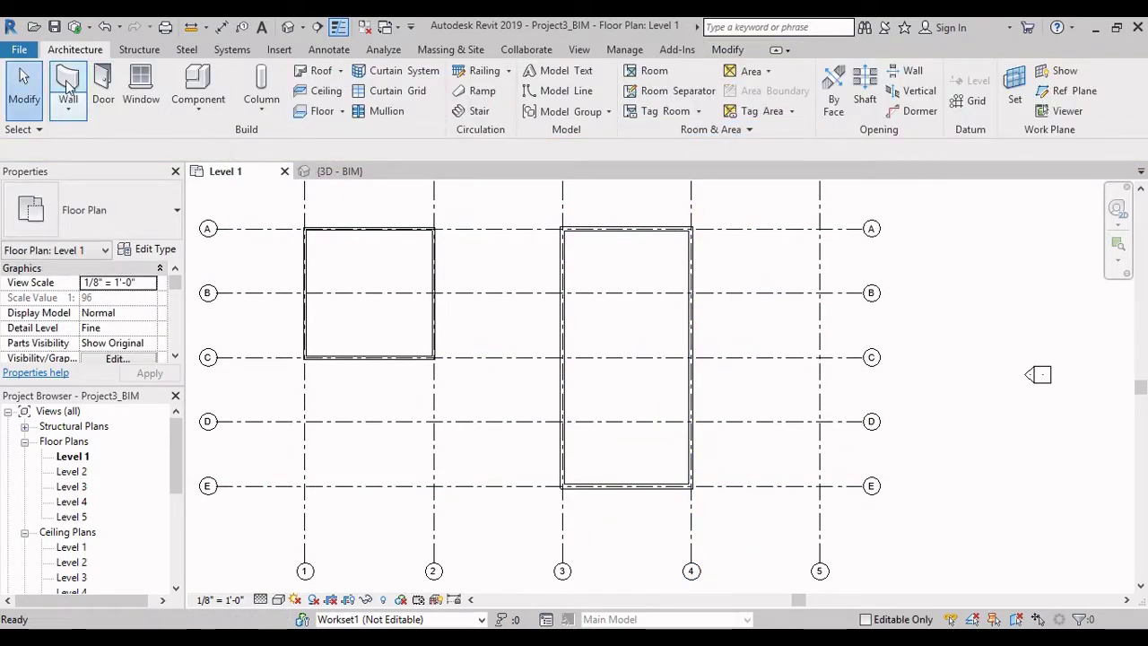
- Draw a straight Generic - 12" wall along grid B between grids 3 and 4
left_click(69, 85)
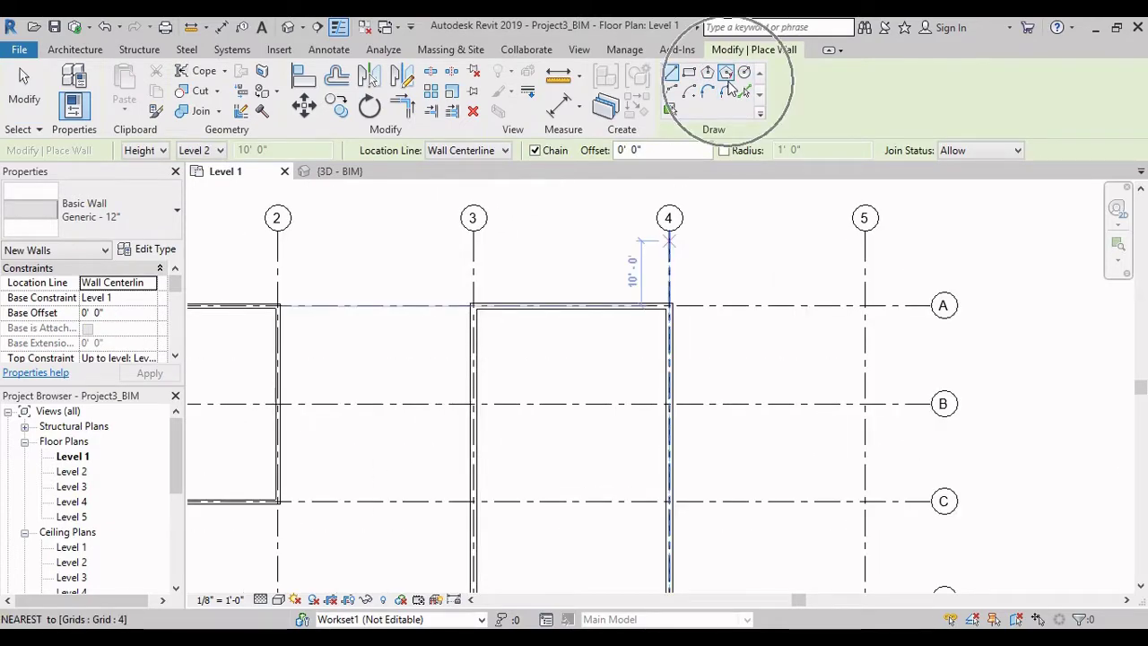
left_click(671, 74)
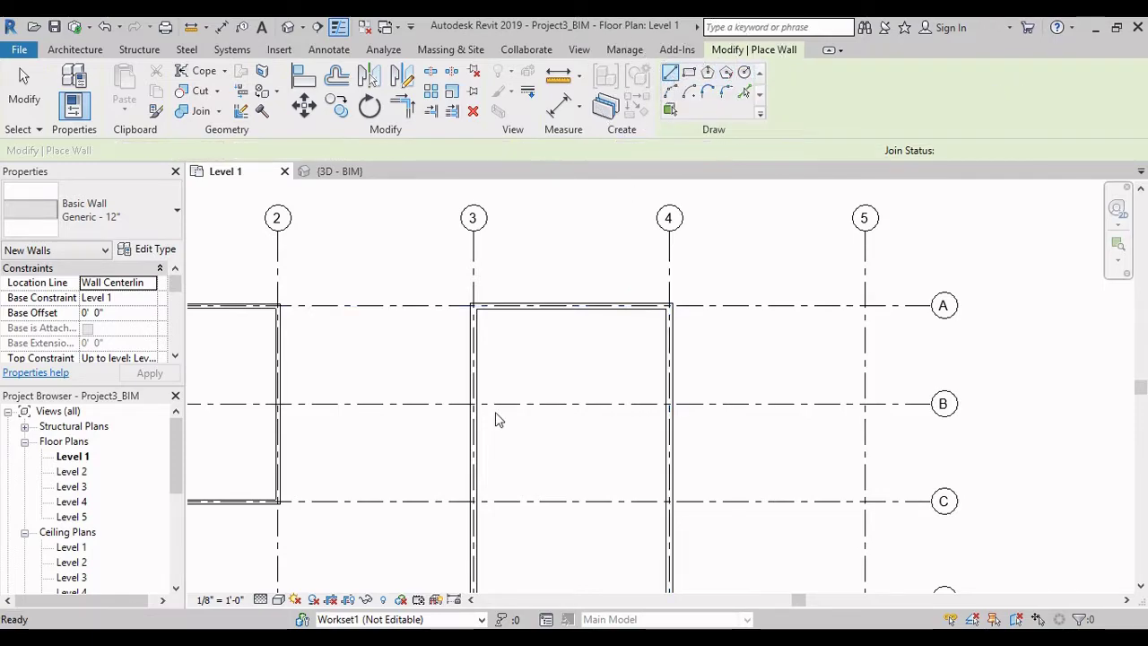
left_click(473, 404)
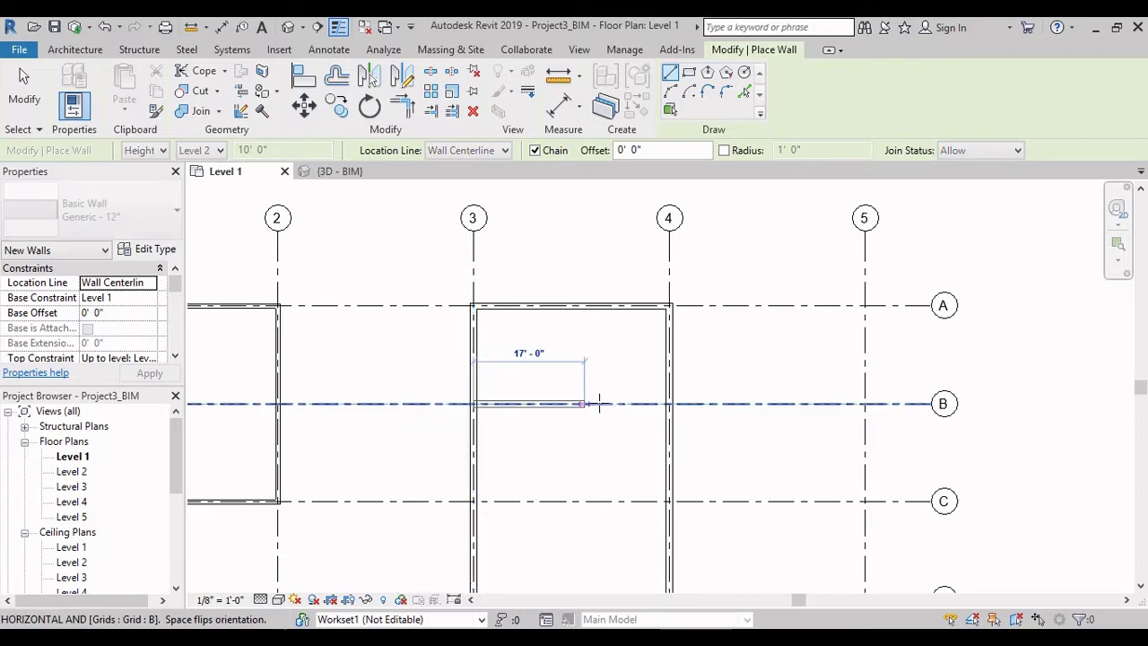
left_click(668, 404)
key("Escape")
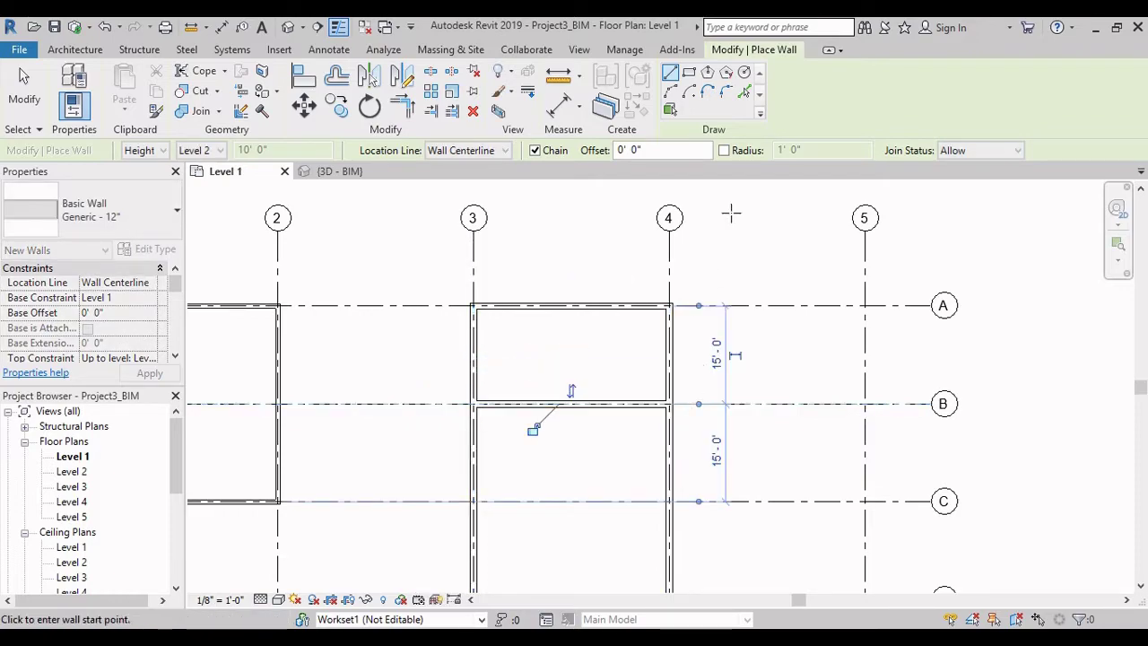
- Use Pick Lines to add a wall offset 3' below the grid B wall and another offset 15' below that new wall
left_click(743, 93)
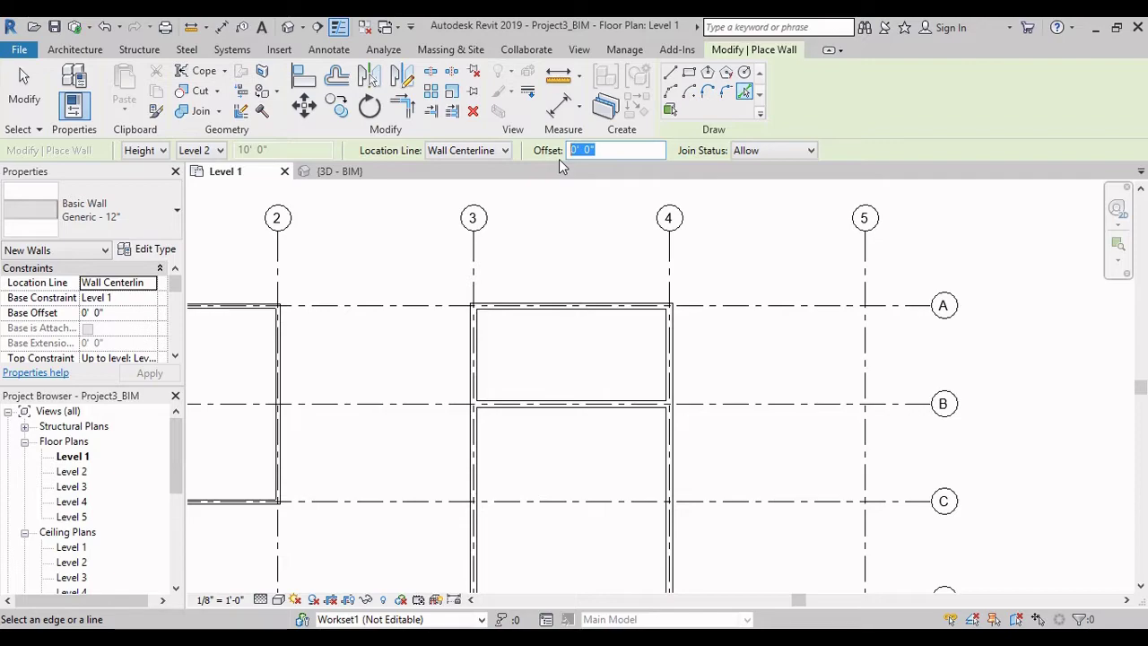
type("3")
key("Return")
left_click(631, 417)
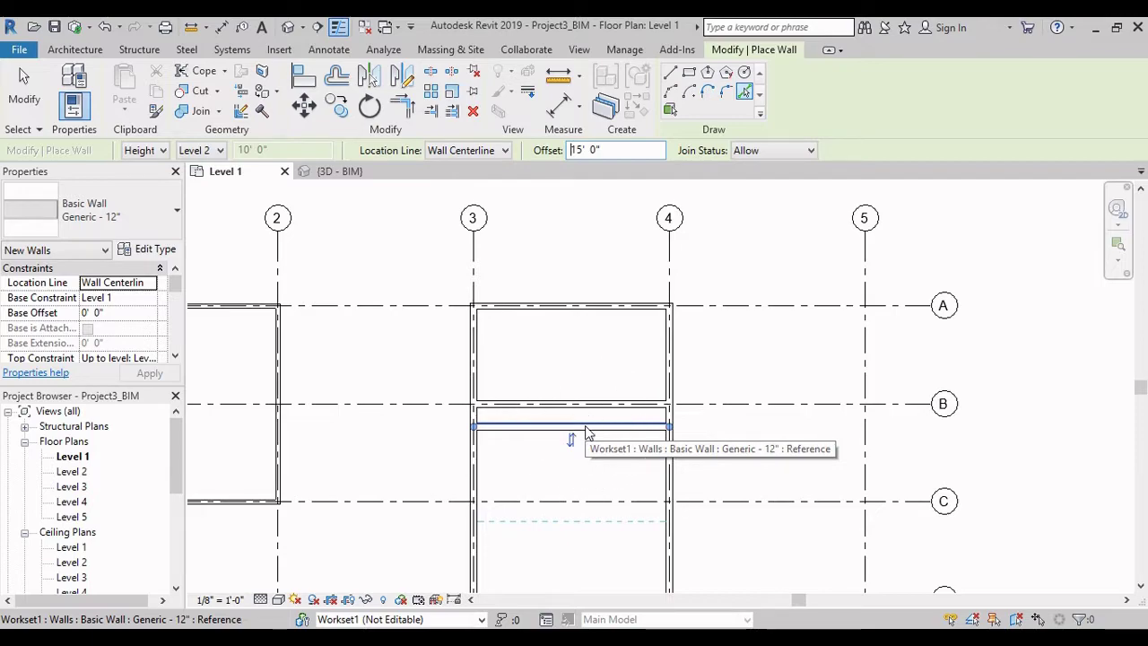
left_click(588, 433)
middle_click_drag(559, 512, 566, 478)
key("Escape")
key("Escape")
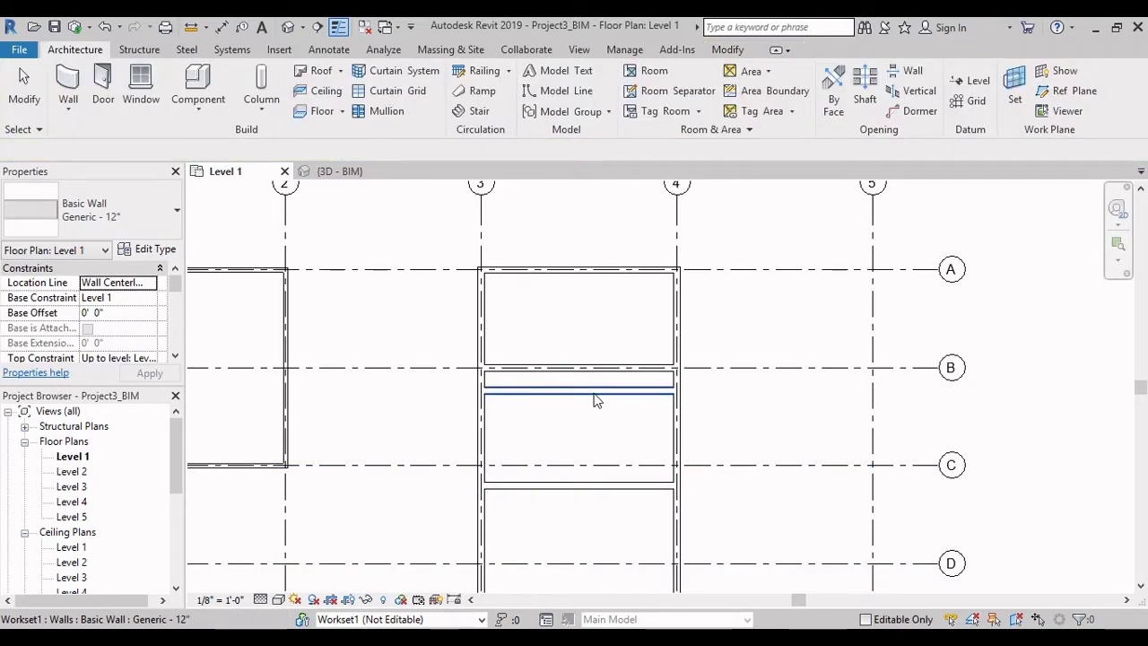
- Delete the intermediate wall 3' below grid B, between grids 3 and 4
left_click(594, 399)
key("Escape")
scroll(654, 469, "down", 3)
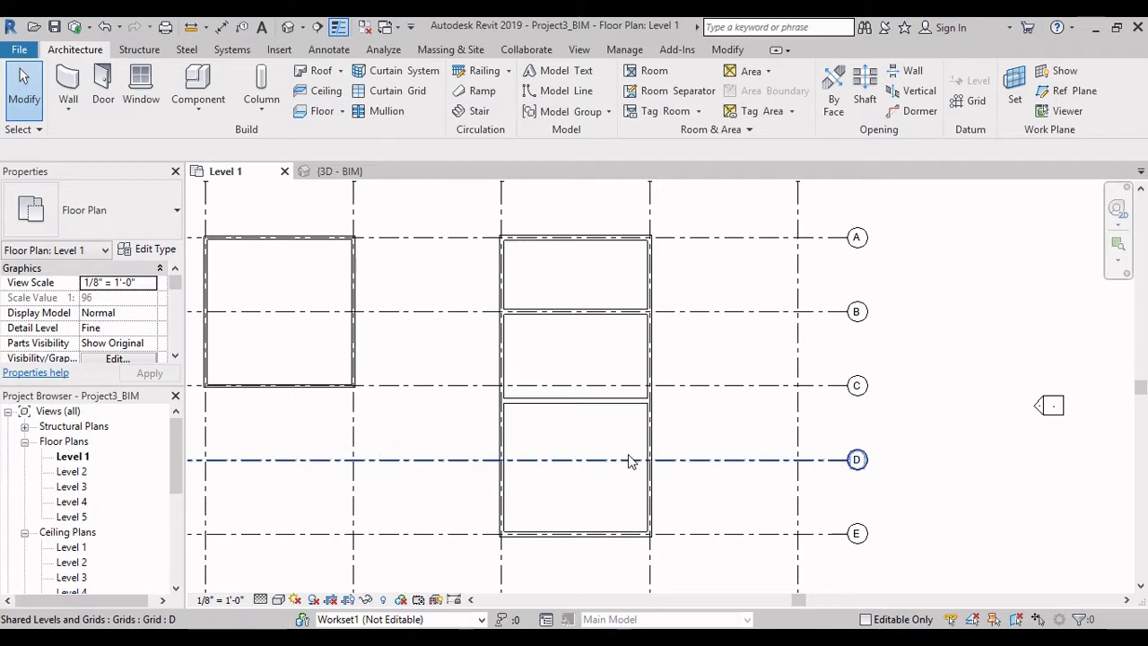
- Set the Generic - 12" wall type's structure layer thickness to 15", starting from the wall just below grid C
scroll(628, 460, "up", 3)
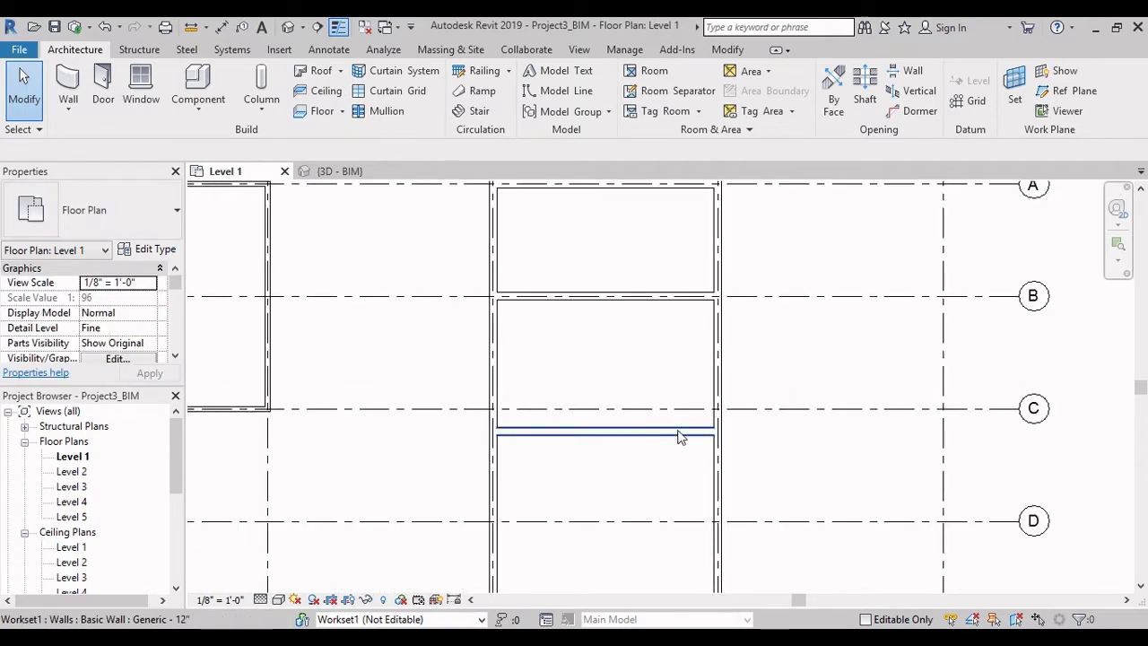
scroll(726, 433, "down", 2)
left_click(704, 438)
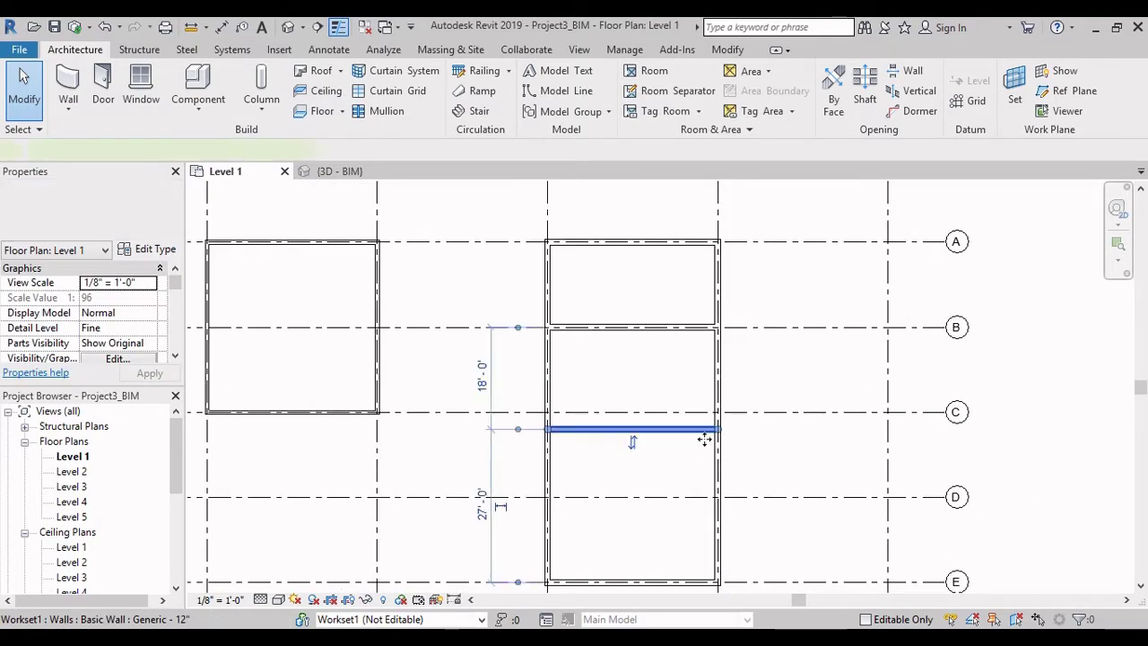
middle_click_drag(812, 370, 679, 353)
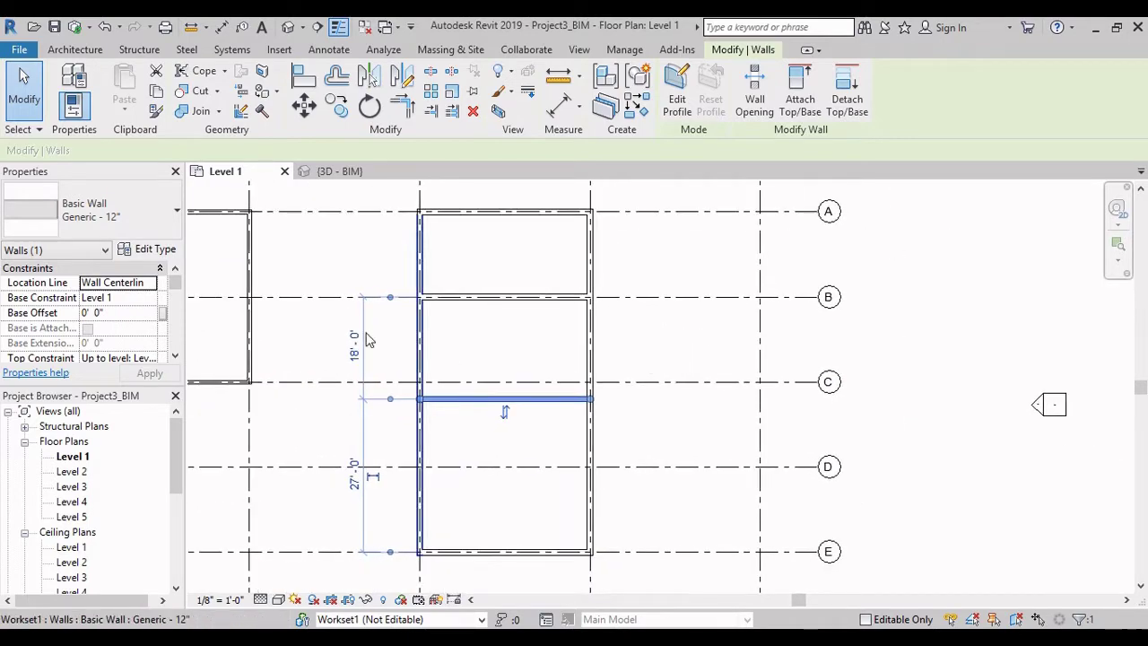
left_click(152, 252)
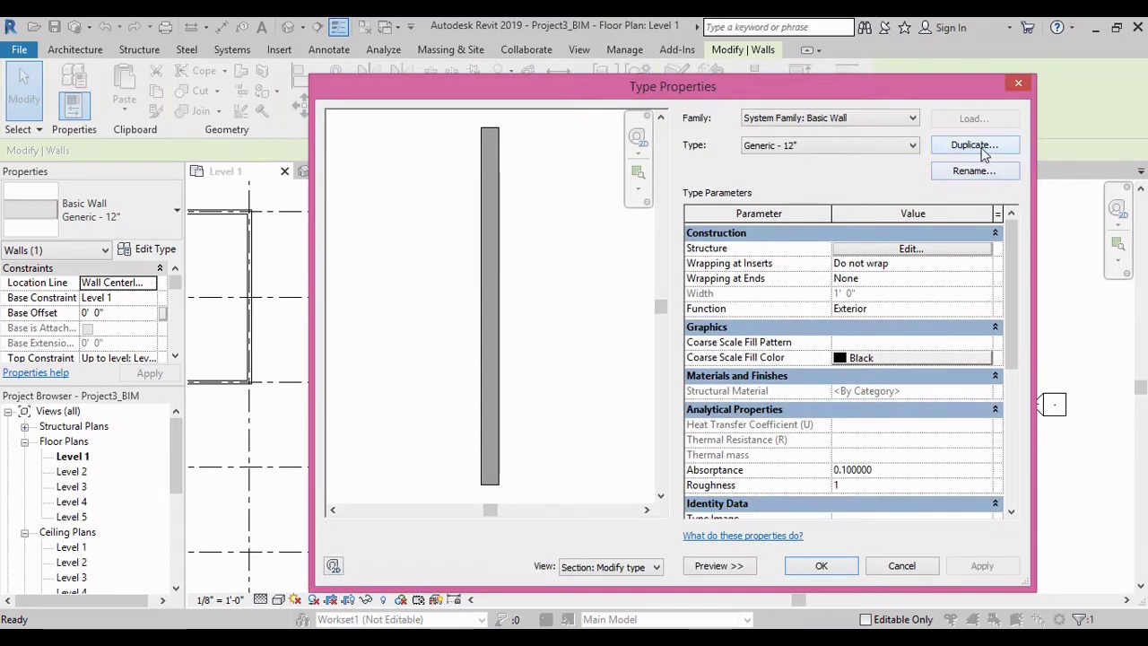
left_click(910, 249)
left_click(883, 292)
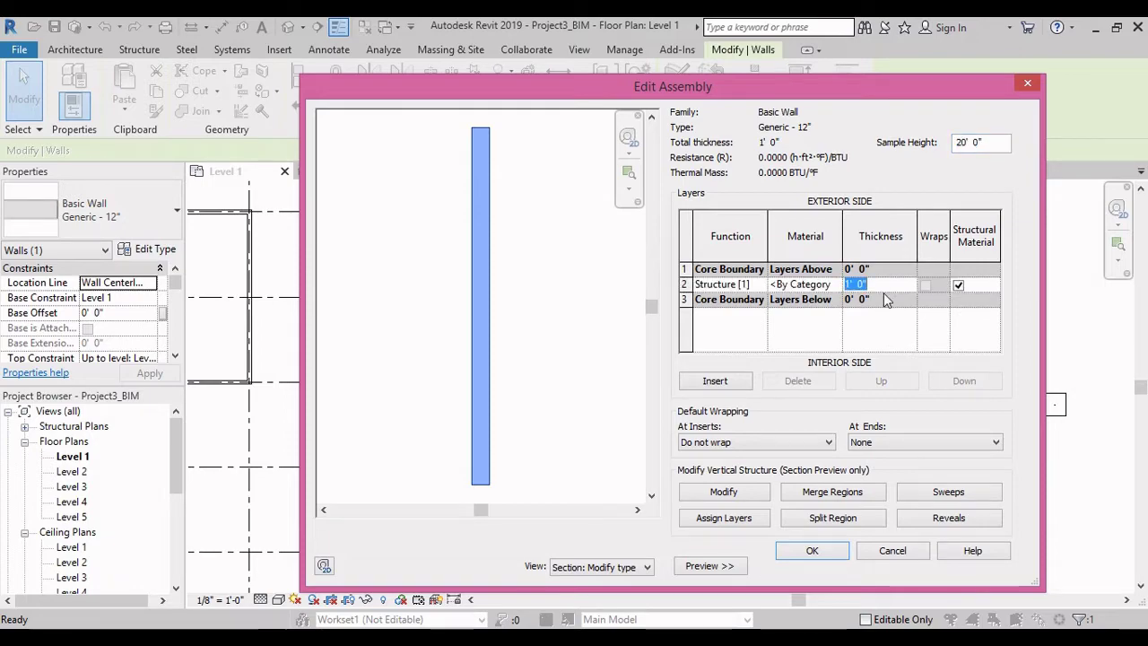
type("1")
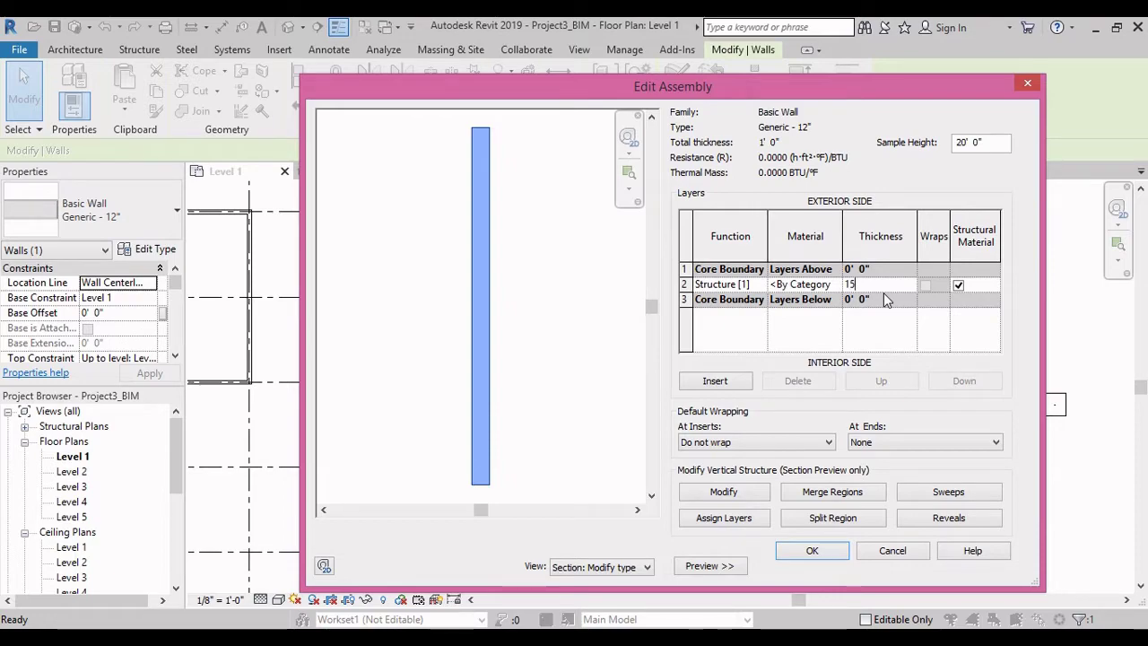
type("5")
key("Tab")
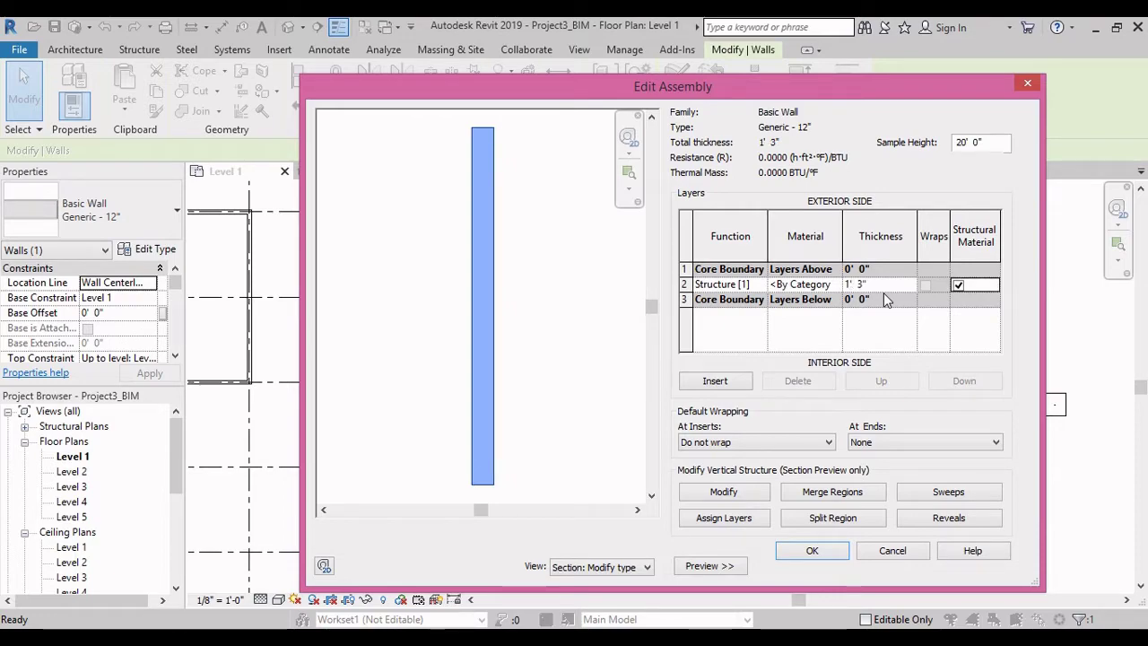
left_click(816, 556)
left_click(828, 566)
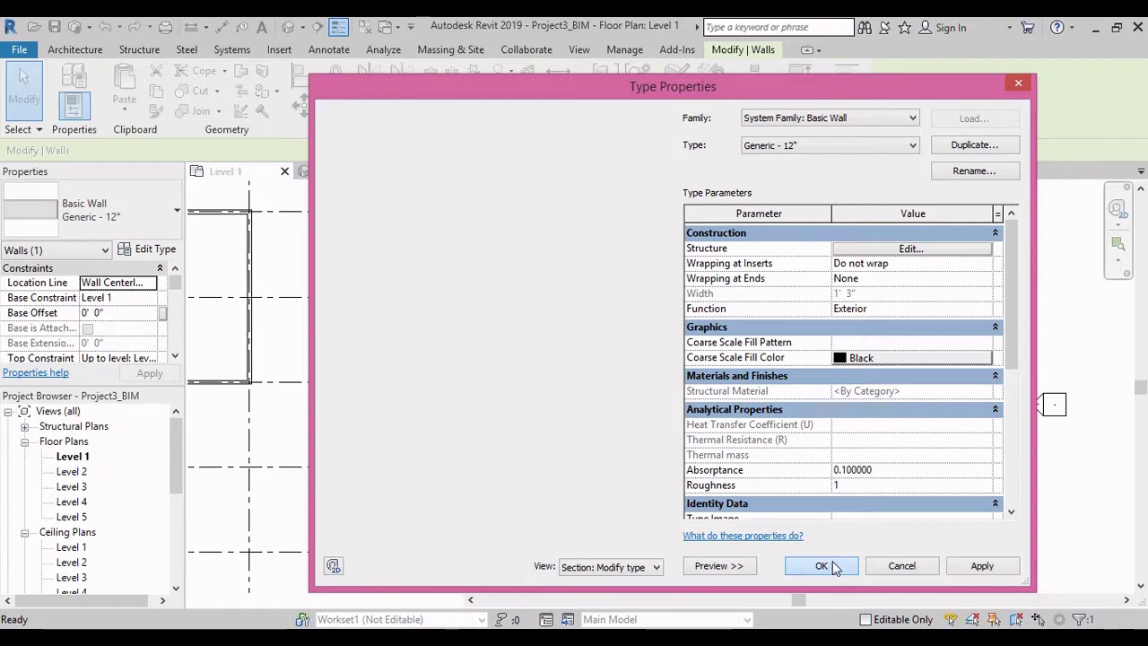
left_click(896, 464)
- Try to dimension the thickness of the wall just below grid C with an aligned dimension
middle_click_drag(465, 412, 557, 417)
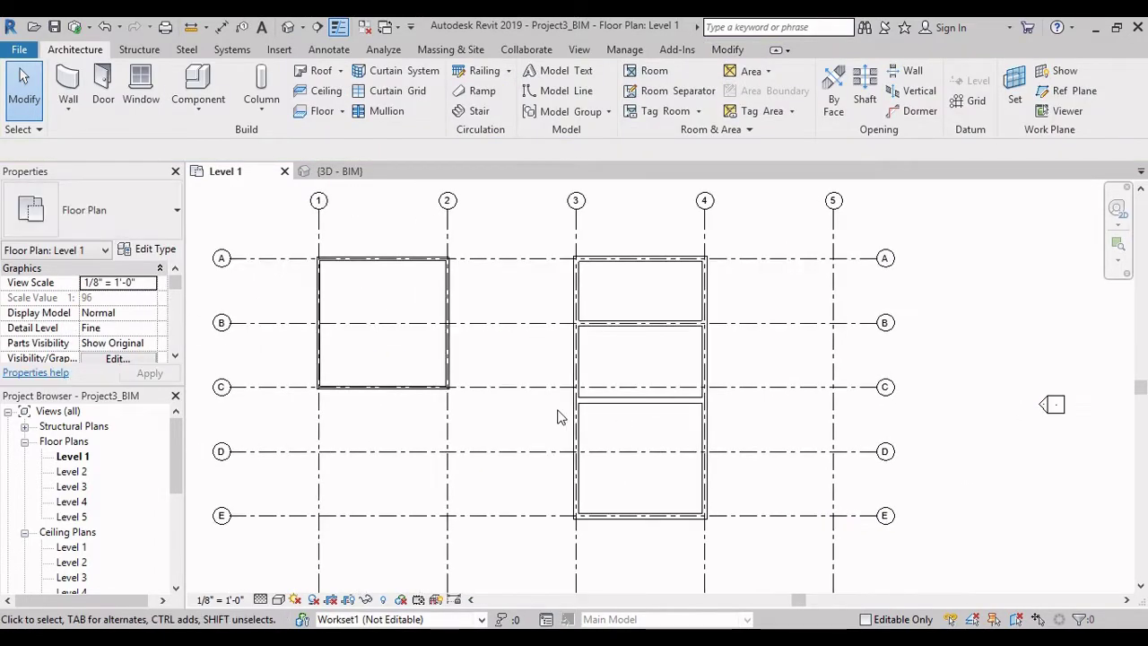
key("d")
key("i")
scroll(640, 392, "up", 4)
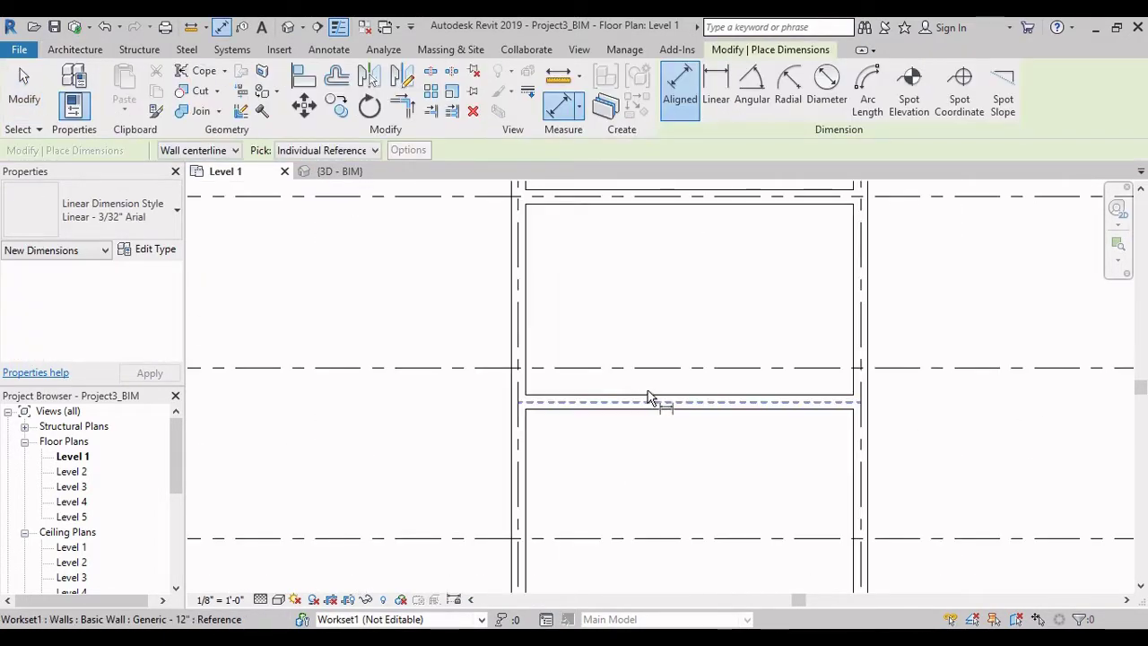
key("ctrl")
left_click(677, 402)
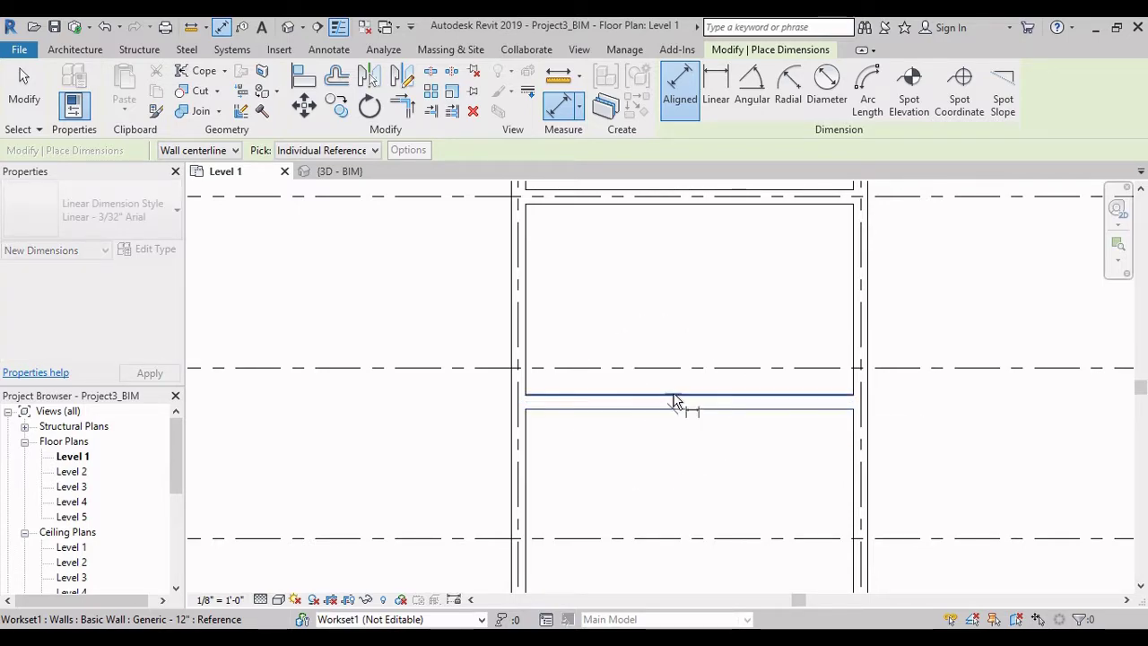
left_click(686, 397)
- Dimension the thickness of the wall on grid B between its two faces
scroll(687, 397, "up", 2)
middle_click_drag(687, 404, 664, 366)
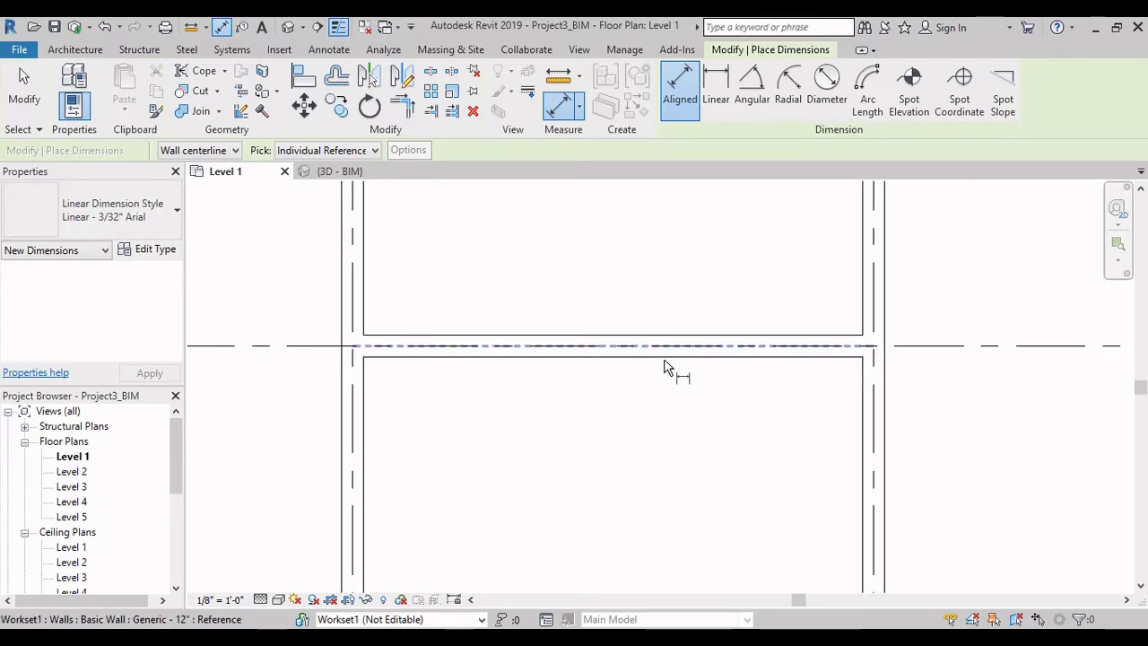
left_click(667, 360)
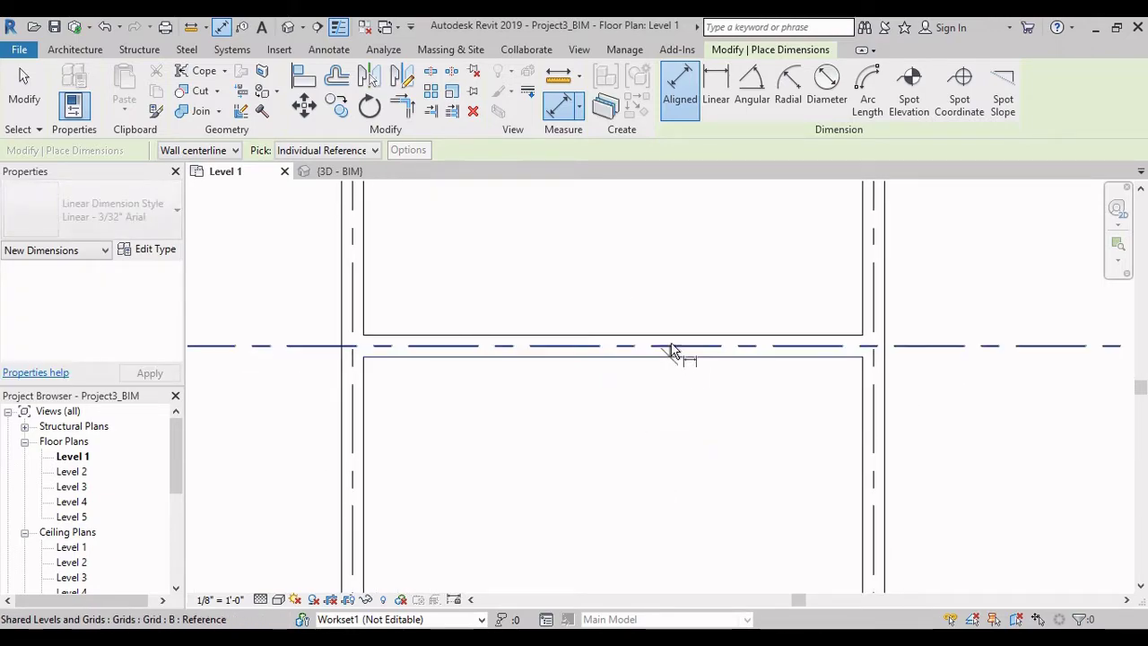
left_click(673, 337)
left_click(679, 279)
scroll(662, 363, "up", 3)
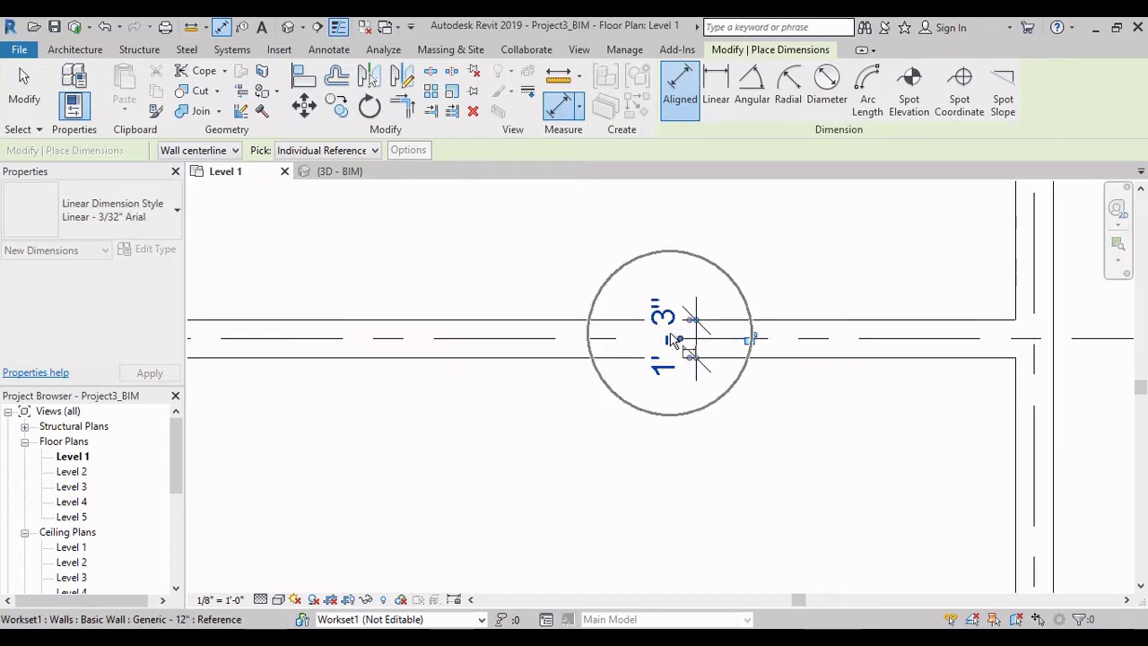
scroll(681, 350, "down", 1)
middle_click_drag(680, 353, 622, 583)
scroll(655, 341, "down", 3)
key("Escape")
key("Escape")
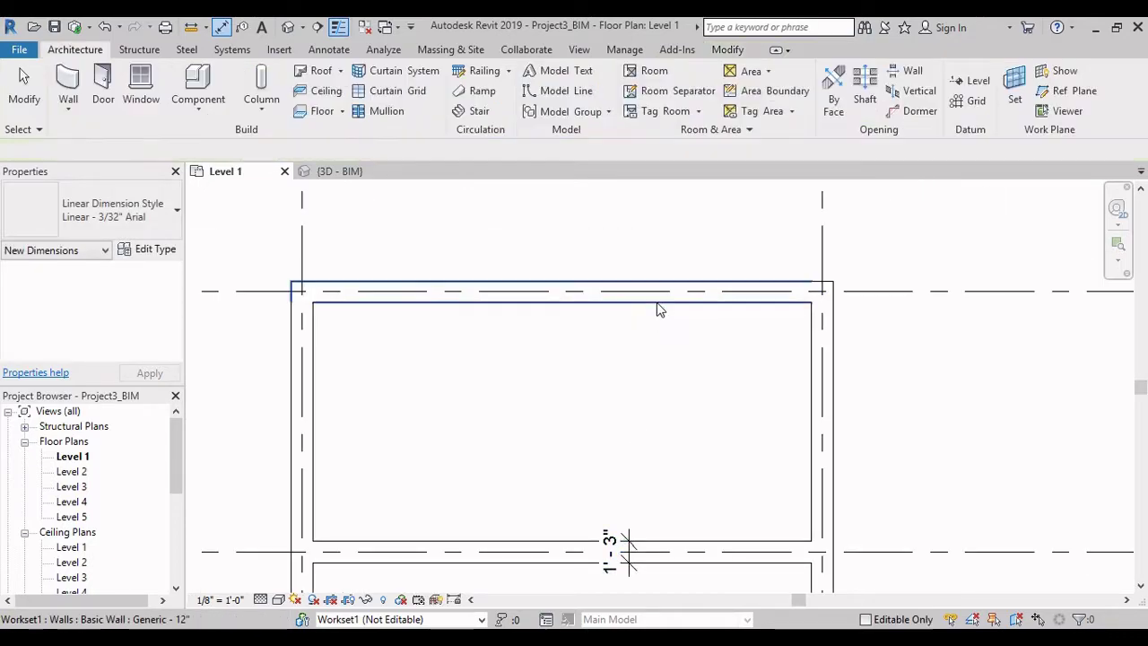
left_click(647, 304)
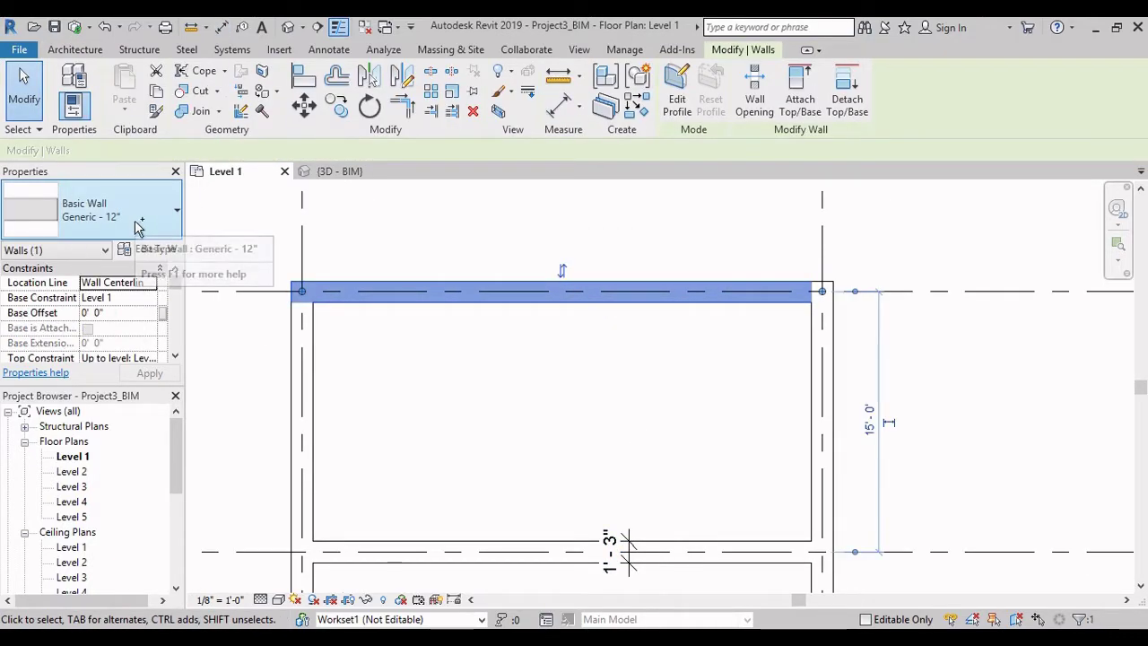
scroll(392, 354, "down", 1)
middle_click_drag(392, 354, 472, 335)
key("Escape")
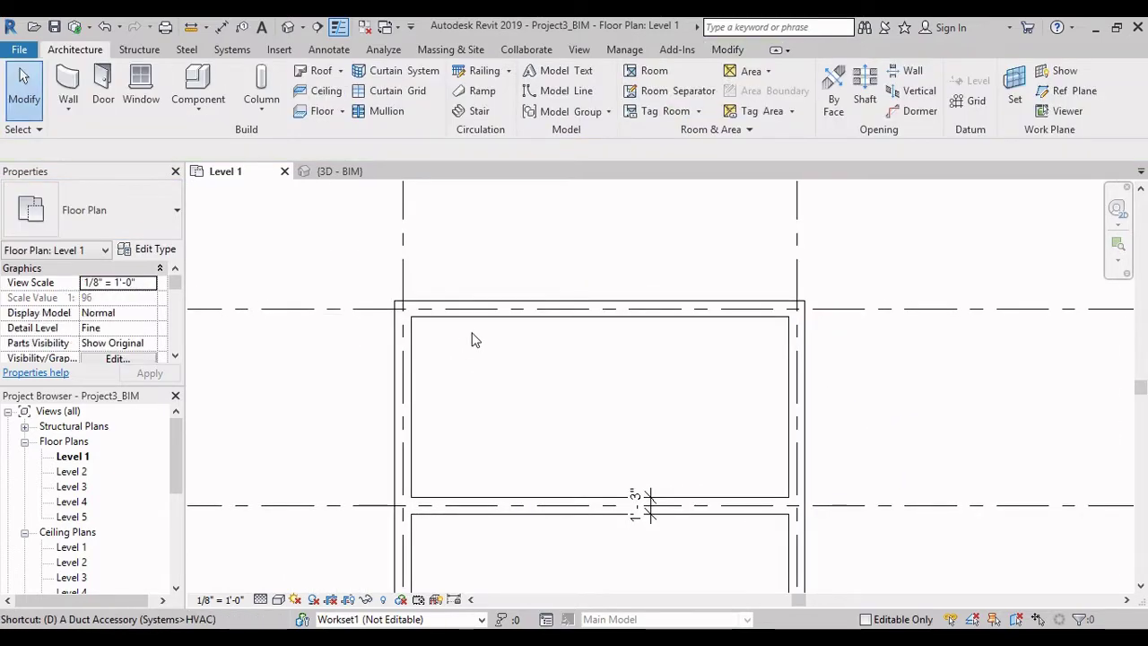
- Dimension the thickness of the wall on grid A, between grids 3 and 4, from face to face
key("d")
key("i")
scroll(567, 300, "up", 2)
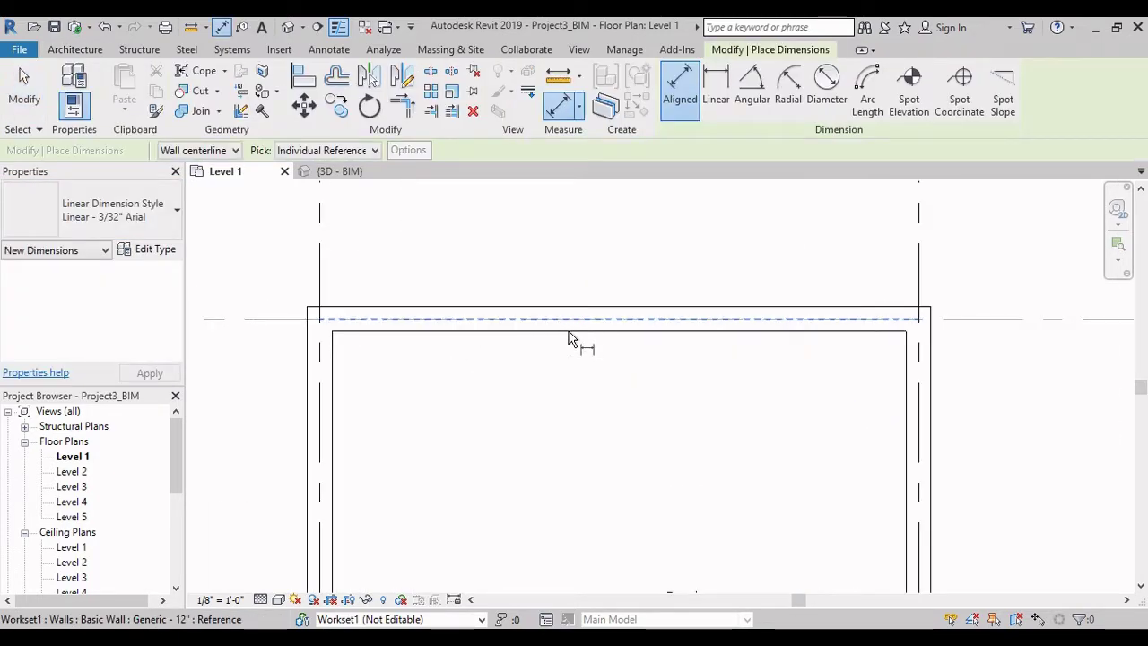
left_click(569, 332)
left_click(587, 318)
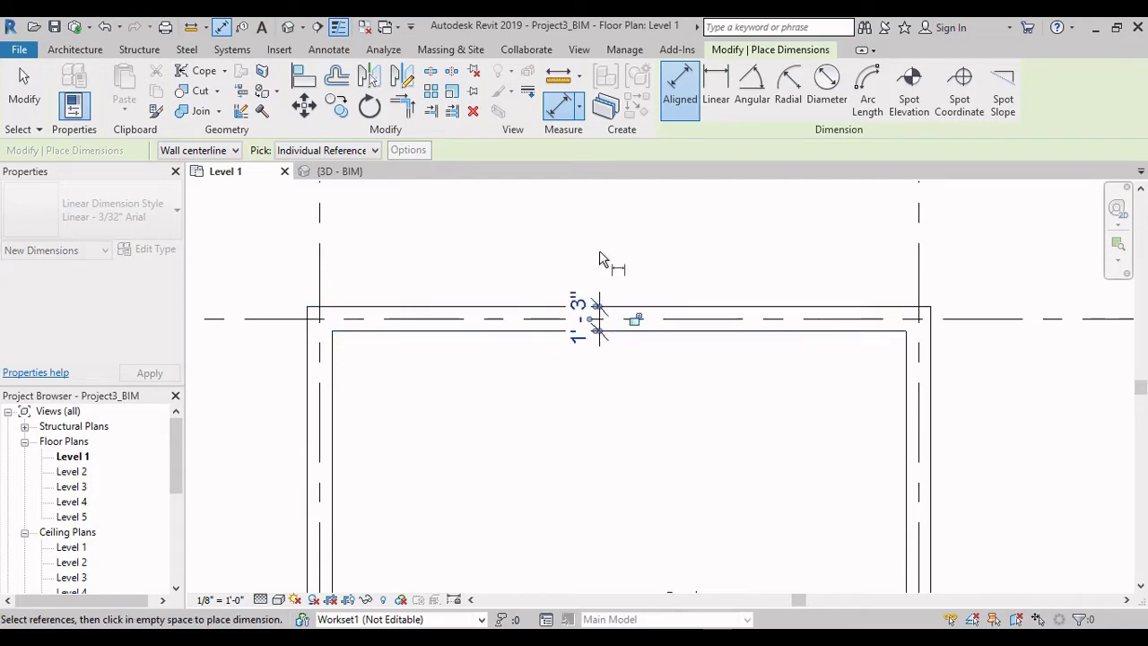
left_click(599, 259)
key("Escape")
key("Escape")
scroll(651, 376, "down", 3)
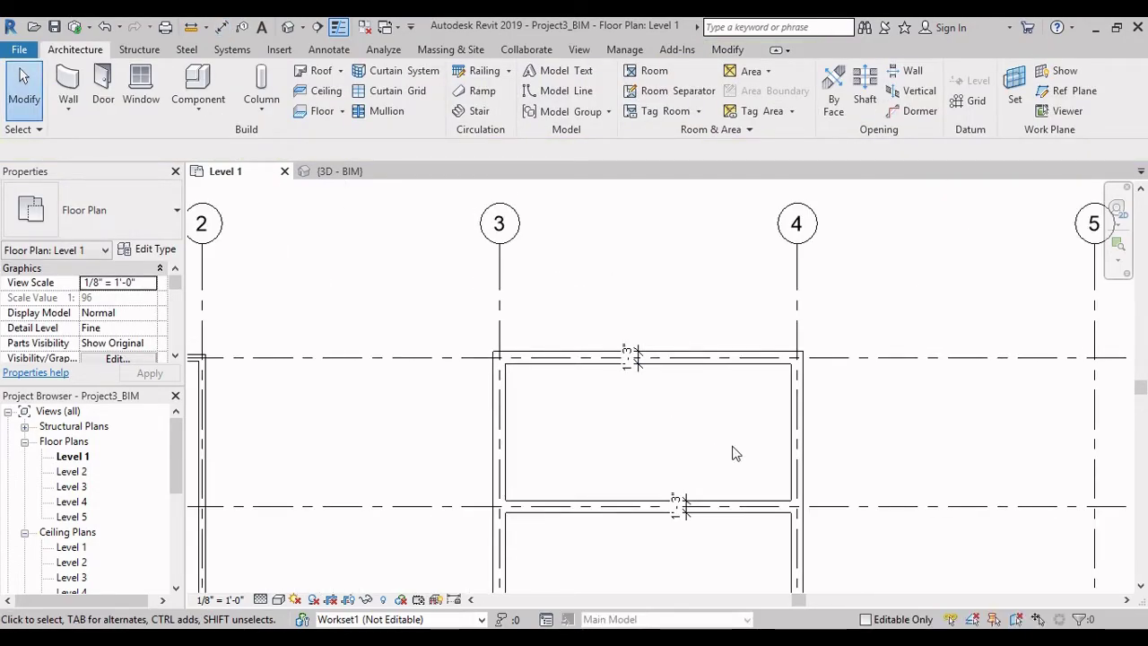
- Set the Generic - 12" wall type's structure layer thickness to 12", starting from the wall just below grid C
scroll(732, 453, "down", 1)
middle_click_drag(718, 472, 736, 425)
middle_click_drag(739, 510, 734, 439)
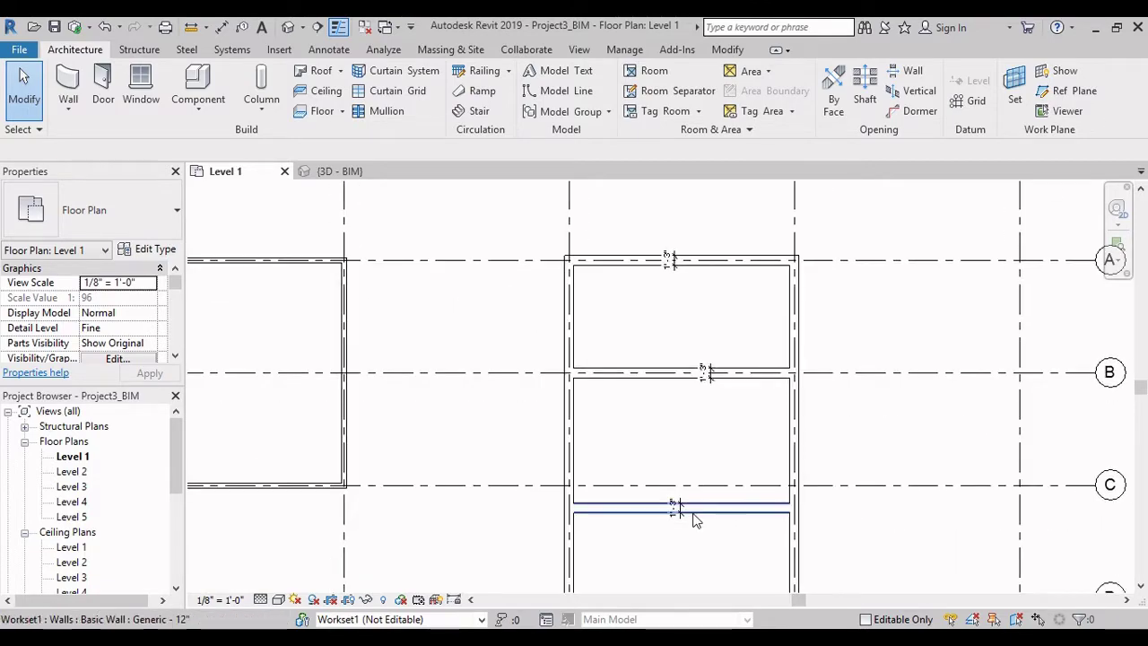
scroll(696, 521, "up", 1)
left_click(736, 514)
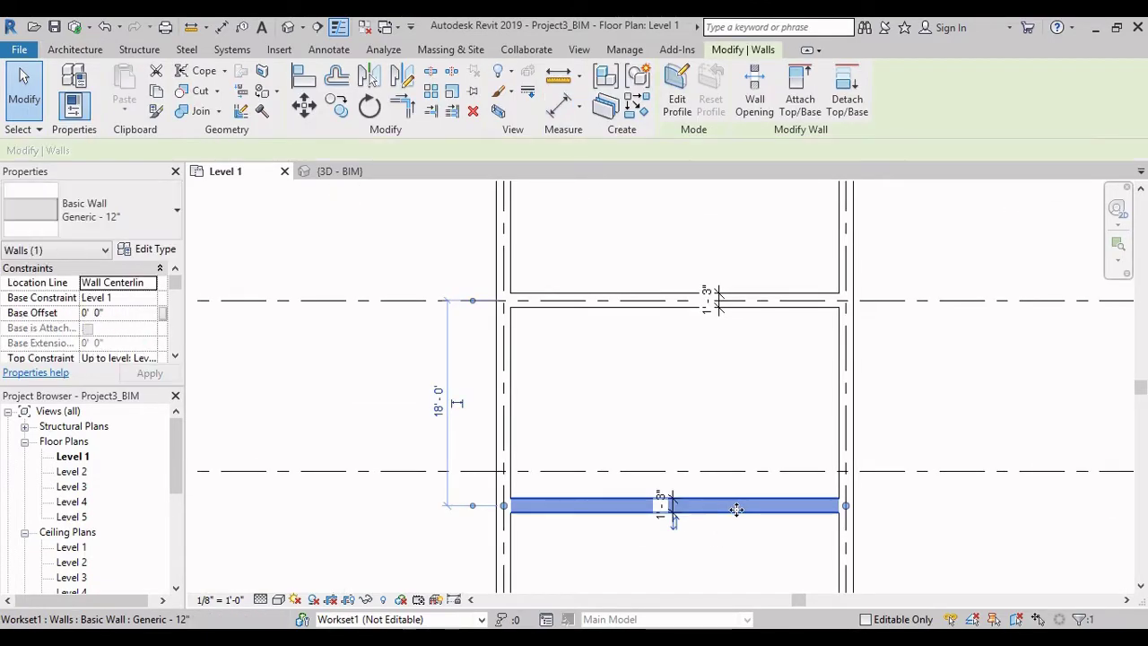
left_click(154, 249)
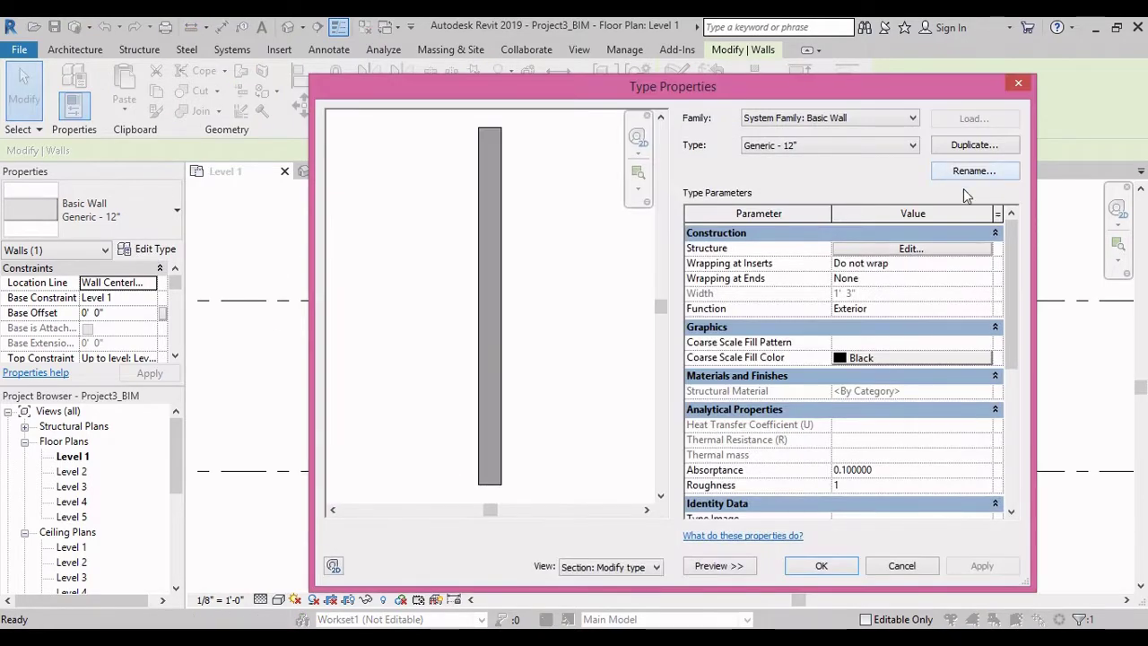
left_click(918, 249)
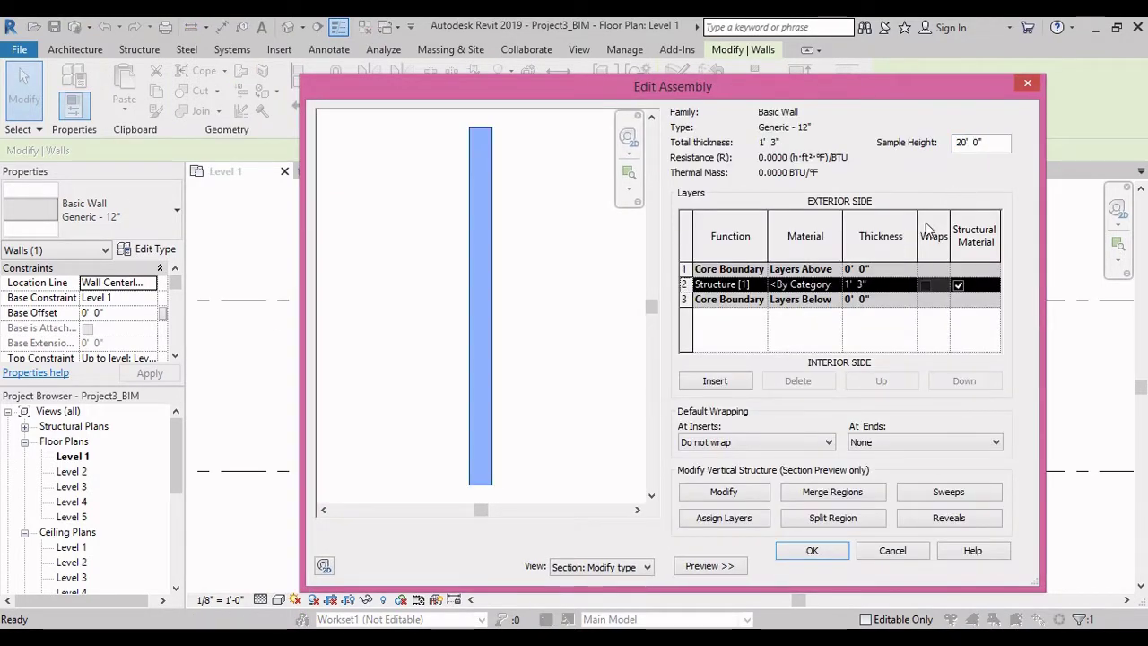
left_click(1028, 83)
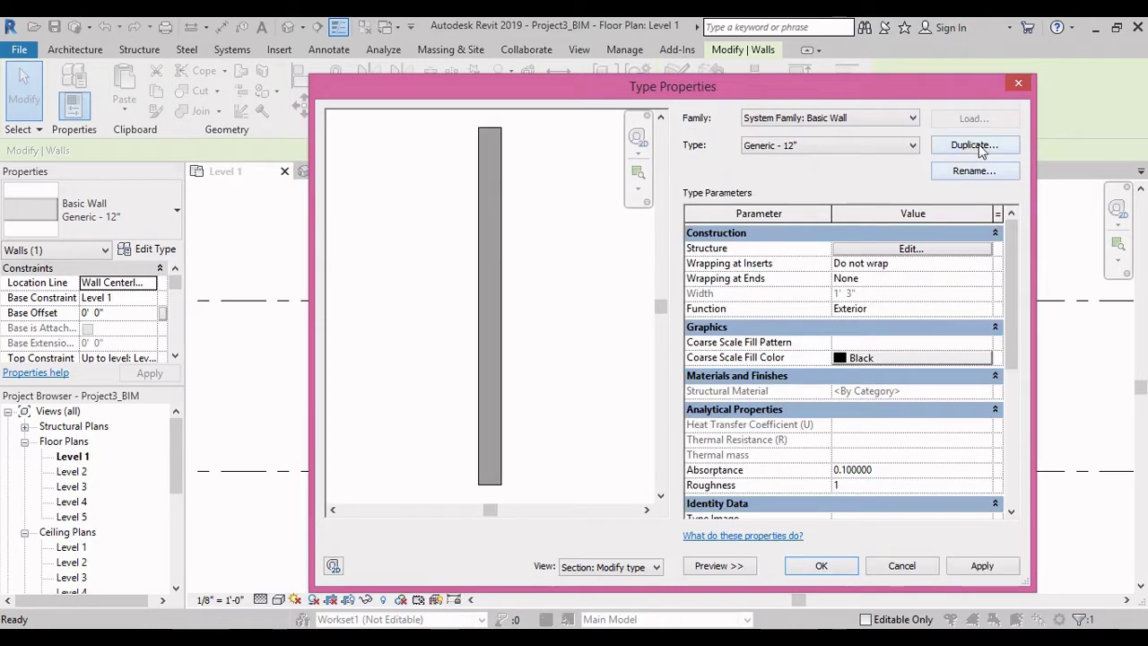
left_click(912, 250)
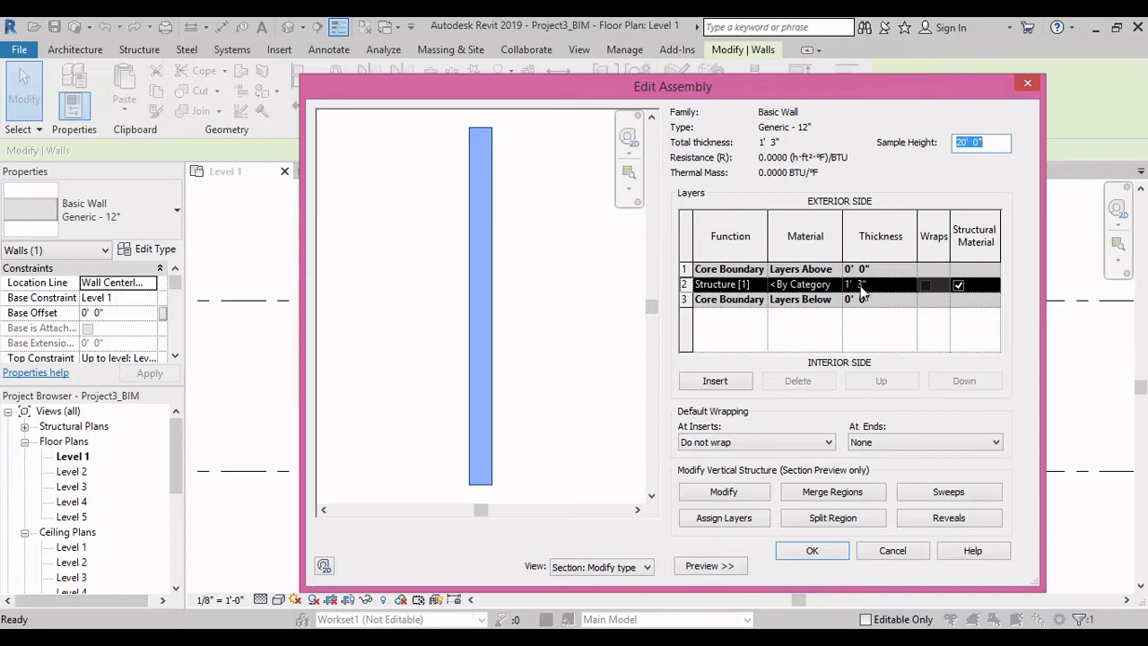
left_click(883, 285)
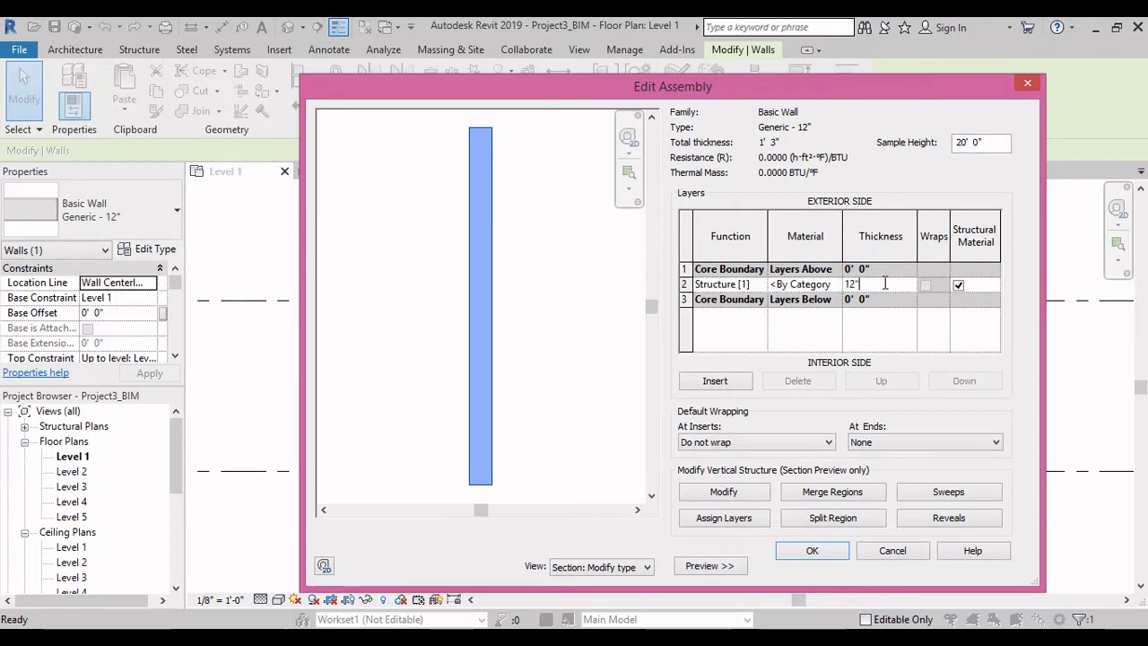
key("Return")
left_click(813, 550)
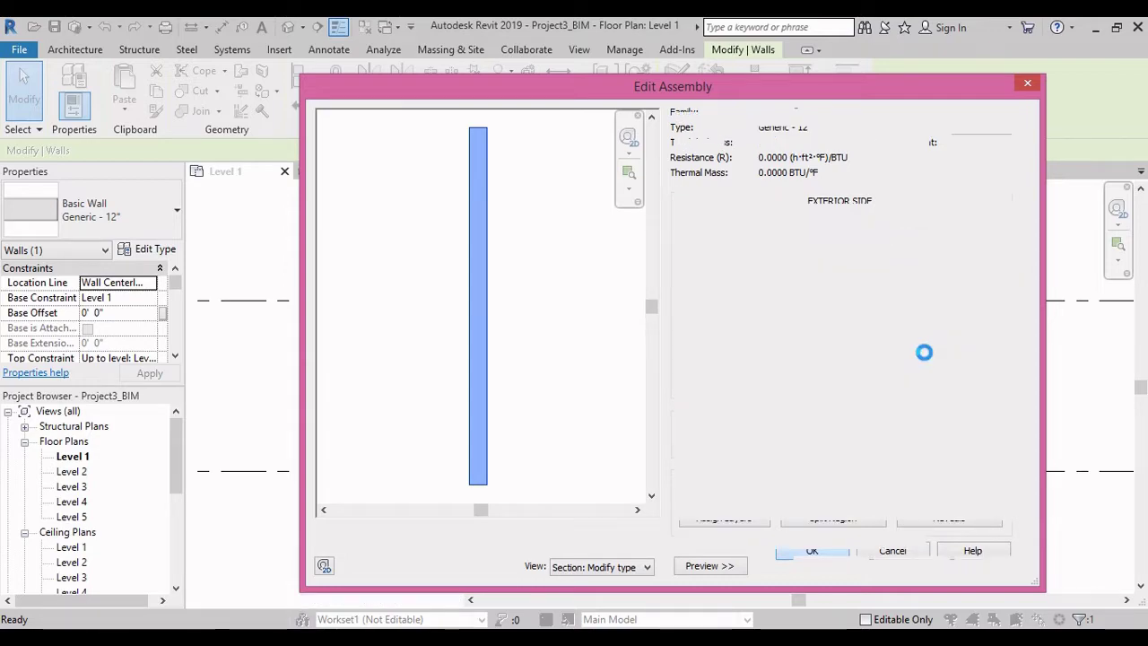
- Start duplicating the Generic - 12" wall type, cancel the naming, and accept the type properties
left_click(974, 145)
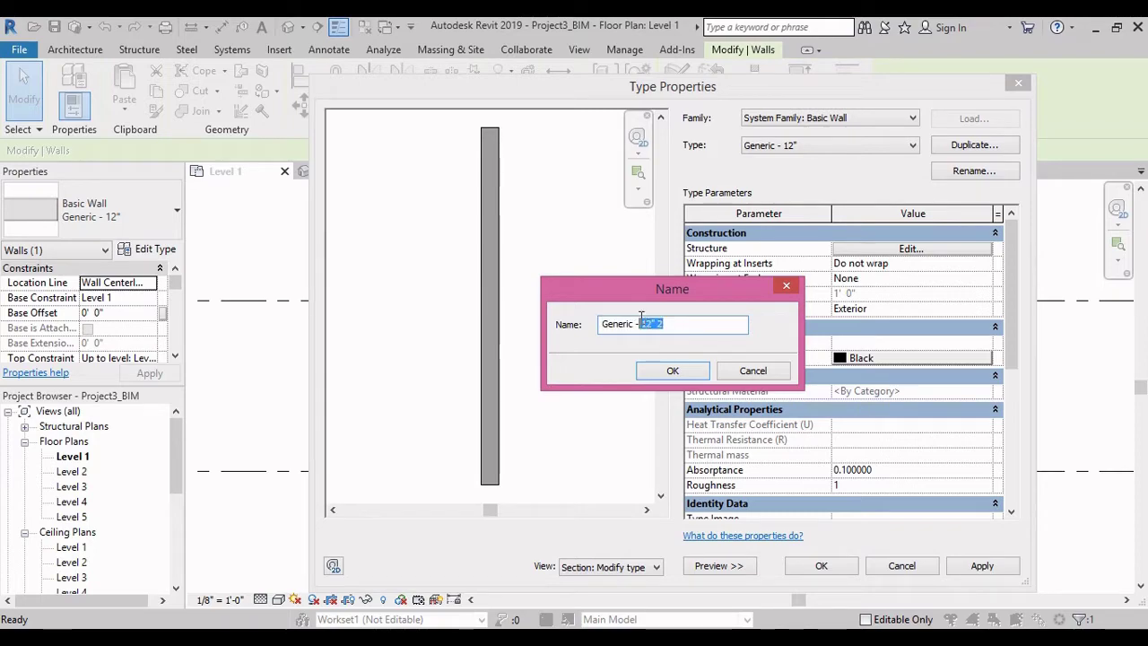
left_click(786, 289)
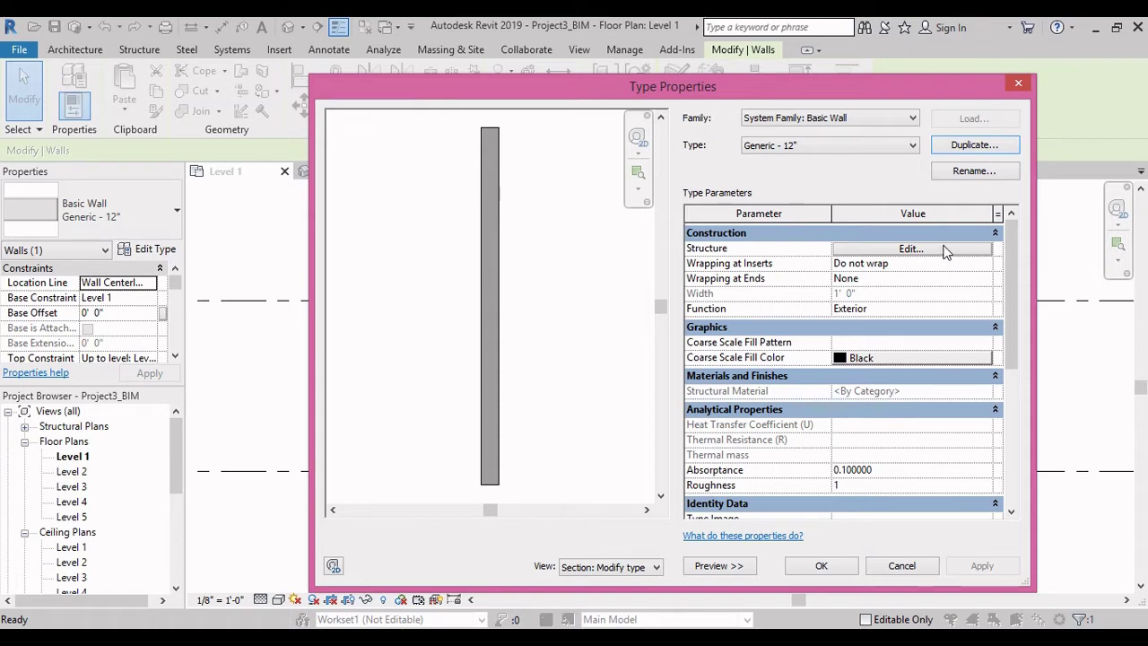
left_click(821, 565)
left_click(941, 410)
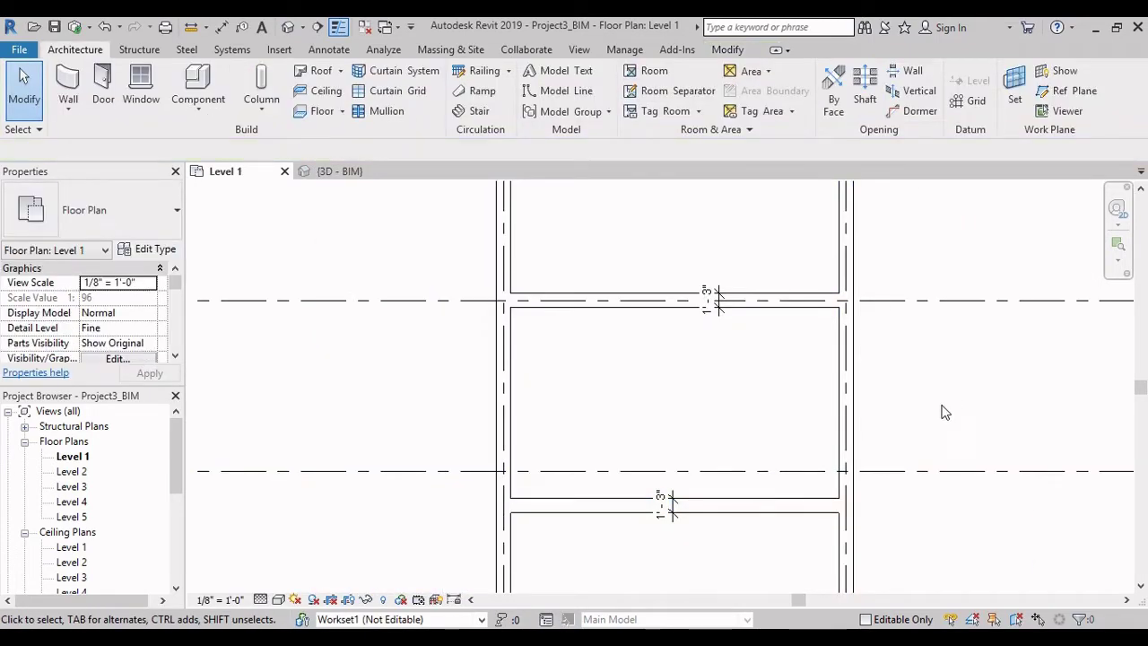
scroll(803, 476, "up", 2)
middle_click_drag(789, 479, 760, 414)
scroll(709, 377, "down", 5)
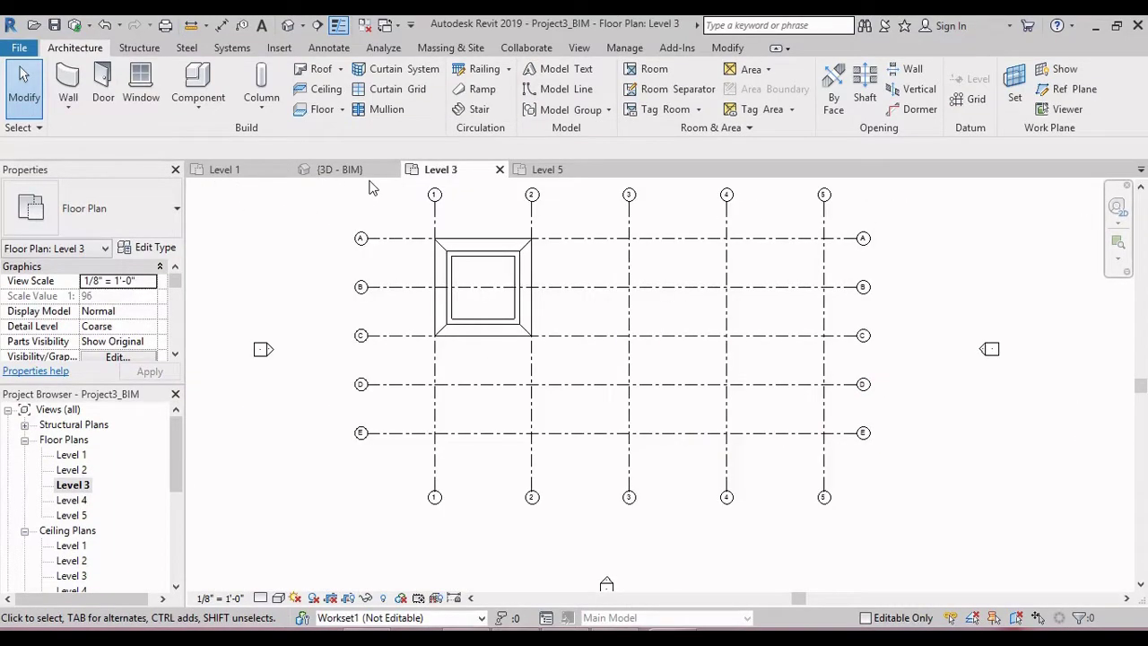
left_click(72, 81)
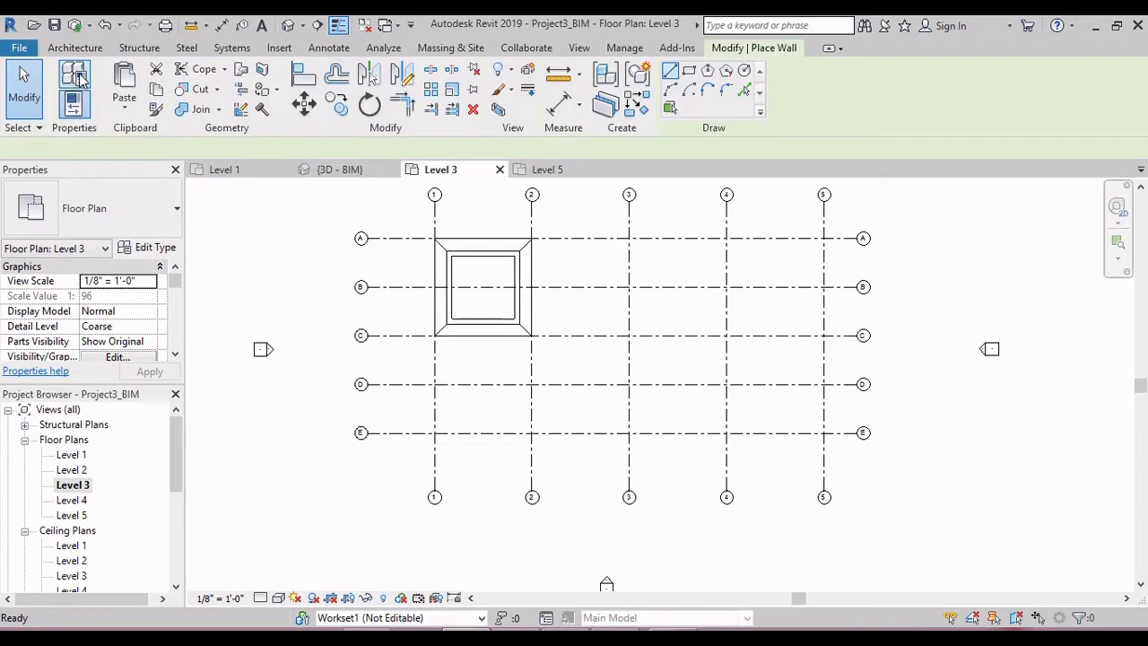
key("Escape")
key("Escape")
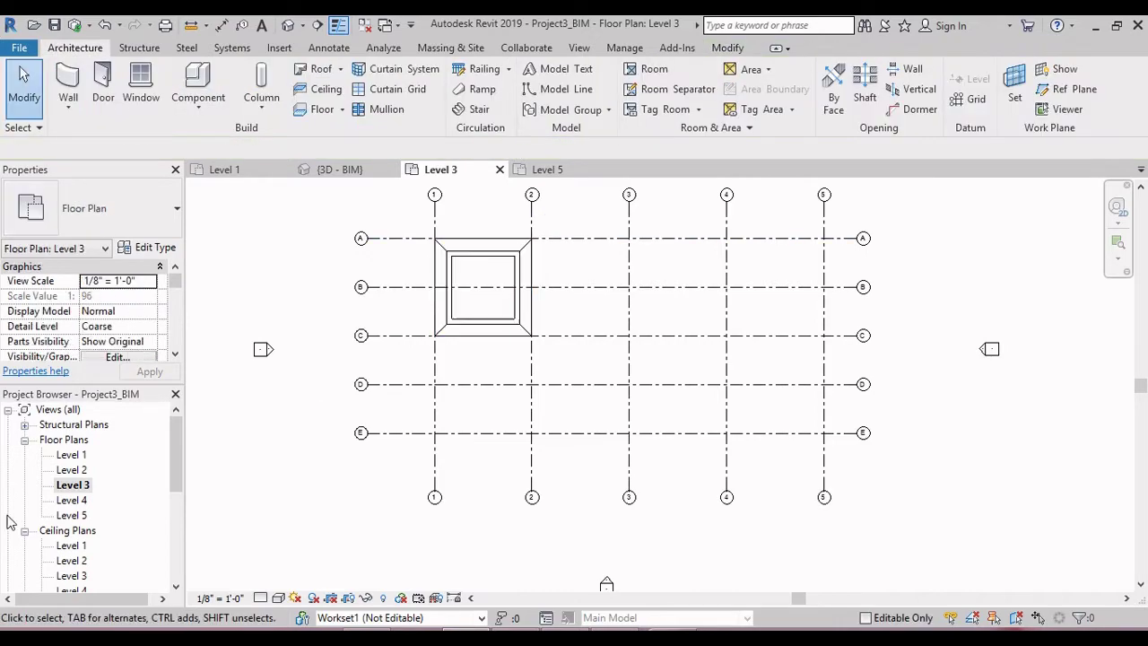
- Open the Level 1 floor plan and examine the modification options for the grid A walls of both enclosures
double_click(68, 454)
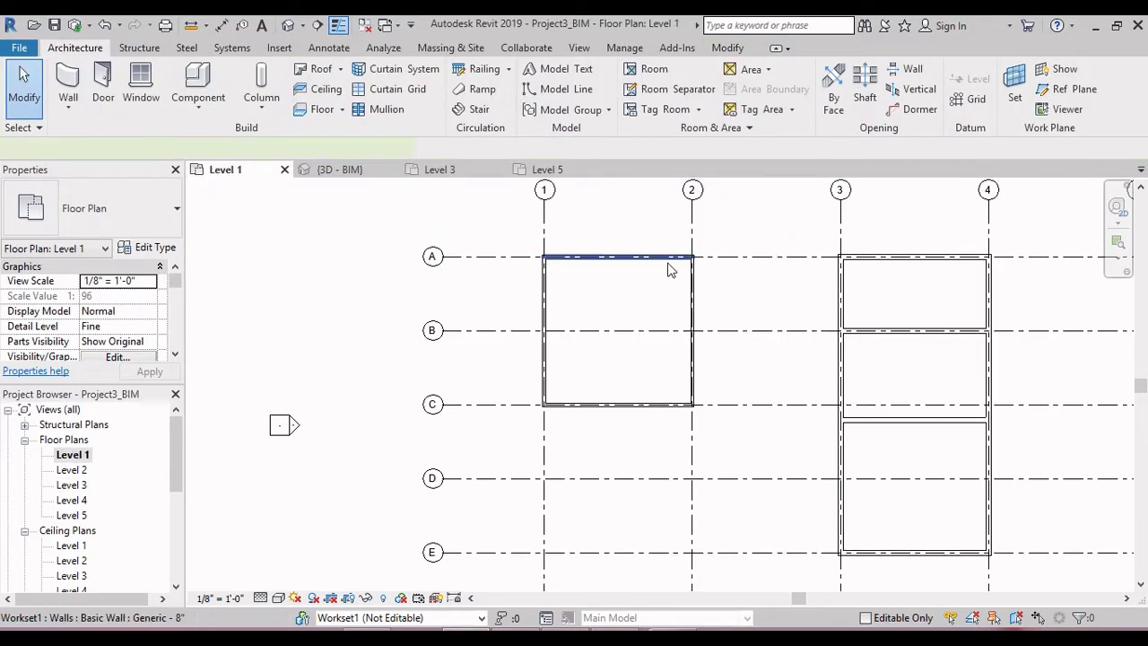
left_click(668, 269)
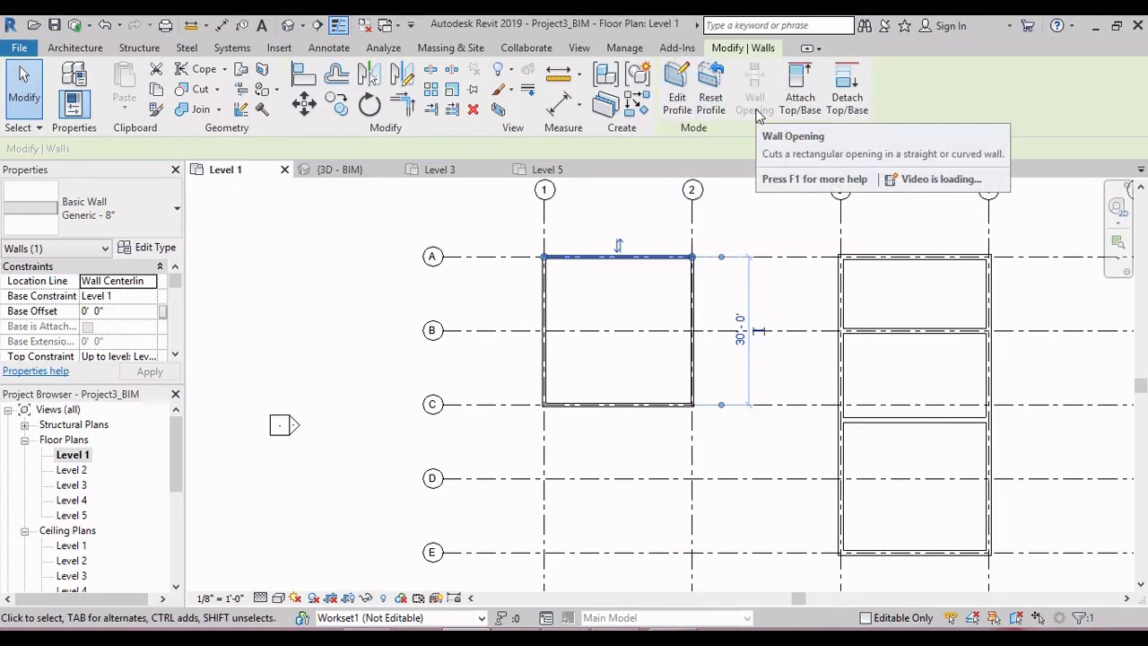
key("Escape")
left_click(899, 260)
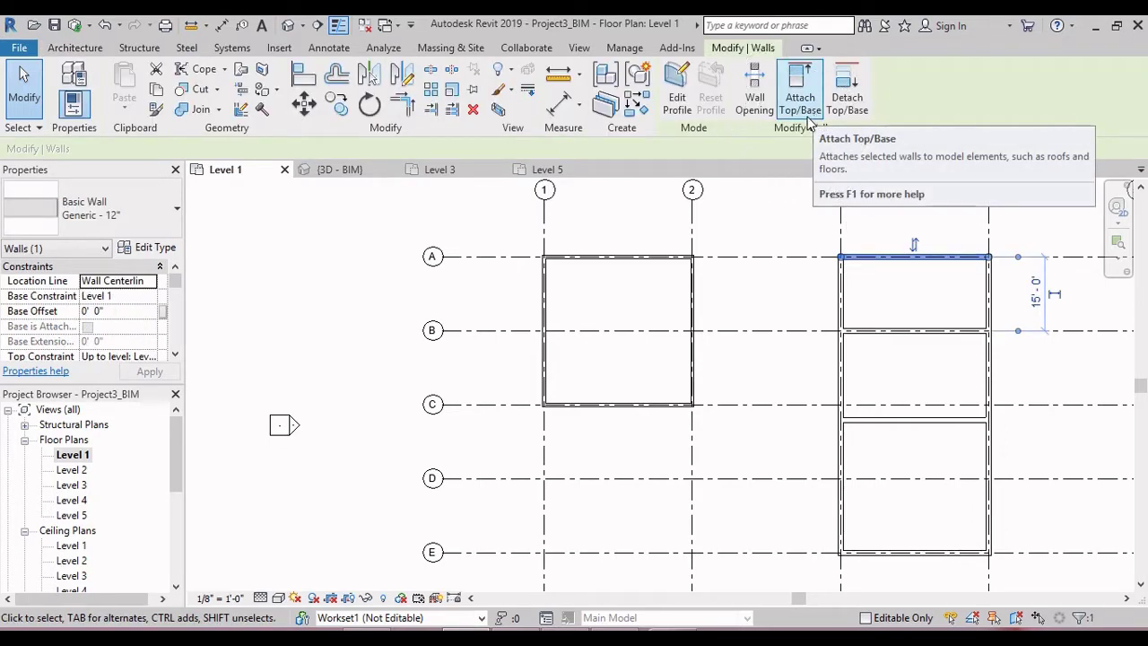
key("Escape")
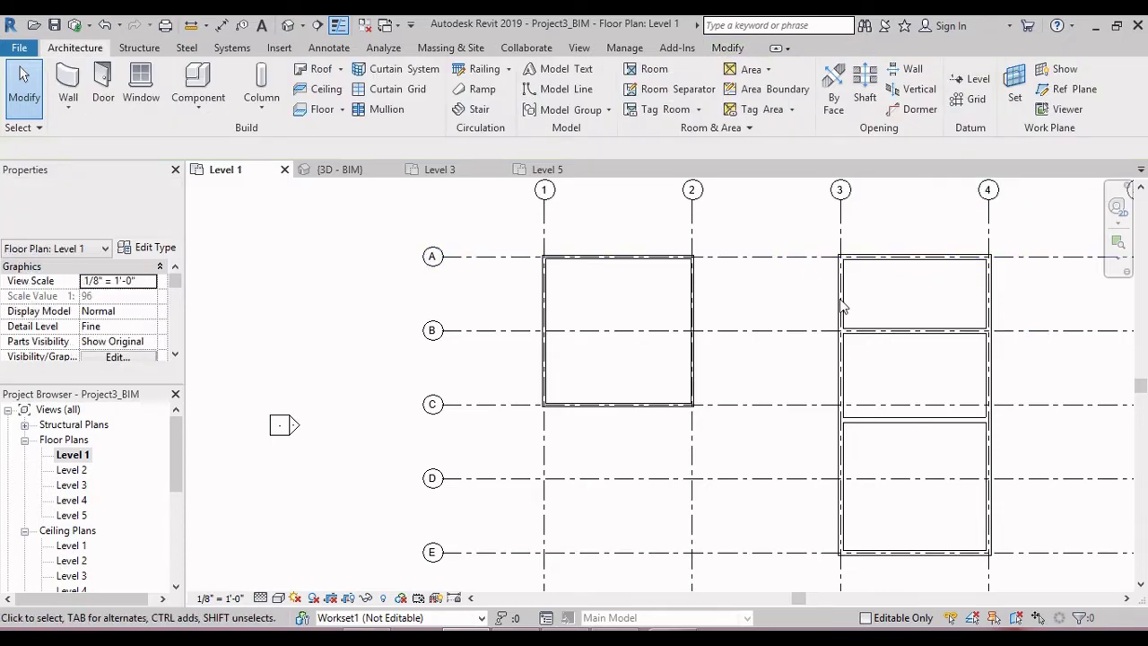
middle_click_drag(897, 289, 750, 262)
scroll(750, 262, "down", 2)
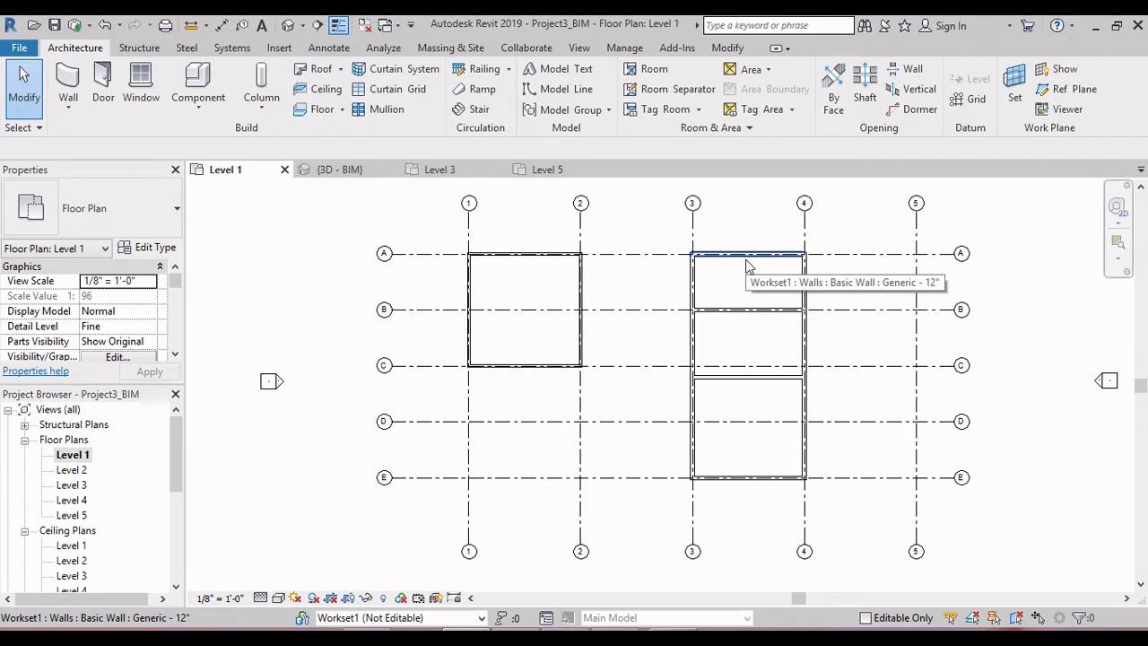
left_click(748, 265)
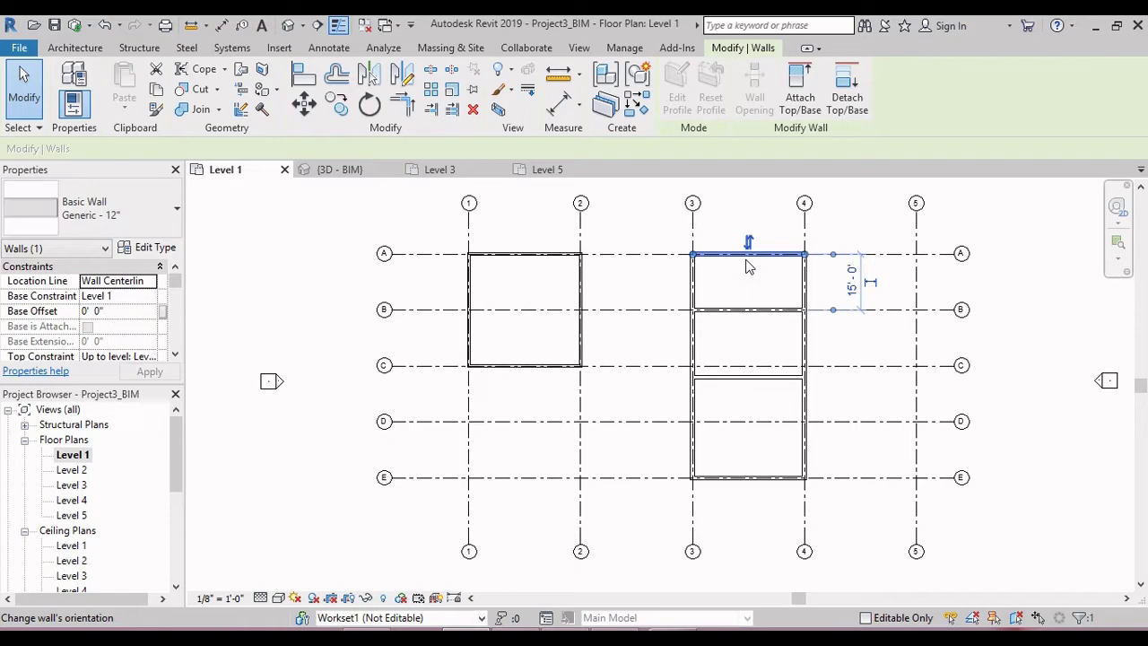
key("Escape")
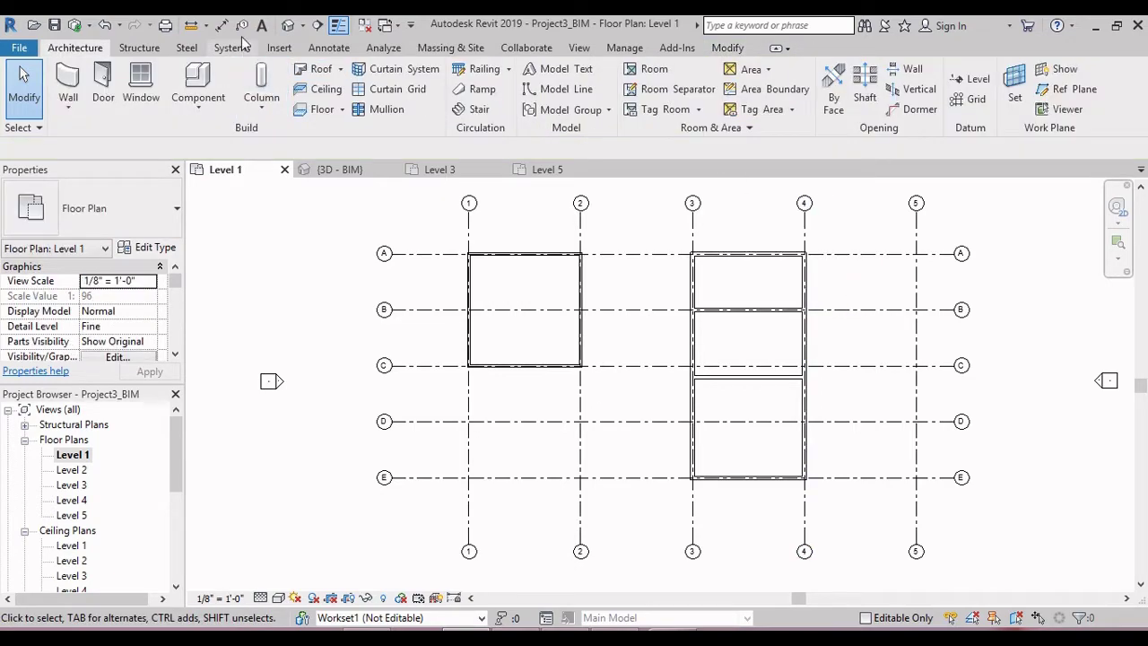
- Save the project and open the default 3D view
left_click(287, 26)
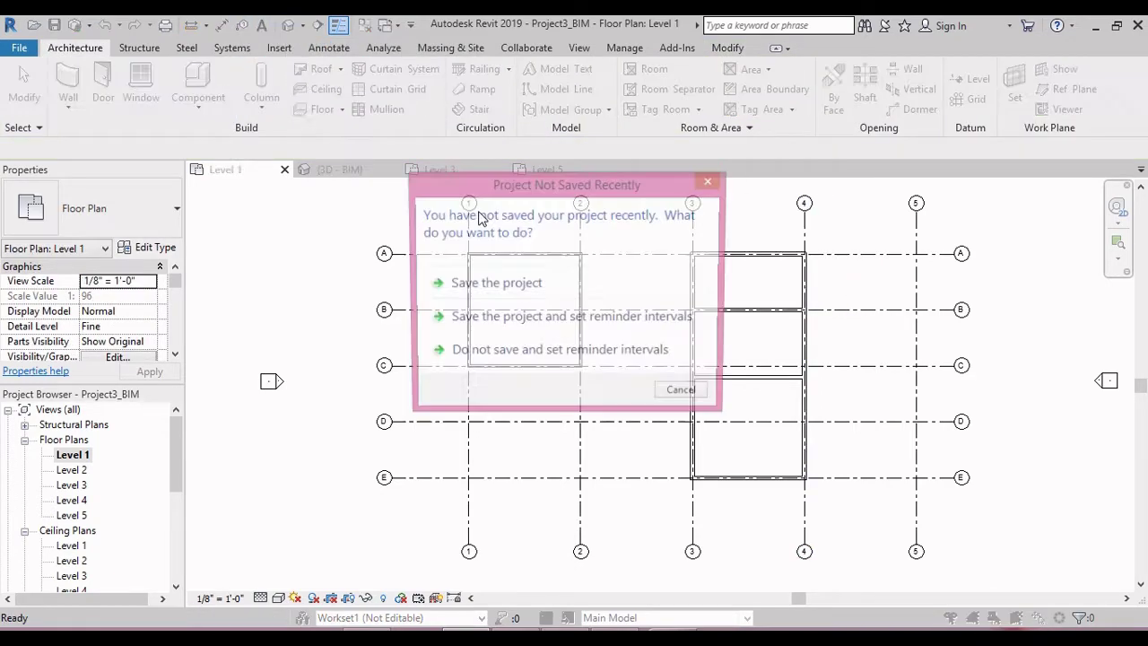
left_click(551, 283)
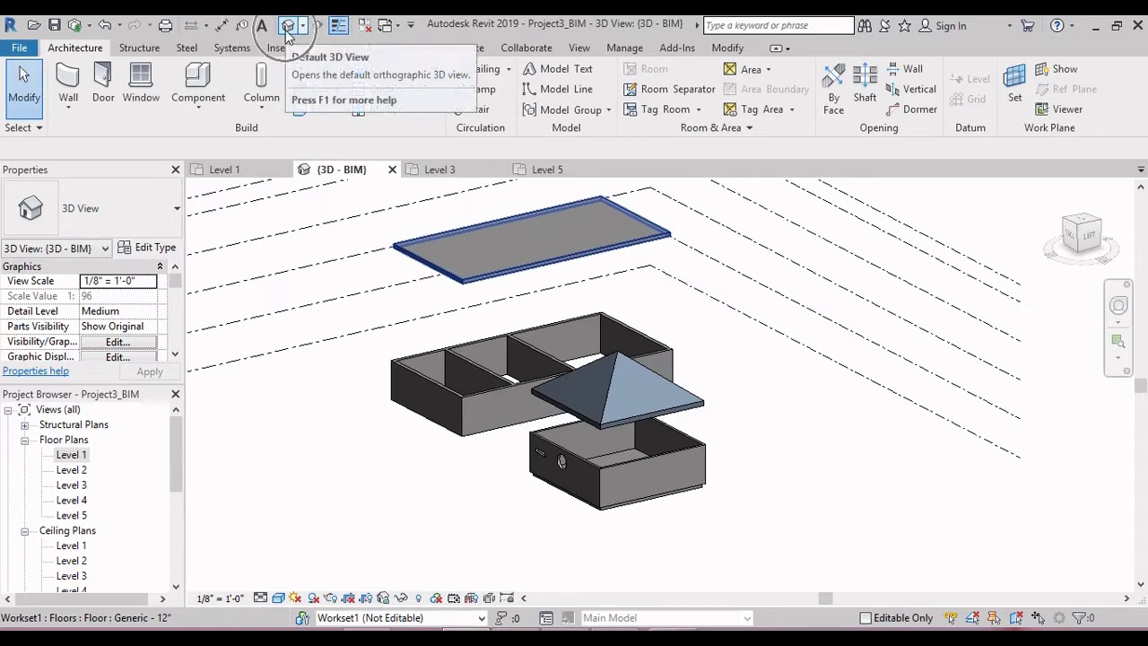
- Attach the top of the grid A wall of the three-room enclosure to the Generic - 12" floor above it
left_click(617, 328)
scroll(670, 314, "up", 2)
middle_click_drag(670, 314, 674, 427)
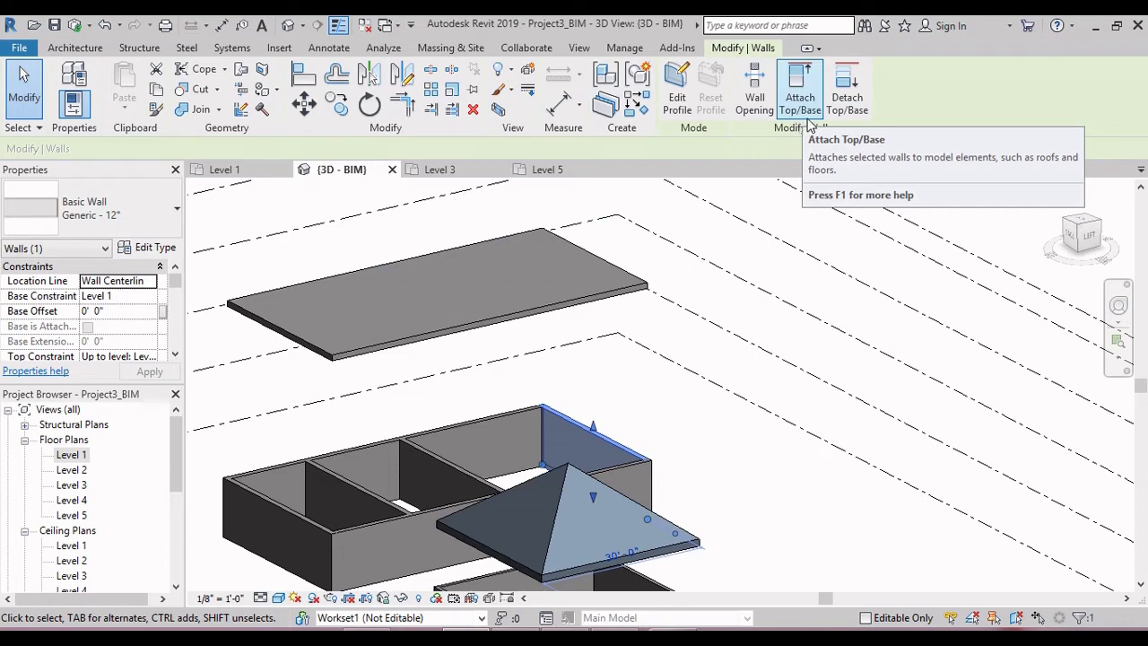
middle_click_drag(708, 313, 759, 248)
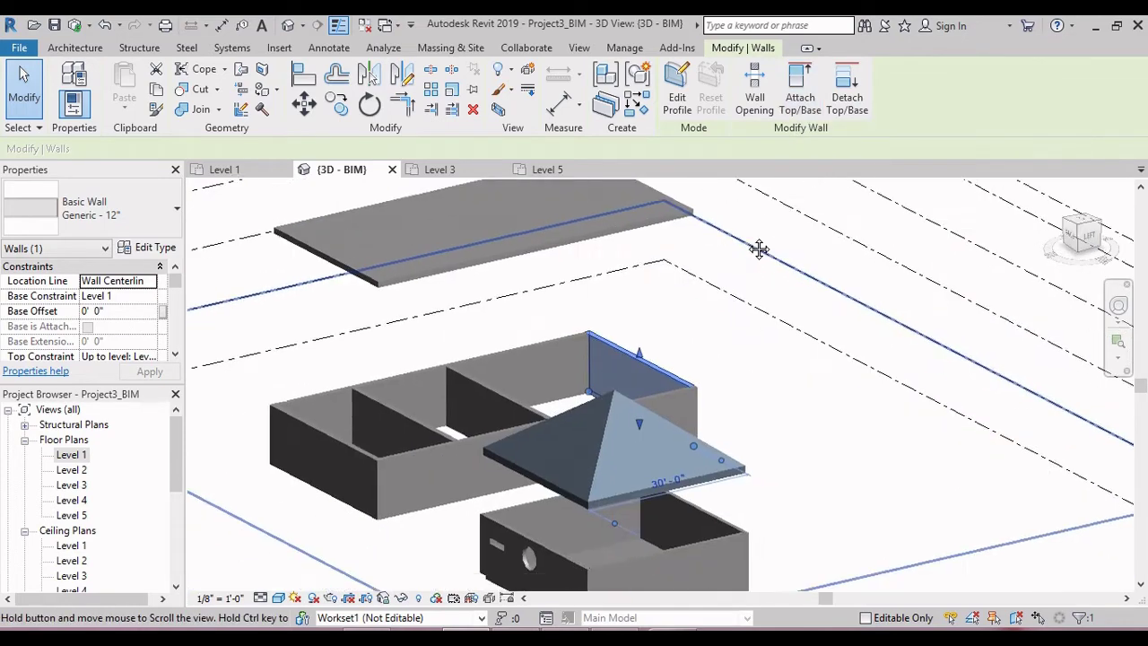
left_click(800, 97)
scroll(668, 260, "down", 2)
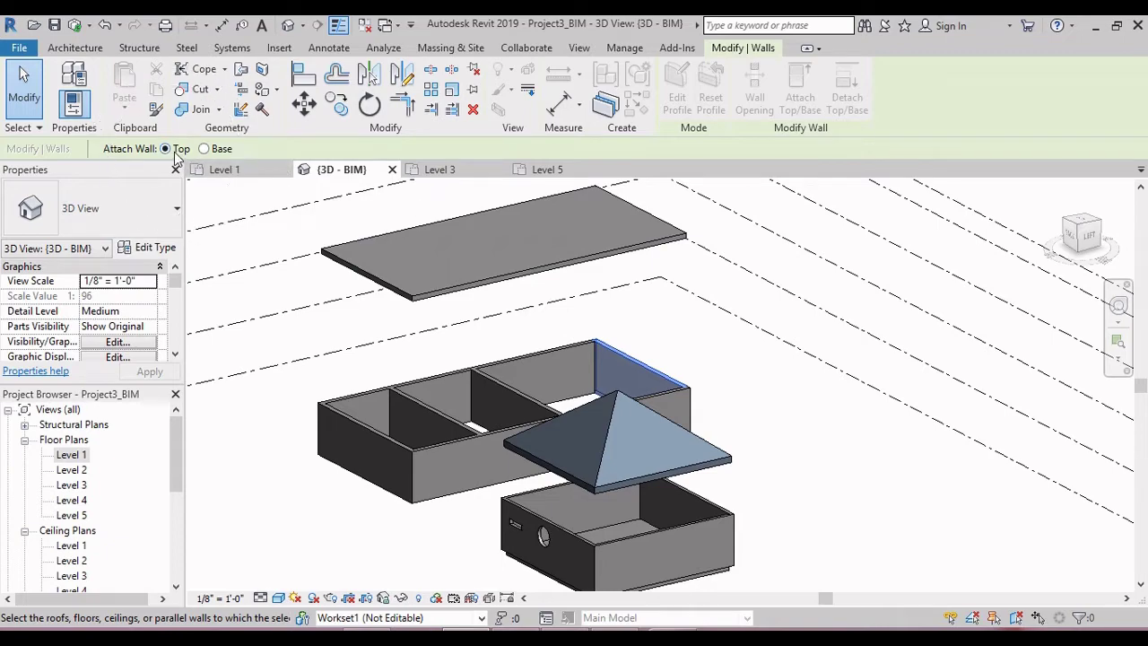
left_click(664, 229)
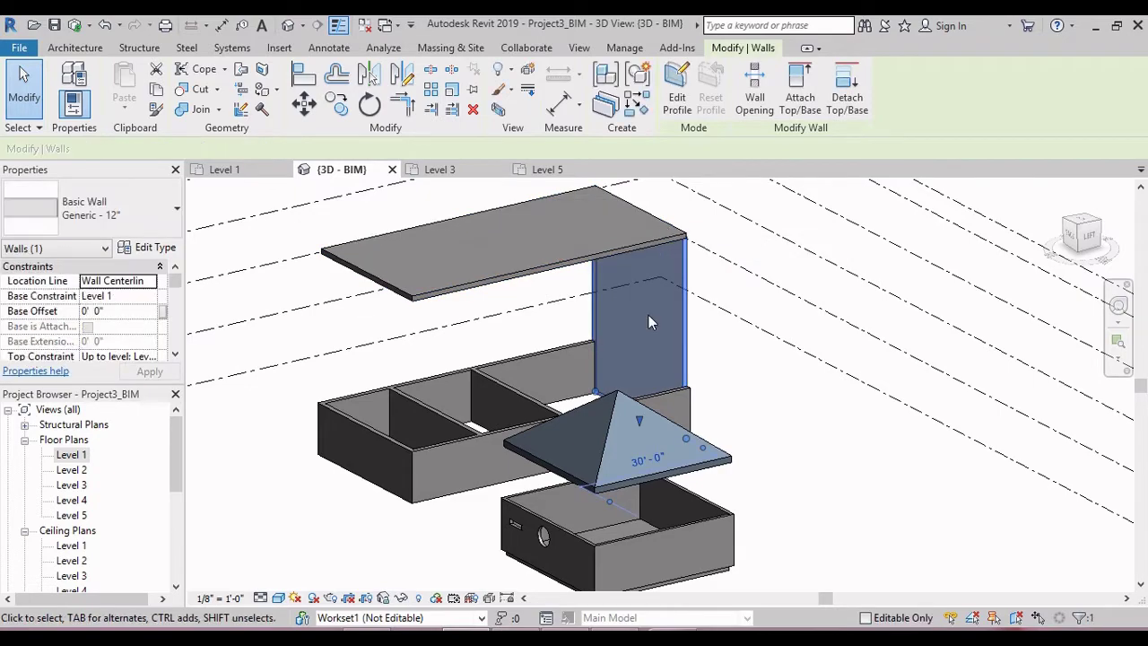
- Attach the top of the three-room enclosure's long grid 4 wall to the Generic - 12" floor above it
middle_click_drag(649, 315, 683, 277, "shift")
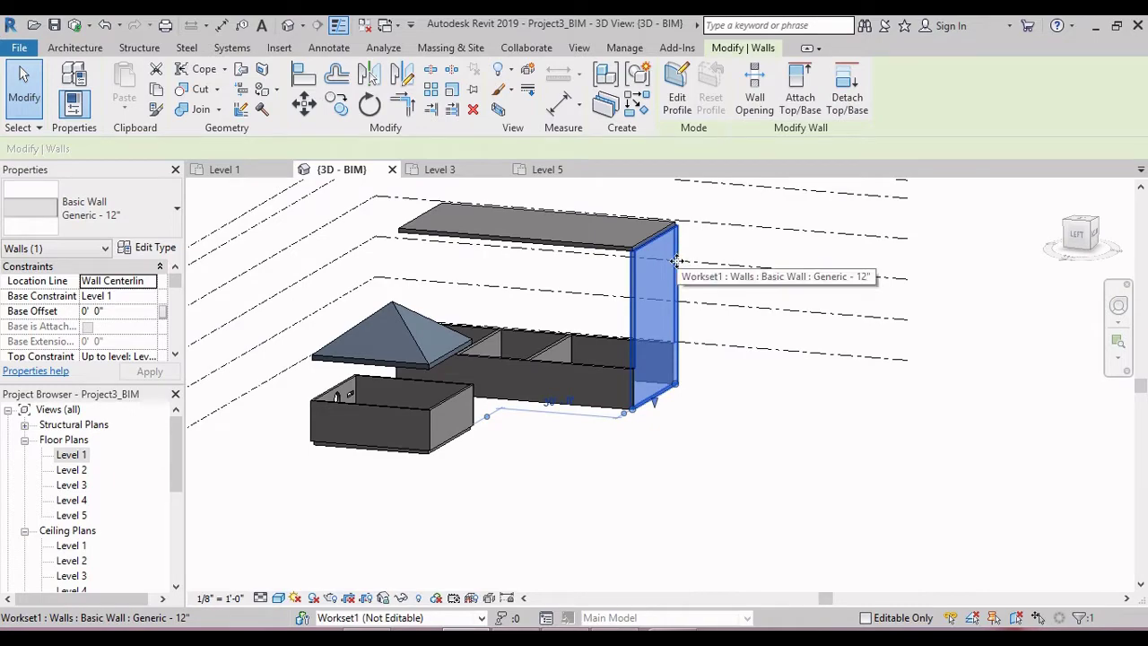
scroll(619, 255, "up", 2)
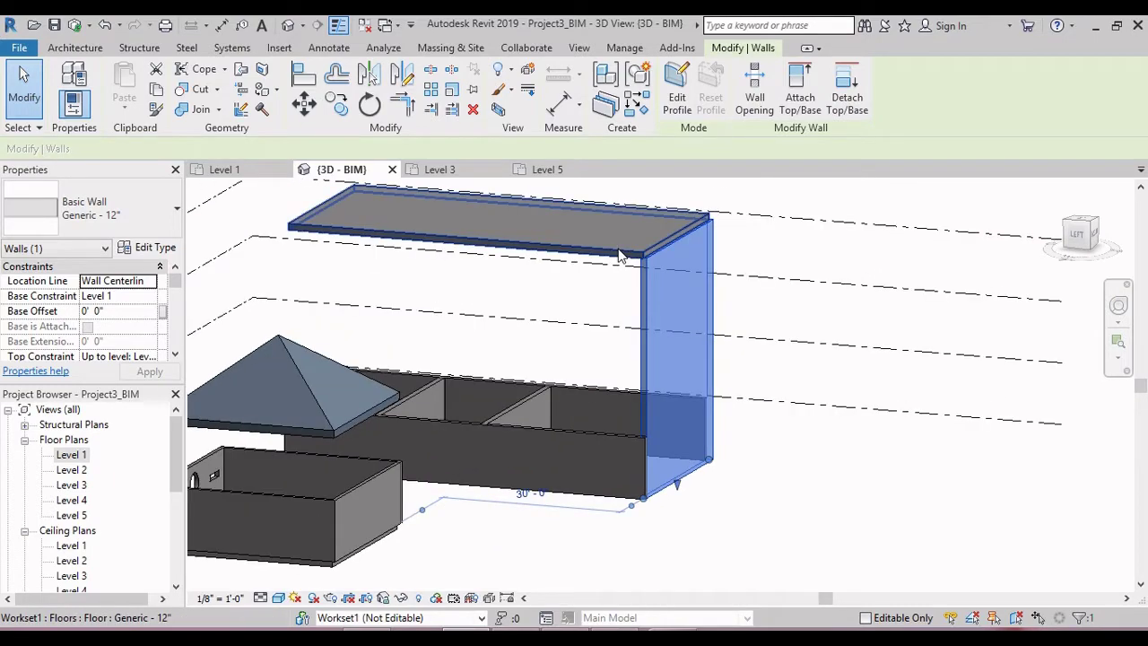
left_click(617, 255)
middle_click_drag(649, 273, 856, 310, "shift")
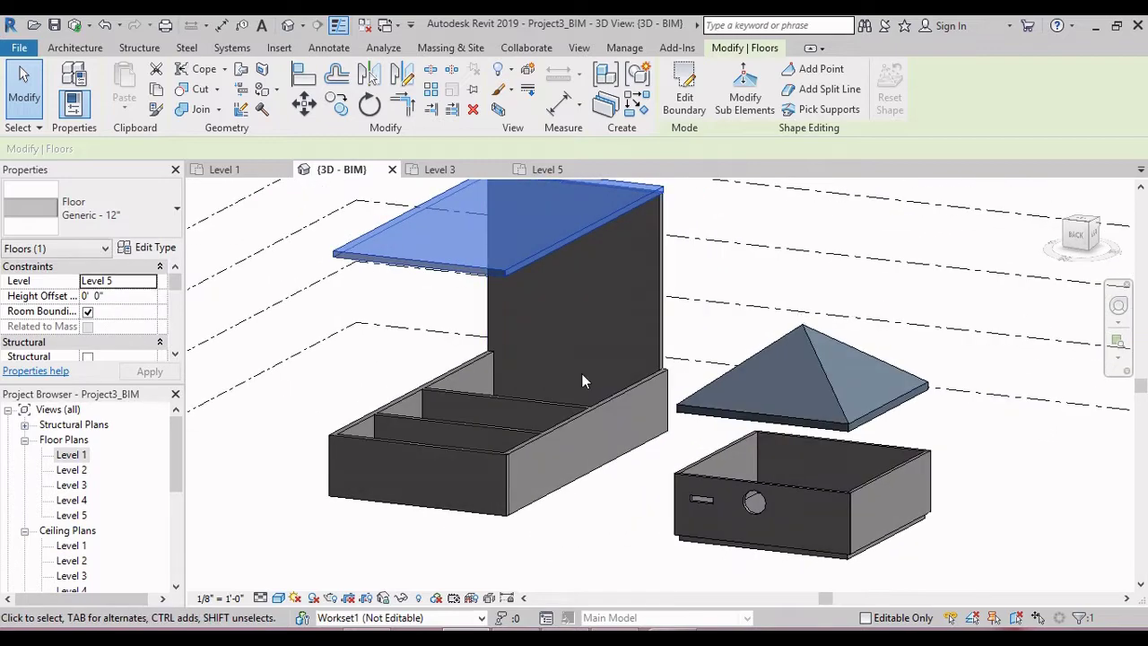
left_click(478, 373)
middle_click_drag(523, 358, 551, 328, "shift")
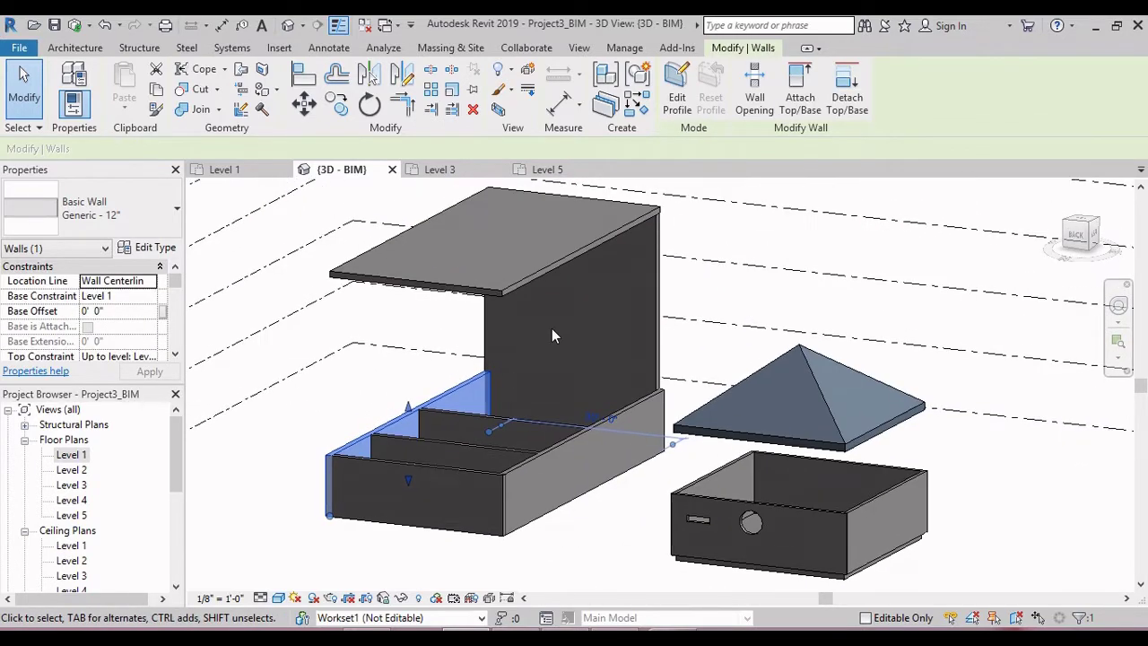
left_click(798, 99)
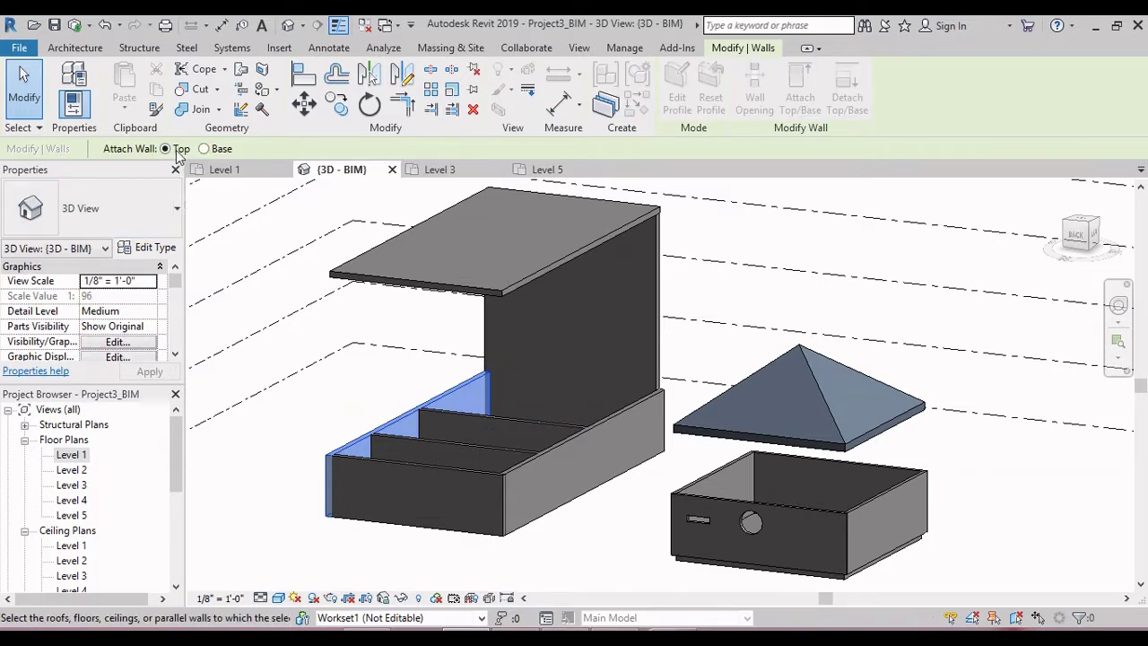
left_click(500, 293)
middle_click_drag(497, 299, 416, 369, "shift")
key("Escape")
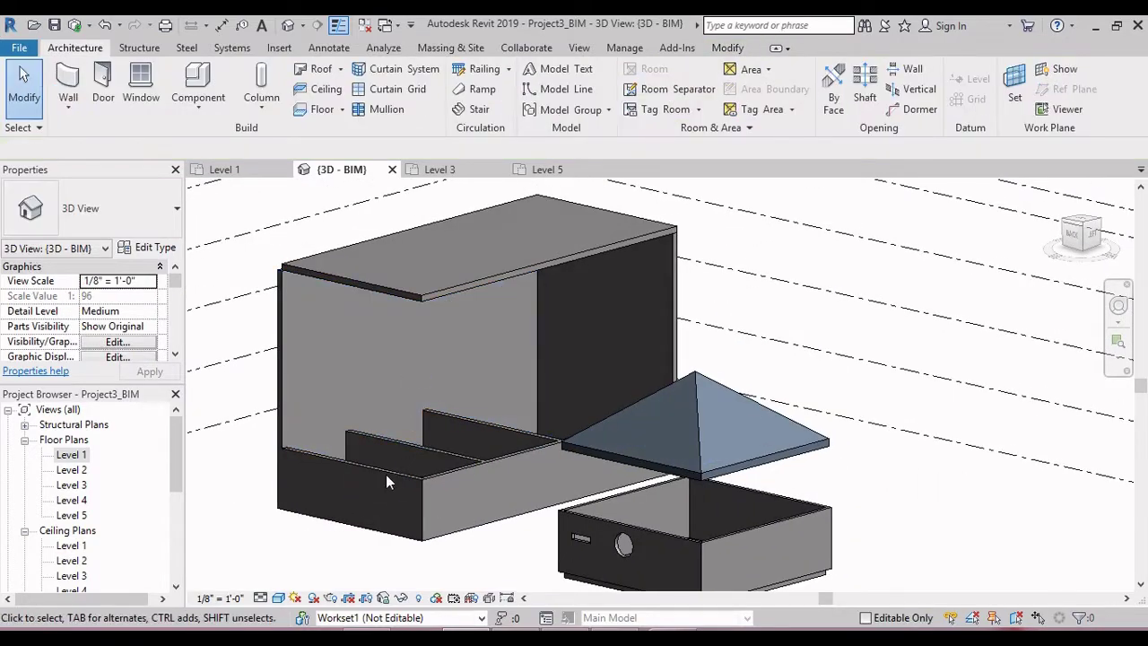
left_click(385, 482)
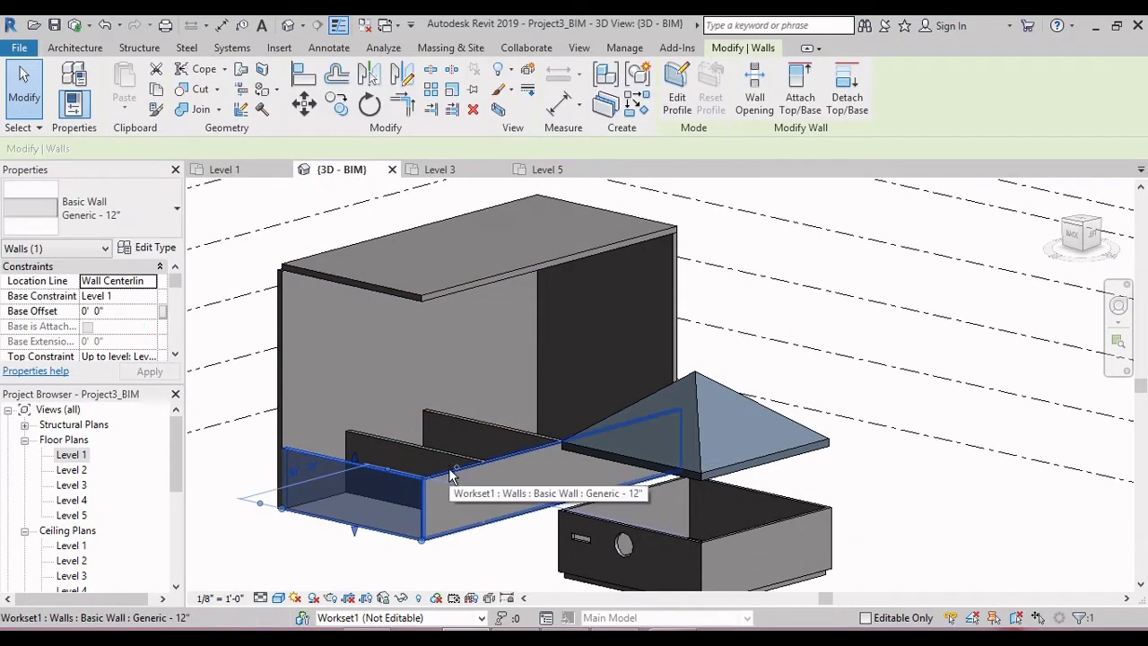
left_click(451, 459, "ctrl")
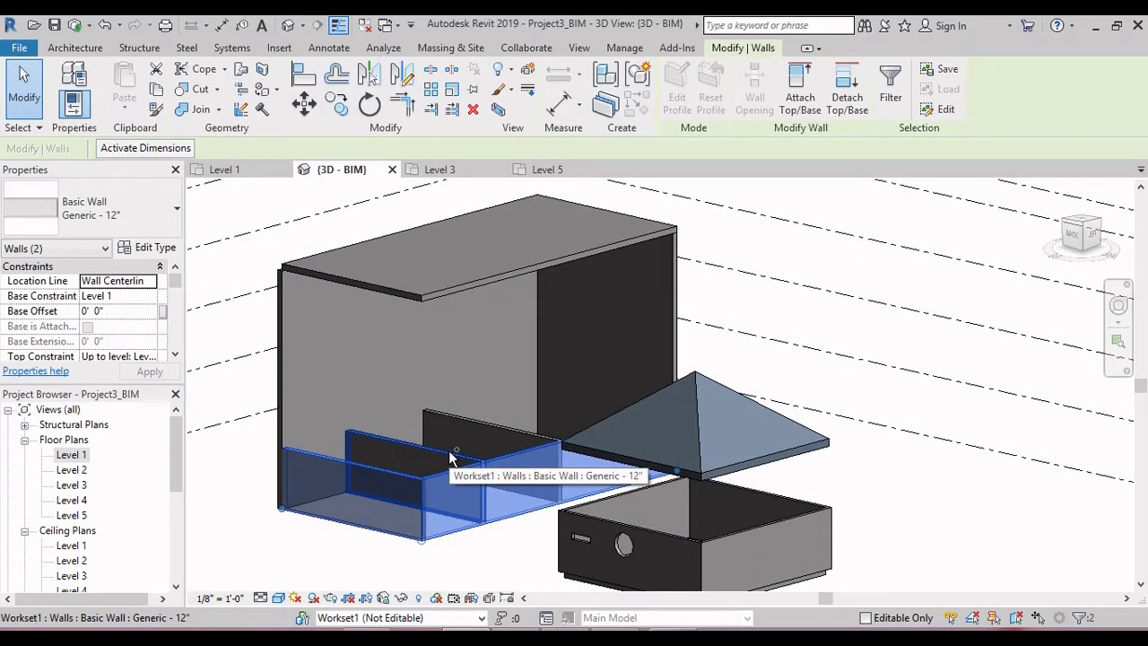
left_click(494, 427, "ctrl")
left_click(493, 430, "ctrl")
scroll(494, 431, "down", 2)
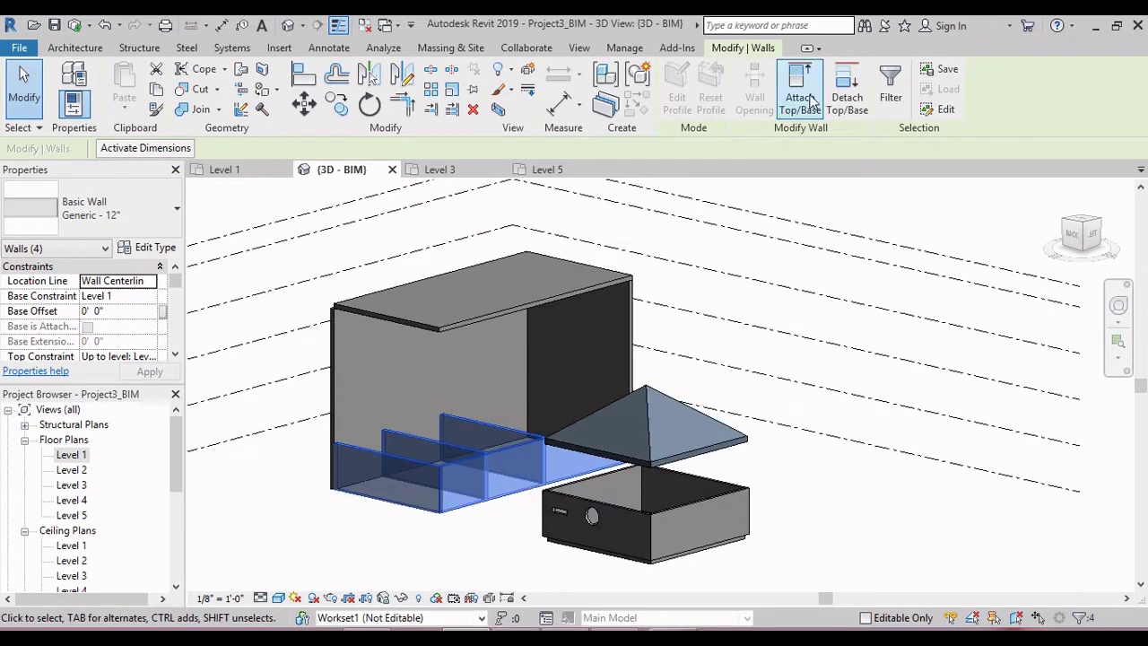
key("Escape")
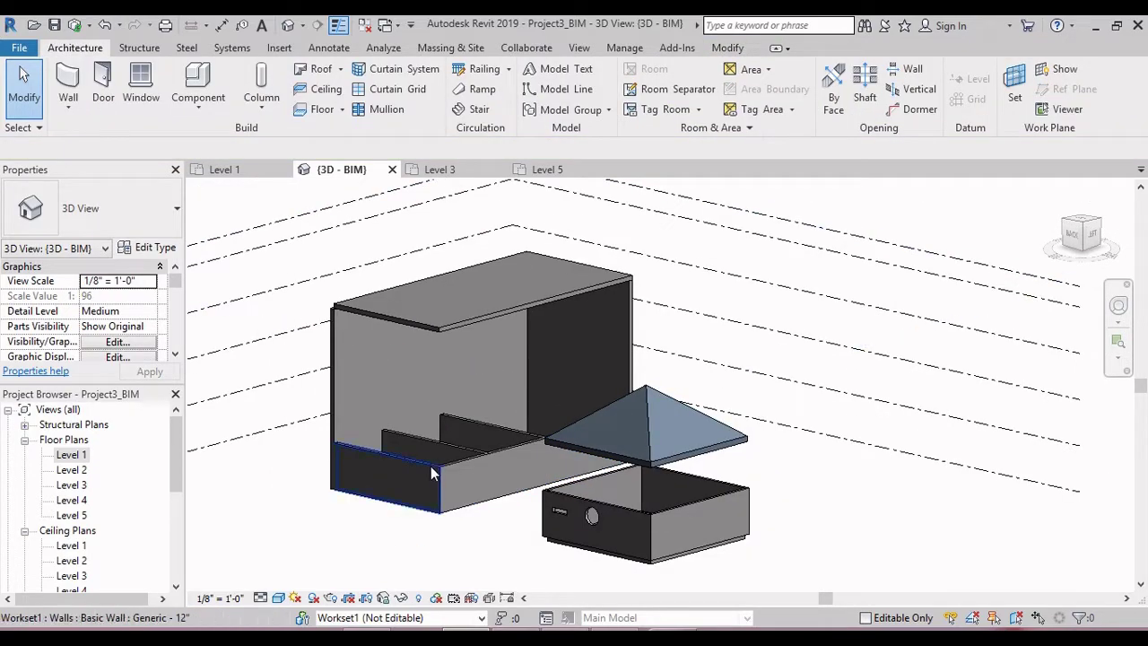
- Attach the tops of the three-room enclosure's four remaining walls, including both partitions, to the floor above them
left_click(429, 464)
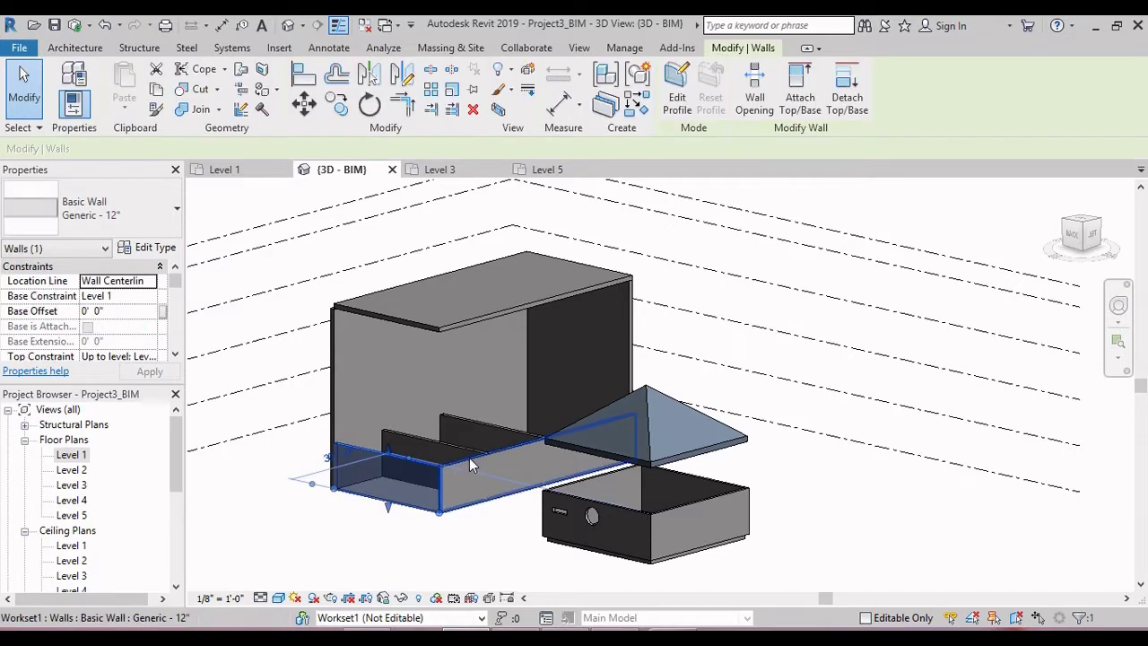
left_click(465, 444, "ctrl")
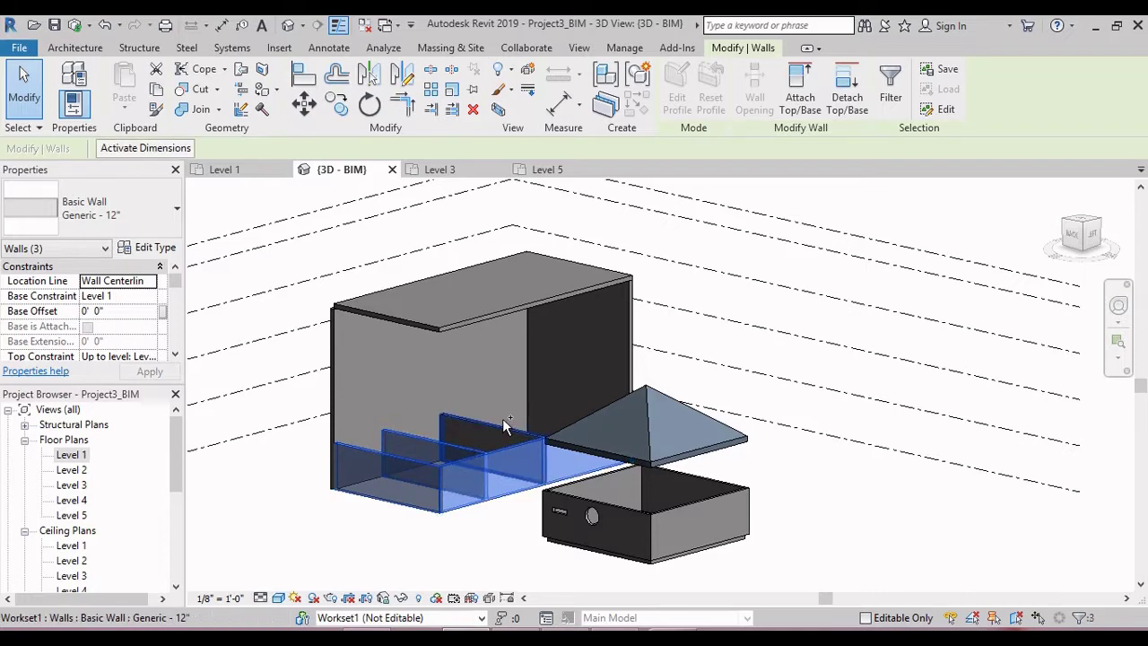
left_click(496, 426, "ctrl")
left_click(499, 429, "ctrl")
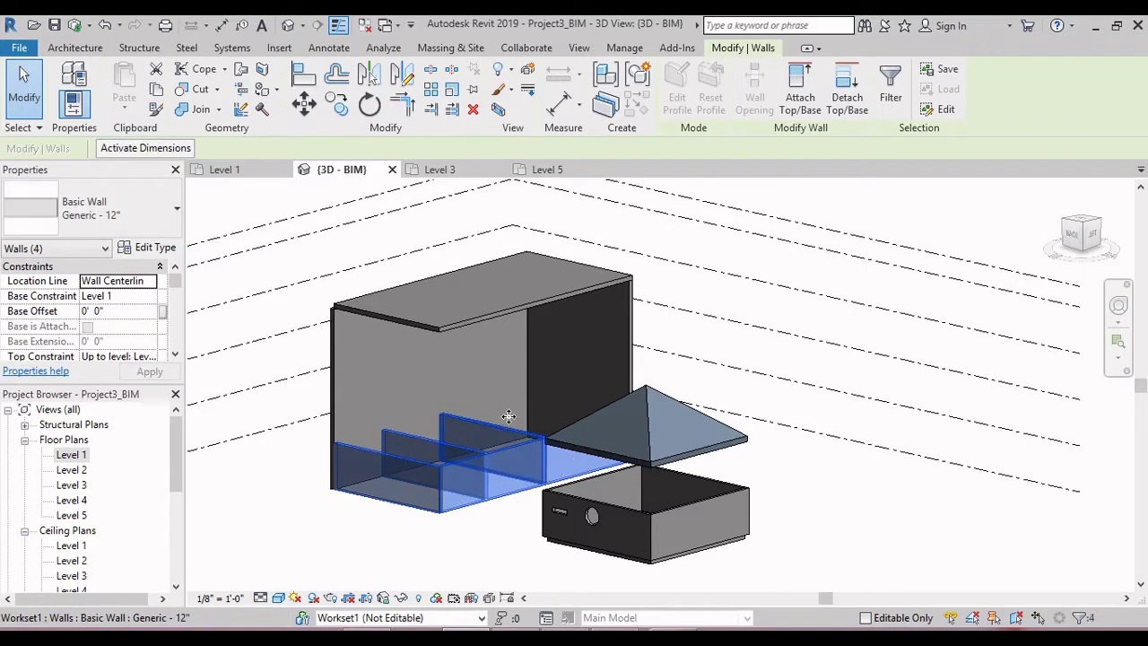
left_click(800, 97)
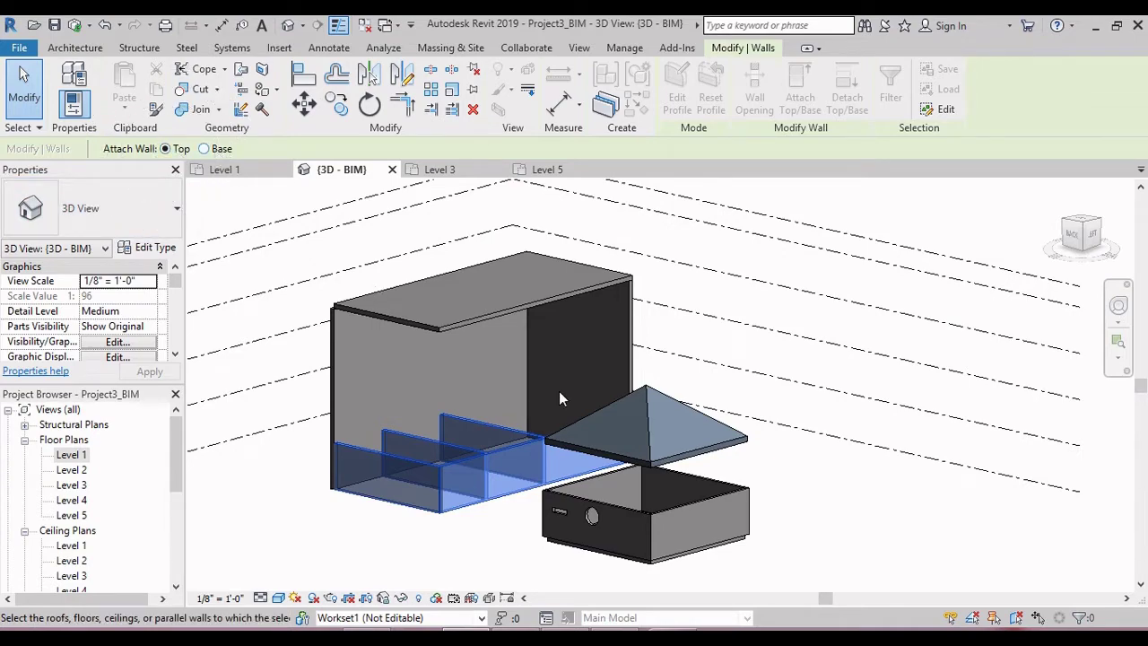
left_click(478, 318)
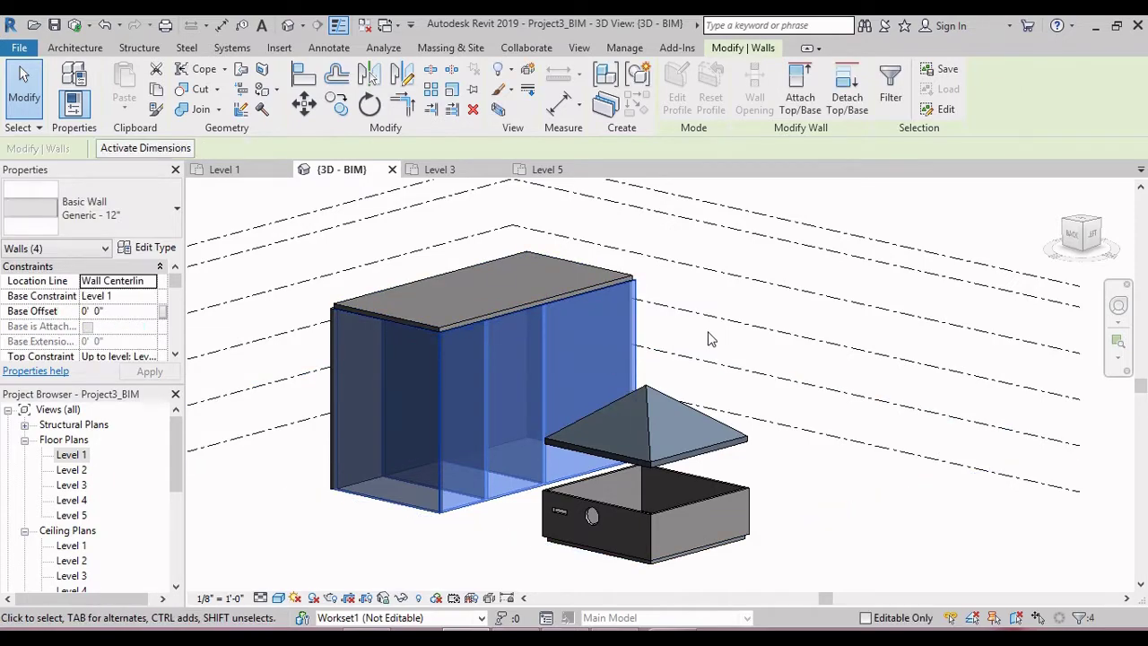
left_click(702, 359)
- Attach the top of the small enclosure's grid 1 wall to the hipped roof above it
scroll(702, 359, "down", 3)
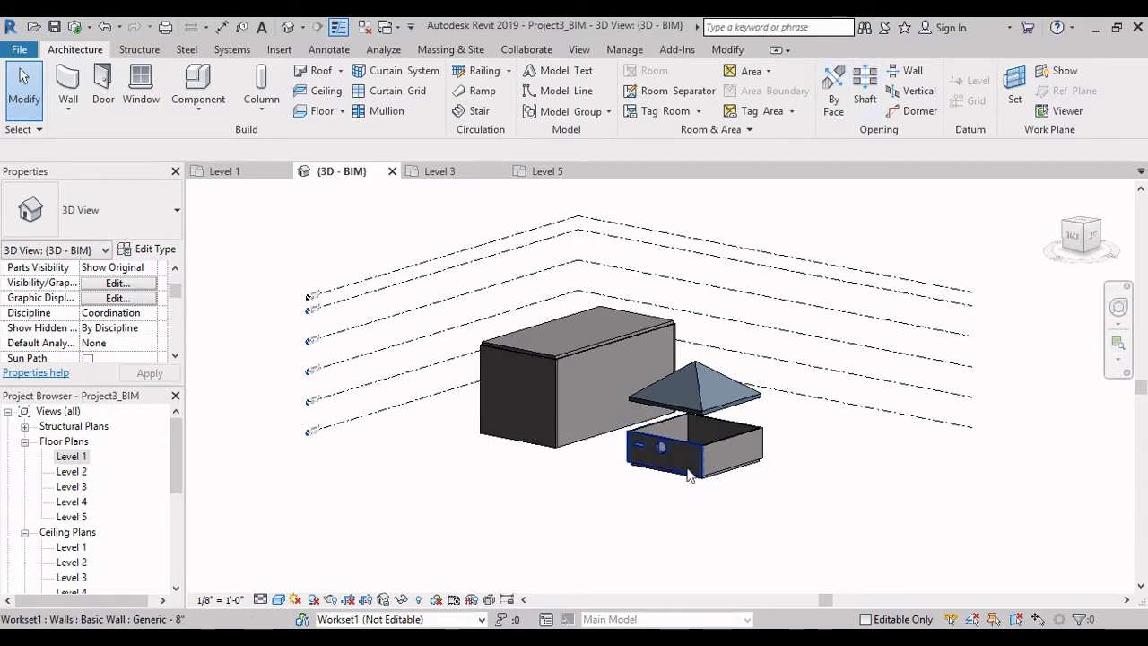
left_click(714, 444)
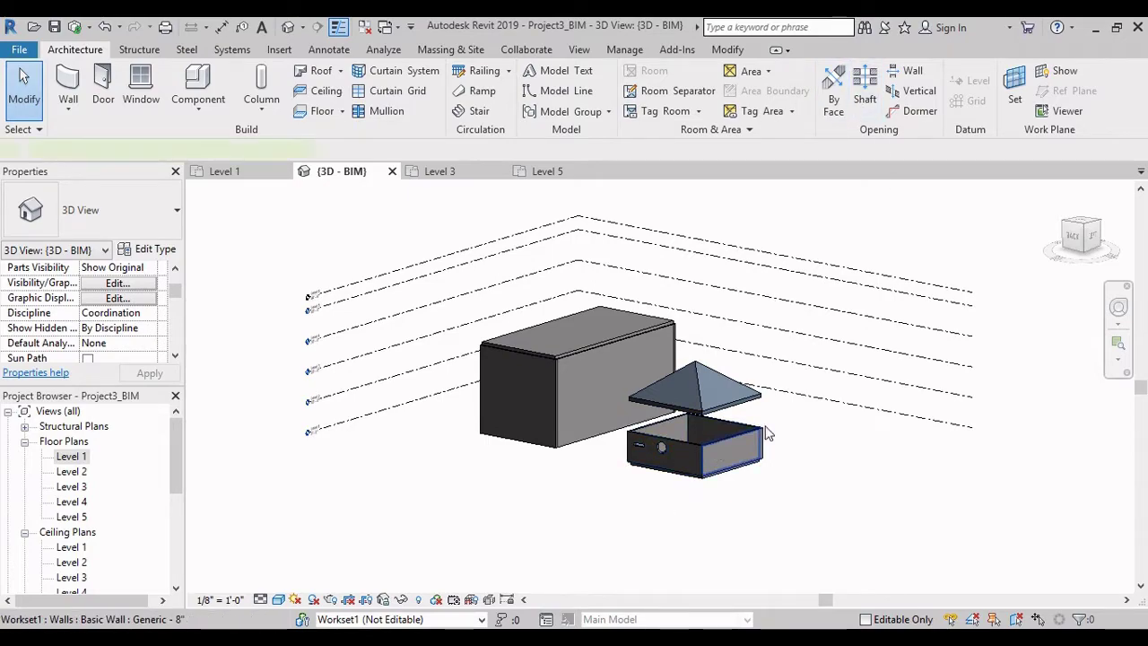
left_click(801, 89)
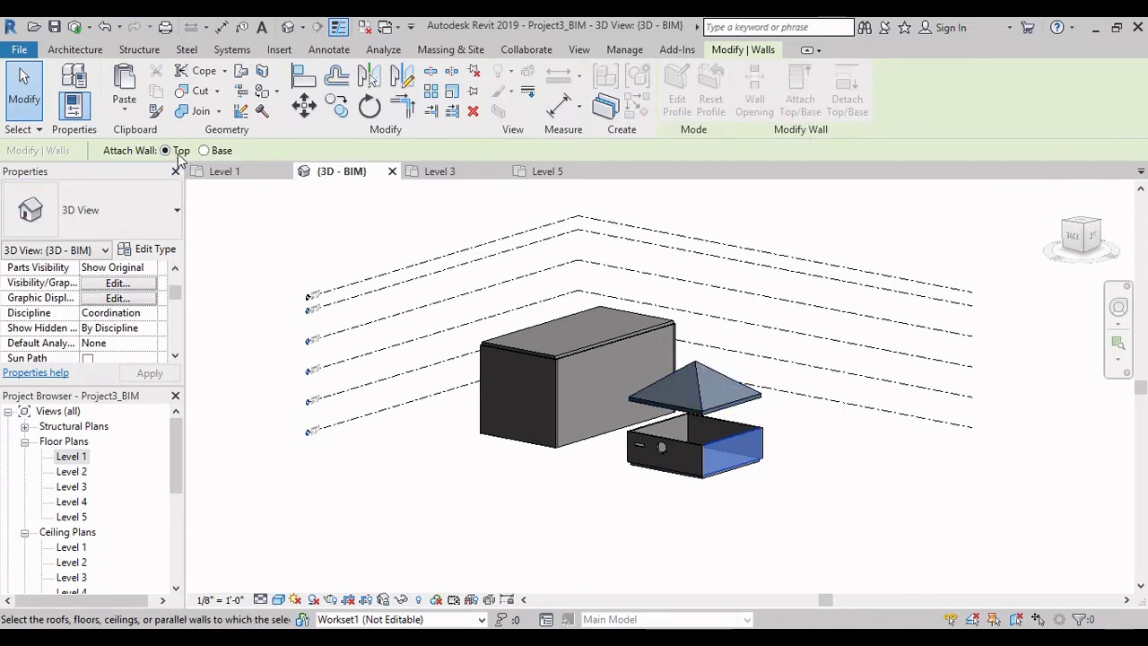
left_click(738, 411)
key("Escape")
scroll(682, 465, "up", 3)
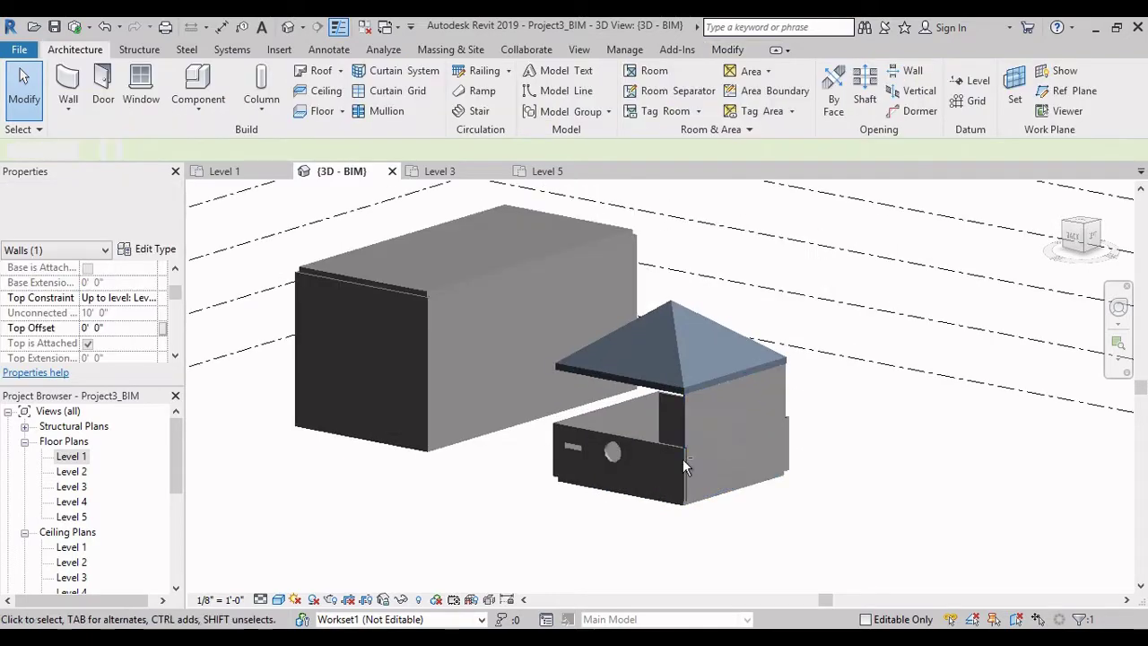
- Attach the top of the small enclosure's grid 2 wall, opposite the attached one, to the hipped roof
middle_click_drag(683, 463, 590, 397, "shift")
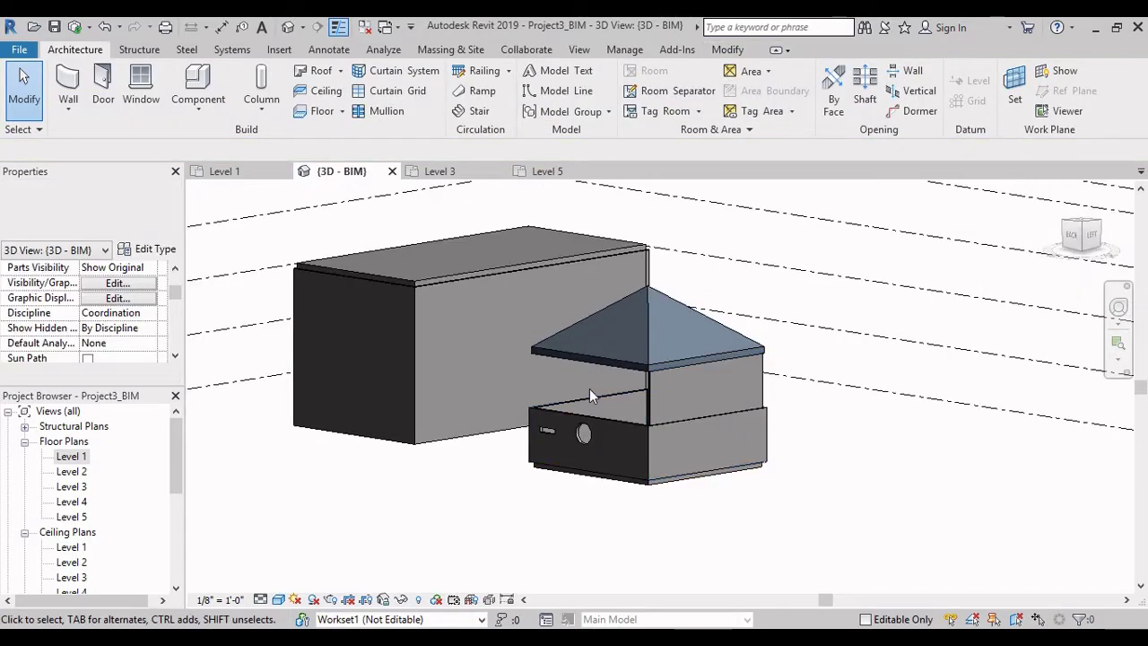
left_click(588, 400)
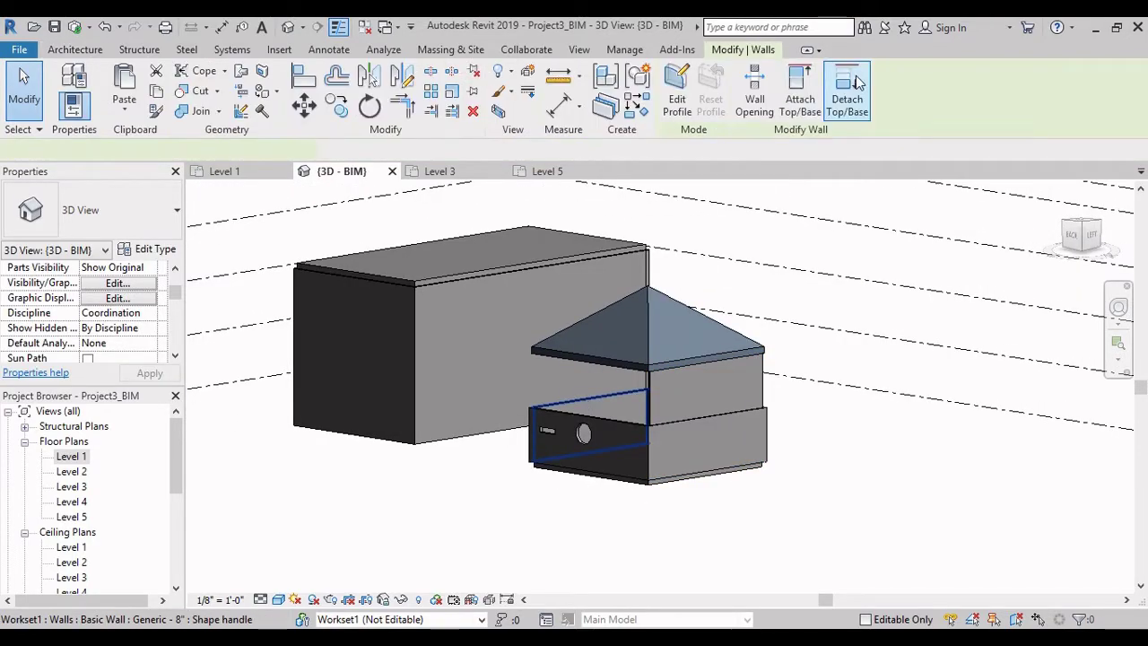
left_click(796, 98)
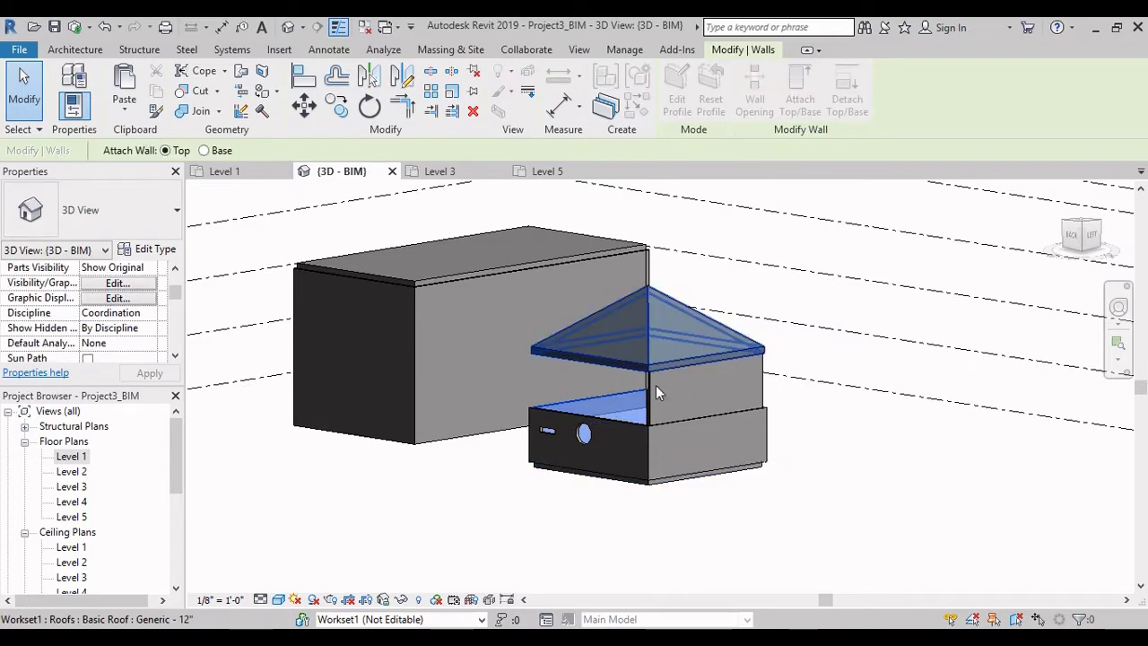
left_click(600, 360)
- Attach the top of the small enclosure's front wall, opposite the wall with the two openings, to the hipped roof
middle_click_drag(663, 421, 515, 428, "shift")
left_click(517, 428)
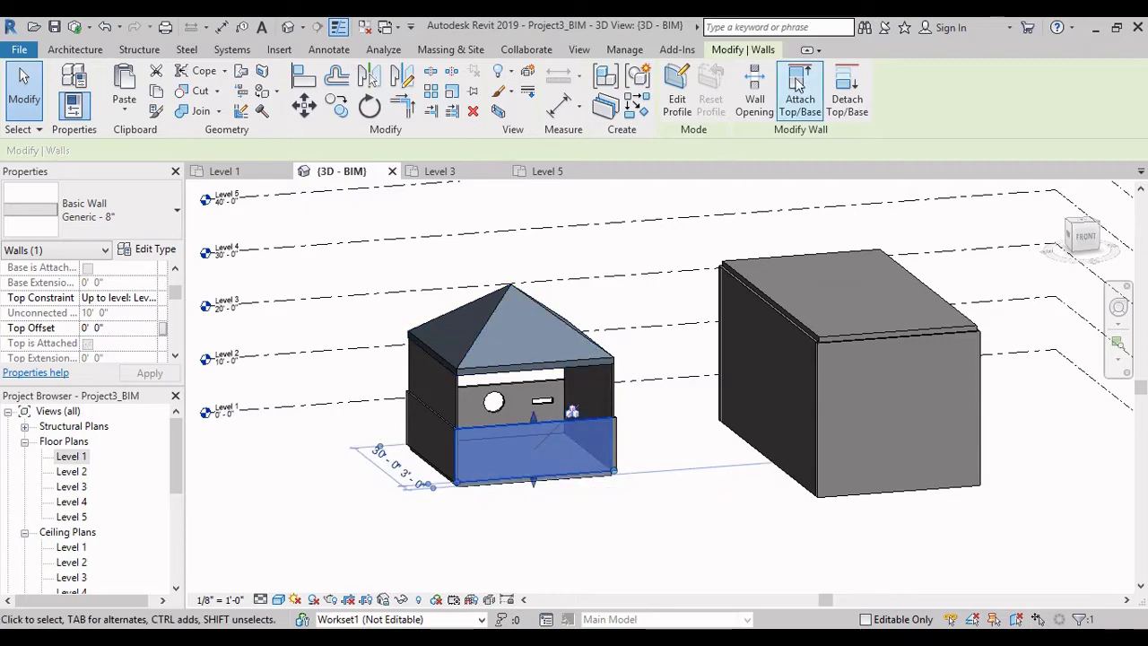
left_click(796, 86)
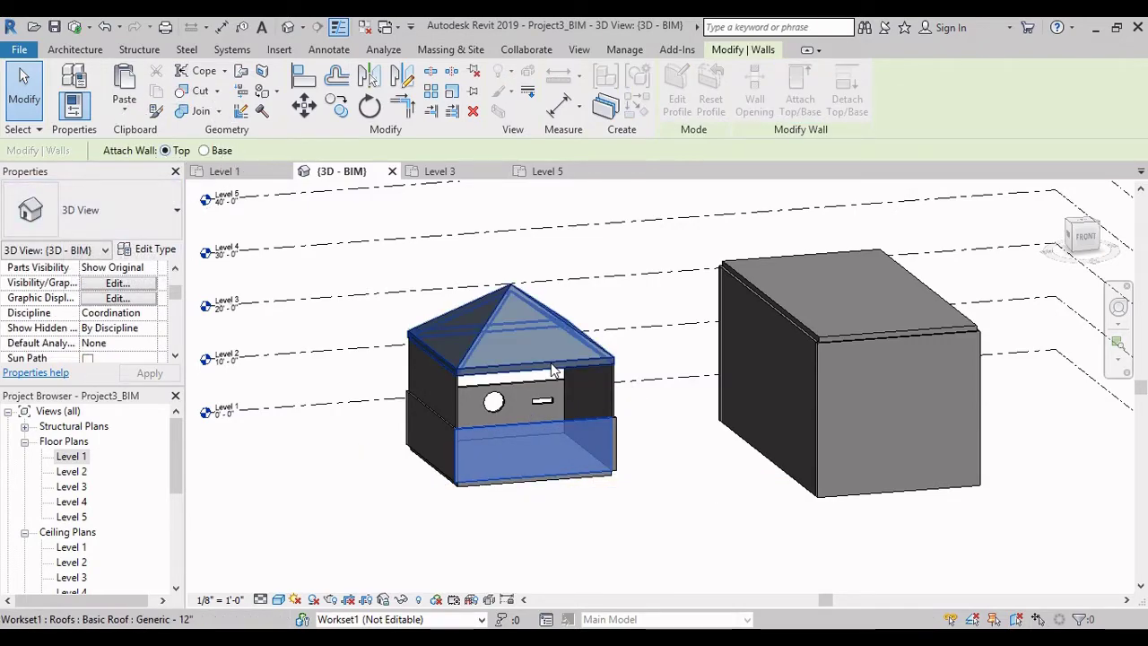
left_click(598, 429)
left_click(643, 523)
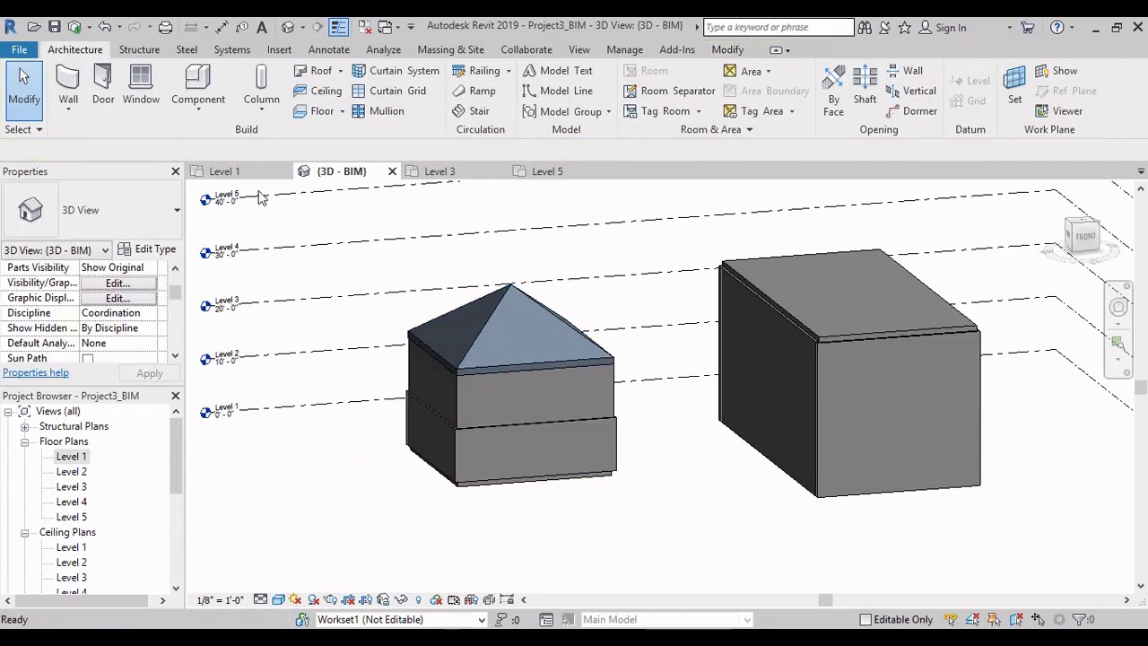
- In the Level 3 floor plan, draw a rectangular Generic - 12" wall enclosure from grid intersection 1-D to 2-E
key("ctrl+Tab")
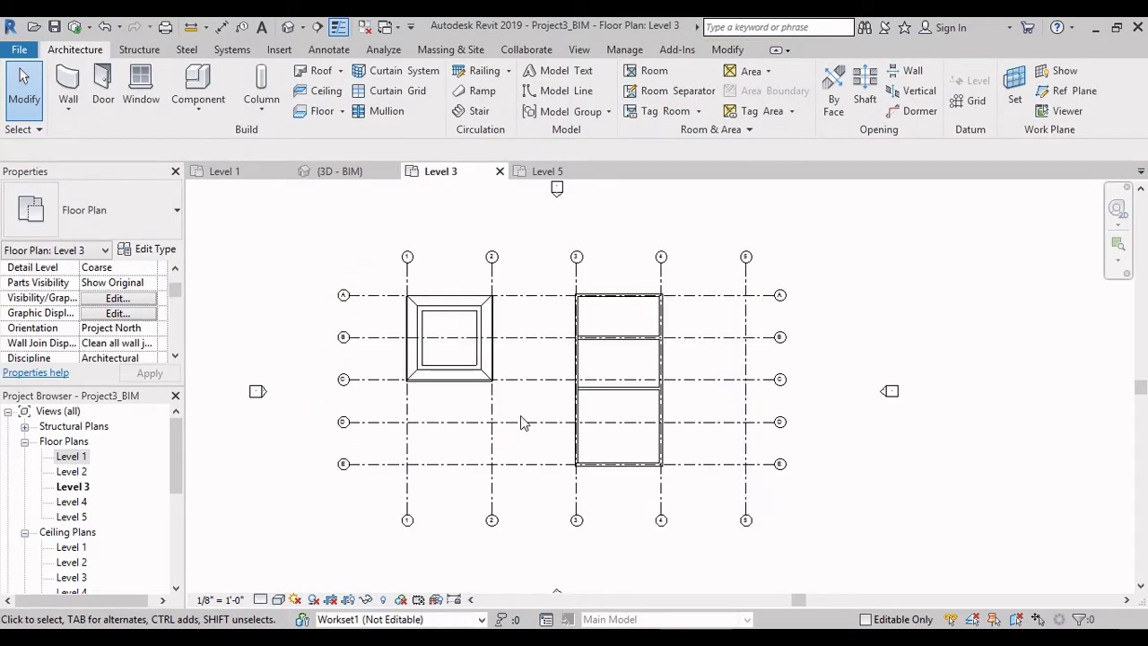
left_click(68, 85)
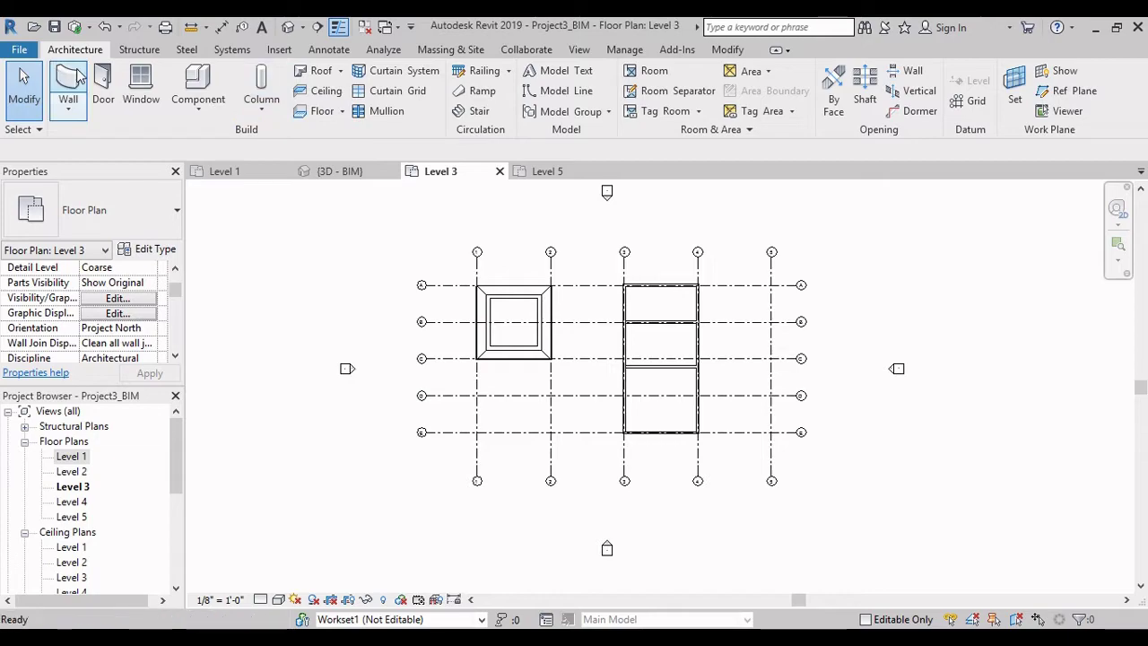
scroll(503, 399, "up", 2)
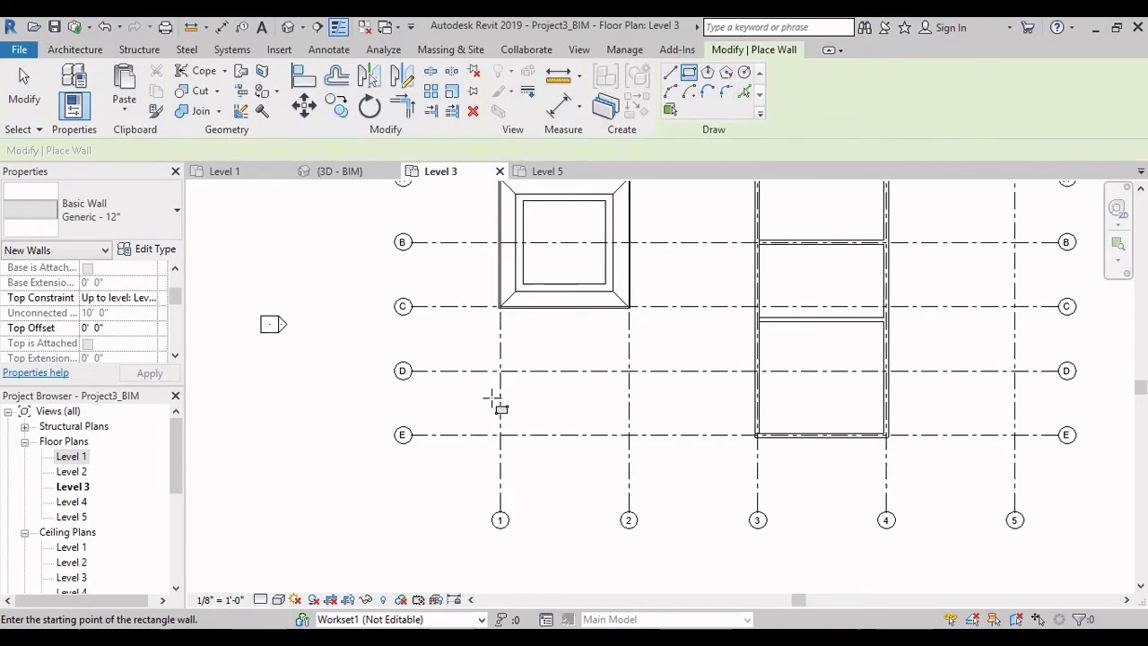
left_click(501, 370)
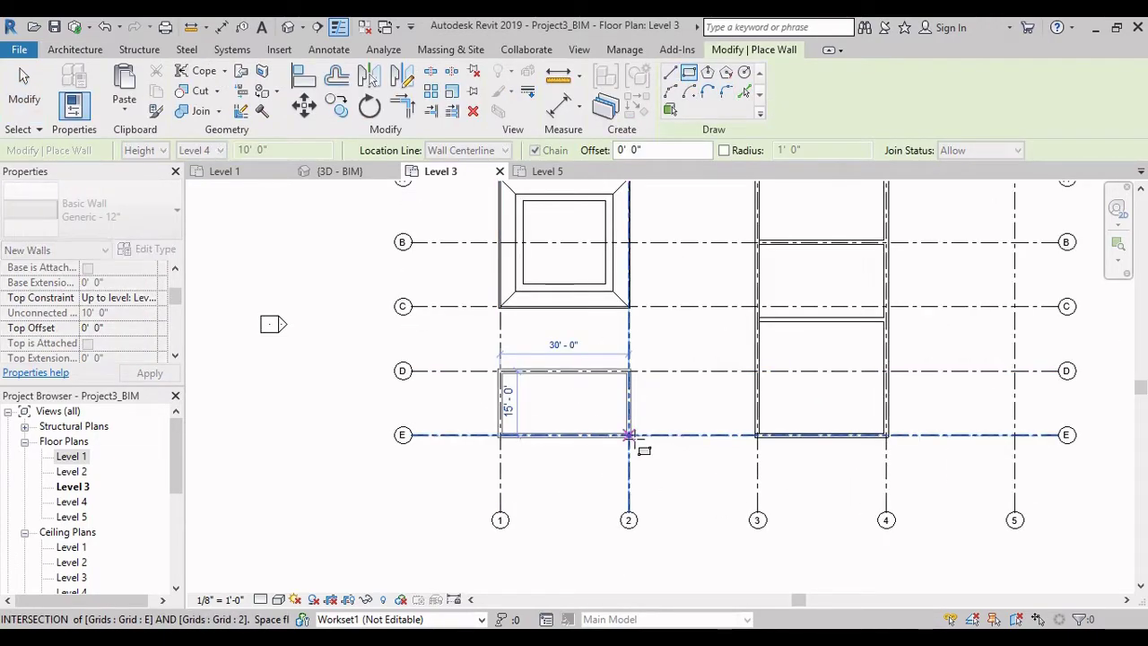
left_click(629, 435)
scroll(646, 404, "up", 1)
key("Escape")
key("Escape")
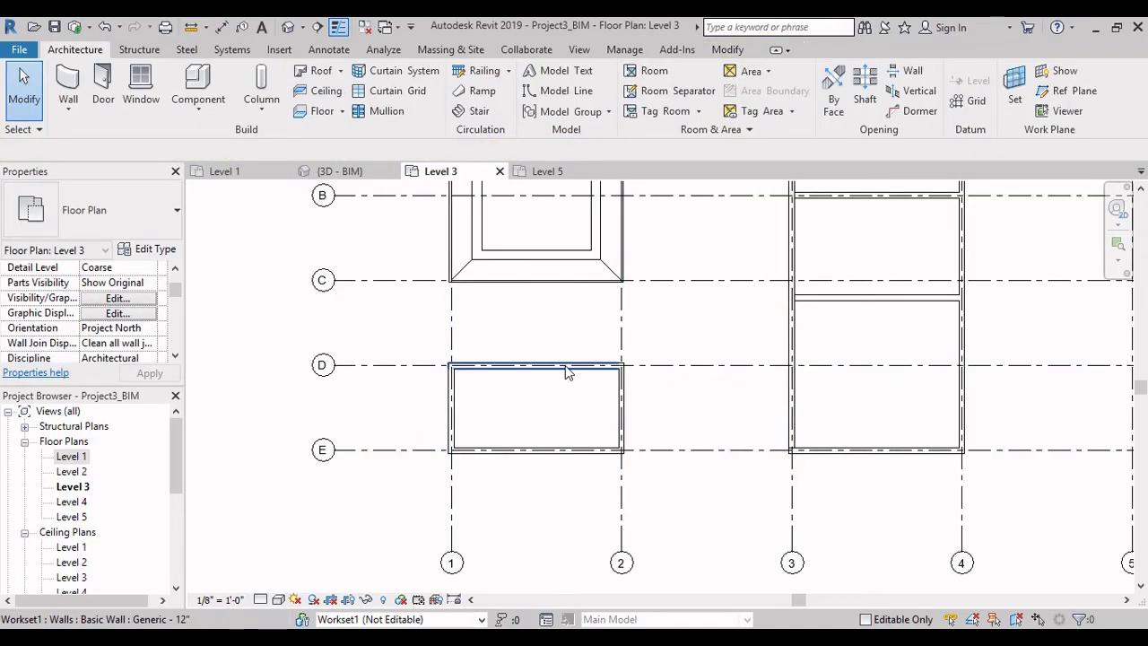
- Select the chain of four new enclosure walls and review their base and top constraints without changing them
key("Tab")
left_click(567, 372)
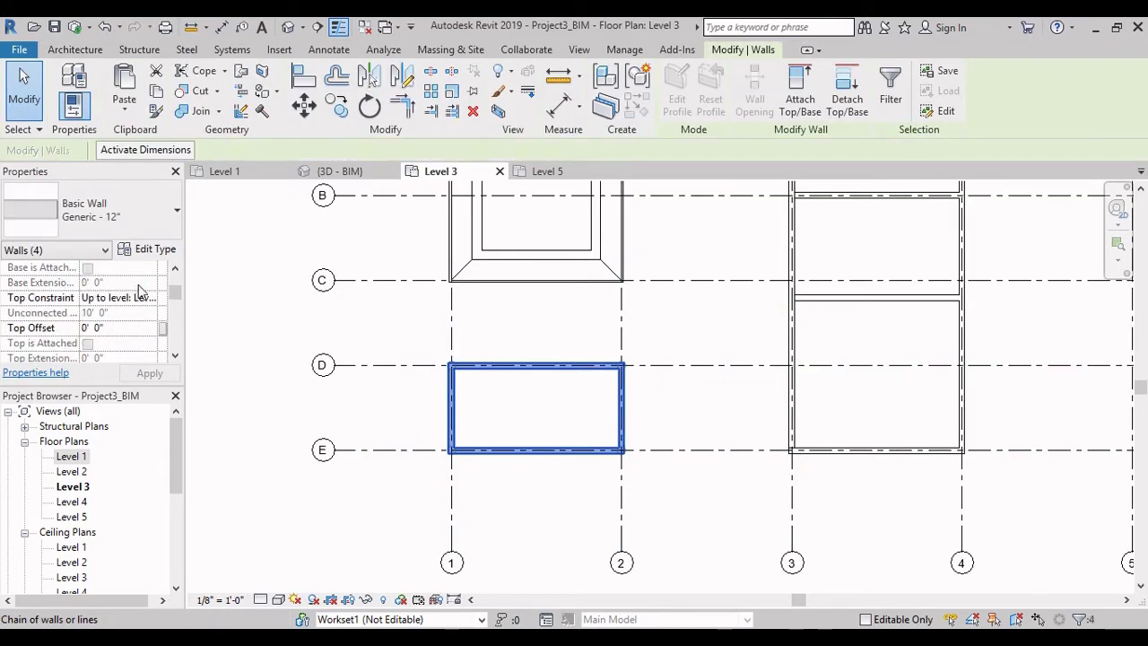
scroll(161, 307, "up", 2)
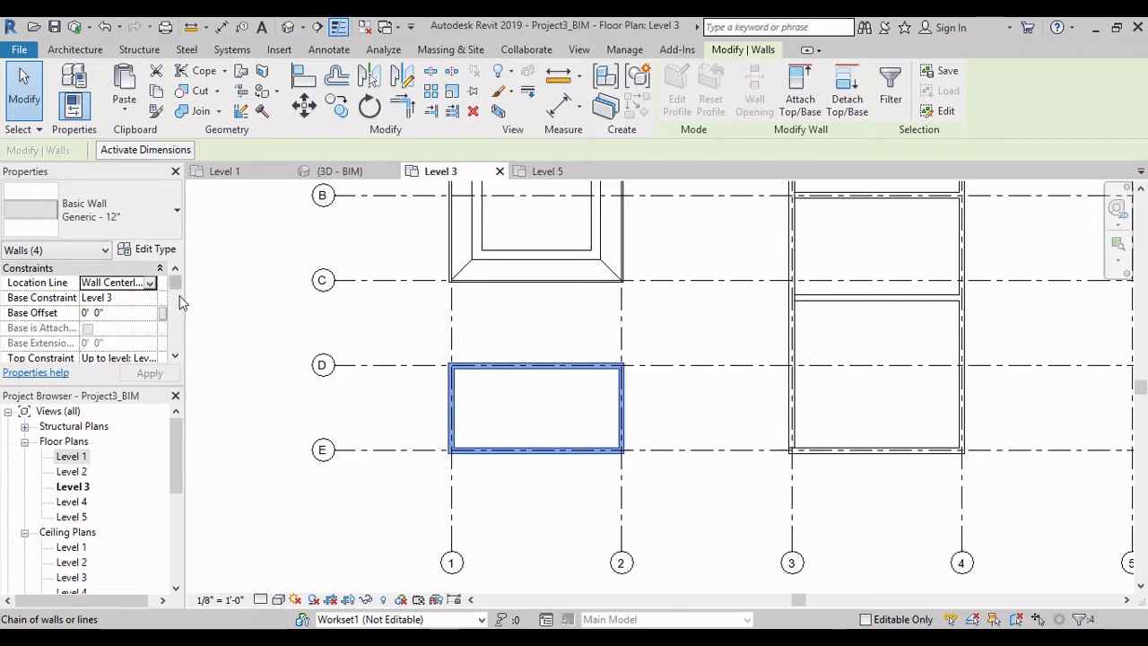
left_click(174, 357)
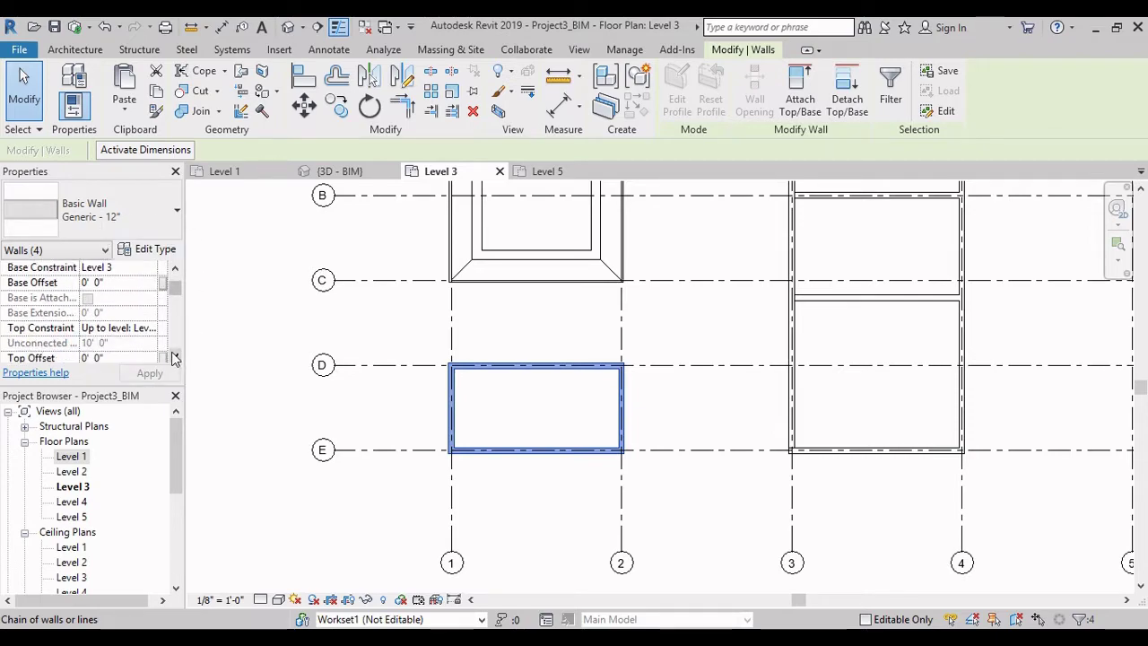
scroll(156, 342, "down", 1)
left_click(151, 302)
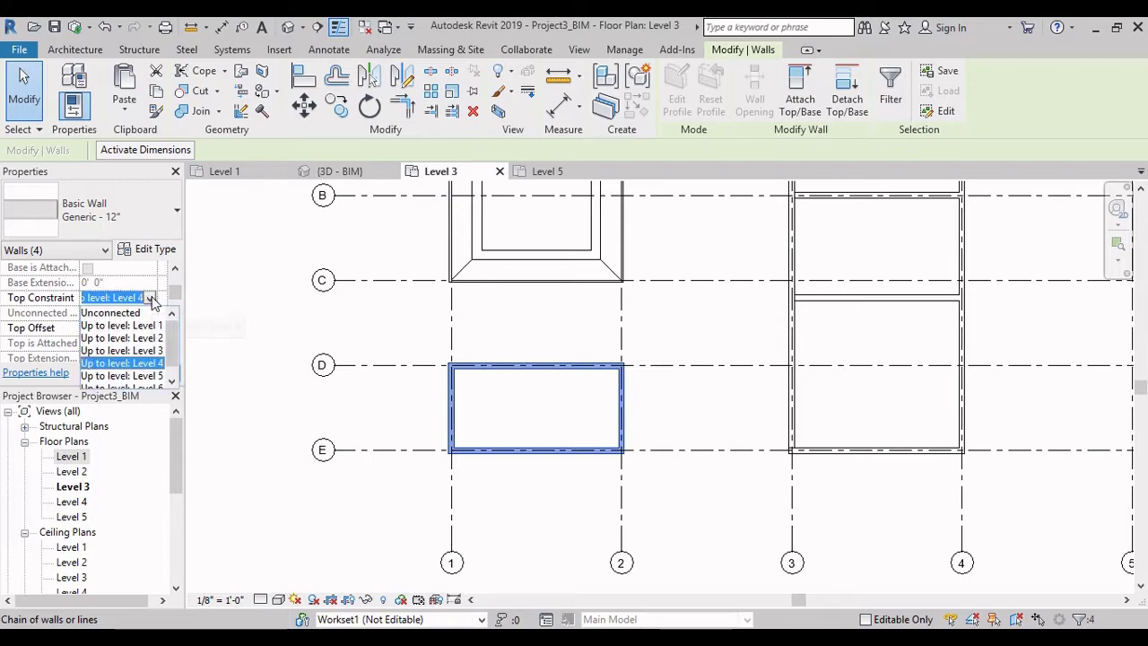
left_click(151, 302)
left_click(600, 335)
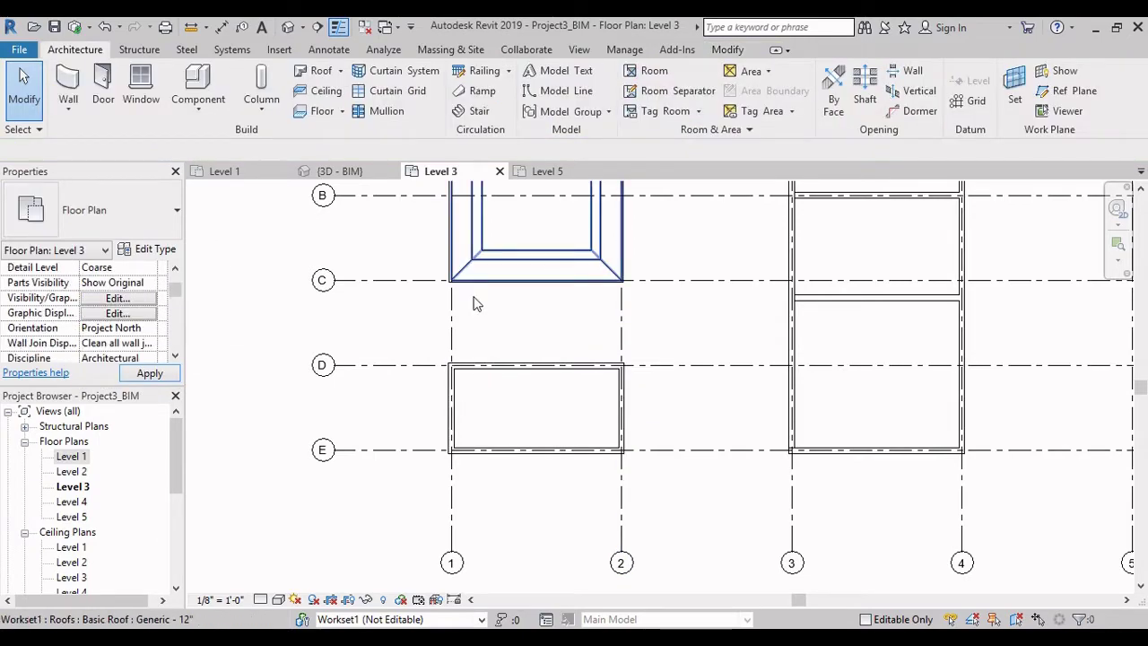
- In the Level 2 floor plan, create a rectangular Generic - 12" floor from grid intersection 1-D to 2-E
double_click(72, 472)
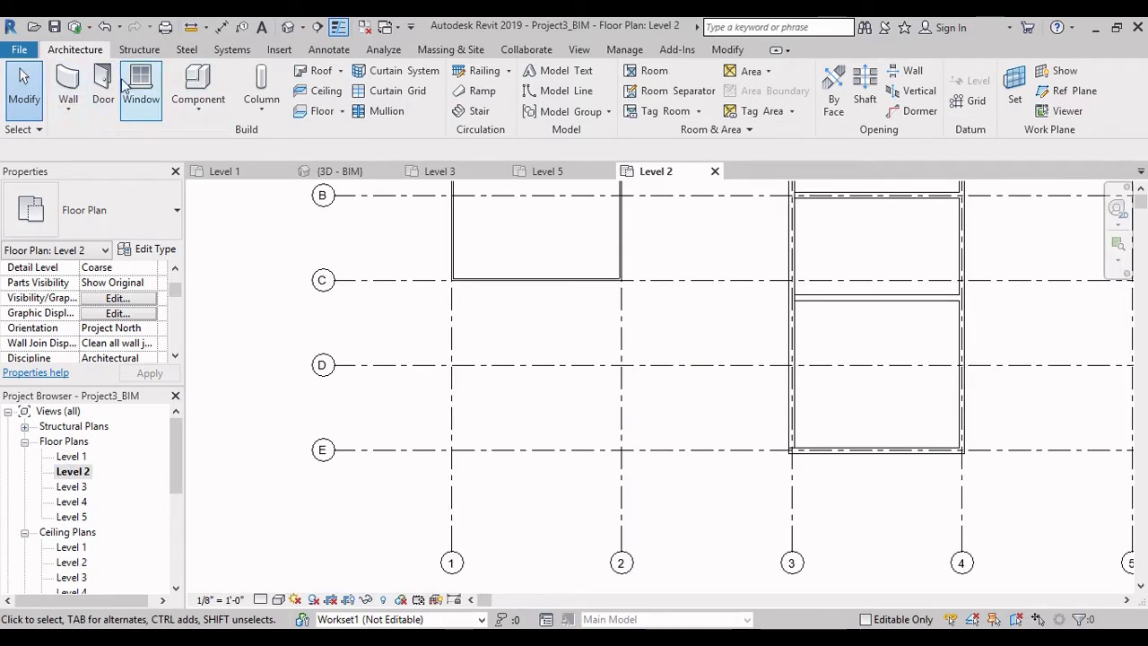
left_click(342, 112)
left_click(331, 141)
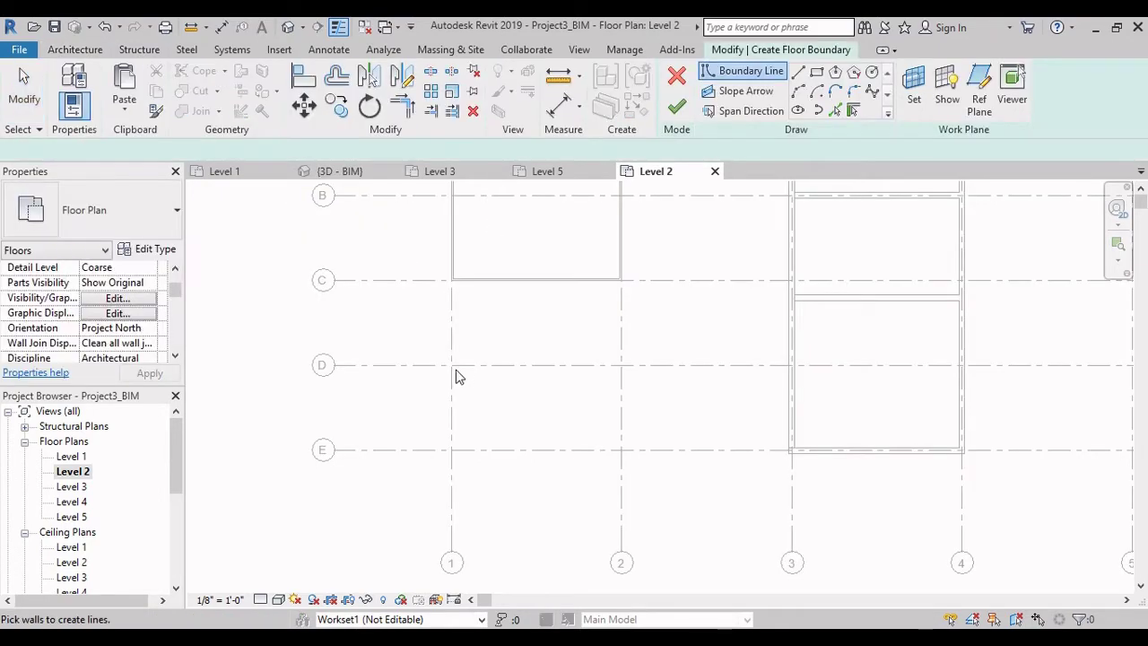
left_click(816, 73)
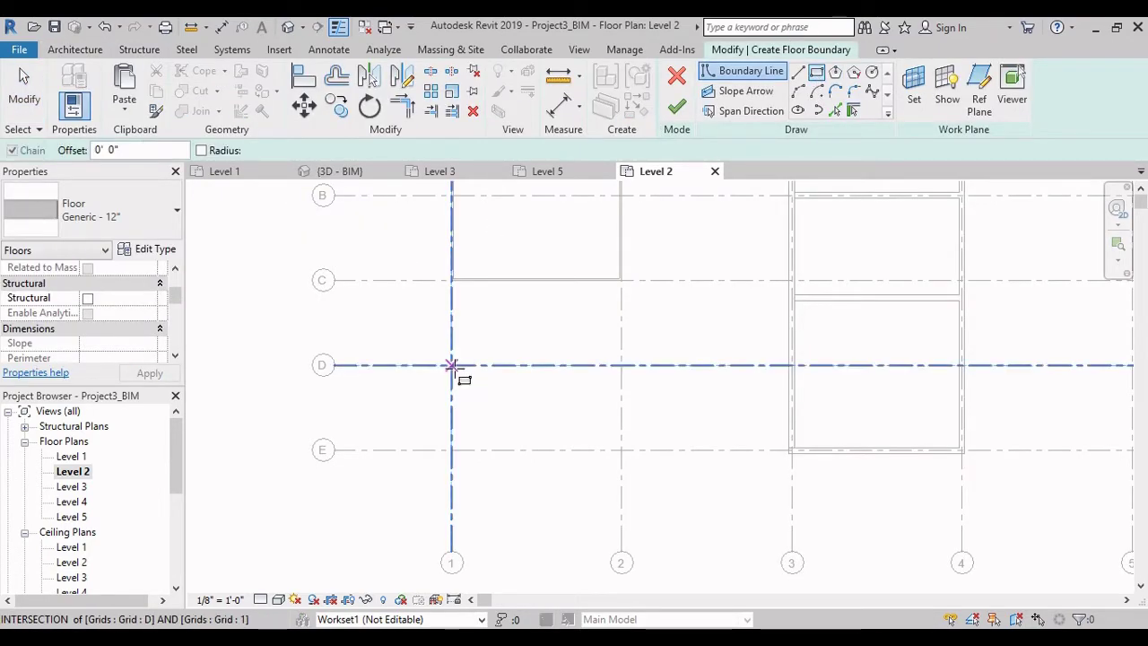
left_click(475, 393)
left_click(621, 451)
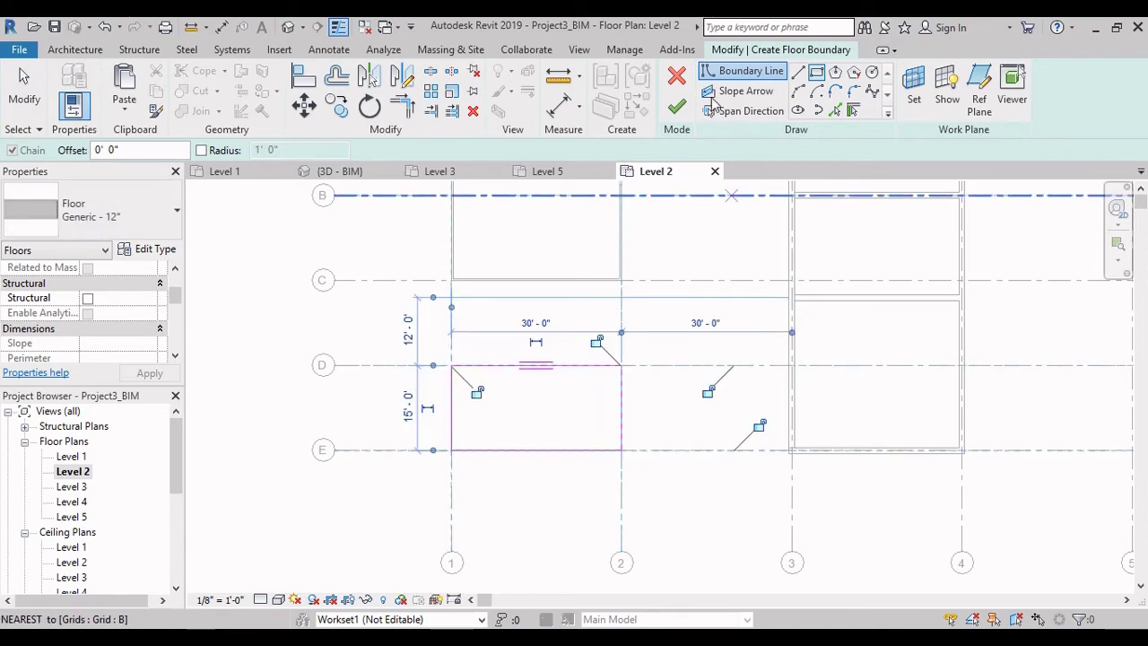
left_click(678, 110)
key("Escape")
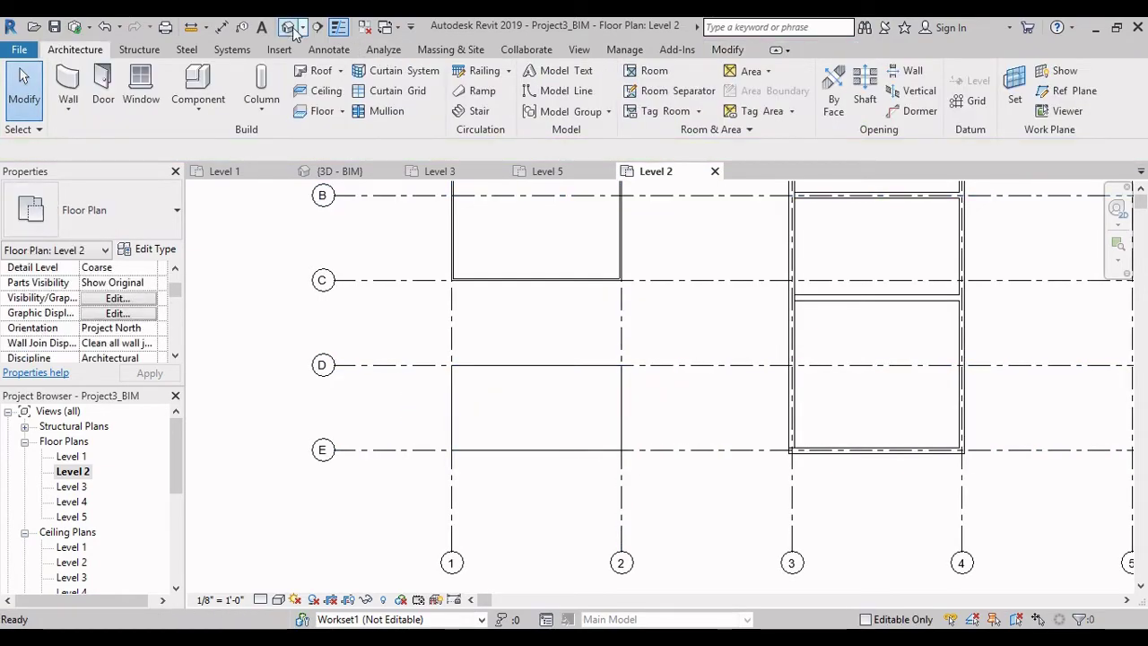
- In the 3D view, attach the base of the raised enclosure's grid E wall to the new Level 2 floor
left_click(286, 27)
middle_click_drag(673, 467, 814, 504, "shift")
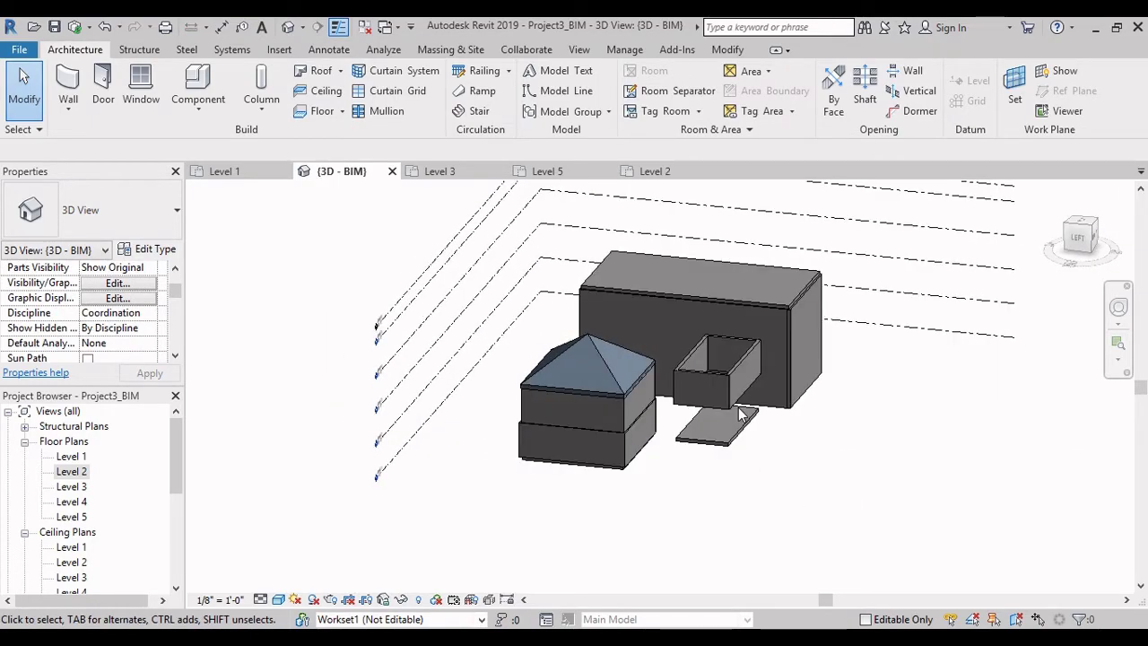
middle_click_drag(756, 413, 736, 418, "shift")
scroll(736, 418, "up", 3)
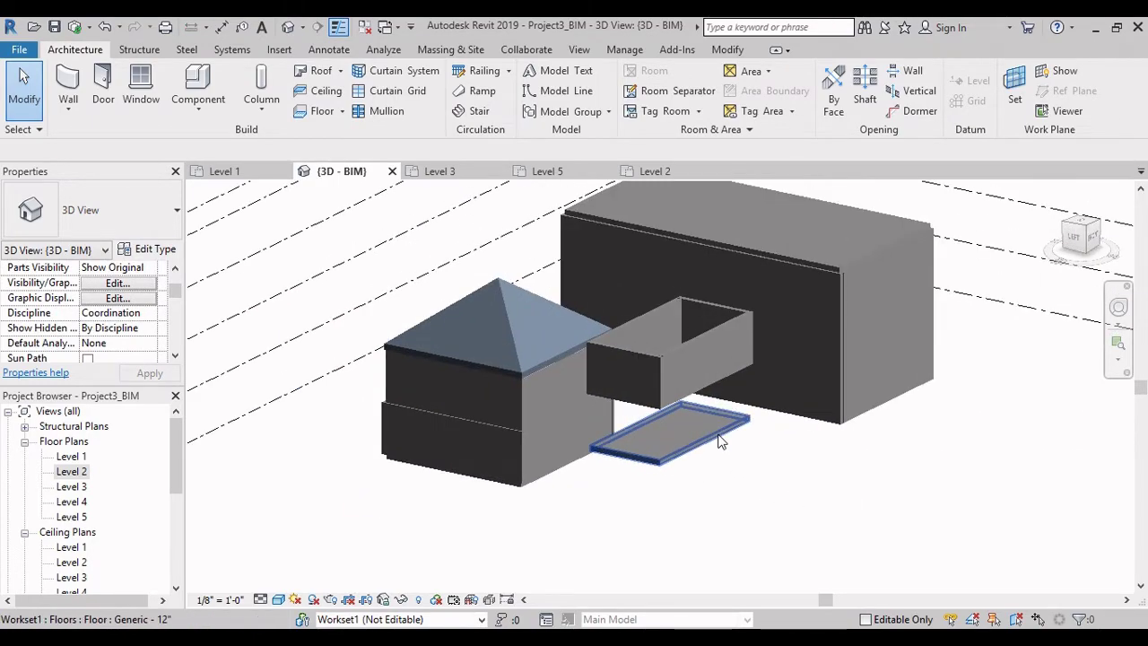
left_click(718, 434)
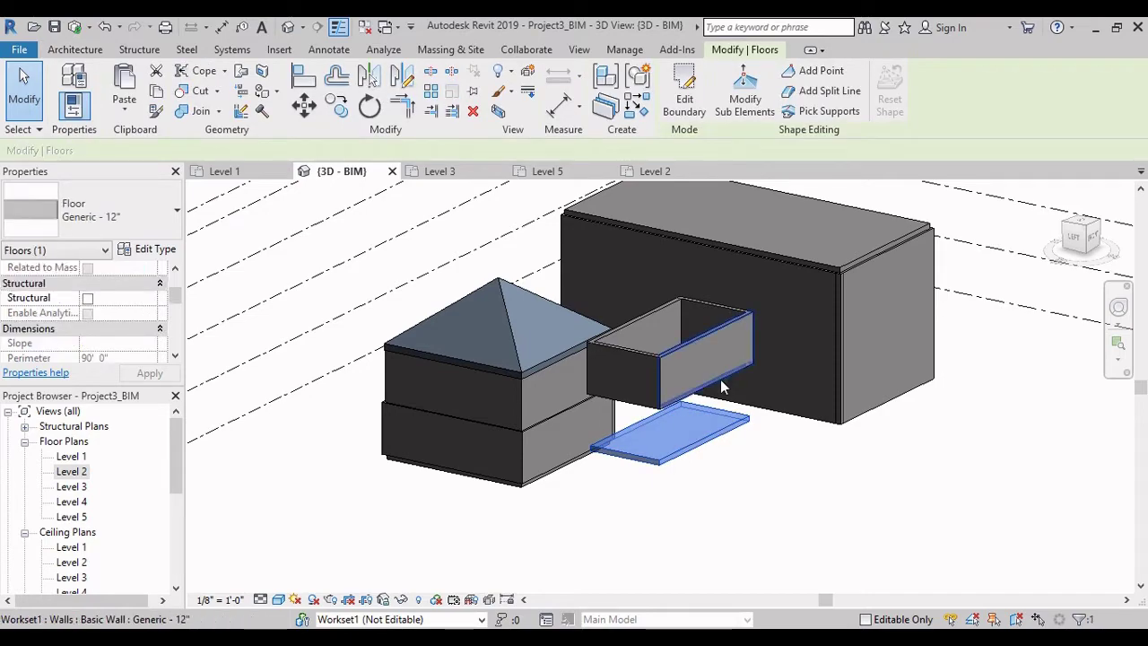
left_click(720, 379)
scroll(766, 397, "up", 3)
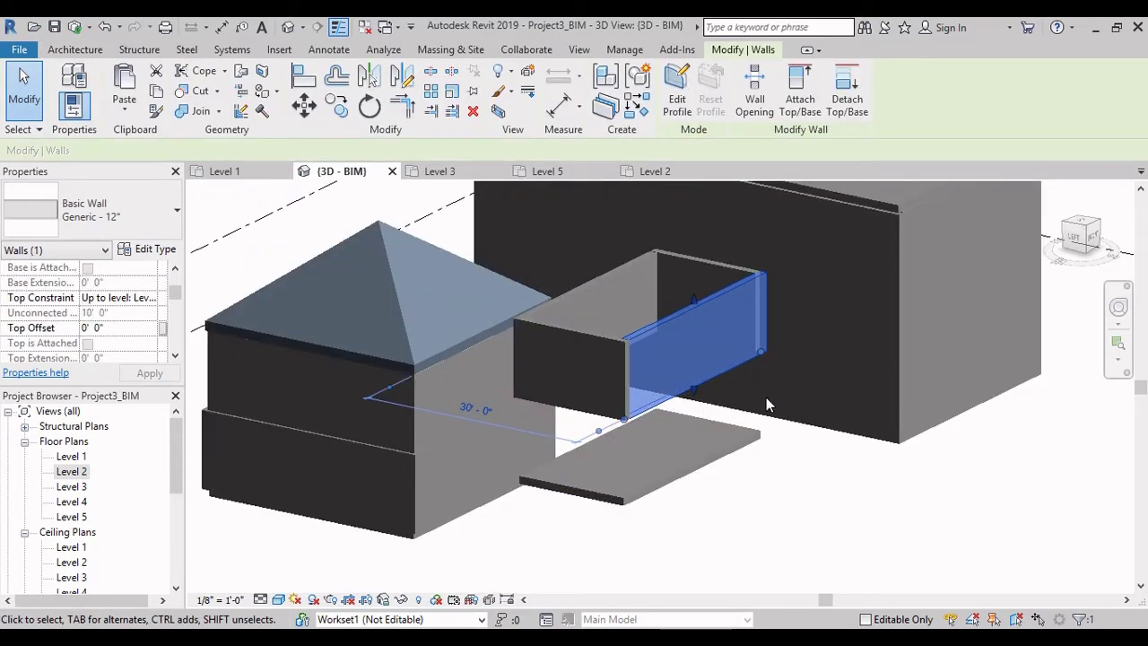
left_click(801, 105)
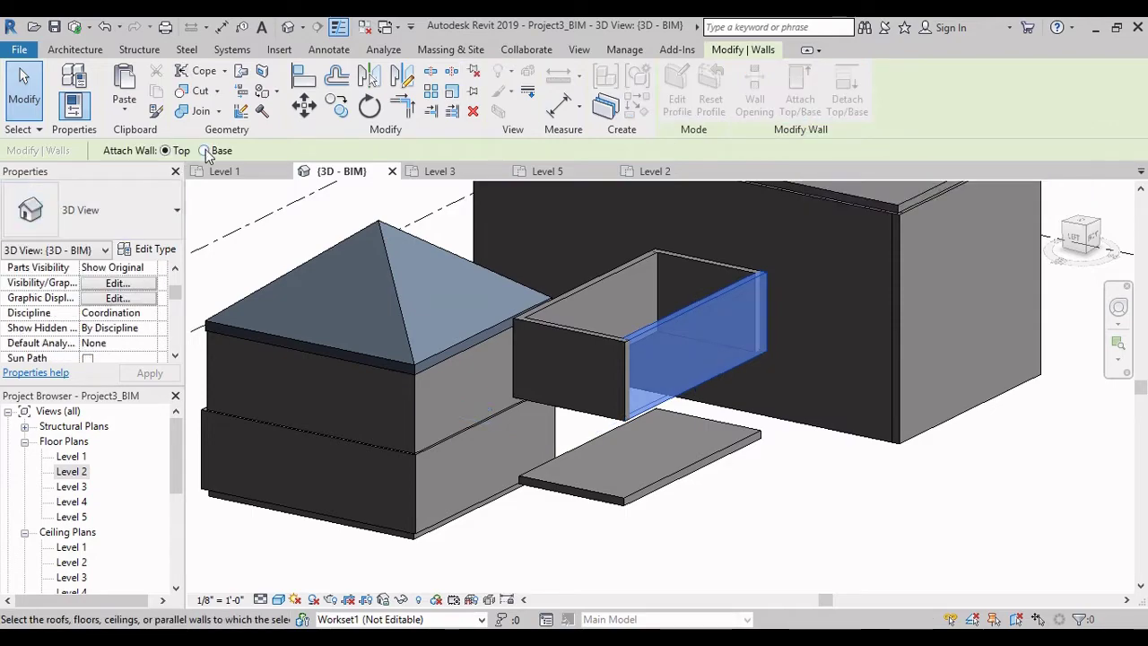
left_click(204, 151)
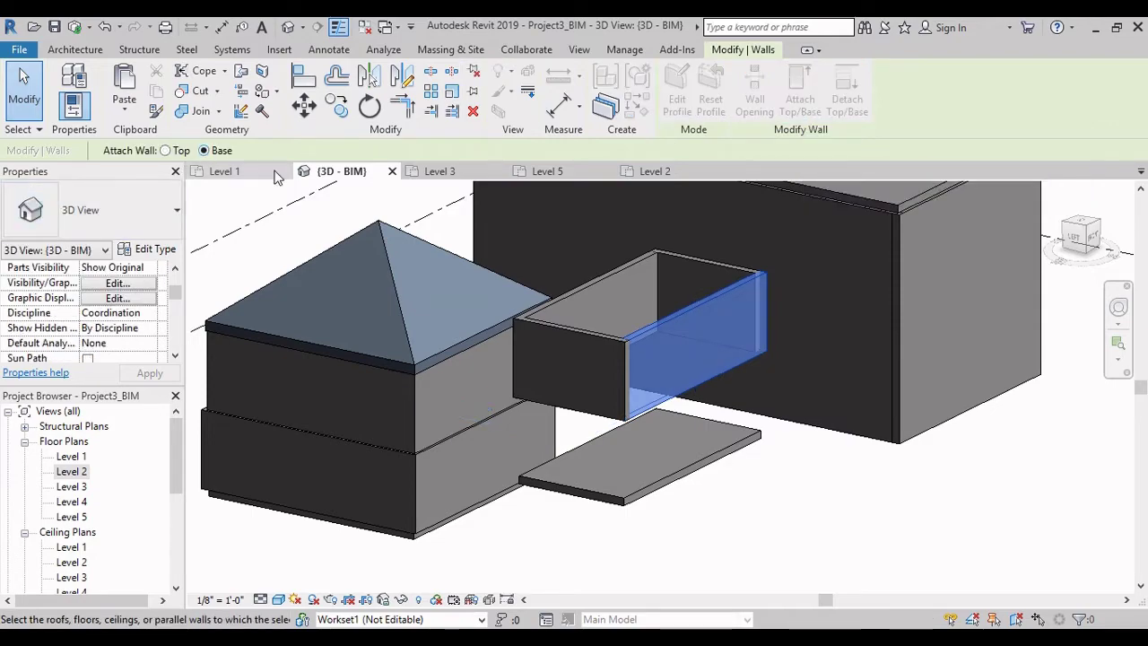
left_click(750, 447)
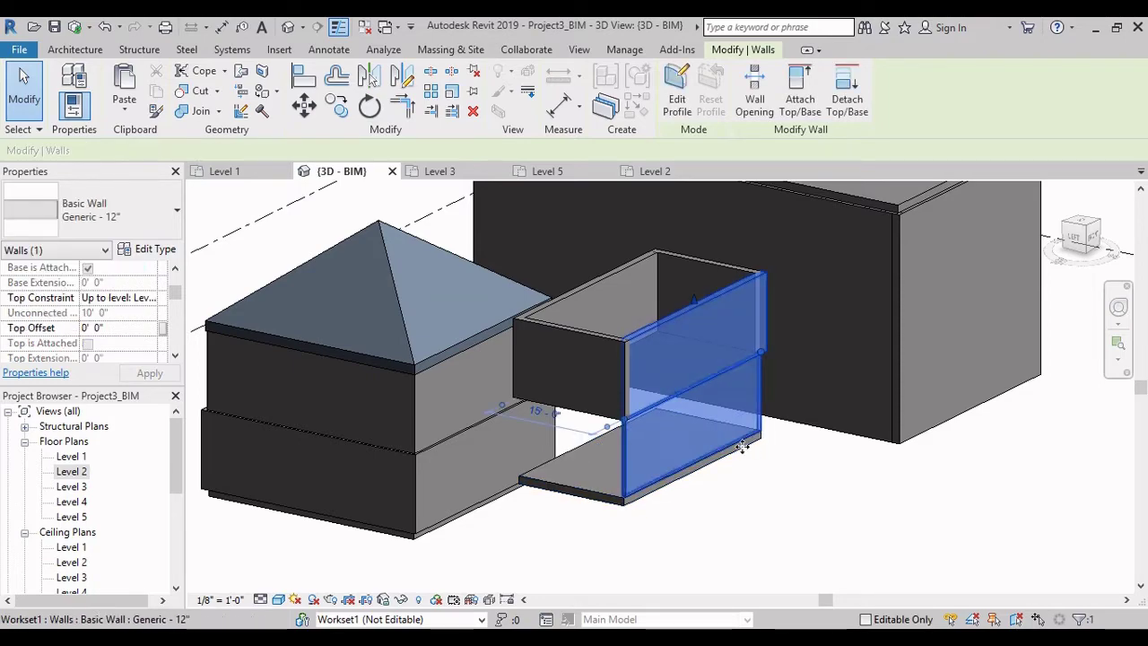
middle_click_drag(750, 447, 625, 486, "shift")
key("Escape")
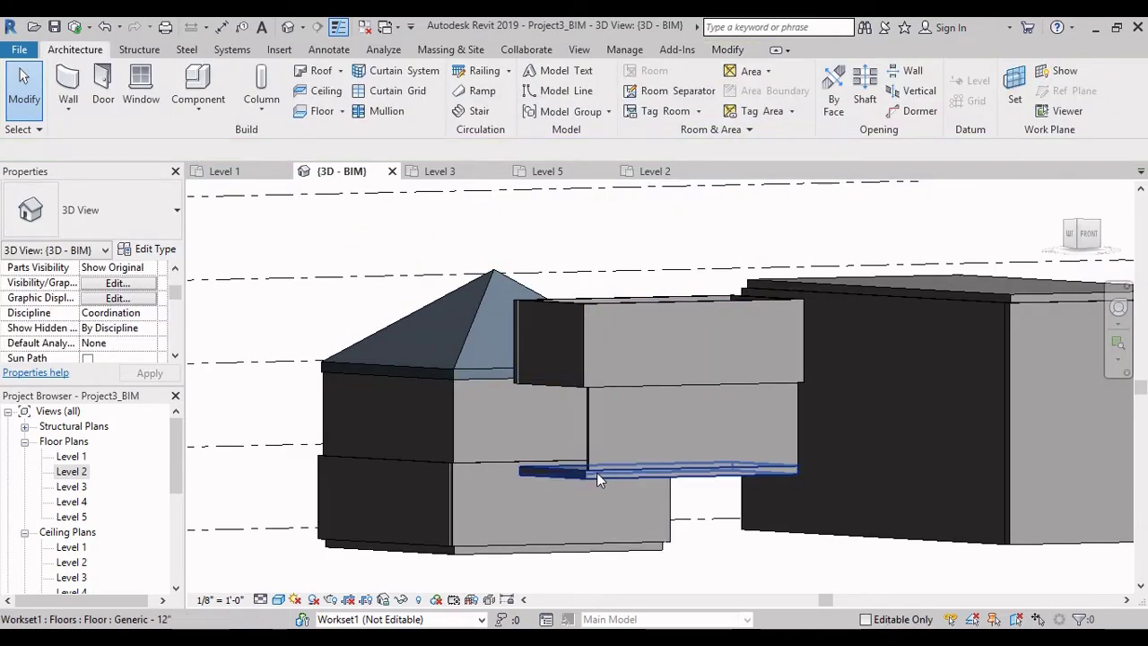
- Try to attach the top of the raised enclosure's grid 1 end wall to the floor below it
middle_click_drag(602, 468, 601, 405, "shift")
left_click(599, 399)
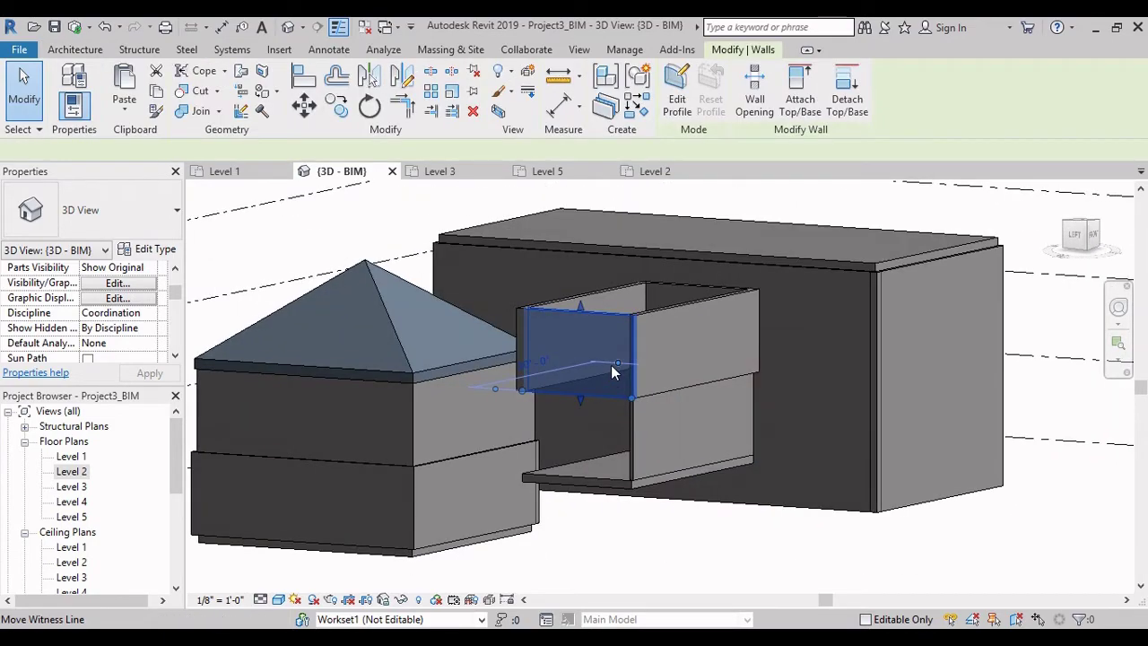
left_click(800, 90)
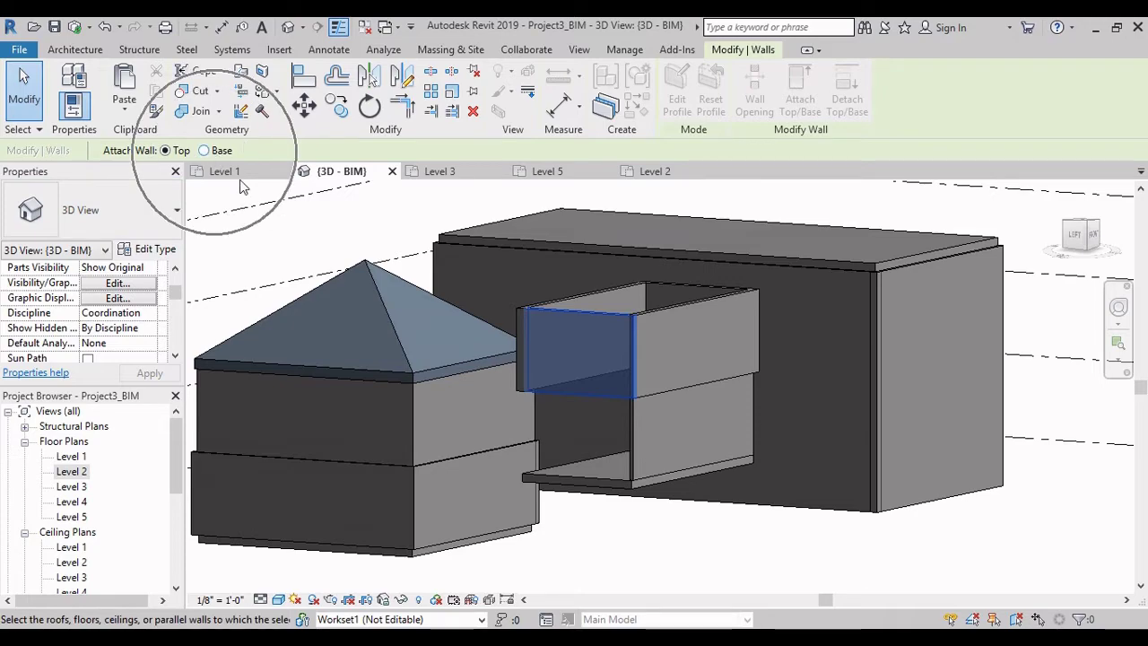
left_click(614, 477)
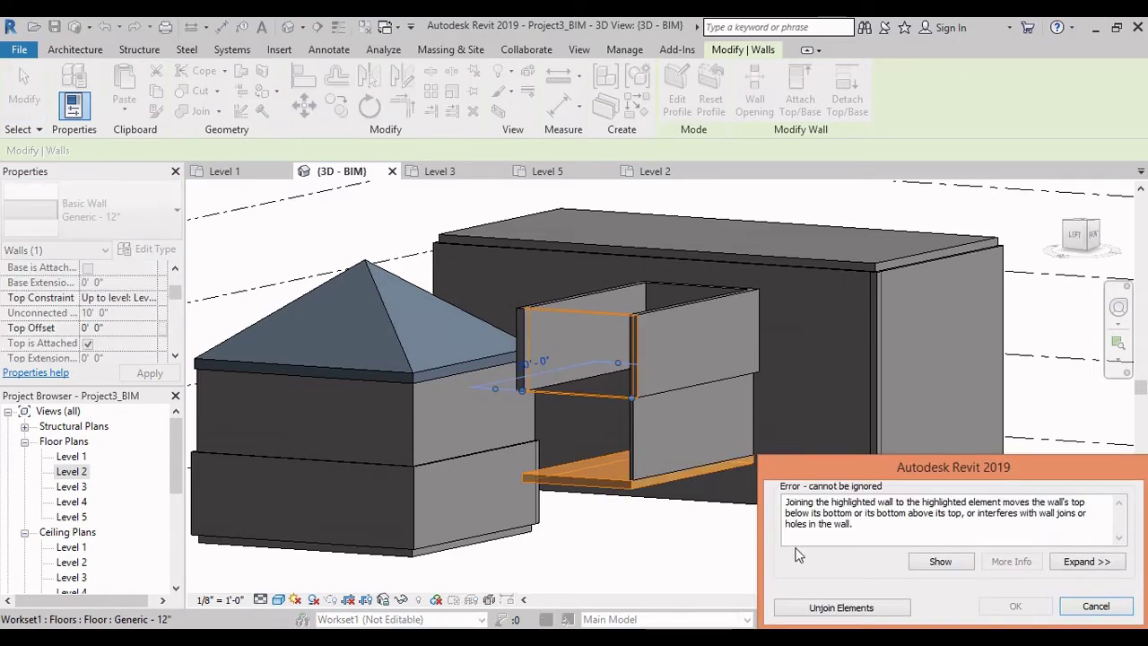
key("Escape")
- Attach the base of the raised enclosure's grid D wall, facing the hipped-roof building, to the floor below it
middle_click_drag(613, 463, 582, 380, "shift")
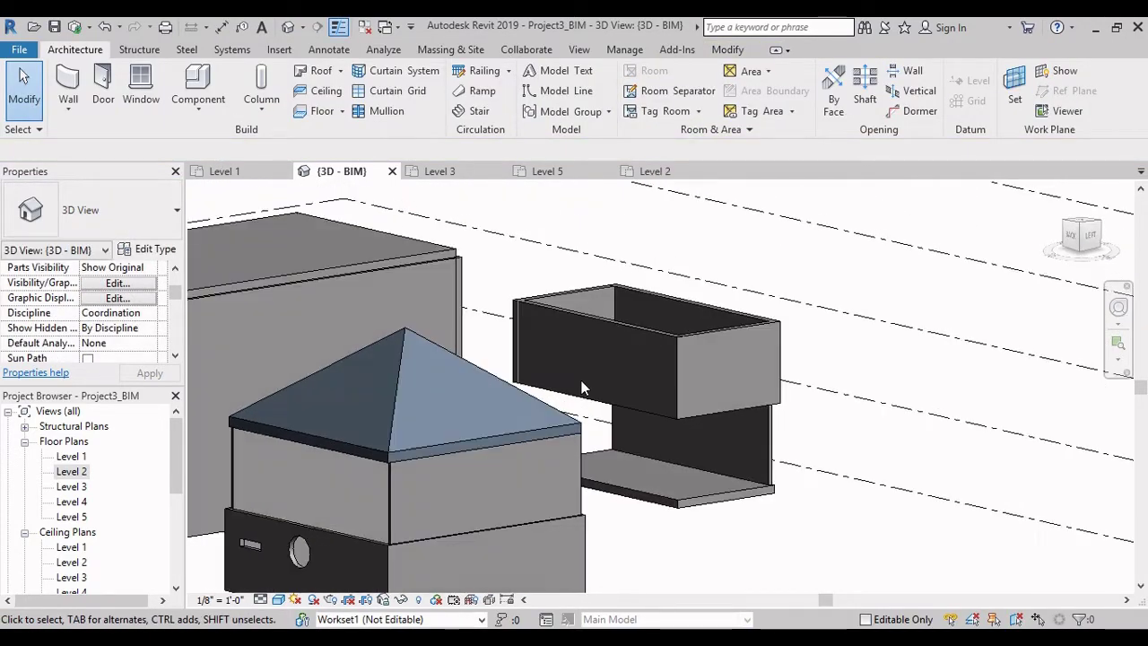
left_click(622, 320)
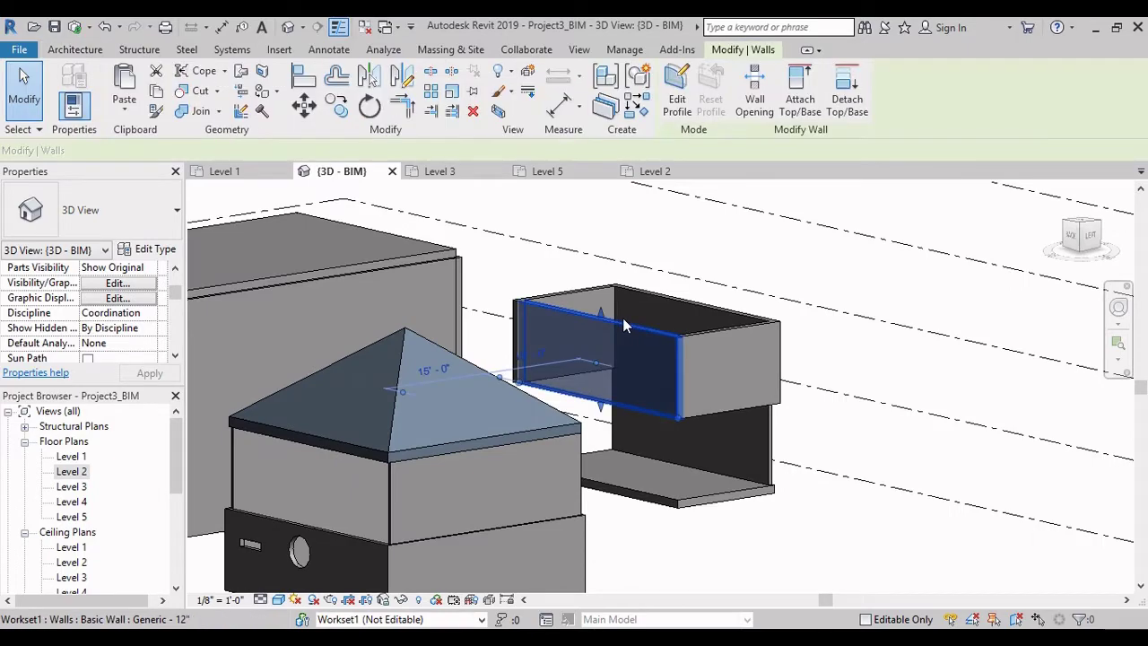
left_click(797, 106)
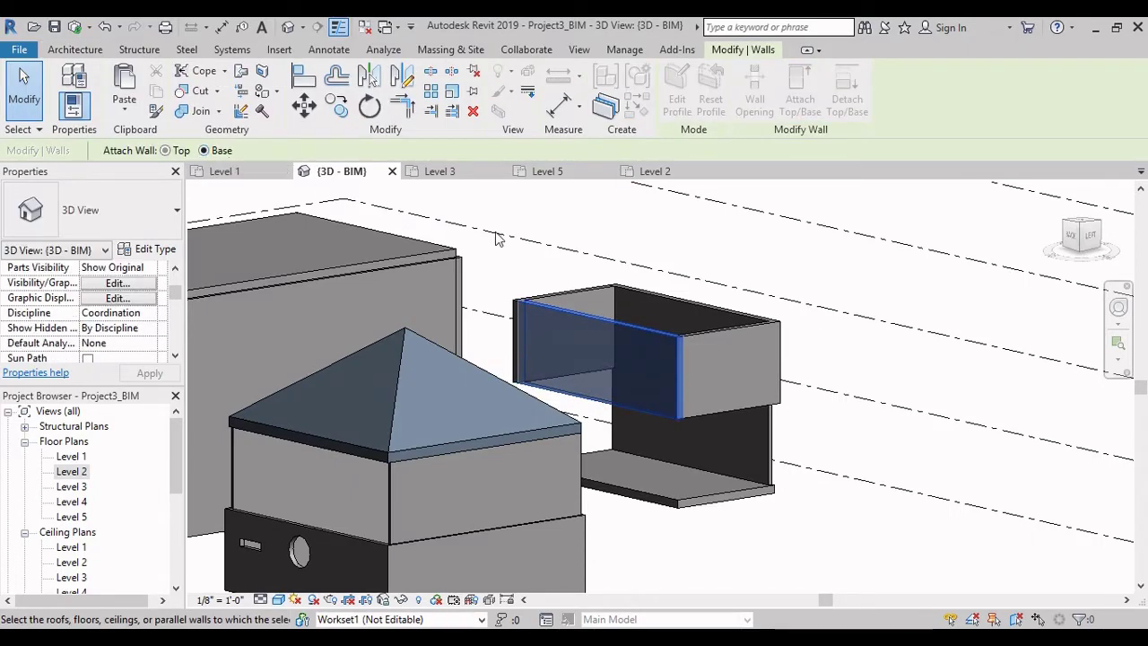
left_click(636, 504)
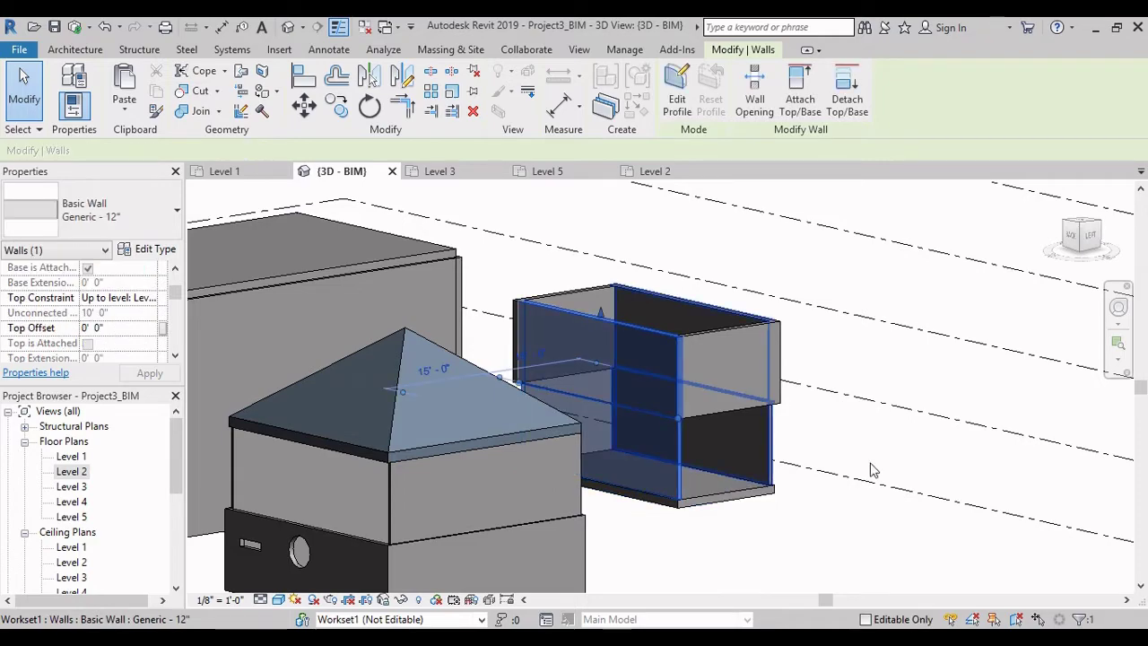
middle_click_drag(905, 468, 707, 533, "shift")
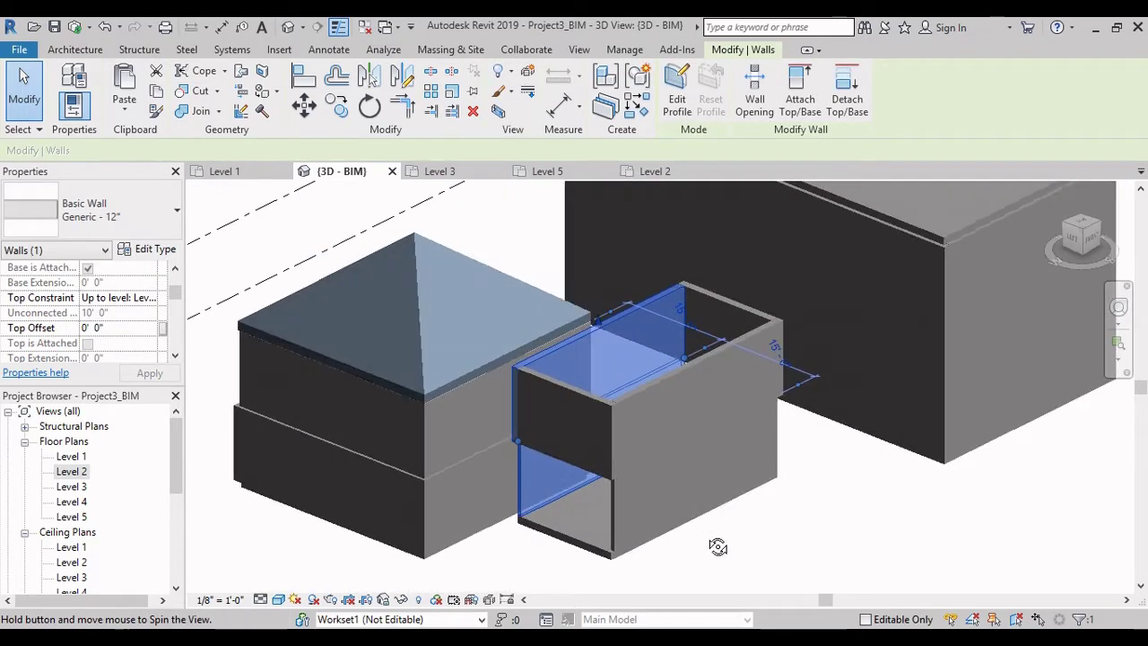
left_click(782, 530)
scroll(782, 530, "down", 3)
middle_click_drag(797, 494, 846, 475, "shift")
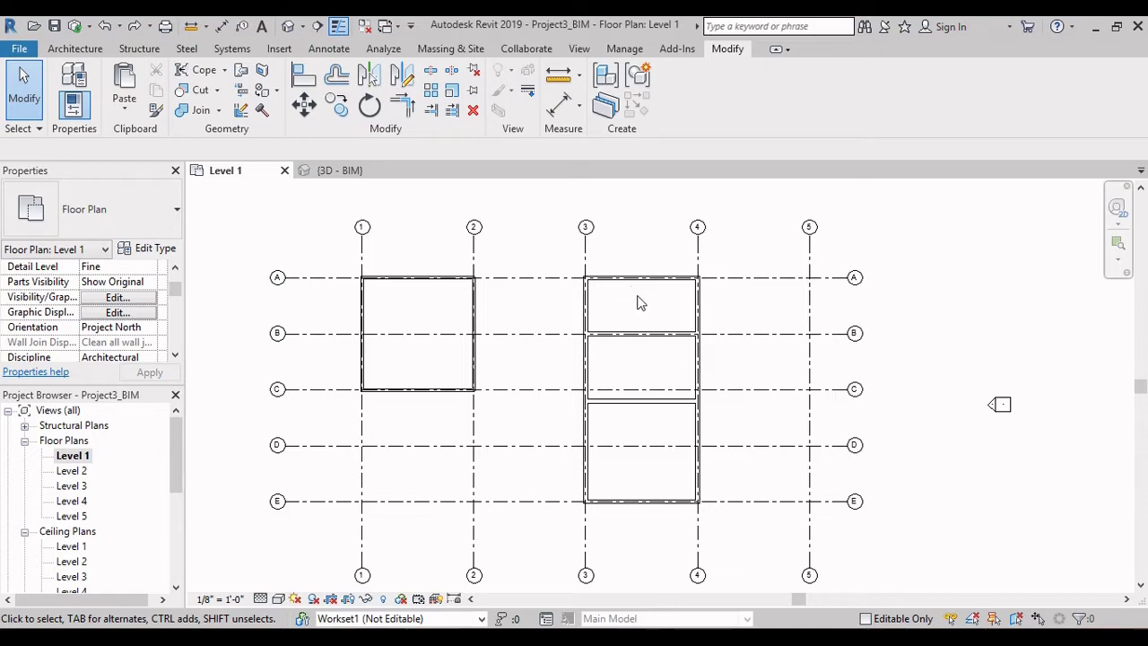
- In the Level 1 floor plan, split the grid A wall between grids 3 and 4 at 16'-0" from grid 4
scroll(631, 289, "up", 3)
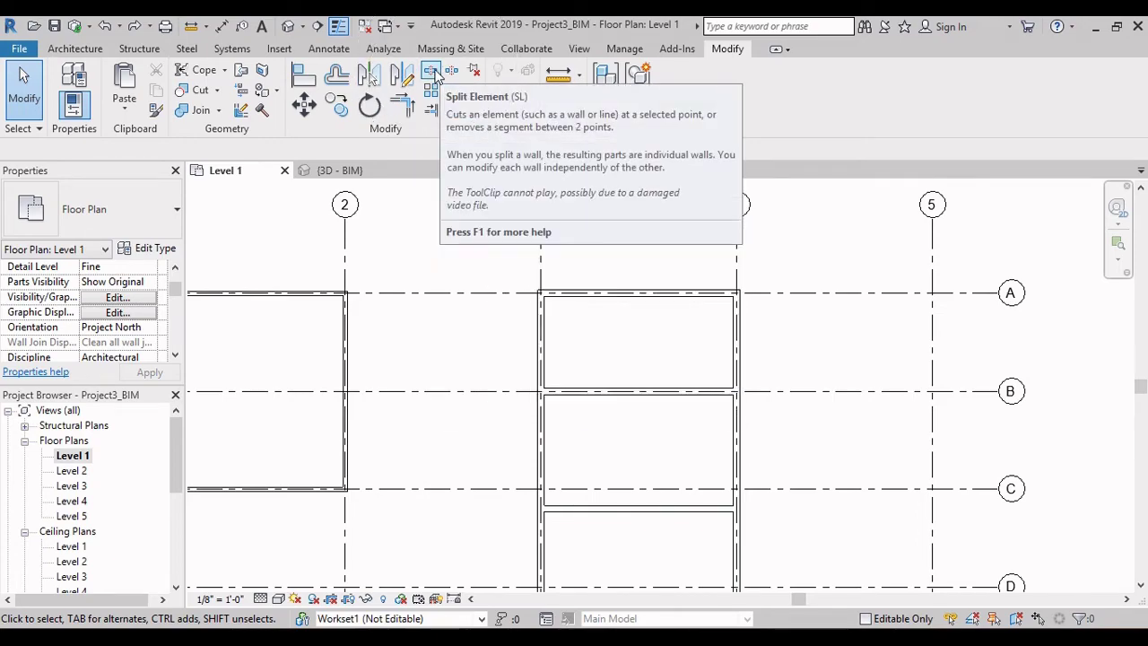
left_click(432, 72)
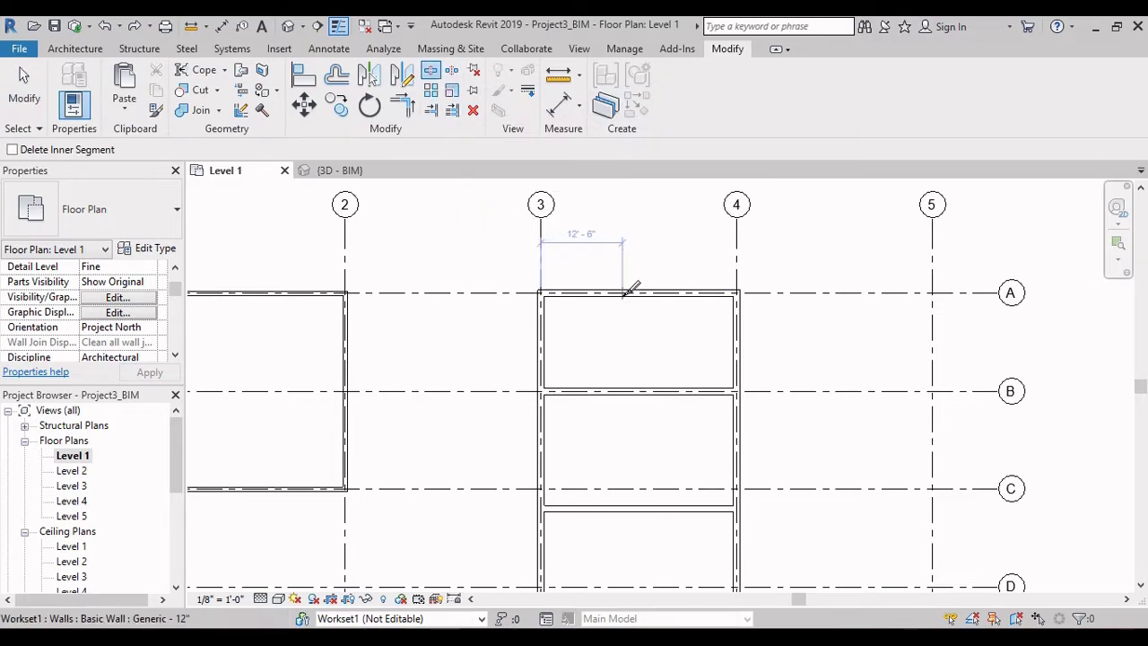
scroll(631, 287, "up", 1)
scroll(633, 287, "up", 1)
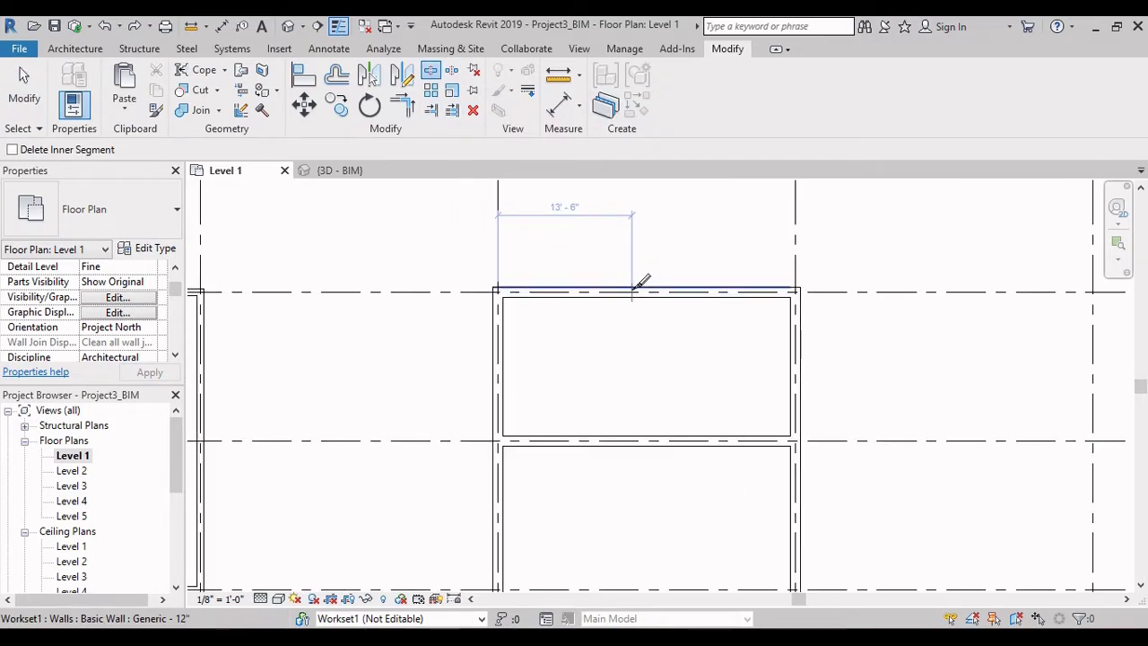
scroll(637, 284, "up", 3)
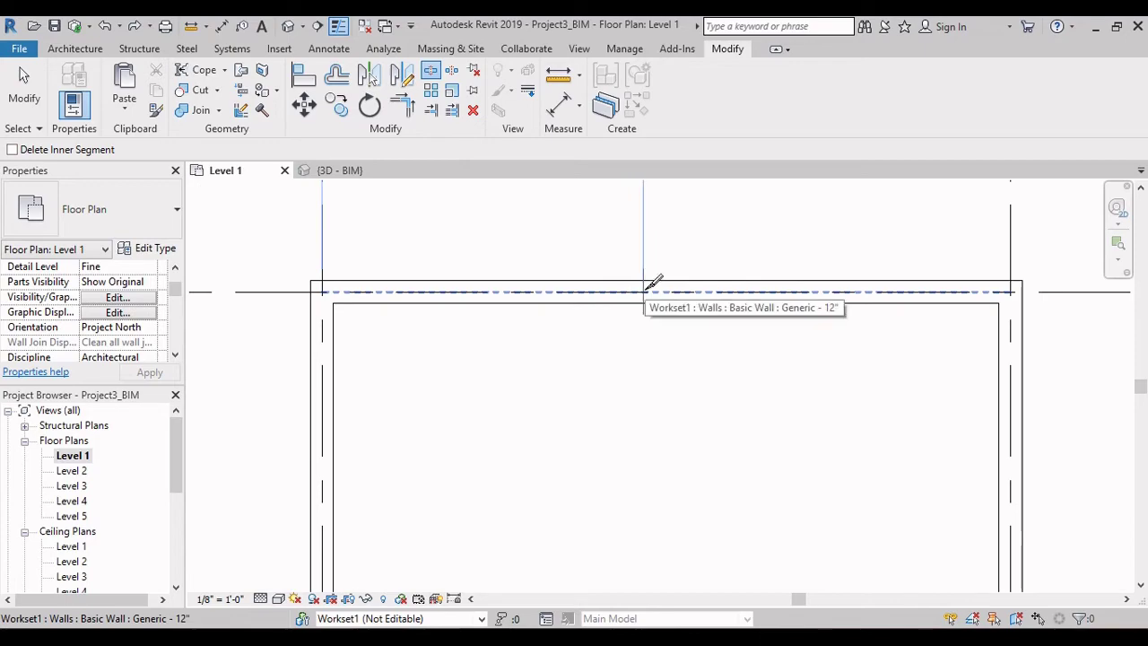
left_click(643, 289)
left_click(644, 289)
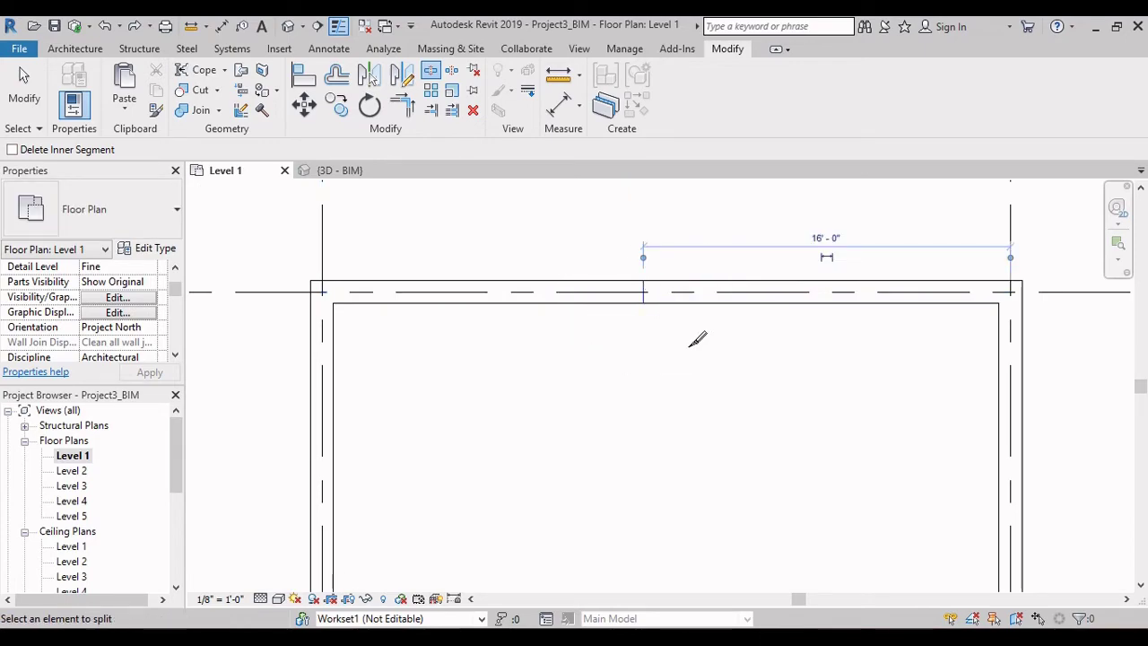
key("Escape")
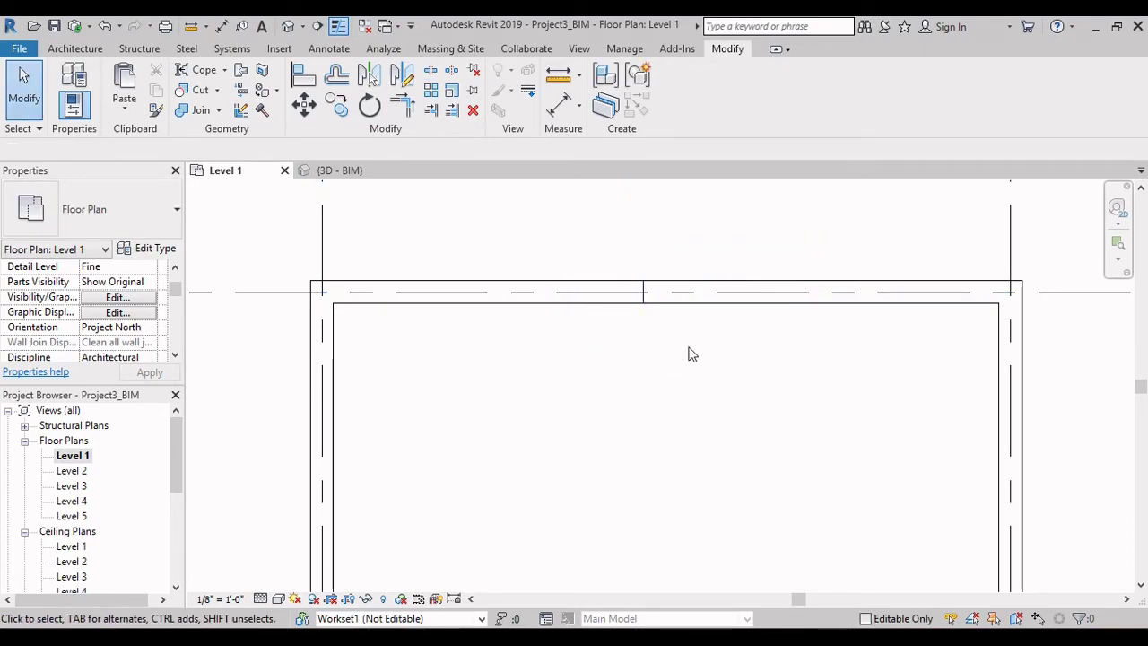
- Stretch the grid 3 side segment of the split wall over the other segment, ending 13'-6" from grid 4
scroll(664, 298, "up", 2)
left_click(669, 305)
left_click(575, 308)
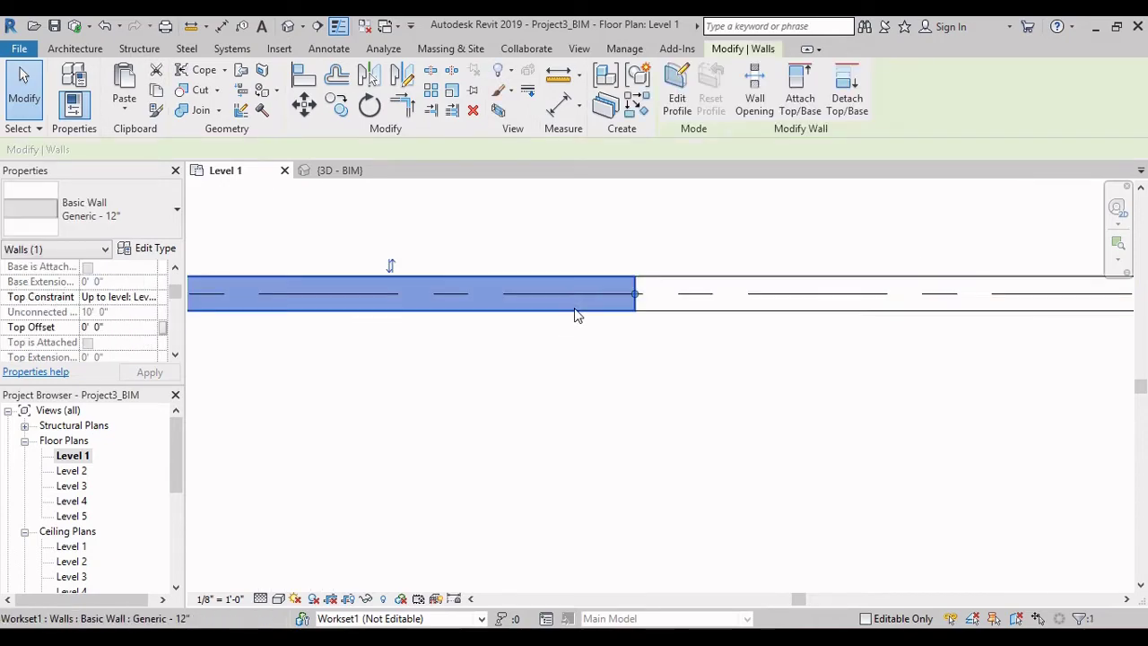
scroll(583, 323, "down", 2)
left_click_drag(619, 309, 670, 308)
scroll(653, 362, "up", 2)
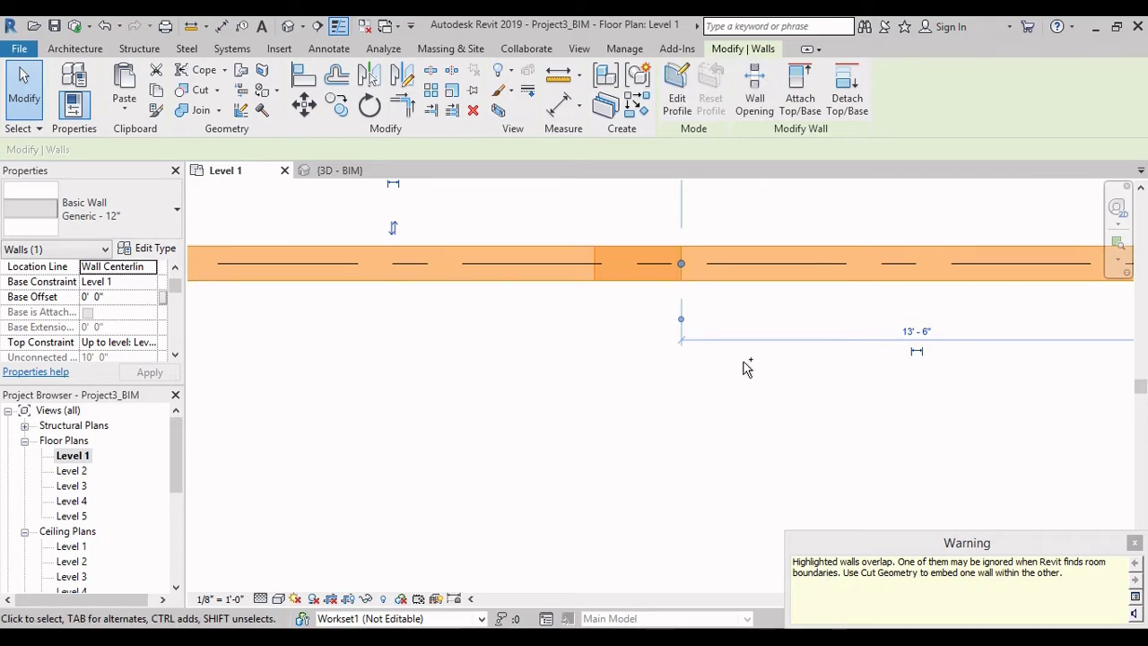
key("Escape")
- Undo the segment stretch and the split of the grid A wall
scroll(929, 574, "down", 4)
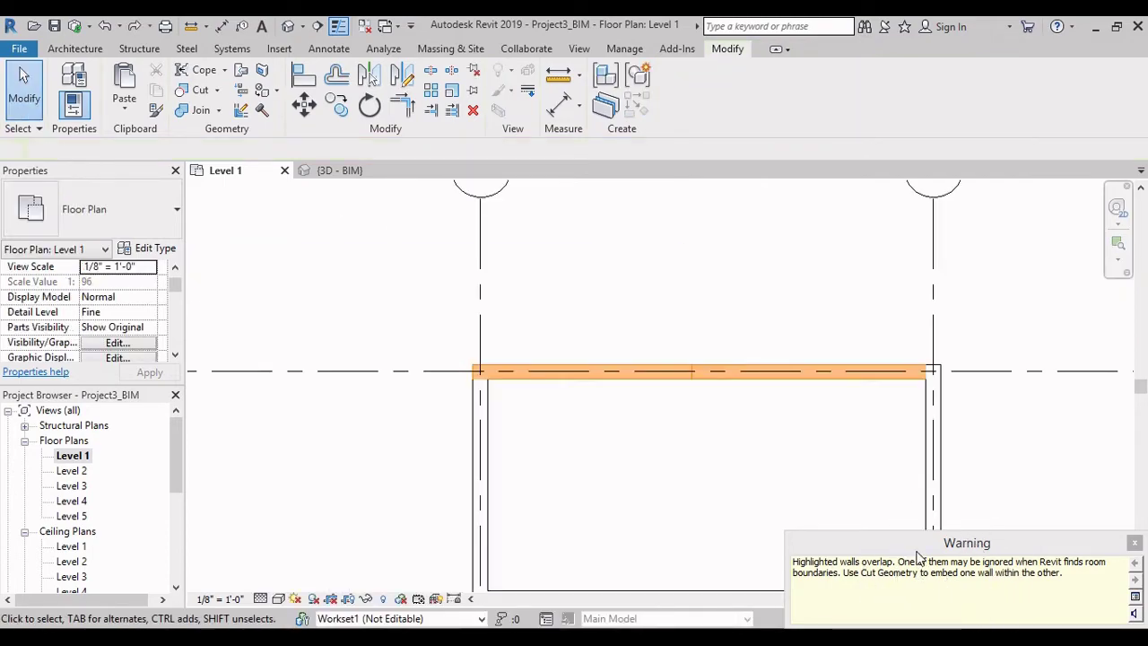
scroll(875, 507, "up", 2)
key("ctrl+z")
scroll(810, 427, "down", 2)
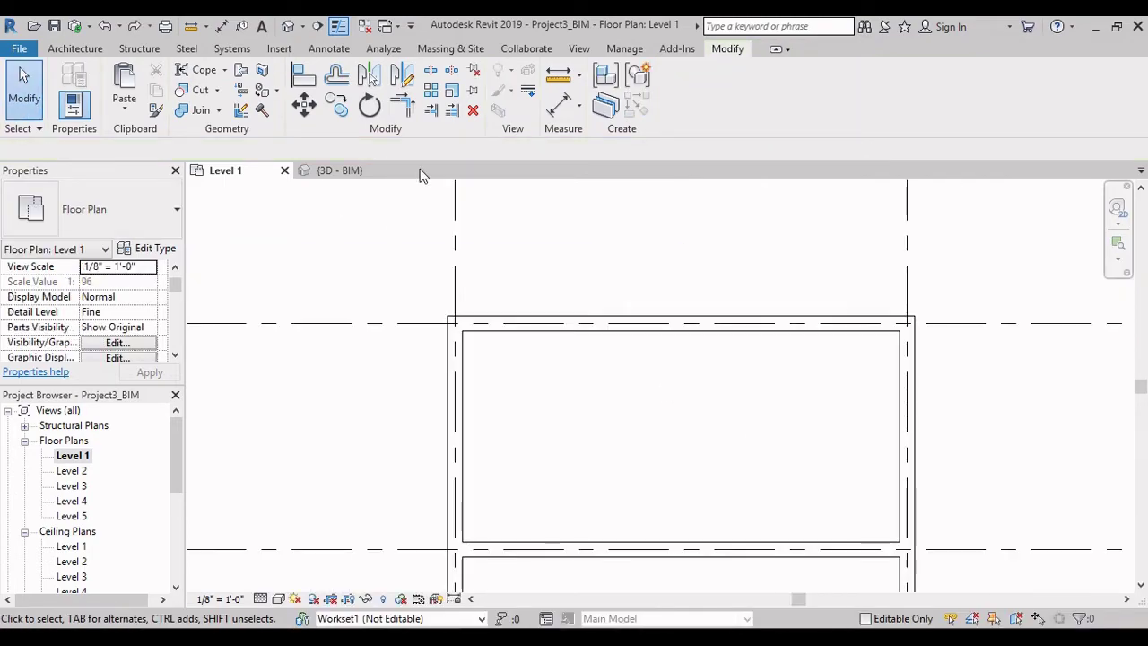
- Split the grid 3 wall between grids A and B at 4'-0" and 6'-0" from grid A
left_click(431, 70)
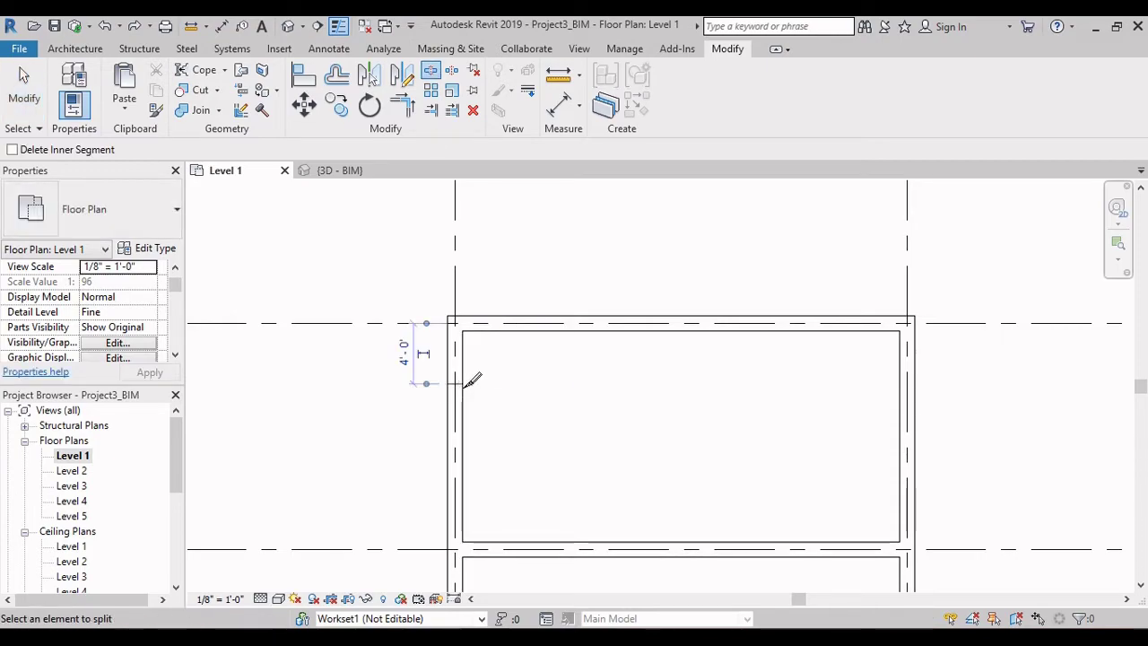
scroll(468, 386, "up", 2)
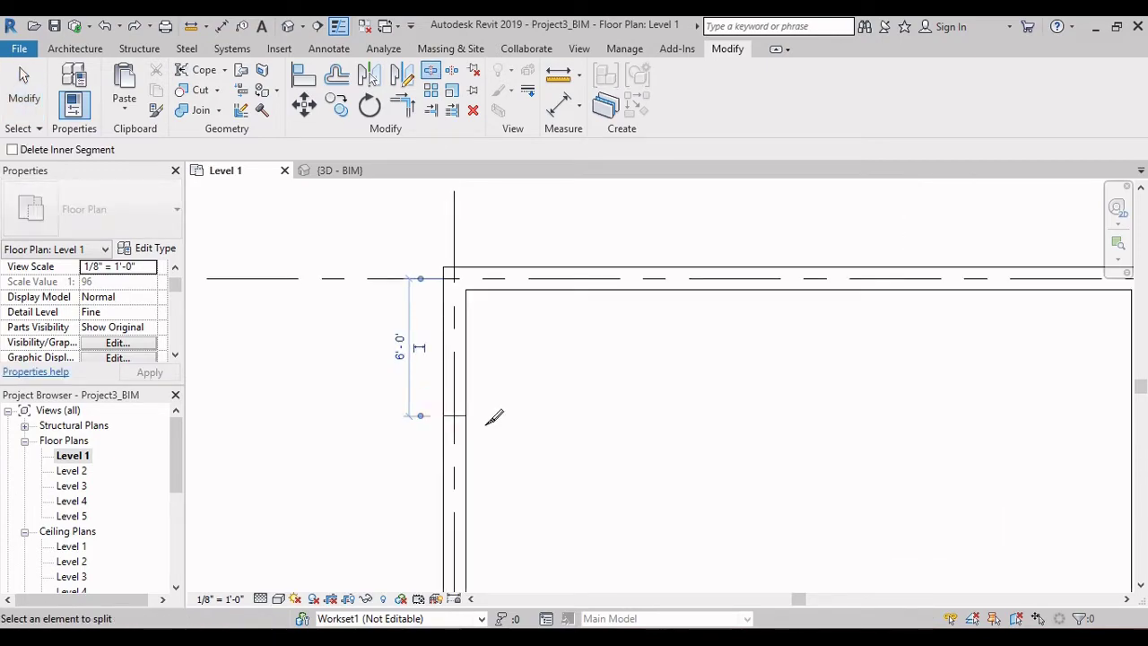
scroll(502, 426, "down", 2)
key("Escape")
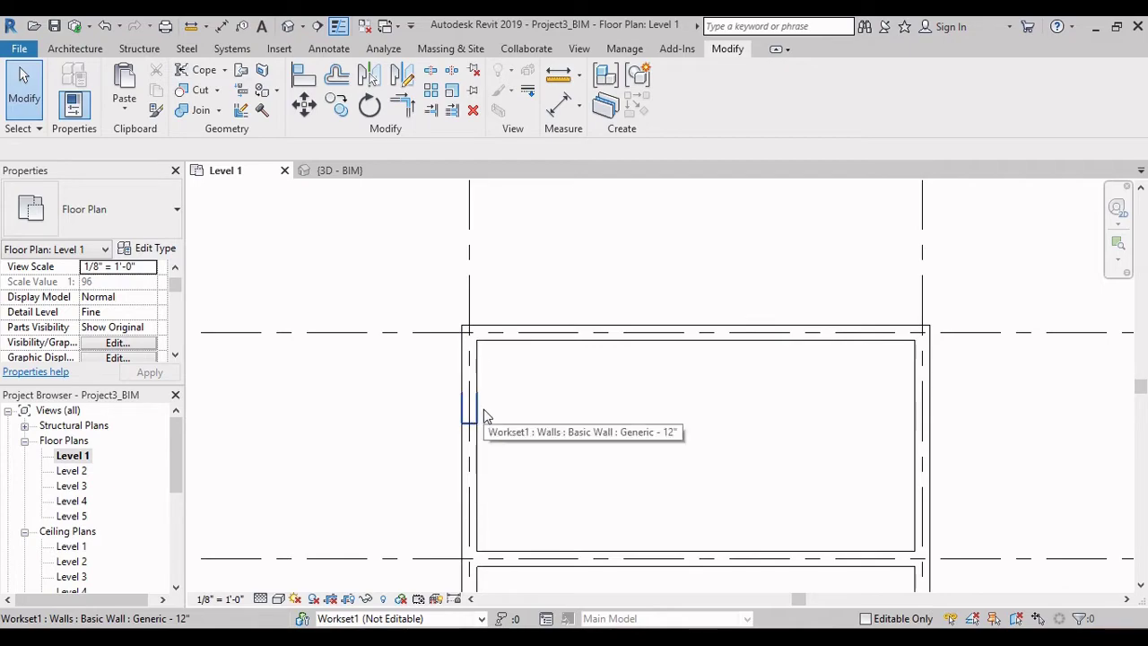
- Delete the short wall segment between the two splits in the grid 3 wall, between grids A and B
left_click(481, 415)
scroll(483, 417, "up", 2)
scroll(481, 414, "up", 1)
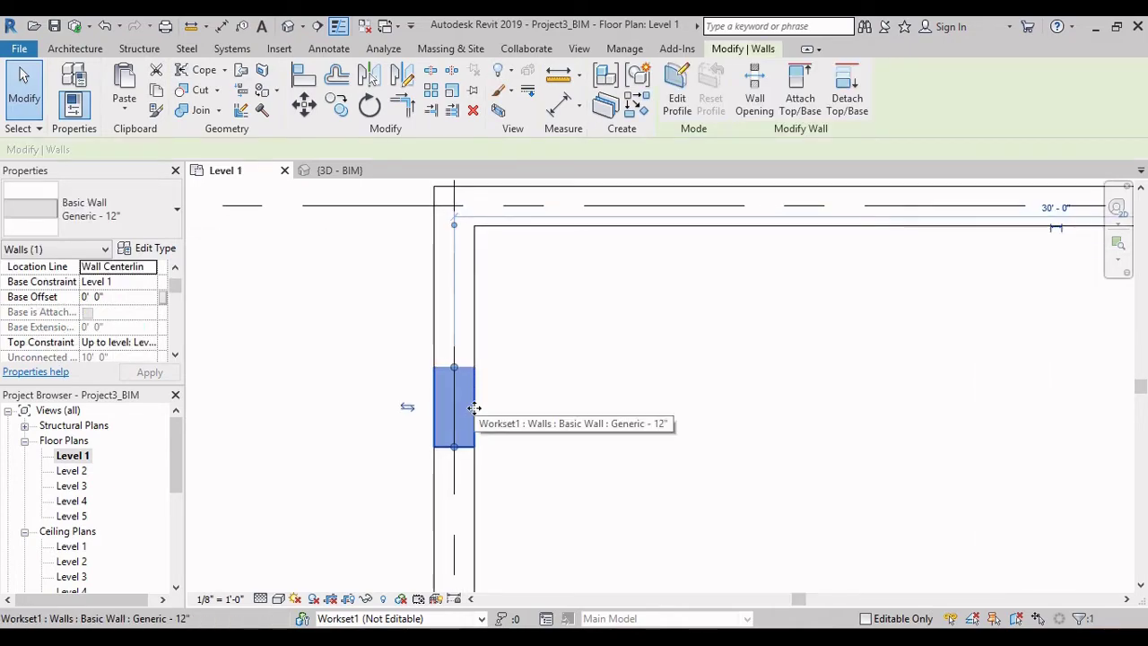
key("Delete")
scroll(476, 422, "down", 1)
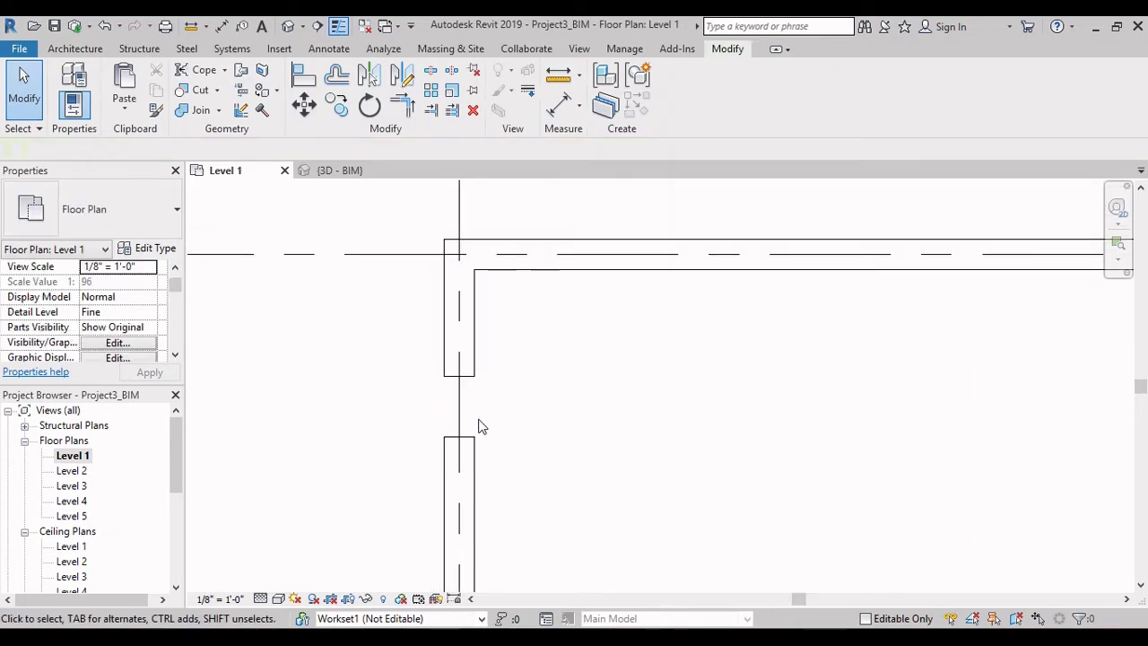
scroll(472, 416, "down", 1)
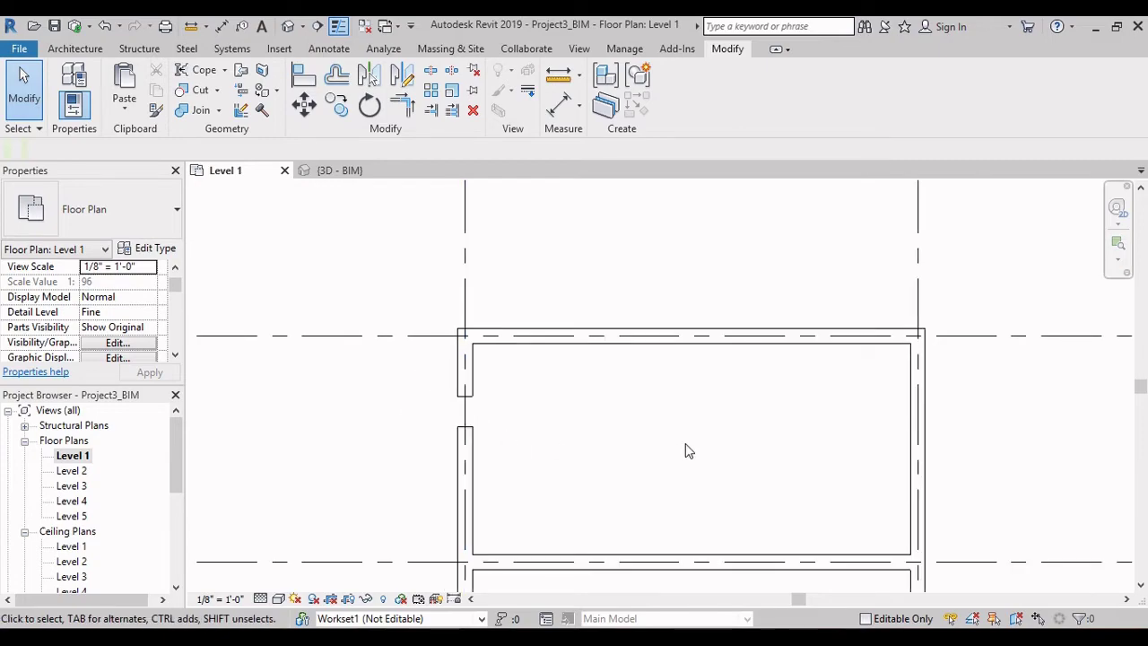
scroll(683, 443, "up", 1)
middle_click_drag(684, 443, 691, 384)
middle_click_drag(641, 327, 587, 389)
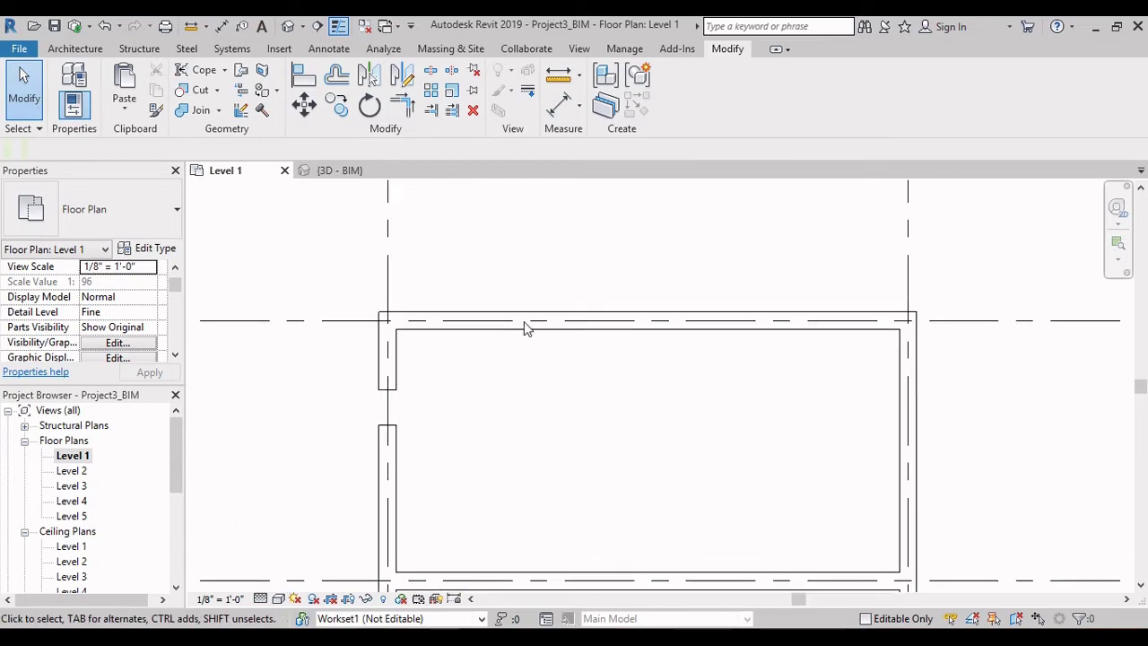
- Split the grid B wall between grids 3 and 4 with a 1" joint gap in two places, the first about 12' from grid 3
left_click(453, 79)
middle_click_drag(607, 487, 558, 269)
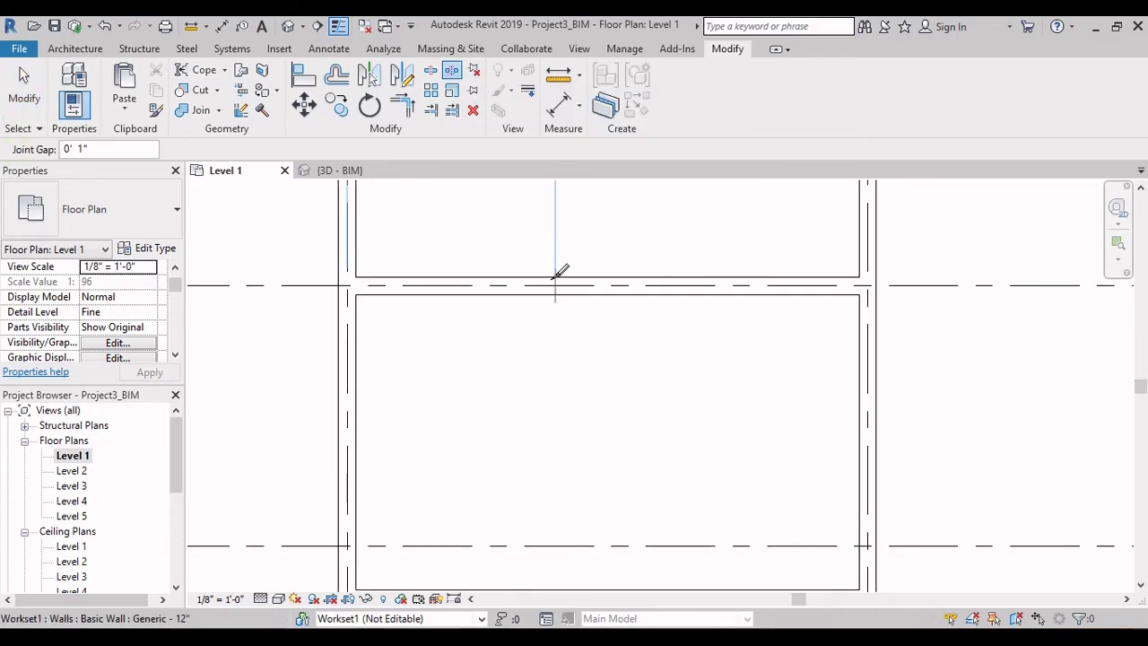
left_click(557, 271)
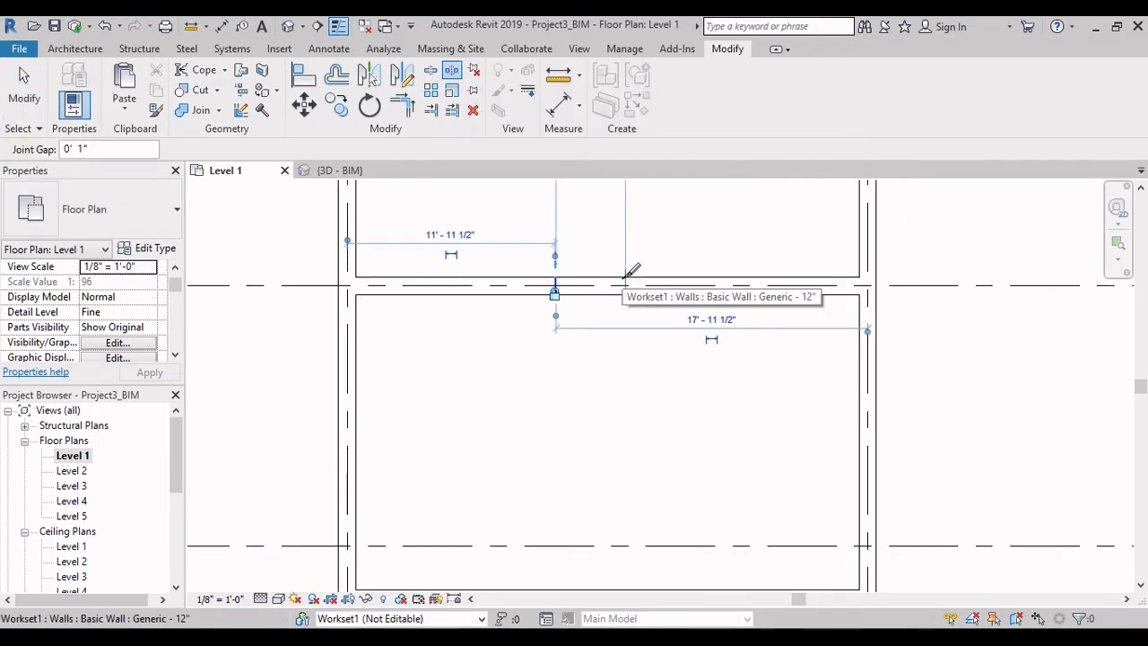
scroll(631, 270, "up", 3)
key("Escape")
scroll(479, 274, "up", 2)
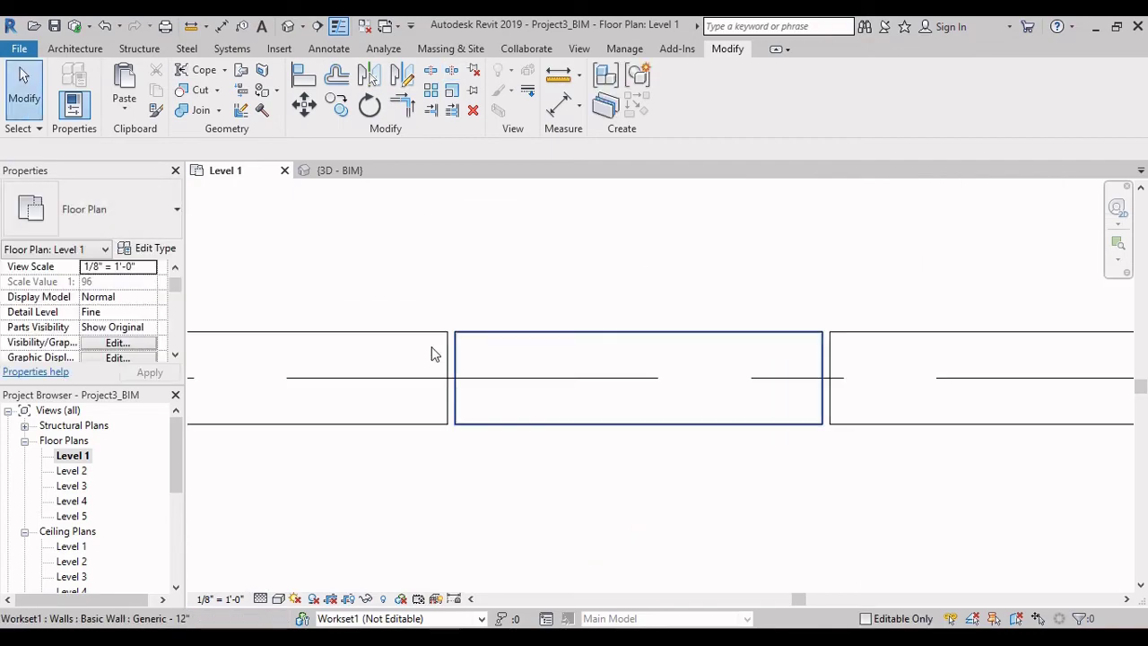
- Add an aligned dimension across the joint gap nearer grid 3, placing it above the grid B wall
key("d")
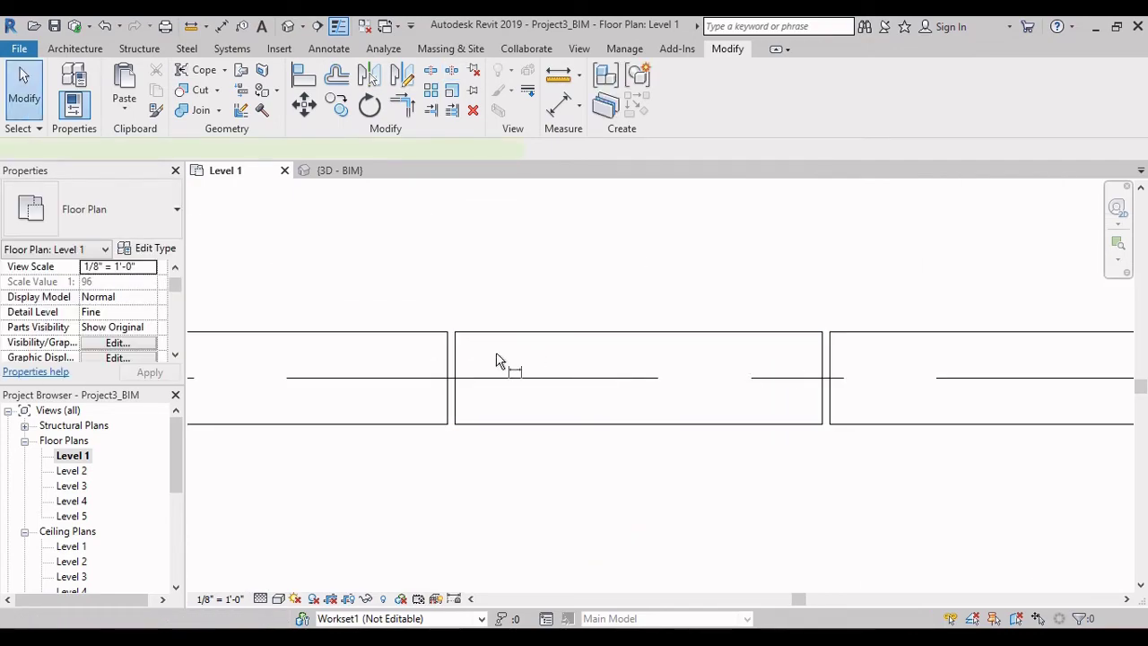
key("i")
left_click(449, 359)
left_click(455, 359)
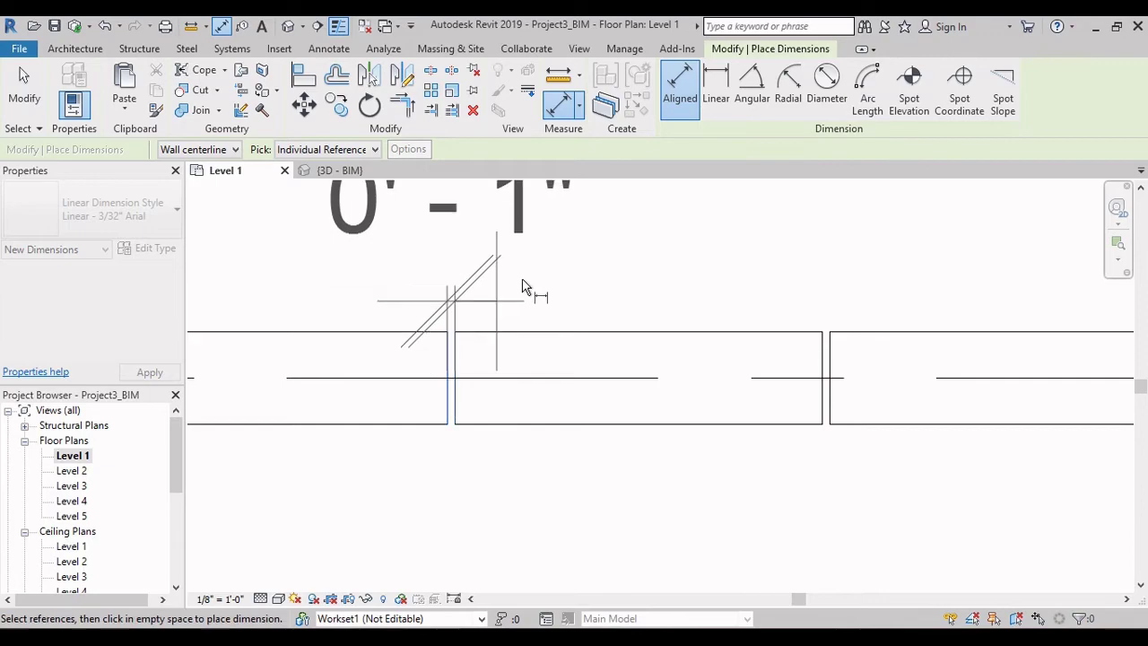
scroll(525, 287, "down", 1)
middle_click_drag(525, 287, 527, 386)
left_click(538, 343)
key("Escape")
key("Escape")
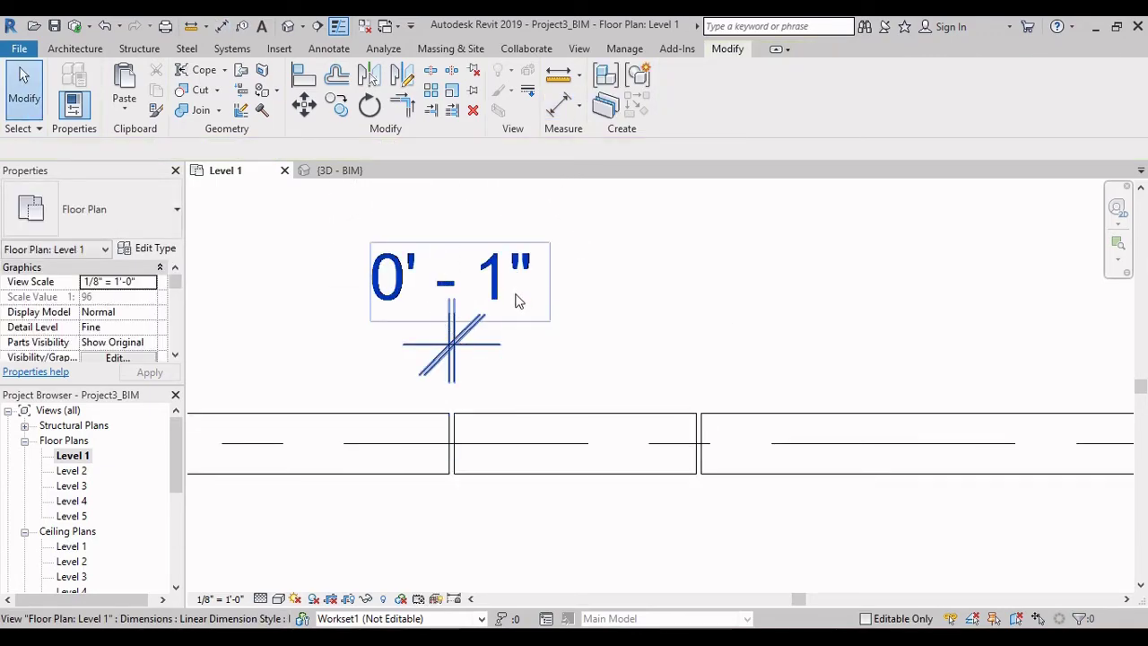
scroll(519, 298, "down", 1)
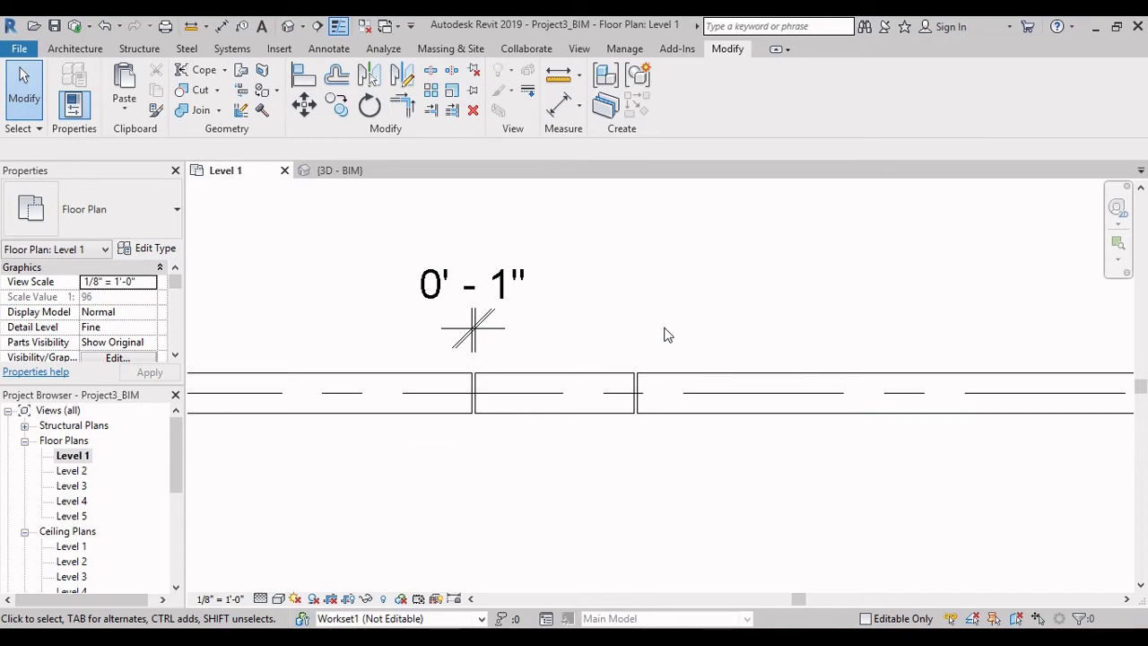